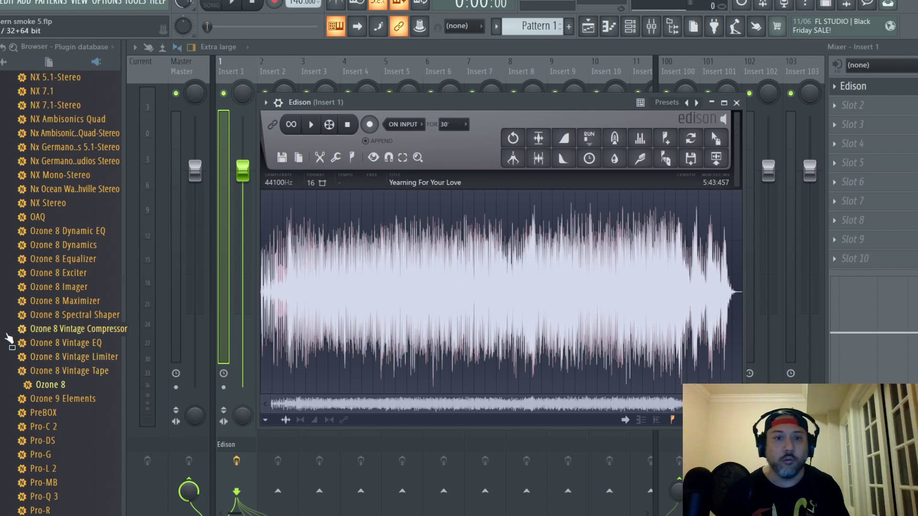
# - Save the project and close the Edison window on Insert 1
pyautogui.click(1, 3)
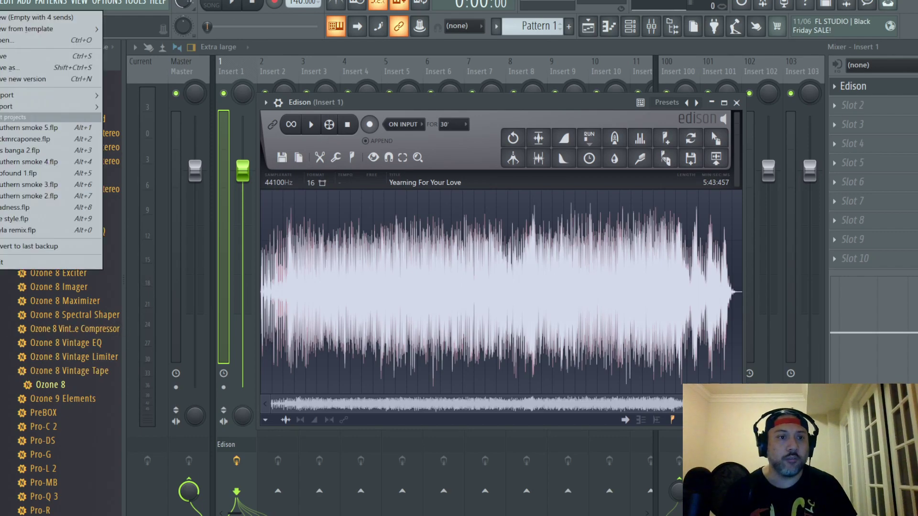
pyautogui.click(2, 57)
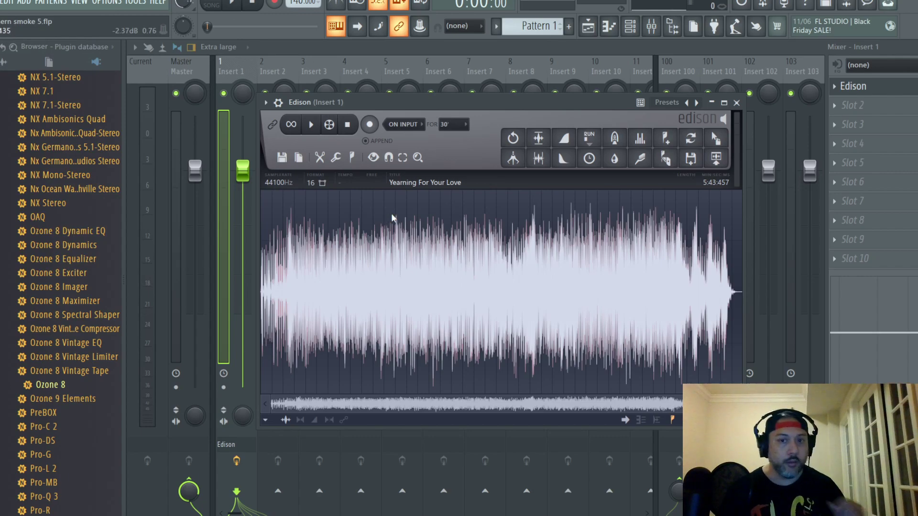
pyautogui.click(736, 102)
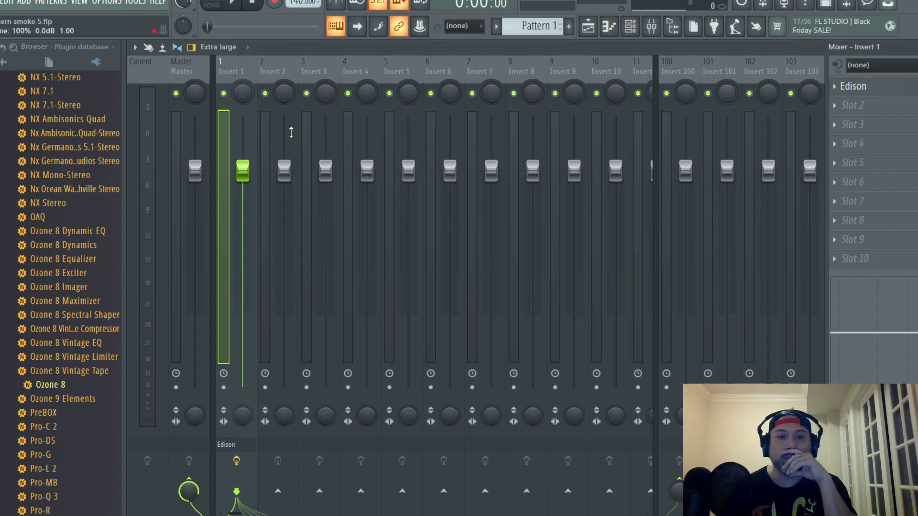
# - Load the Shadow Hills Mastering Compressor into the Master track's first effect slot and set its second meter select to Optical
pyautogui.click(175, 67)
pyautogui.scroll(1, 87, 321)
pyautogui.scroll(5, 87, 321)
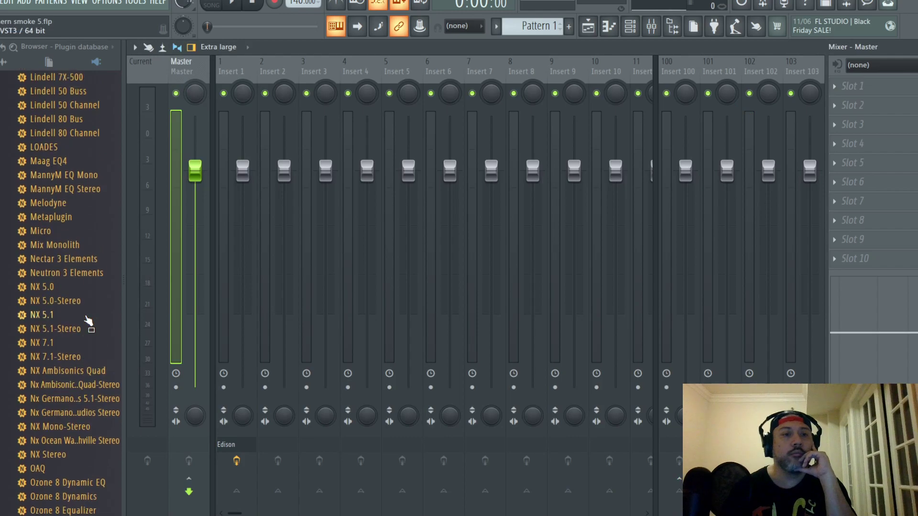
pyautogui.scroll(-14, 88, 322)
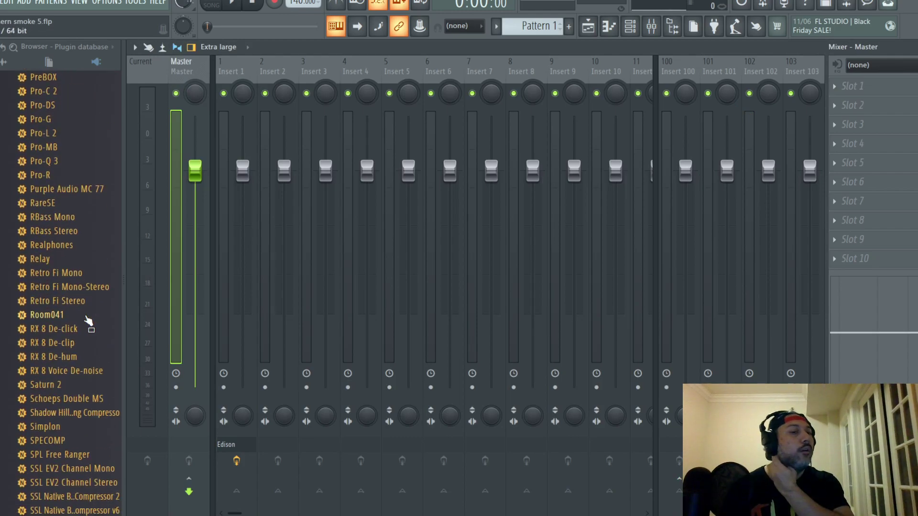
pyautogui.scroll(-4, 88, 321)
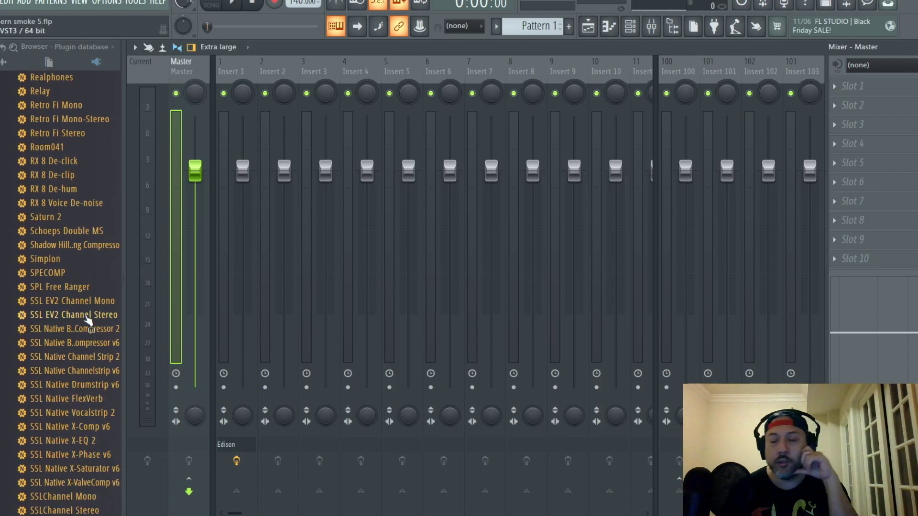
pyautogui.scroll(-6, 88, 321)
pyautogui.scroll(4, 88, 319)
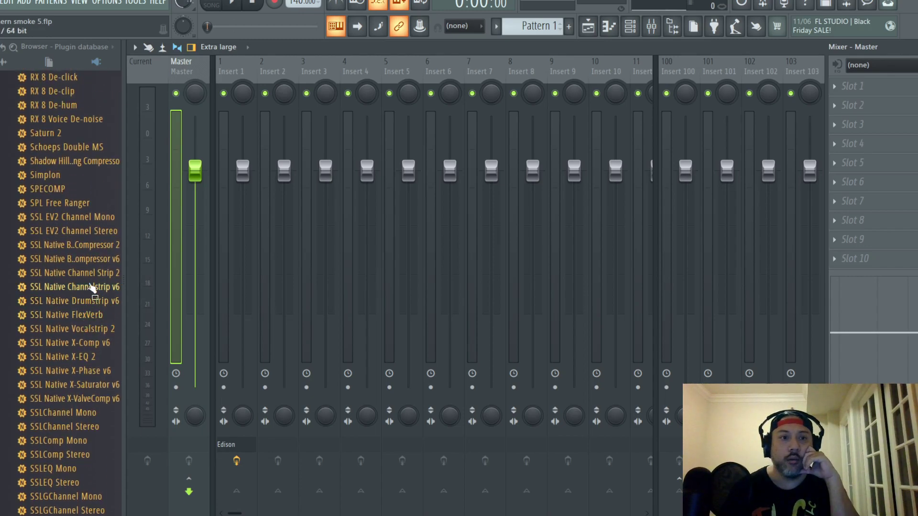
pyautogui.moveTo(95, 166); pyautogui.dragTo(846, 123)
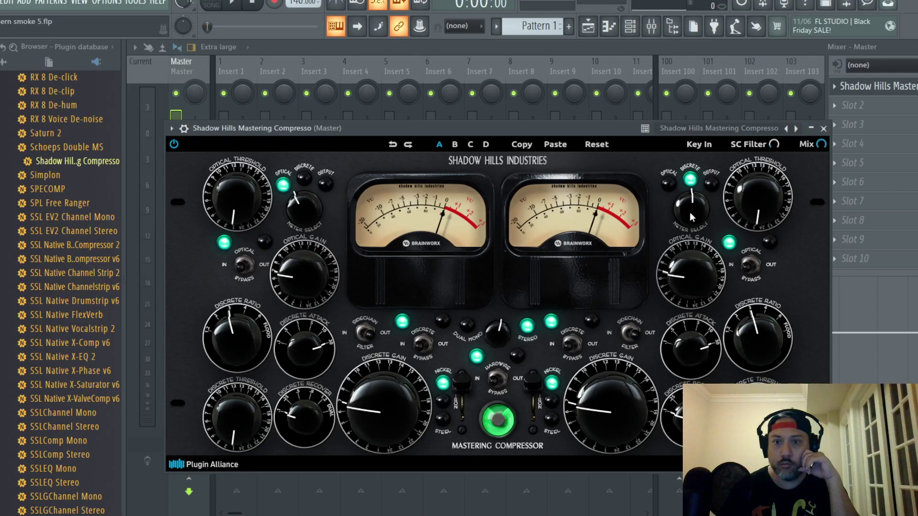
pyautogui.scroll(-1, 690, 211)
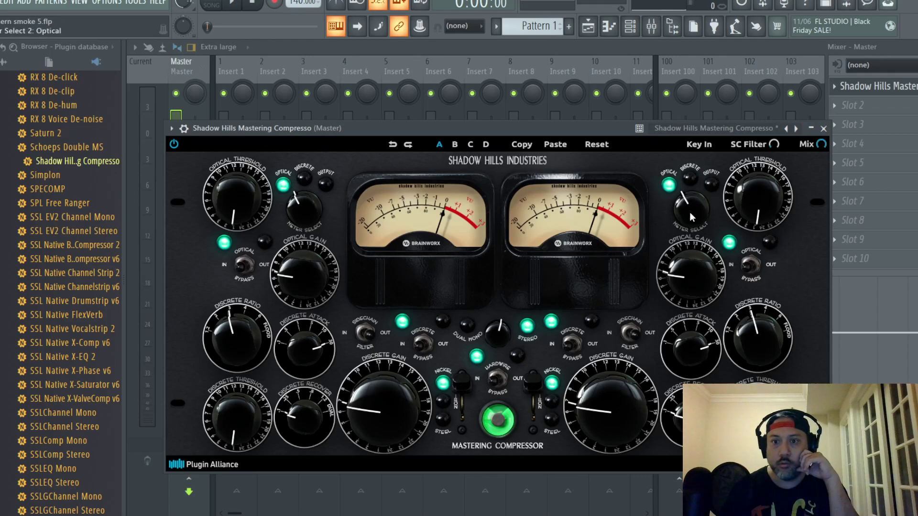
pyautogui.click(823, 128)
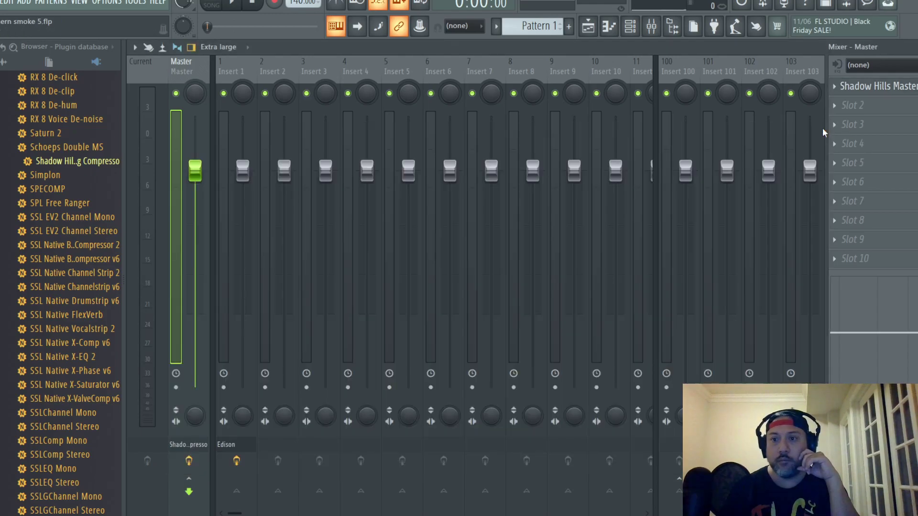
# - Load bx_console N into Insert 1 after Edison and randomize its channel number for this one instance
pyautogui.click(240, 64)
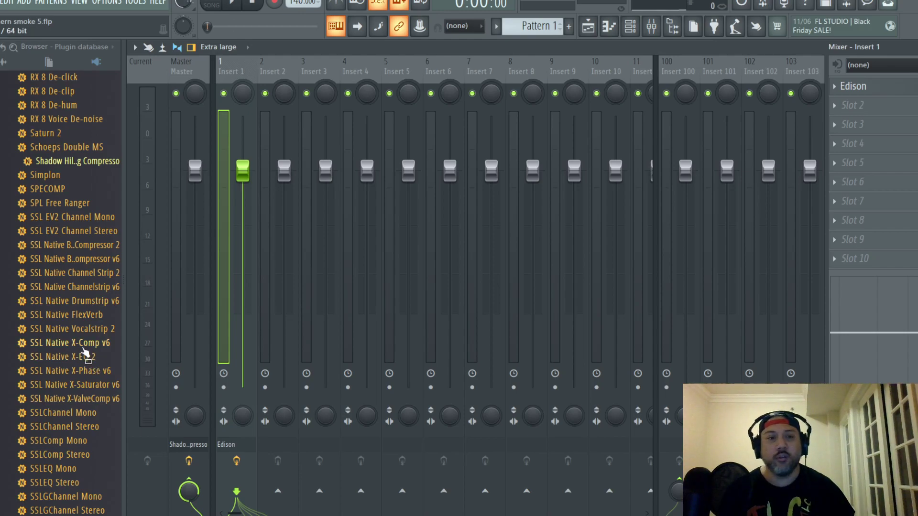
pyautogui.scroll(2, 89, 354)
pyautogui.scroll(10, 87, 345)
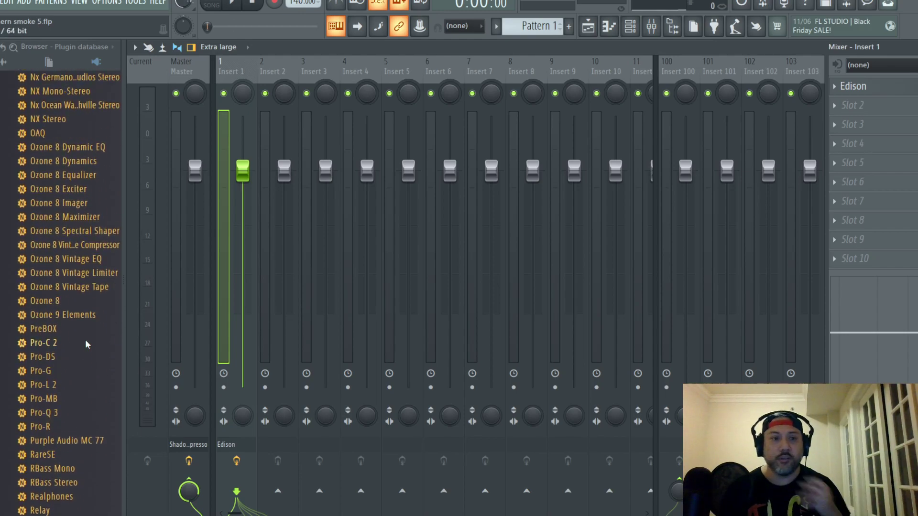
pyautogui.scroll(11, 85, 343)
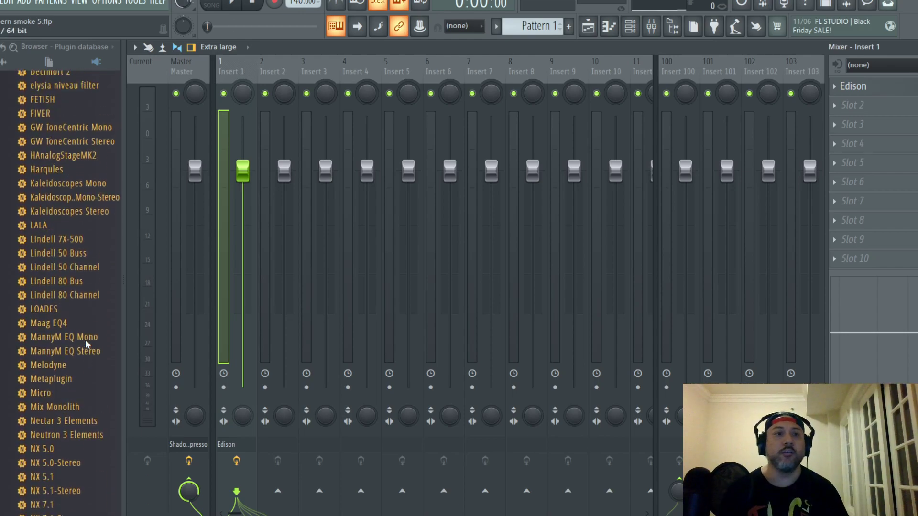
pyautogui.scroll(15, 86, 343)
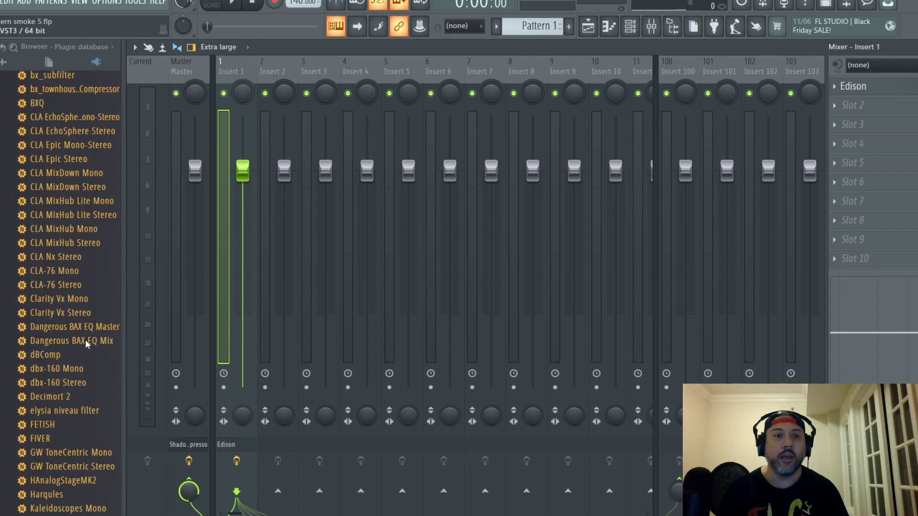
pyautogui.scroll(2, 87, 344)
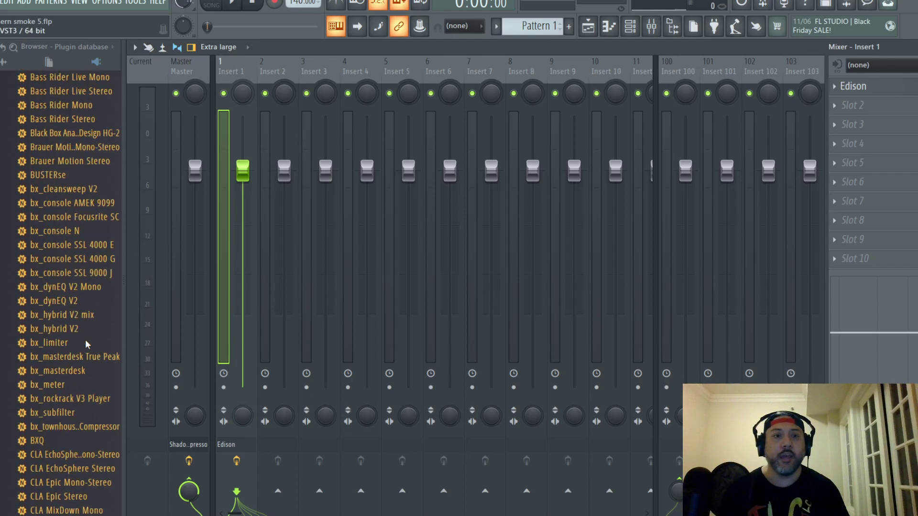
pyautogui.moveTo(59, 270); pyautogui.dragTo(867, 107)
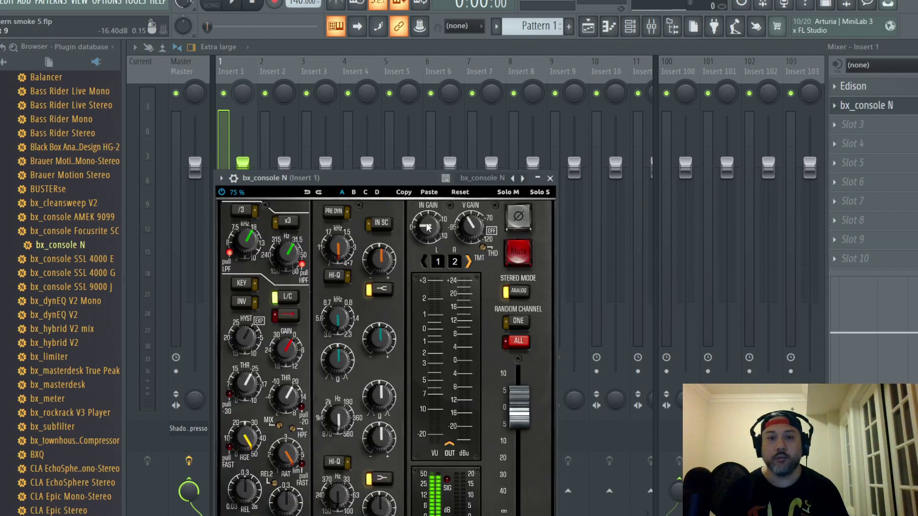
pyautogui.moveTo(384, 175); pyautogui.dragTo(434, 77)
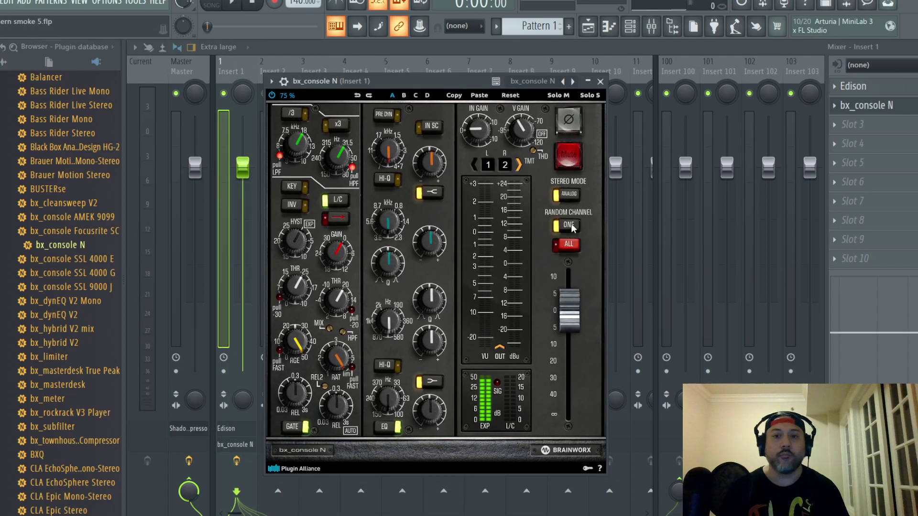
pyautogui.click(601, 81)
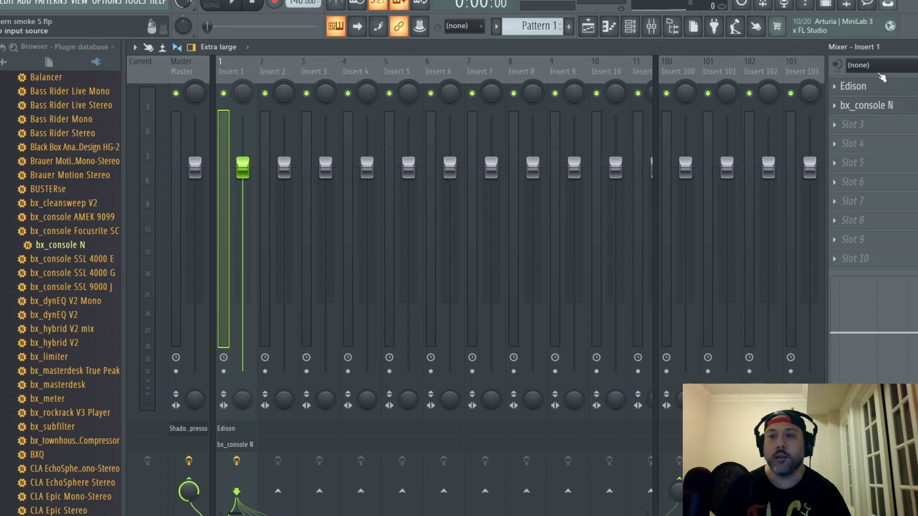
pyautogui.click(887, 106)
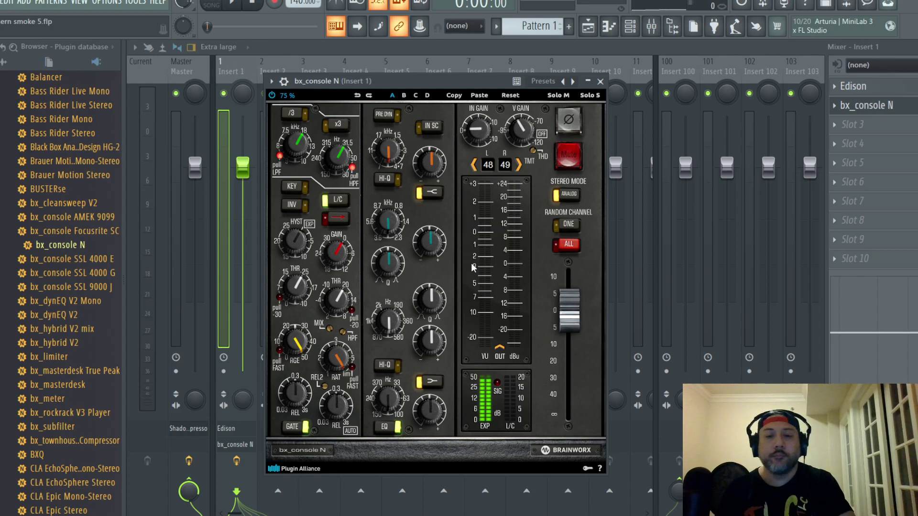
pyautogui.click(600, 81)
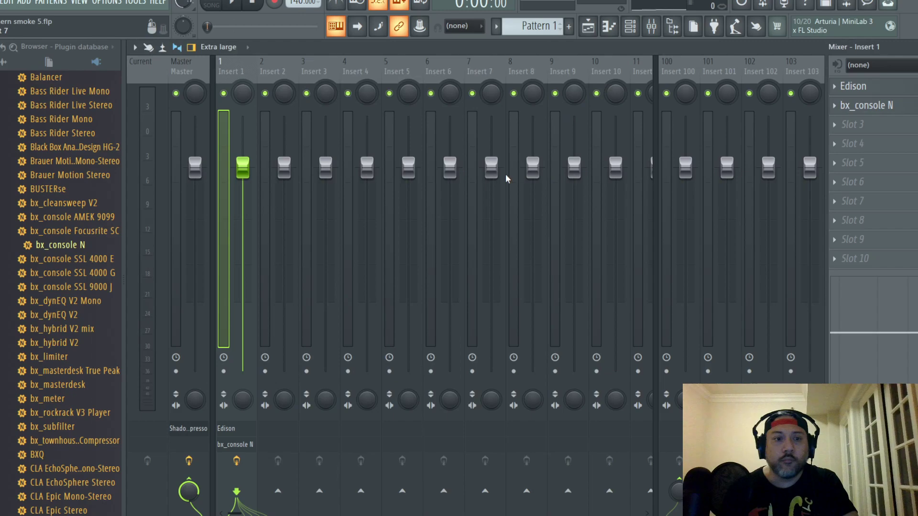
pyautogui.press('Escape')
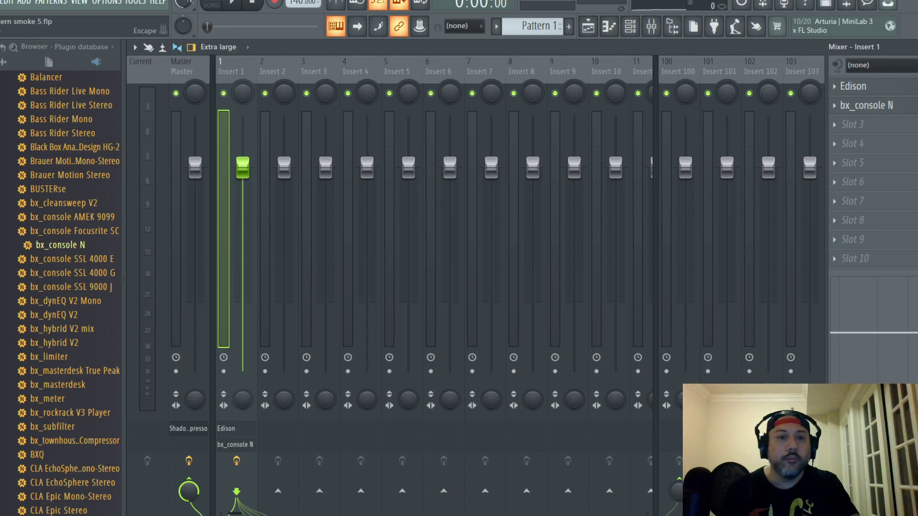
pyautogui.press('F9')
pyautogui.press('F5')
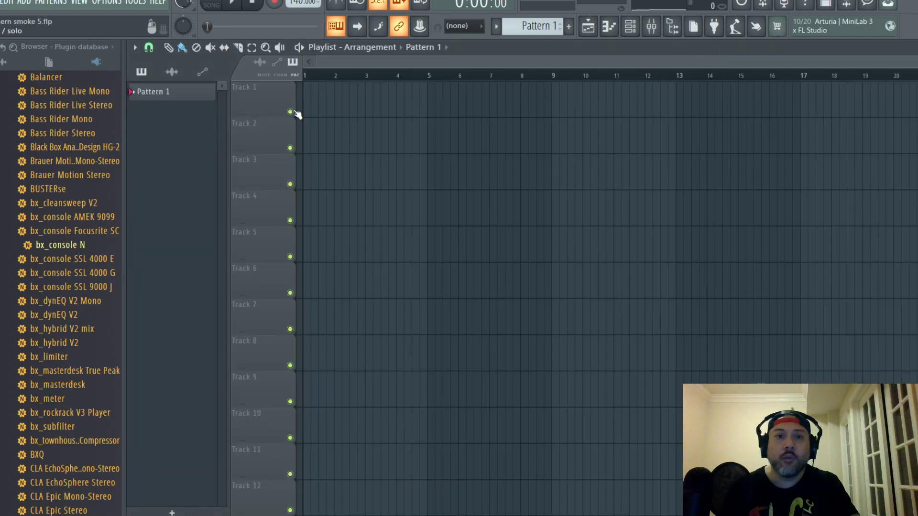
pyautogui.click(311, 97)
pyautogui.rightClick(332, 100)
pyautogui.click(651, 26)
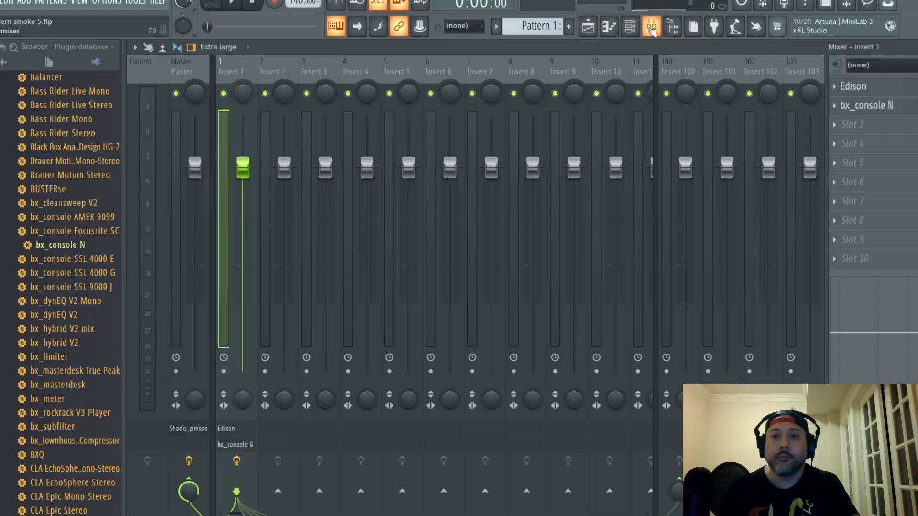
pyautogui.click(853, 86)
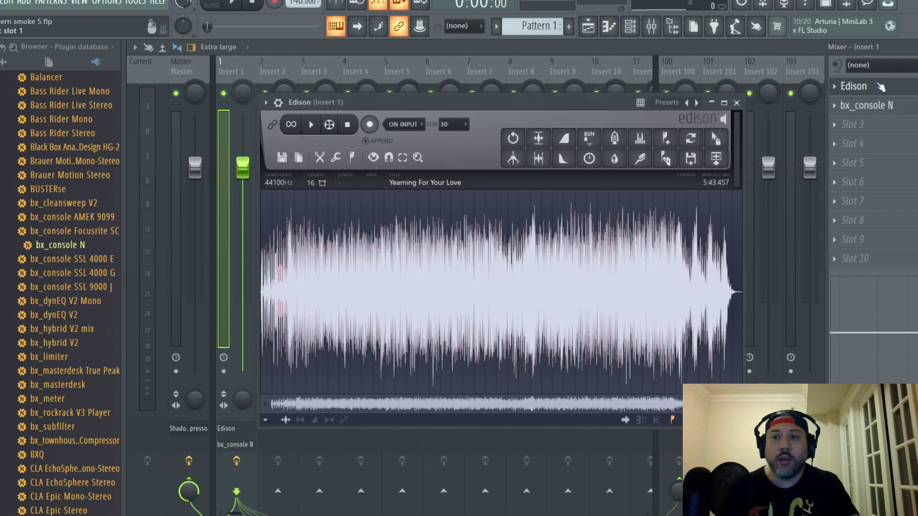
pyautogui.click(737, 103)
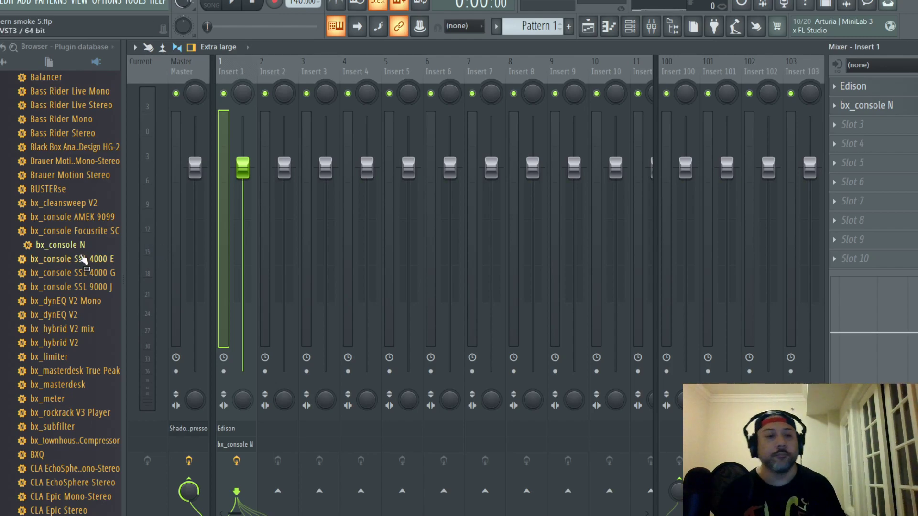
# - Add Fruity Balance to Insert 1 and move it between Edison and bx_console N
pyautogui.click(857, 125)
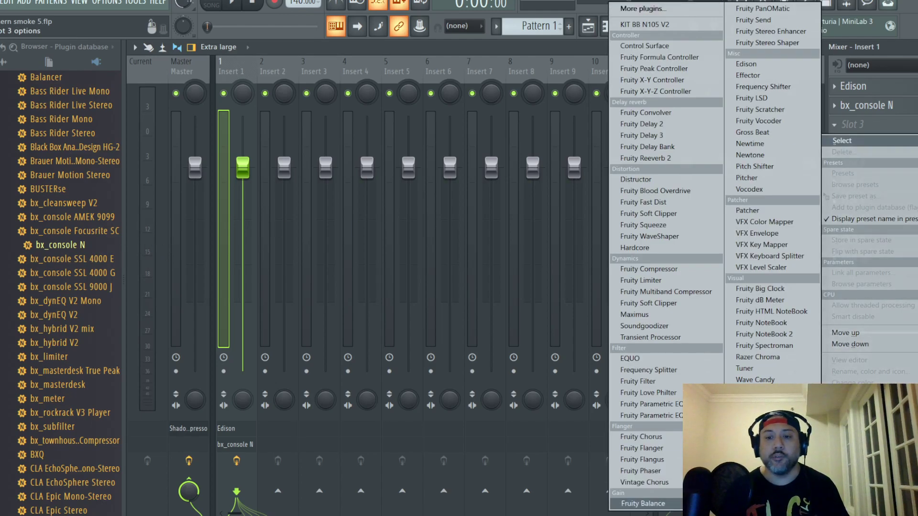
pyautogui.click(642, 504)
pyautogui.moveTo(877, 126); pyautogui.dragTo(880, 109)
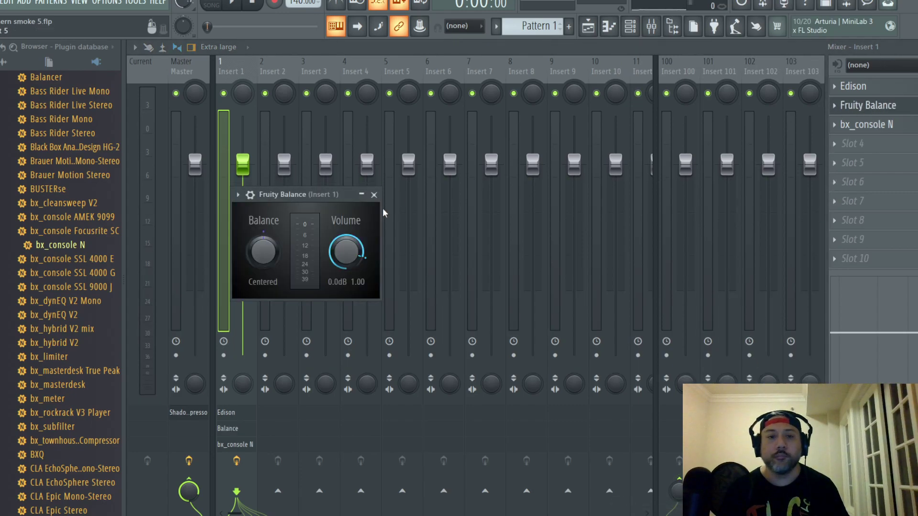
pyautogui.click(374, 194)
# - Load Decimort 2 onto Insert 1 and move it ahead of bx_console N in the effect chain
pyautogui.scroll(-10, 56, 243)
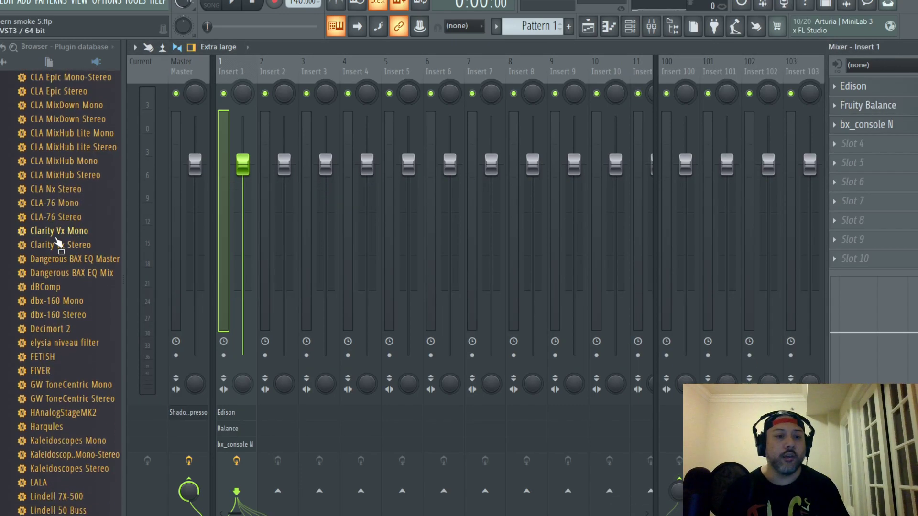
pyautogui.moveTo(55, 245); pyautogui.dragTo(882, 165)
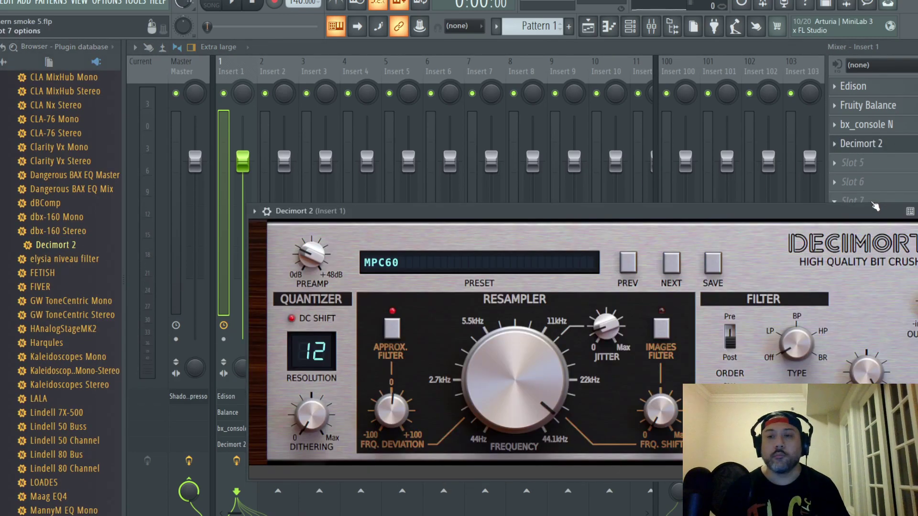
pyautogui.moveTo(838, 207); pyautogui.dragTo(716, 150)
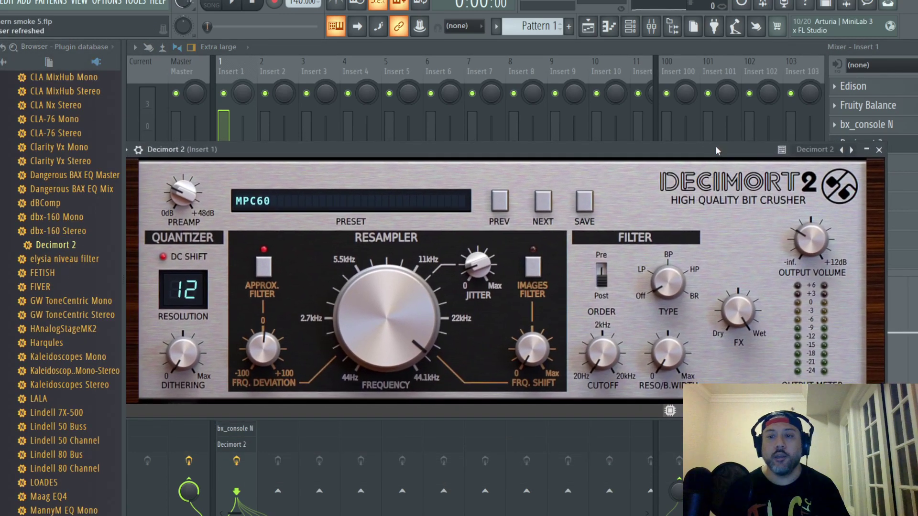
pyautogui.click(879, 150)
pyautogui.moveTo(881, 144); pyautogui.dragTo(882, 127)
# - Filter Decimort 2's presets to vintage samplers and load the ASR-10 preset
pyautogui.click(882, 126)
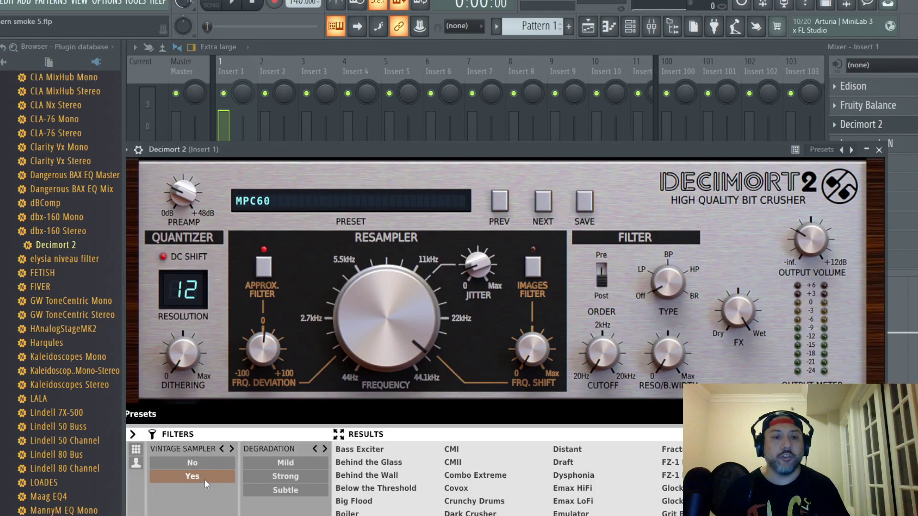
pyautogui.click(194, 475)
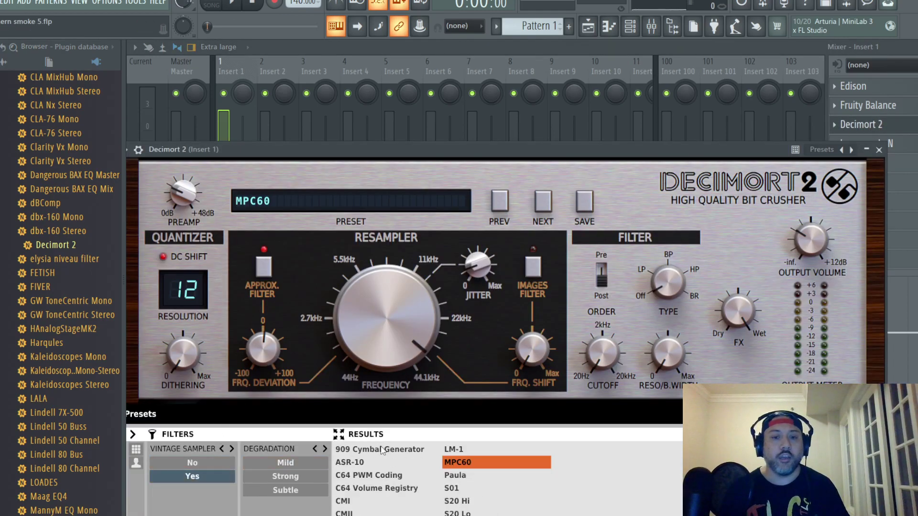
pyautogui.click(359, 465)
pyautogui.moveTo(184, 359); pyautogui.dragTo(470, 85)
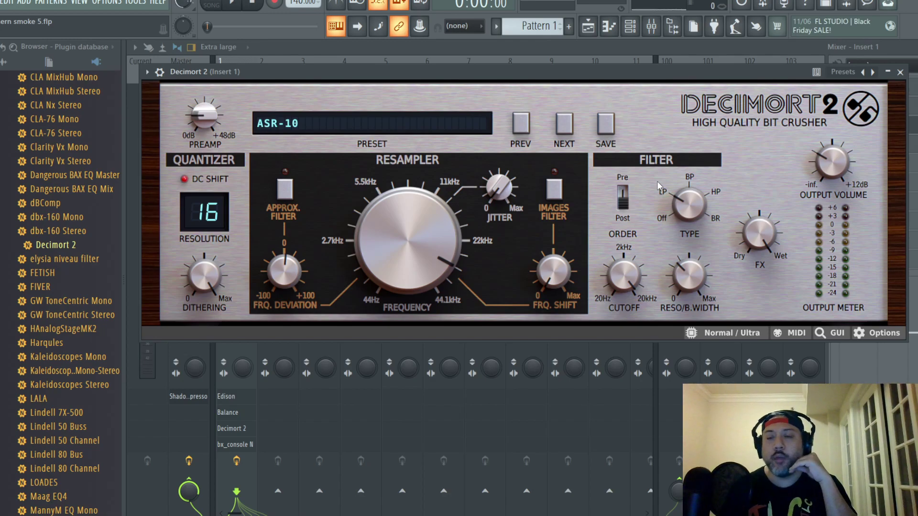
pyautogui.click(901, 73)
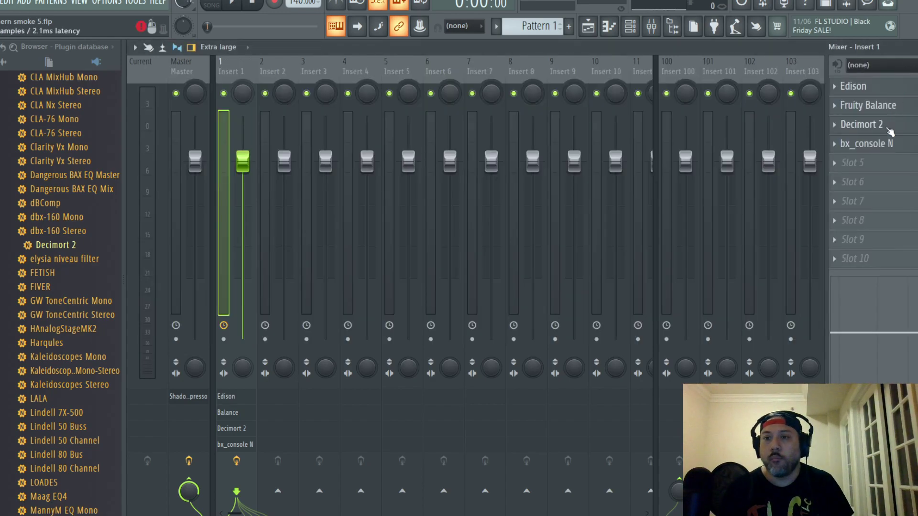
pyautogui.click(859, 130)
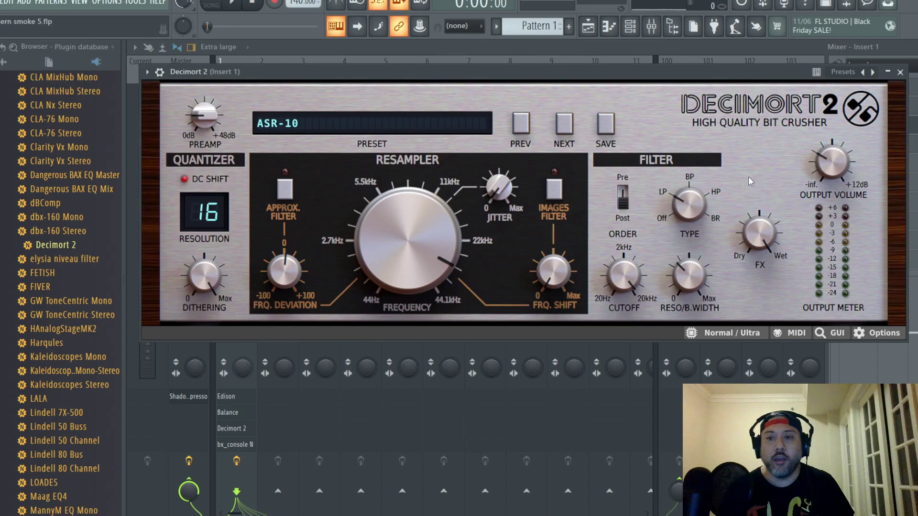
# - Lower the Fruity Balance volume on Insert 1 to about -8.1 dB
pyautogui.click(900, 72)
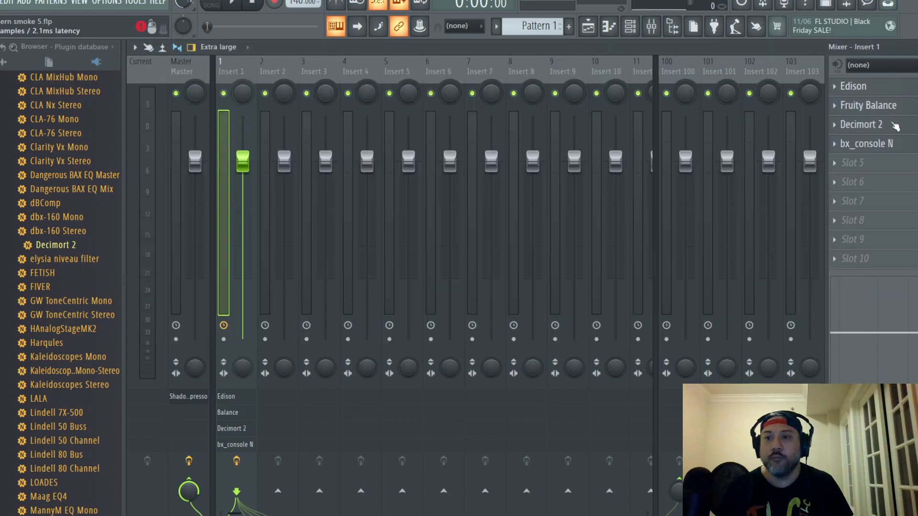
pyautogui.click(884, 107)
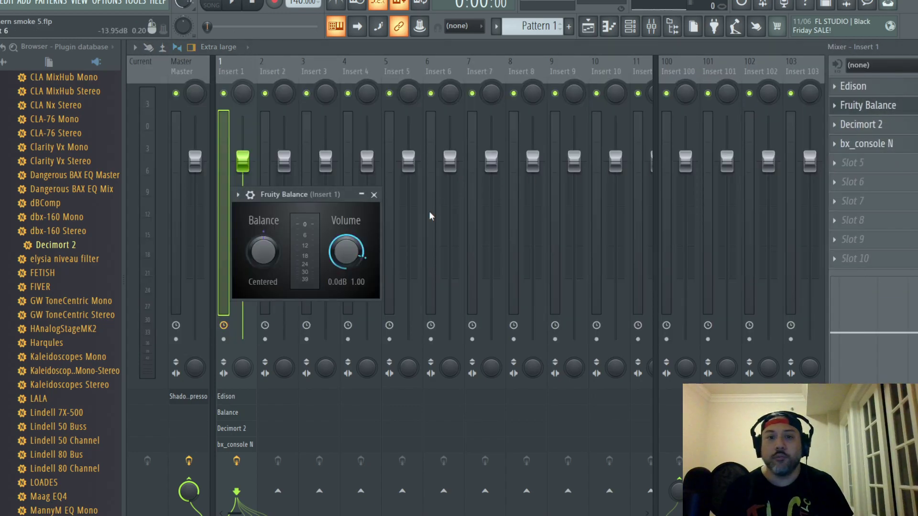
pyautogui.moveTo(349, 256); pyautogui.dragTo(349, 286)
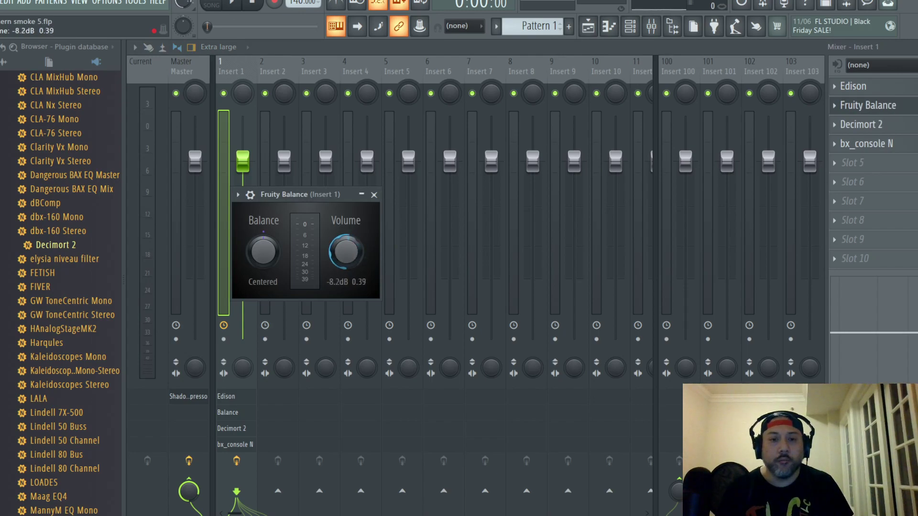
pyautogui.click(374, 195)
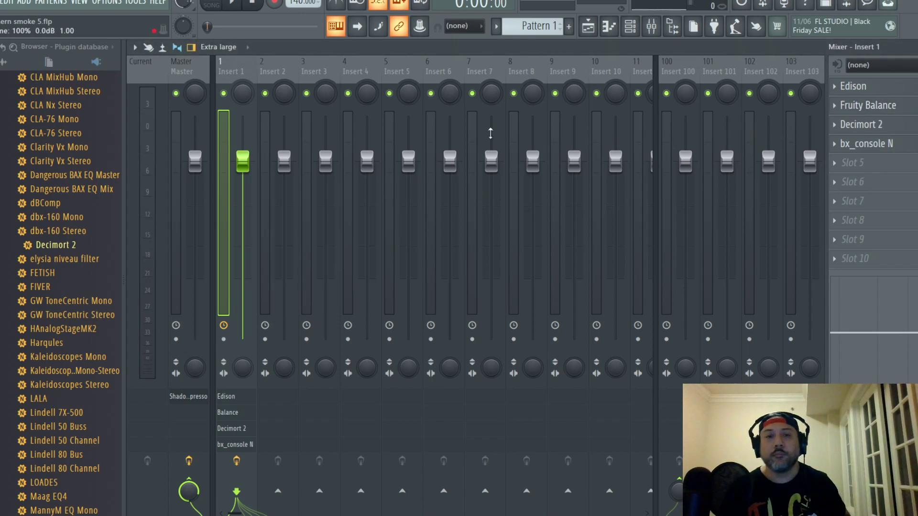
pyautogui.click(899, 107)
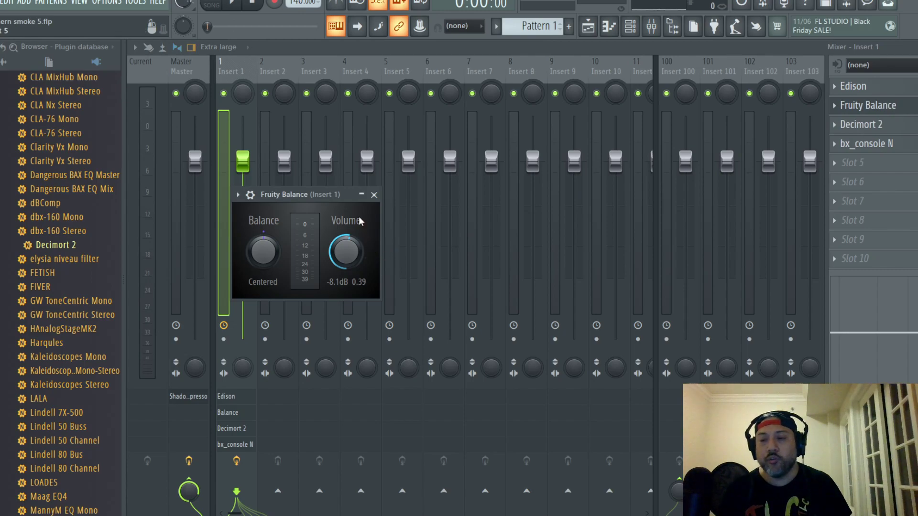
pyautogui.click(374, 195)
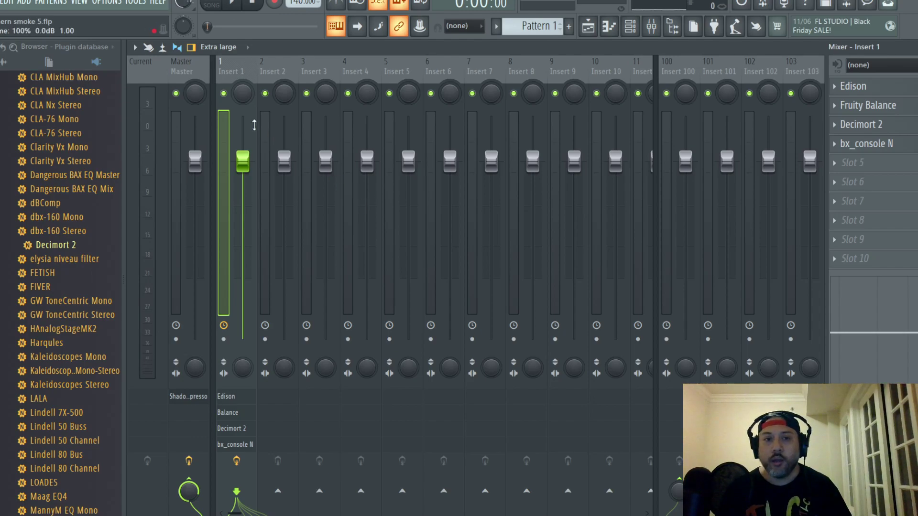
# - Play the song in Edison and select a section of the waveform from about 22:051 to 32:810
pyautogui.click(902, 90)
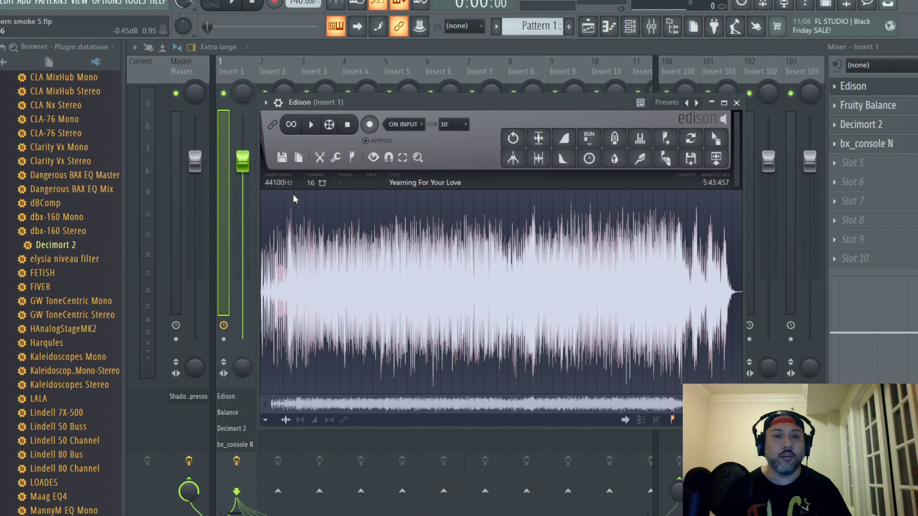
pyautogui.click(287, 216)
pyautogui.click(312, 125)
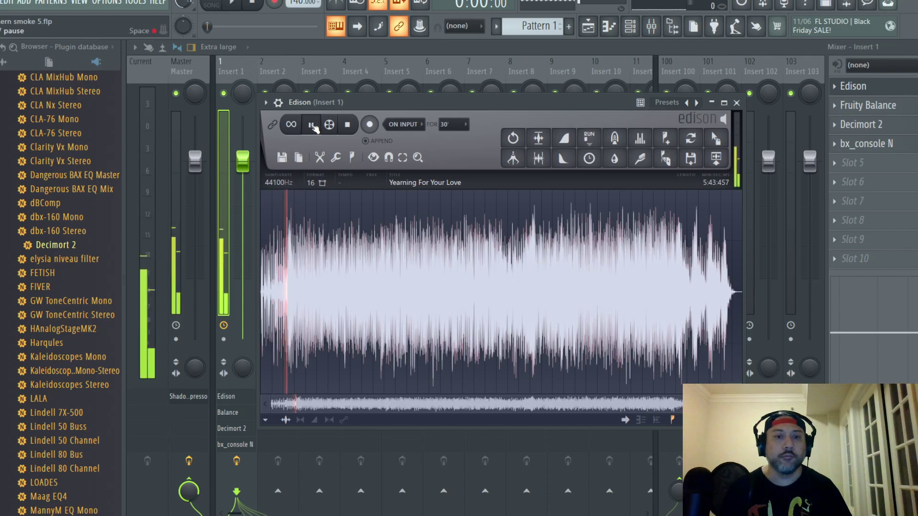
pyautogui.scroll(5, 309, 250)
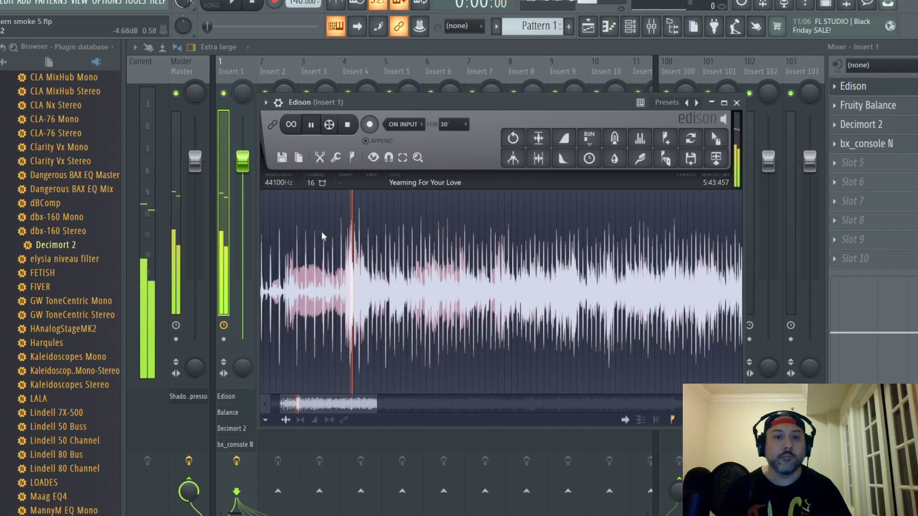
pyautogui.scroll(4, 363, 242)
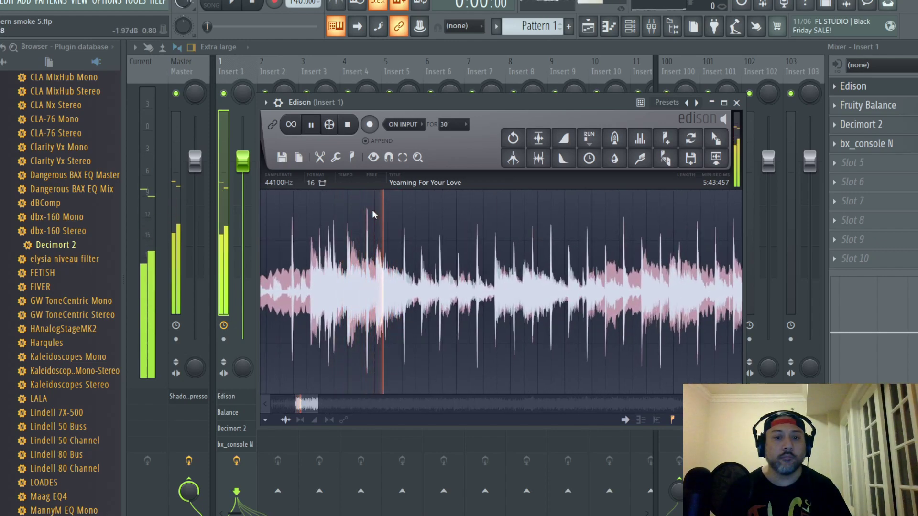
pyautogui.click(372, 227)
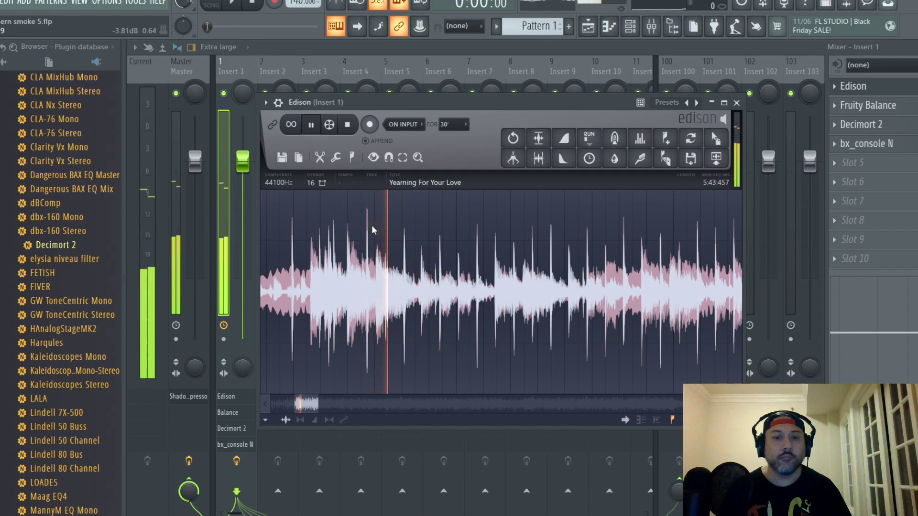
pyautogui.moveTo(376, 229); pyautogui.dragTo(612, 252)
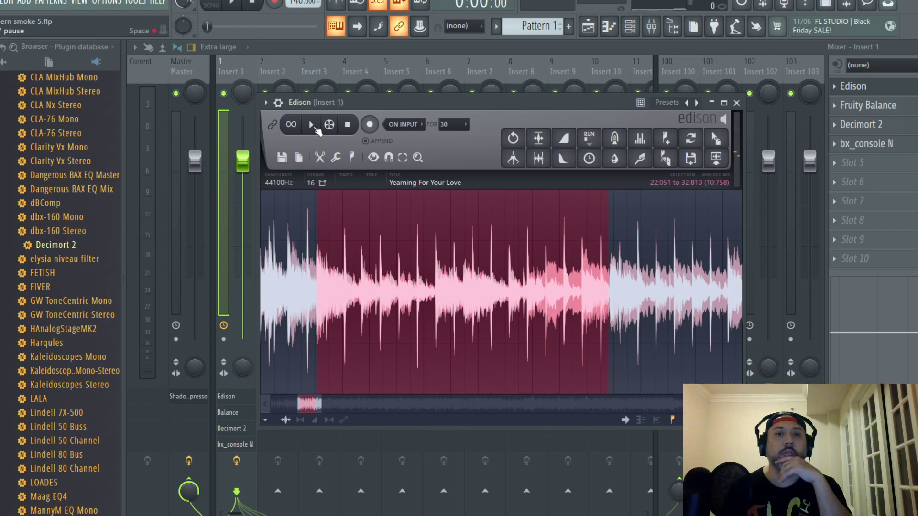
# - Enable looped playback in Edison and audition the selected section
pyautogui.click(311, 125)
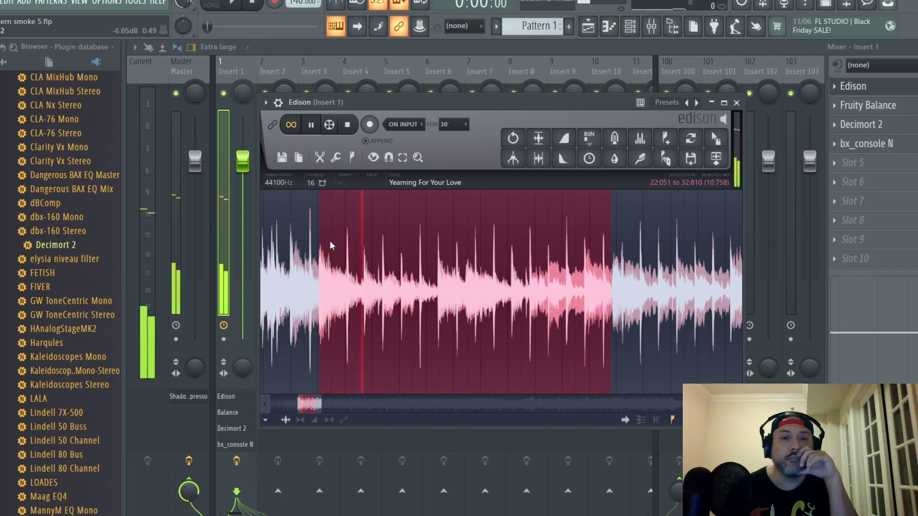
pyautogui.press('space')
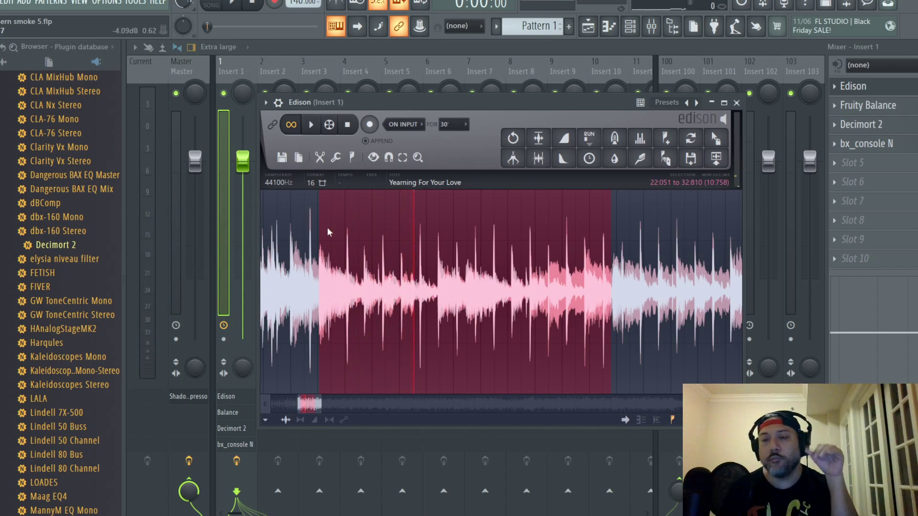
pyautogui.press('space')
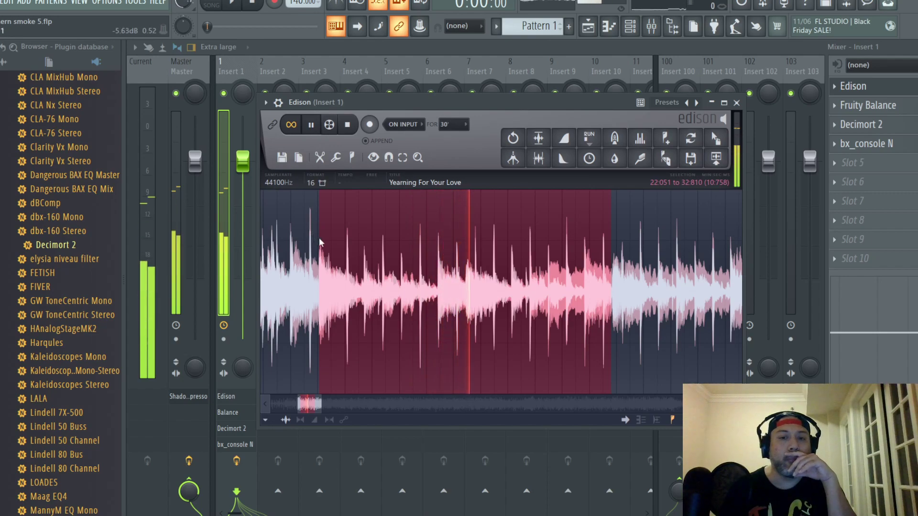
pyautogui.click(311, 128)
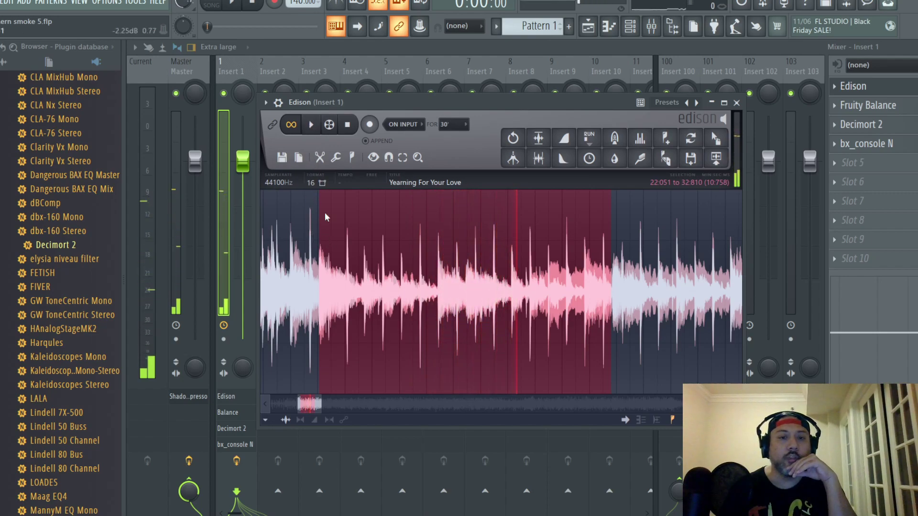
# - Extend the selection's start back to about 20:811 and audition the loop
pyautogui.moveTo(309, 253); pyautogui.dragTo(297, 253)
pyautogui.press('space')
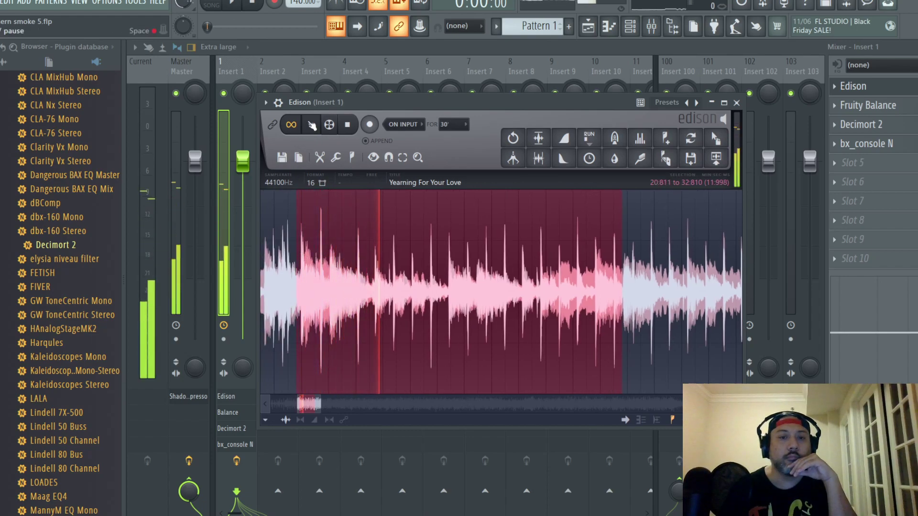
pyautogui.click(348, 128)
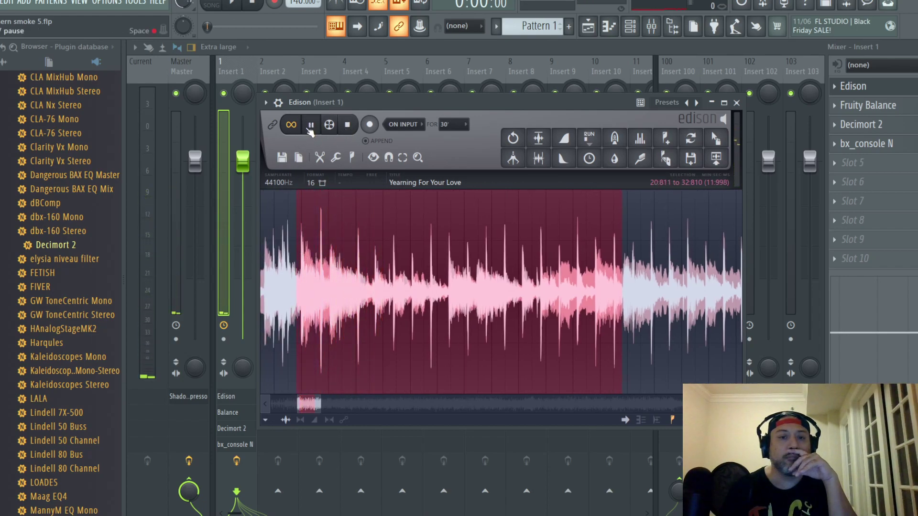
pyautogui.click(309, 127)
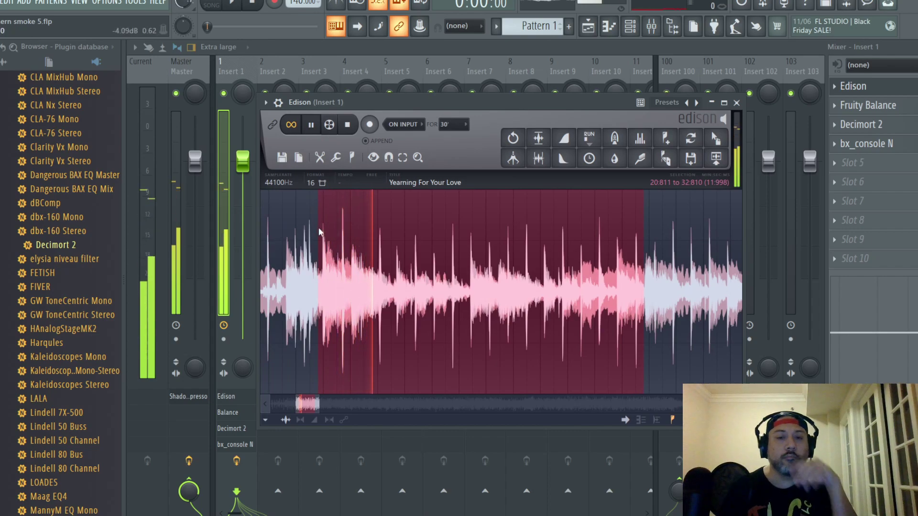
pyautogui.press('space')
# - Tighten the selection's start onto the transient at about 20:996 and play the loop
pyautogui.scroll(3, 314, 225)
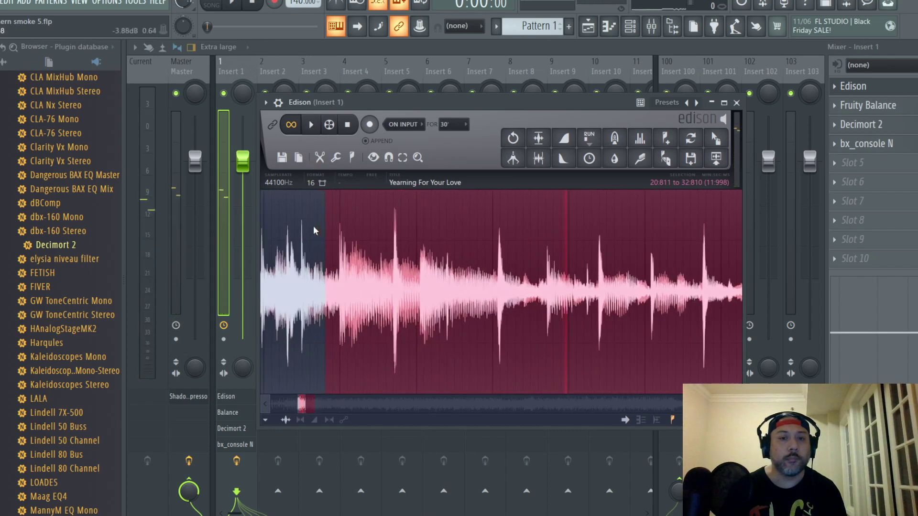
pyautogui.moveTo(326, 237); pyautogui.dragTo(363, 225)
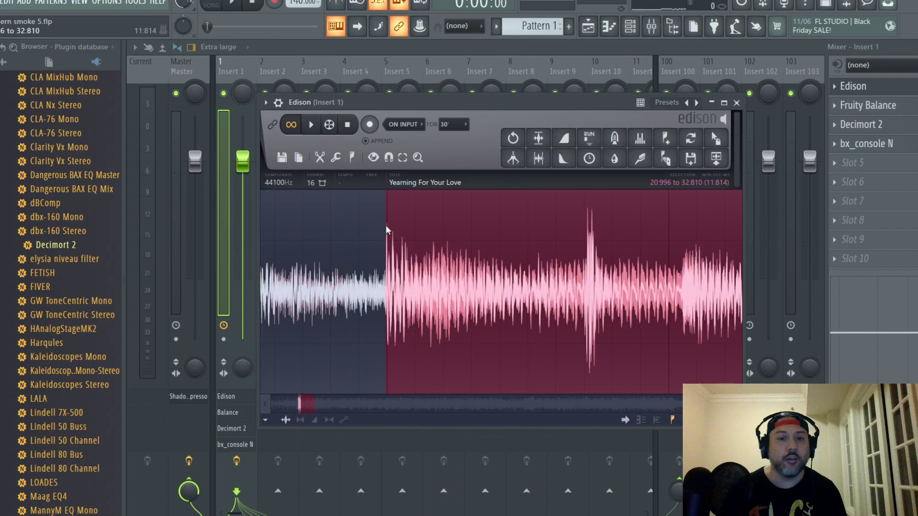
pyautogui.scroll(4, 385, 227)
pyautogui.scroll(-6, 385, 234)
pyautogui.scroll(-2, 344, 238)
pyautogui.click(311, 125)
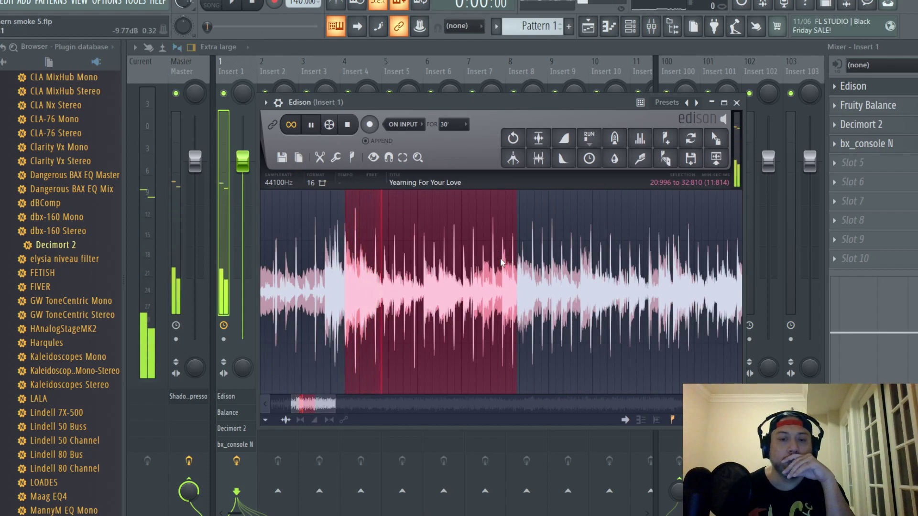
# - Move the selection's start to the transient at about 26:427, halfway through the looped section
pyautogui.scroll(3, 404, 267)
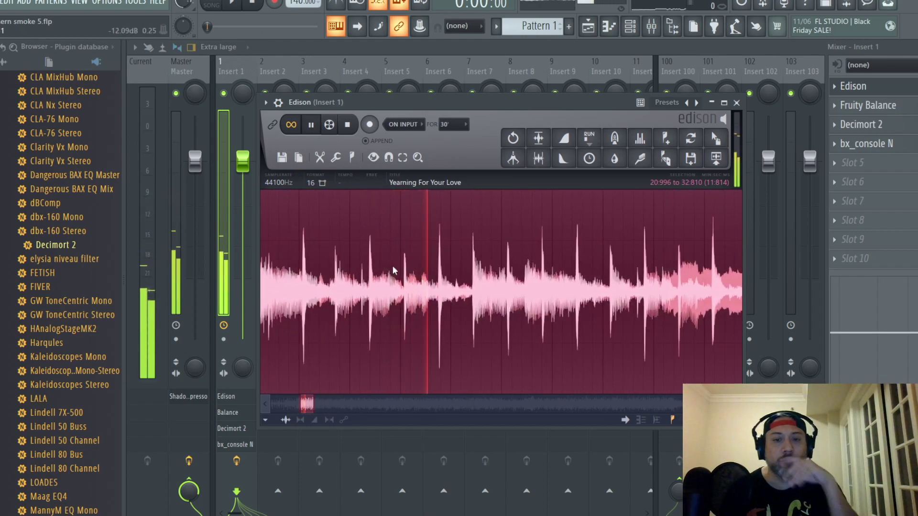
pyautogui.click(473, 258)
pyautogui.moveTo(473, 258); pyautogui.dragTo(470, 260)
pyautogui.press('space')
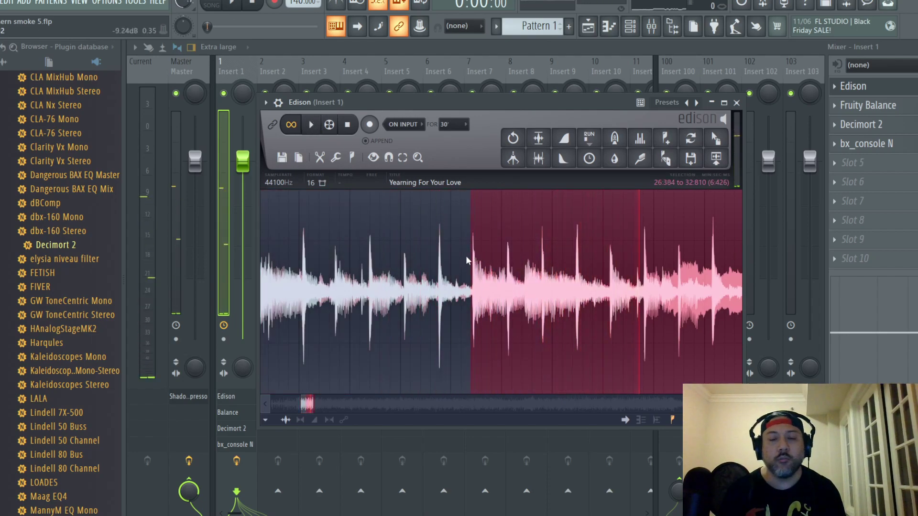
pyautogui.scroll(4, 466, 262)
pyautogui.click(470, 260)
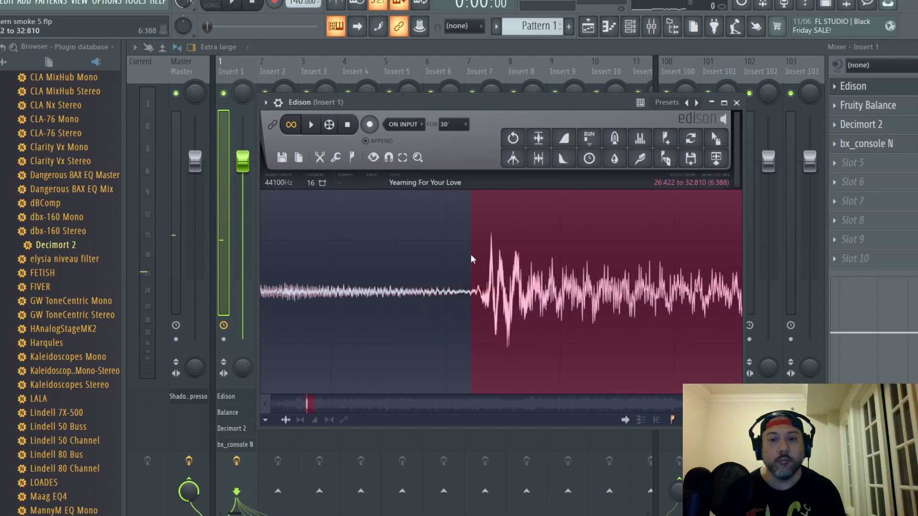
pyautogui.scroll(-4, 391, 245)
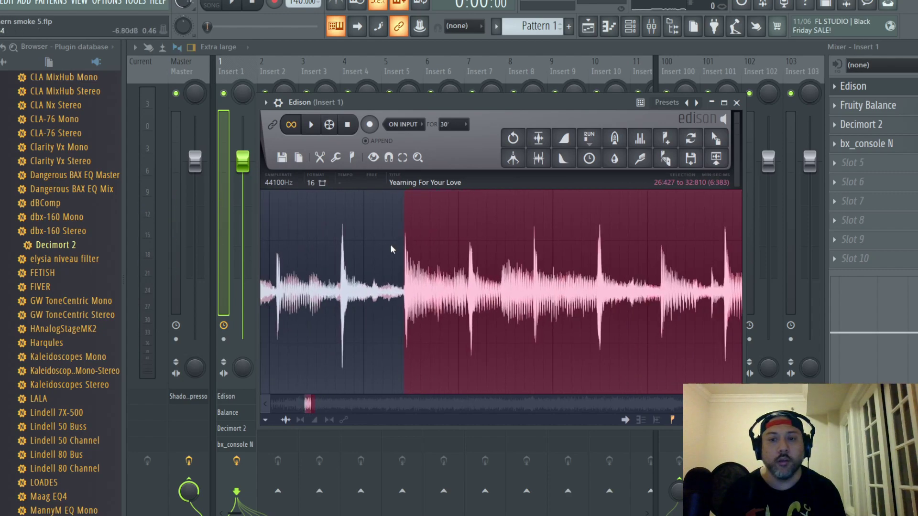
# - Loop the selection and adjust its end by ear, pulling it in to about 31:418
pyautogui.press('space')
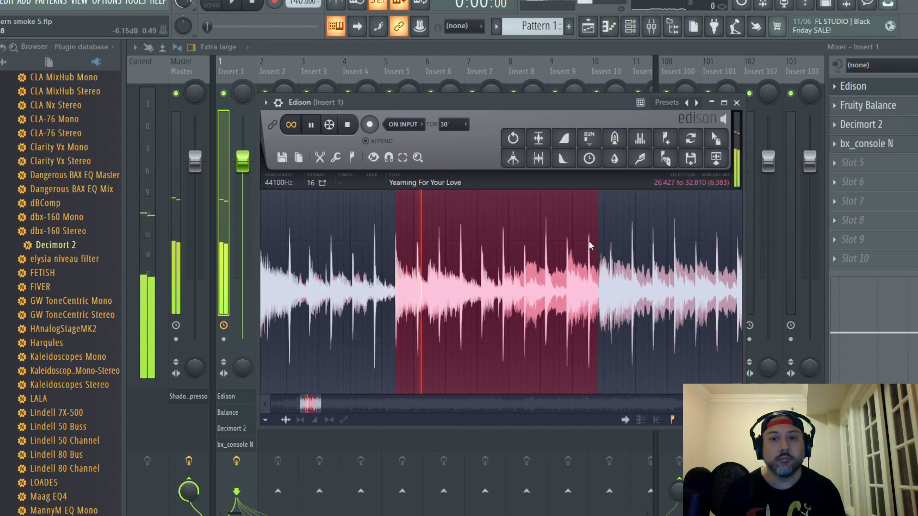
pyautogui.moveTo(596, 245); pyautogui.dragTo(612, 245)
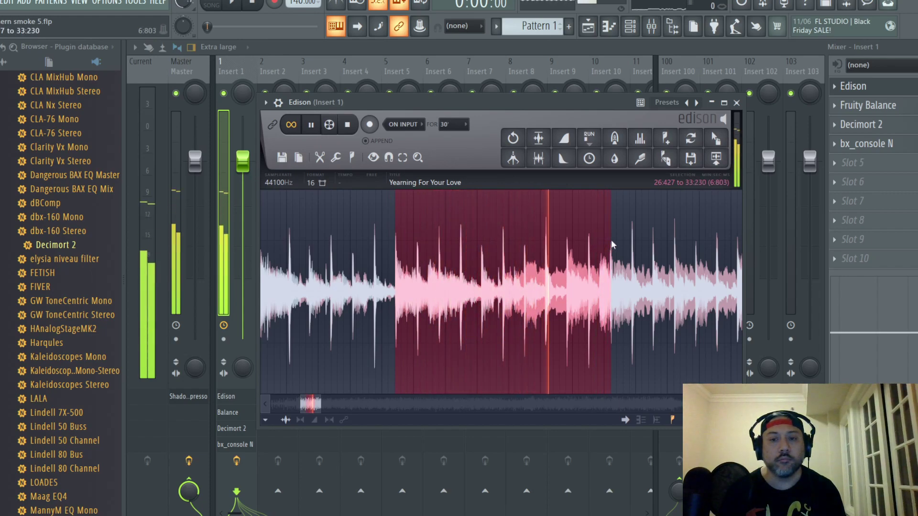
pyautogui.moveTo(612, 245); pyautogui.dragTo(467, 240)
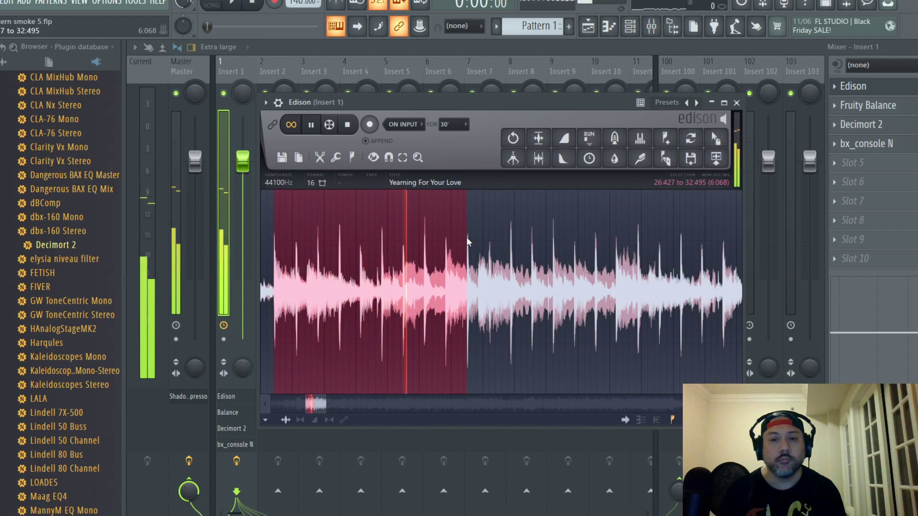
pyautogui.moveTo(467, 241); pyautogui.dragTo(432, 240)
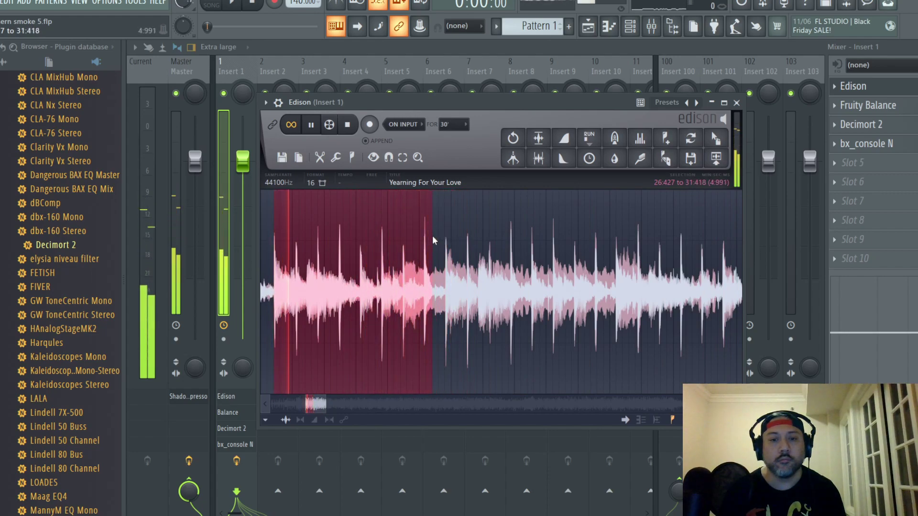
pyautogui.press('space')
# - Fine-tune the selection's end to just before the transient at about 31:826 and play the loop
pyautogui.scroll(4, 444, 244)
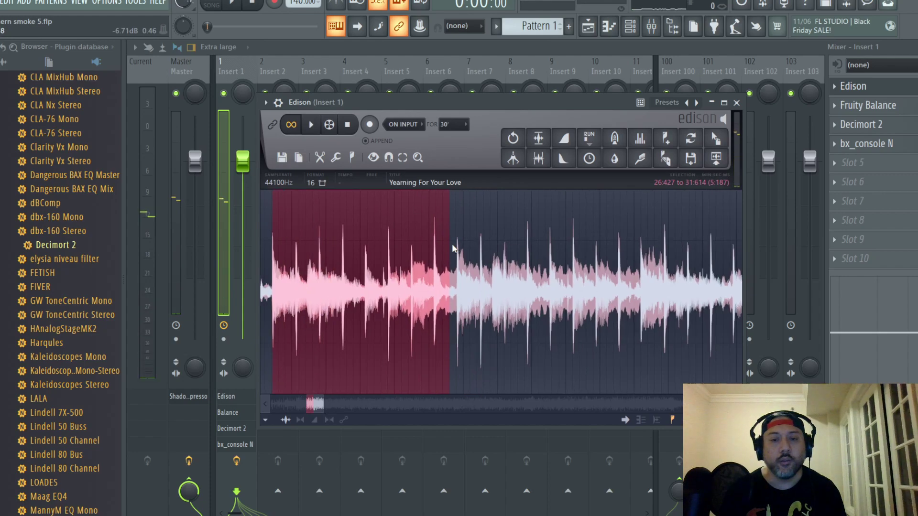
pyautogui.scroll(2, 450, 246)
pyautogui.moveTo(444, 242); pyautogui.dragTo(465, 239)
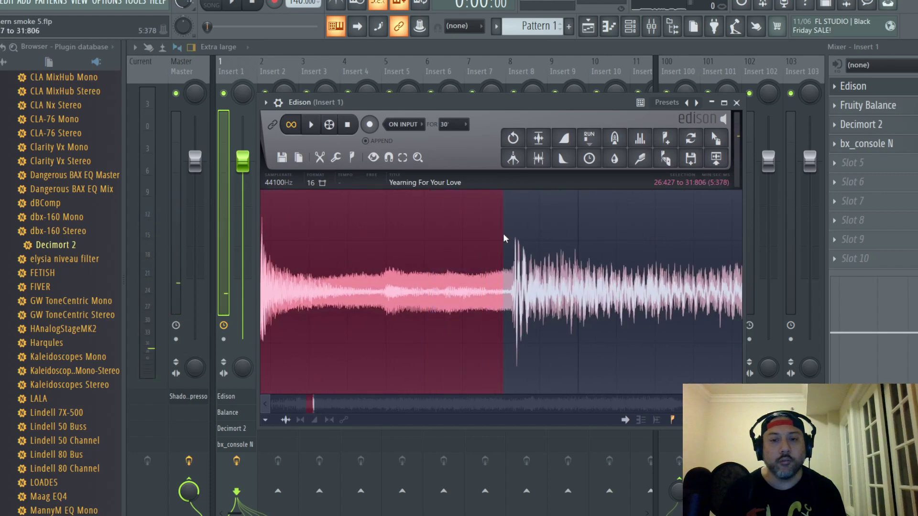
pyautogui.scroll(3, 525, 252)
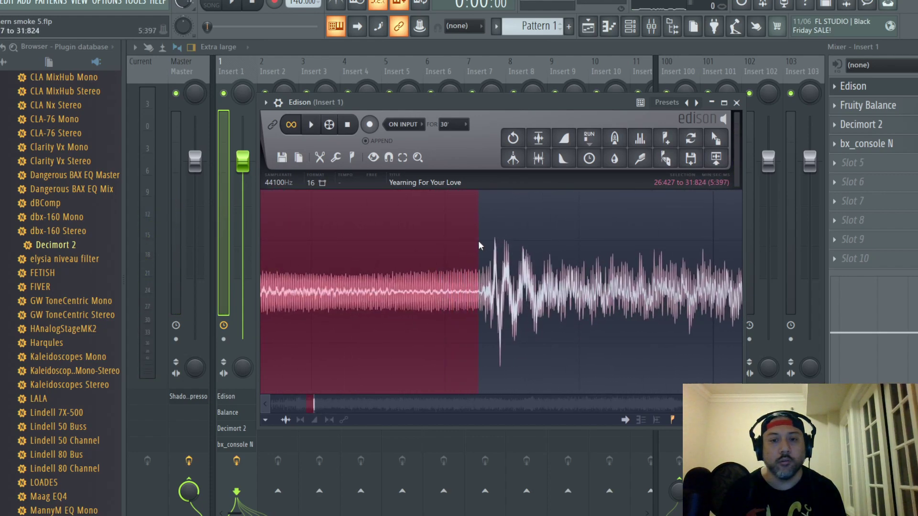
pyautogui.scroll(-6, 416, 246)
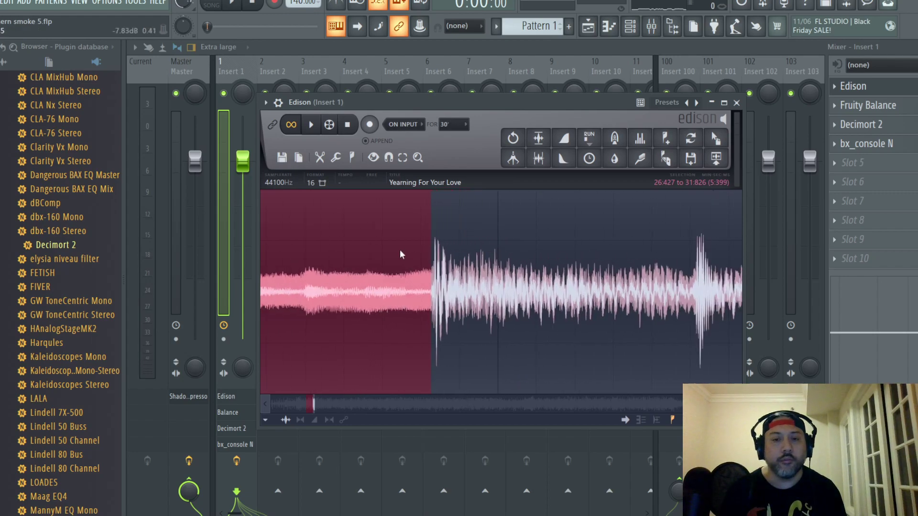
pyautogui.press('space')
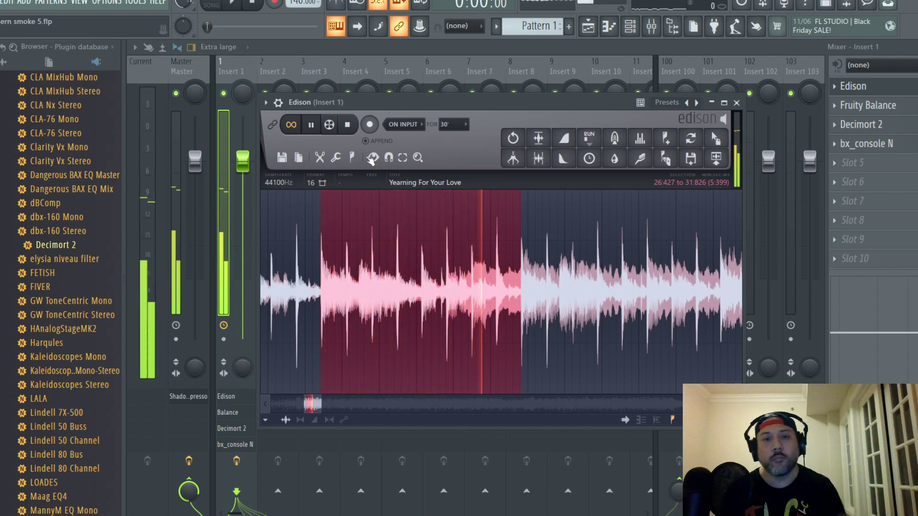
# - Audition the song past the loop and make a rough new selection from about 37:948 to 38:666
pyautogui.press('space')
pyautogui.scroll(-3, 550, 282)
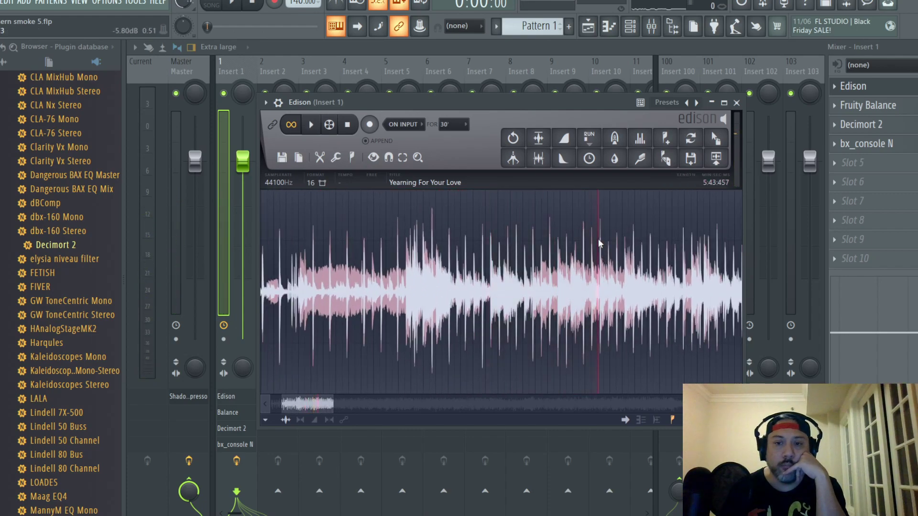
pyautogui.click(311, 125)
pyautogui.scroll(4, 614, 281)
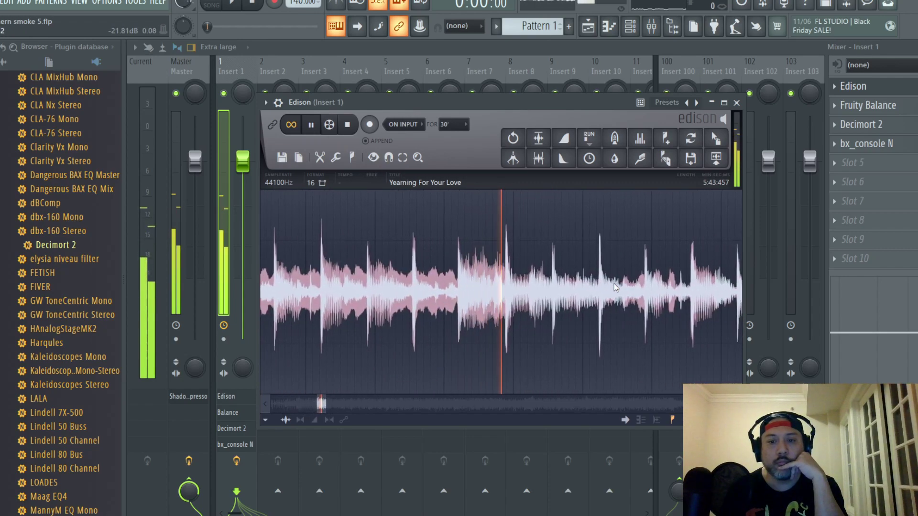
pyautogui.moveTo(403, 216); pyautogui.dragTo(452, 226)
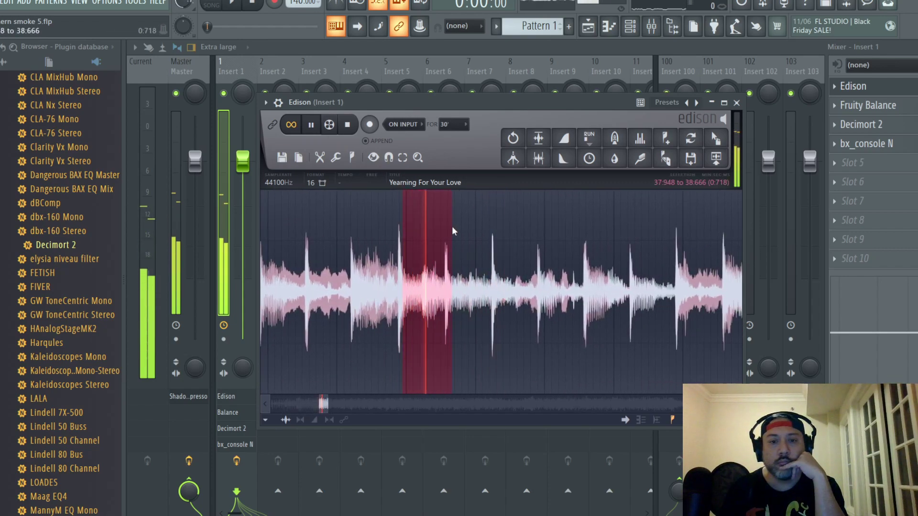
# - Stop playback and move the selection's start onto the transient at about 37:890
pyautogui.press('space')
pyautogui.scroll(3, 473, 249)
pyautogui.scroll(4, 447, 241)
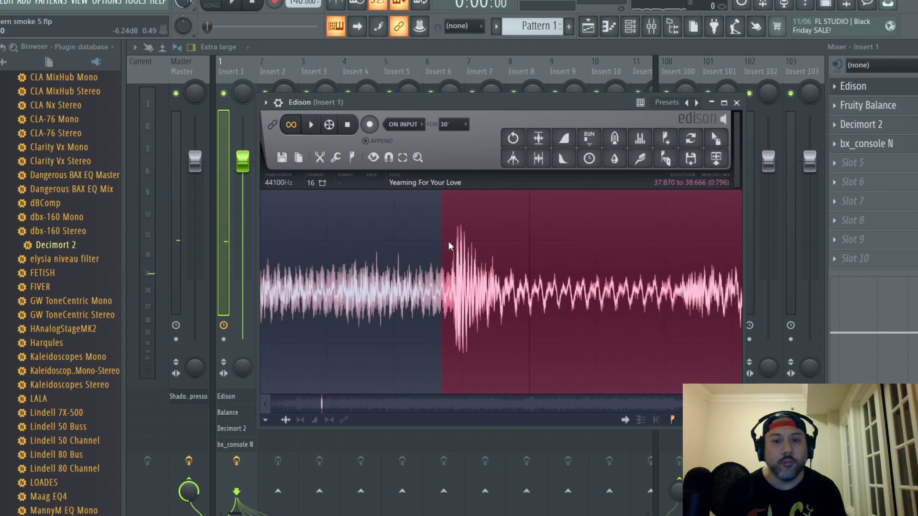
pyautogui.moveTo(447, 241); pyautogui.dragTo(458, 243)
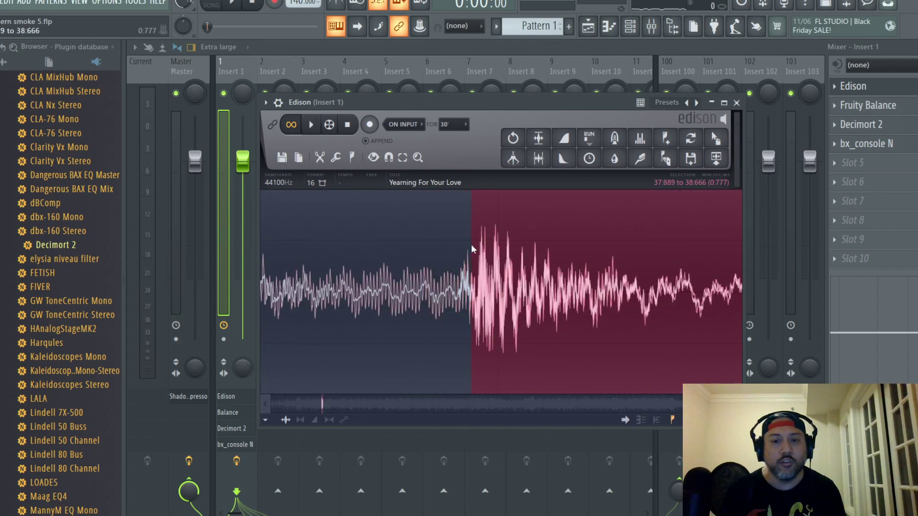
pyautogui.scroll(-3, 430, 257)
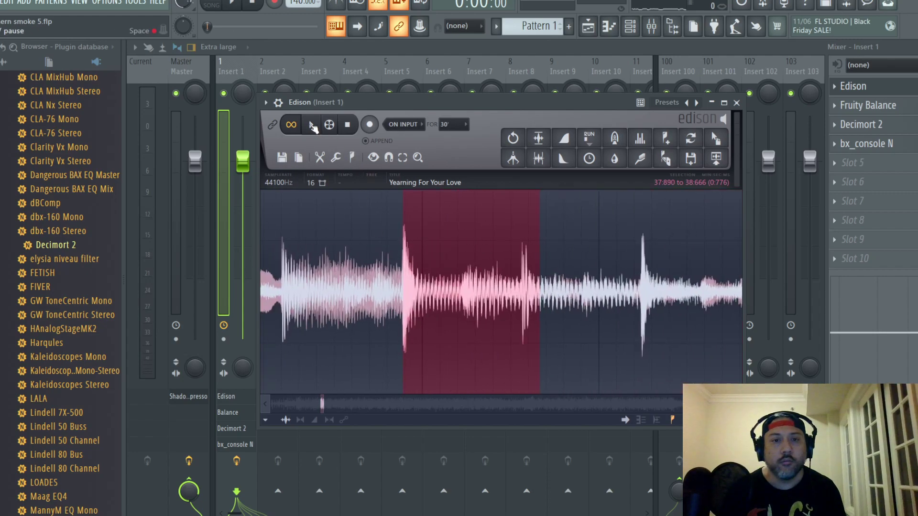
# - Loop the selection and adjust its end by ear, extending it to about 42:573 and pulling it in to about 41:221
pyautogui.click(312, 125)
pyautogui.moveTo(506, 253); pyautogui.dragTo(613, 263)
pyautogui.scroll(-3, 571, 301)
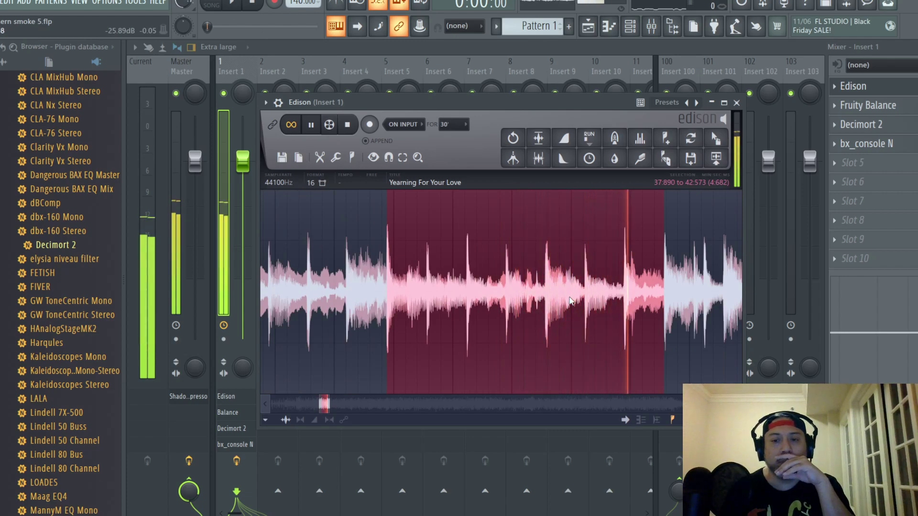
pyautogui.moveTo(664, 287); pyautogui.dragTo(586, 279)
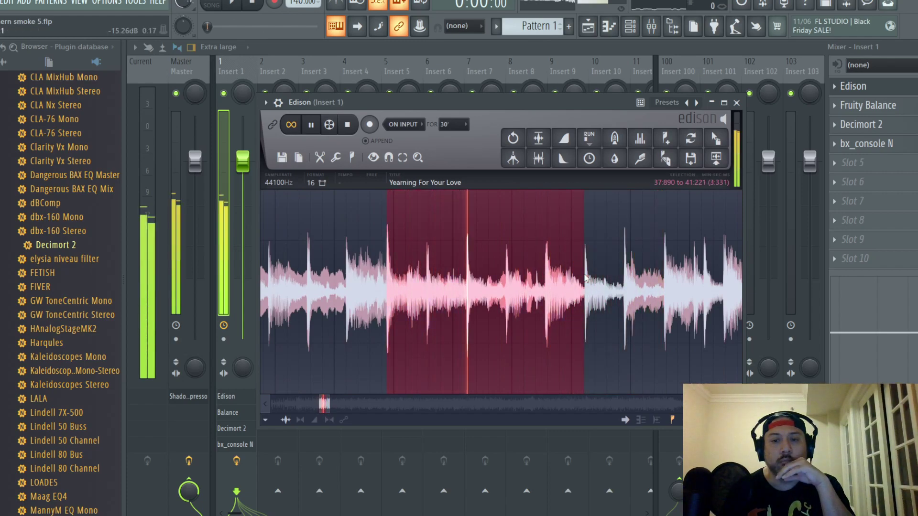
# - Drop the current selection, audition other parts of the song and select the earlier passage from about 21:003 to 26:736
pyautogui.scroll(-2, 641, 272)
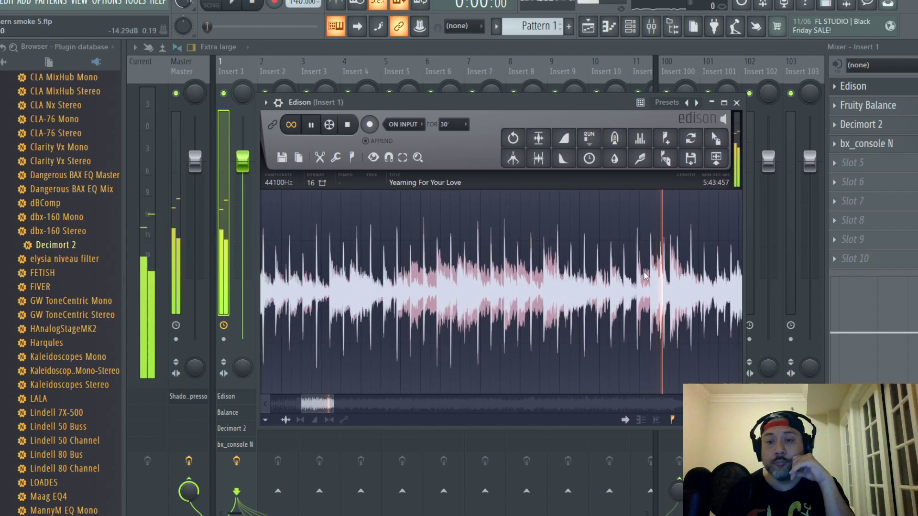
pyautogui.scroll(-2, 661, 270)
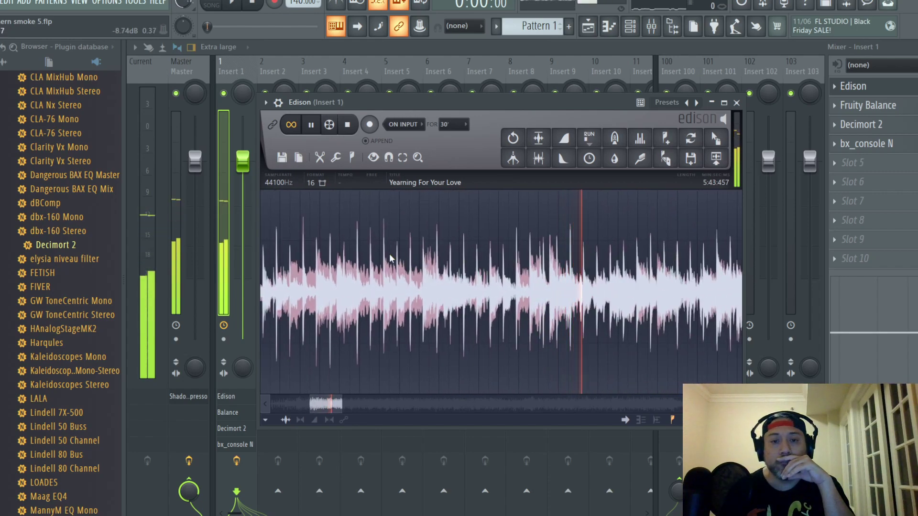
pyautogui.moveTo(340, 228); pyautogui.dragTo(384, 242)
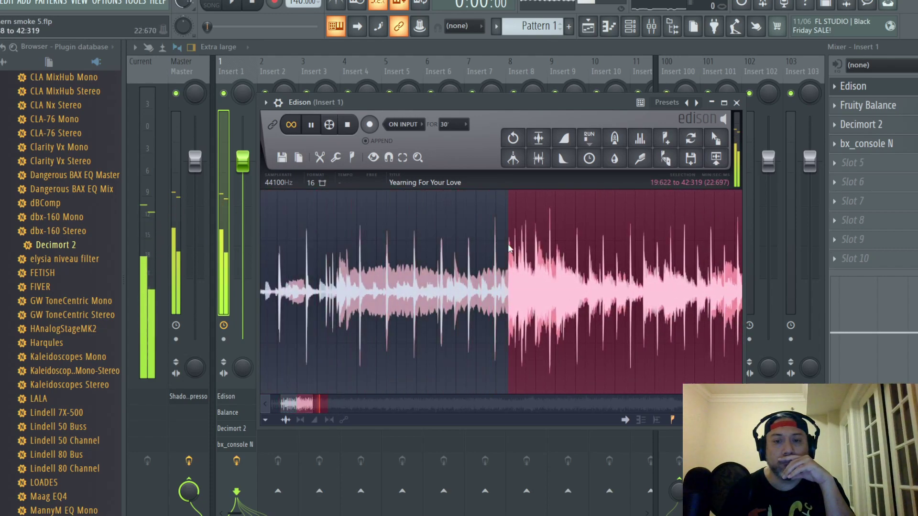
pyautogui.moveTo(513, 248); pyautogui.dragTo(509, 249)
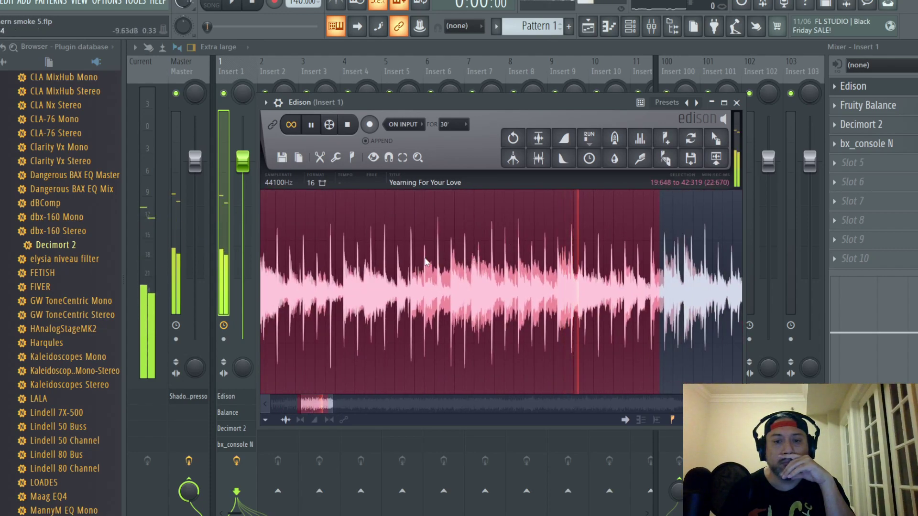
pyautogui.moveTo(644, 259); pyautogui.dragTo(442, 266)
pyautogui.moveTo(318, 258); pyautogui.dragTo(358, 258)
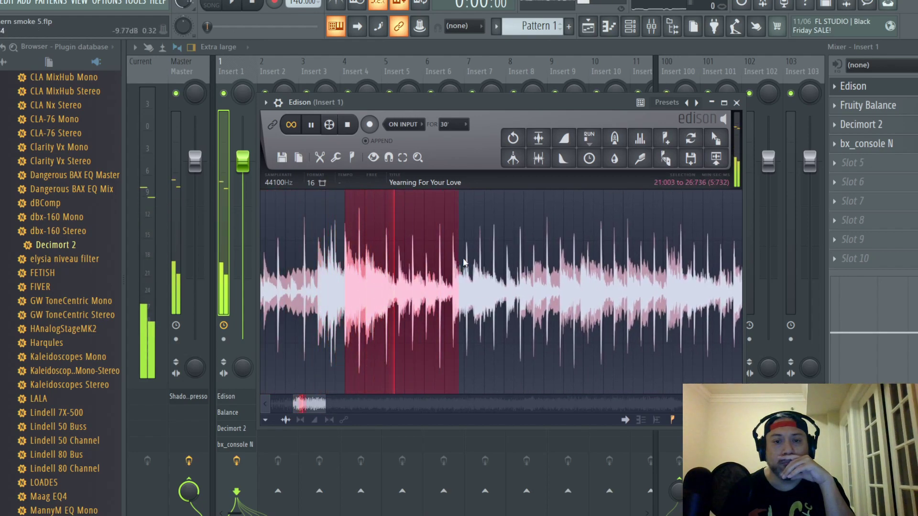
# - Extend the selection's end to about 32:833, inspect the end point and play the loop
pyautogui.moveTo(459, 258); pyautogui.dragTo(579, 273)
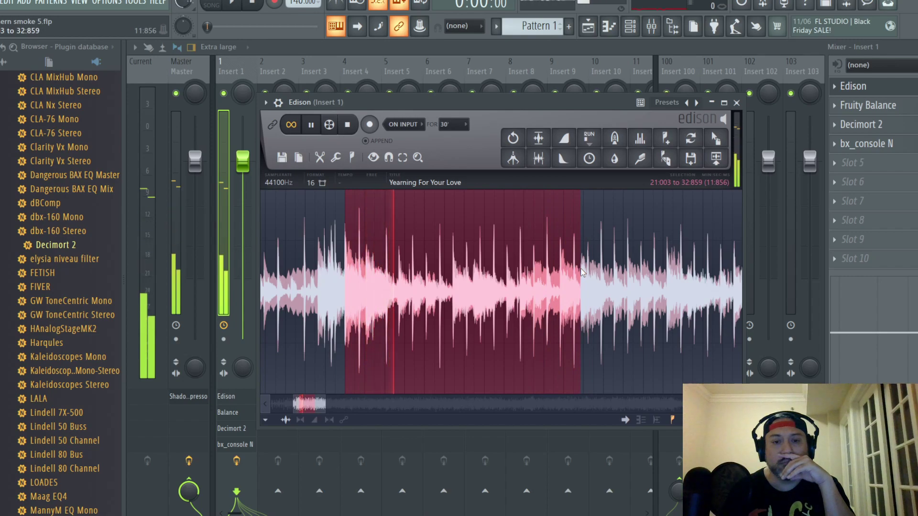
pyautogui.press('space')
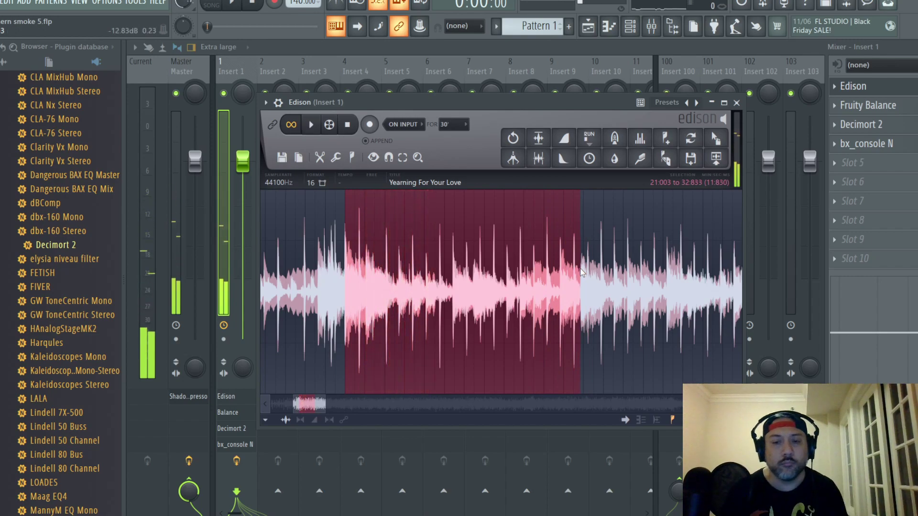
pyautogui.scroll(5, 582, 271)
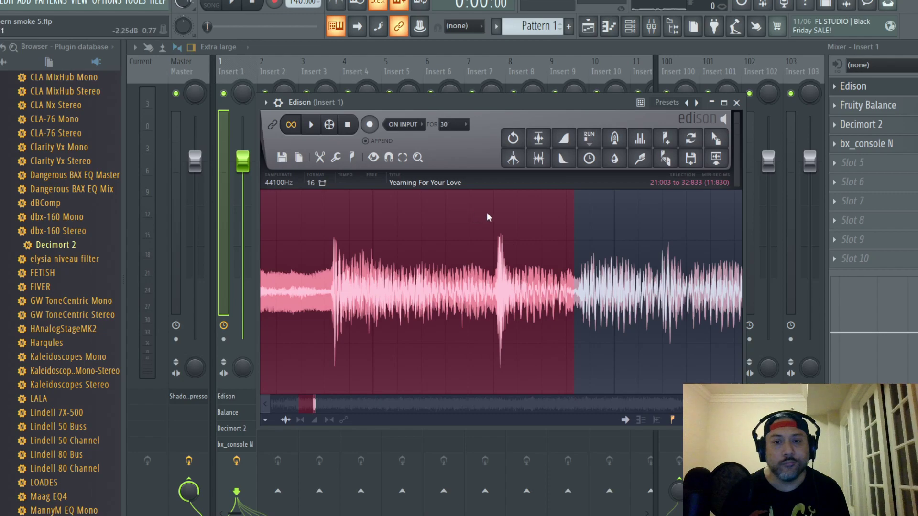
pyautogui.scroll(-5, 558, 233)
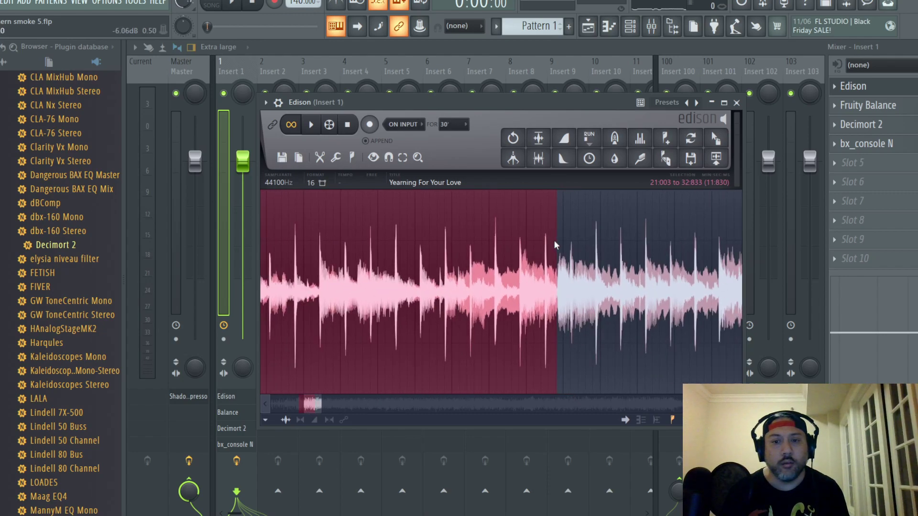
pyautogui.press('space')
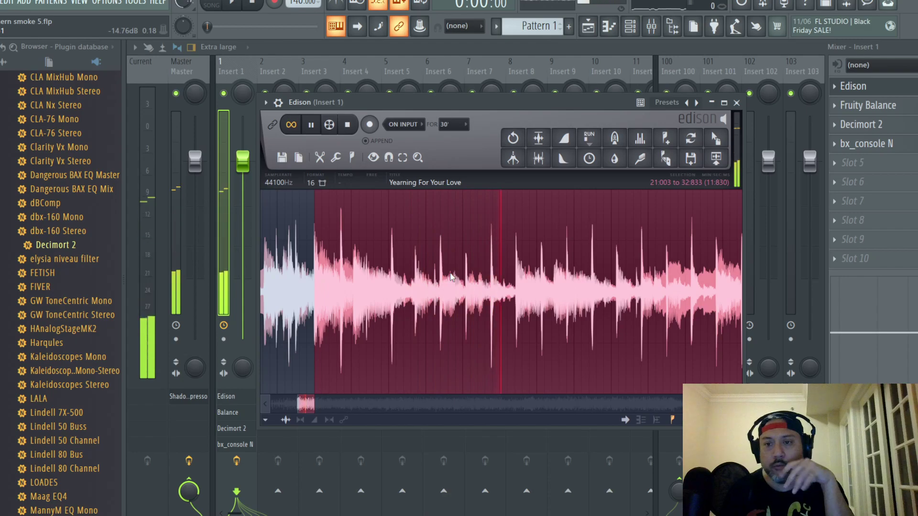
pyautogui.hotkey('alt', 'Tab')
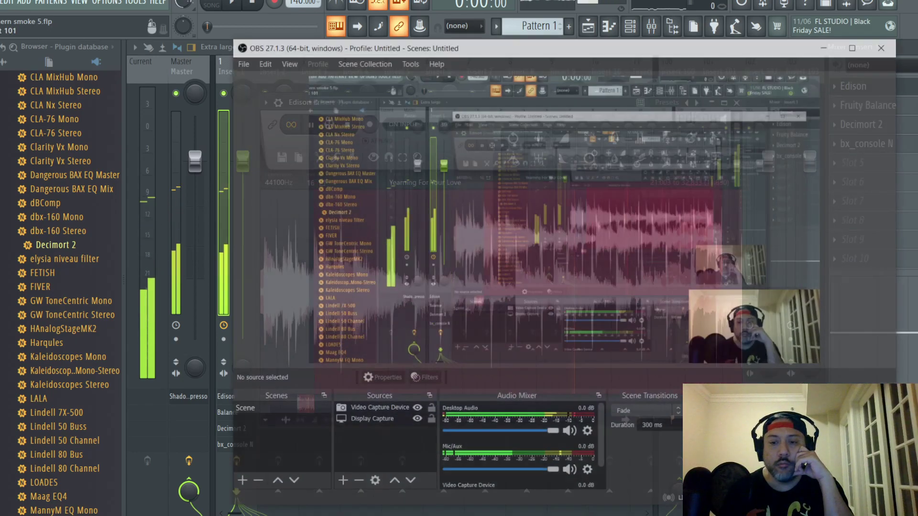
pyautogui.hotkey('alt', 'Tab')
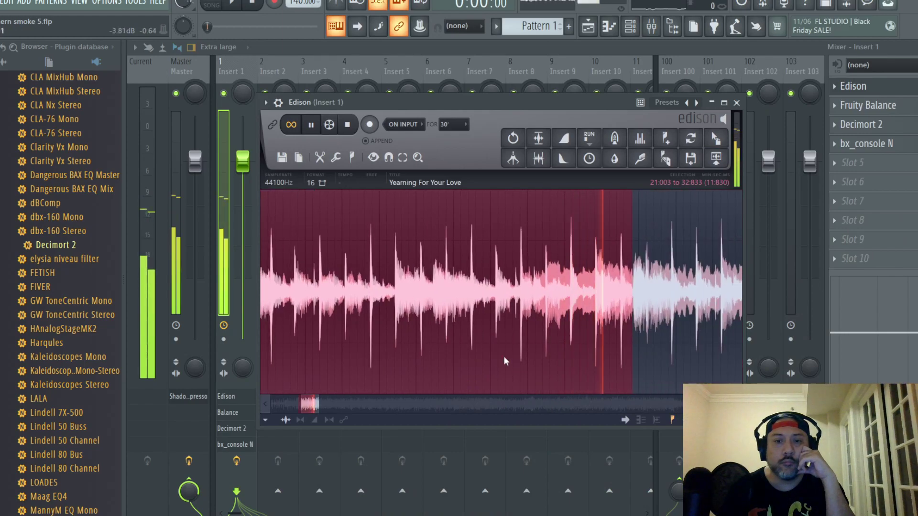
# - Pull the selection's end in and fine-tune it to just before the transient at about 31:826
pyautogui.scroll(-2, 674, 300)
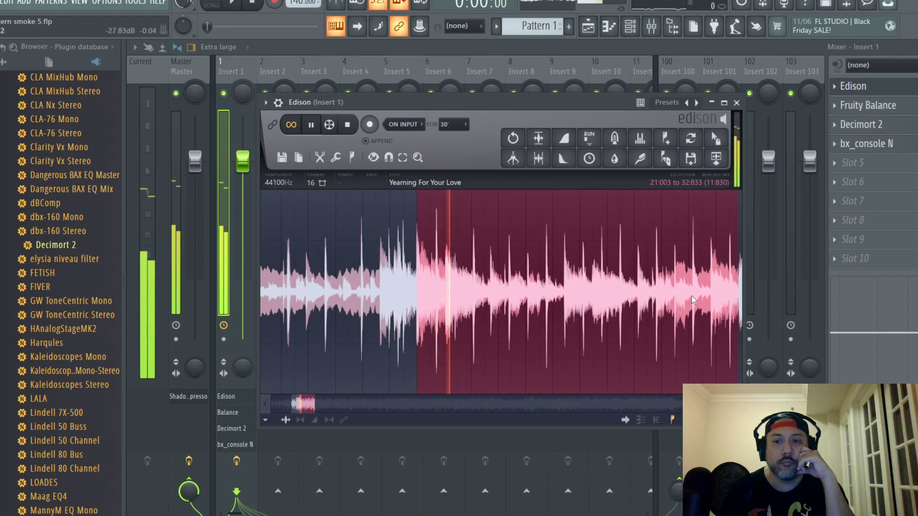
pyautogui.moveTo(726, 267); pyautogui.dragTo(706, 267)
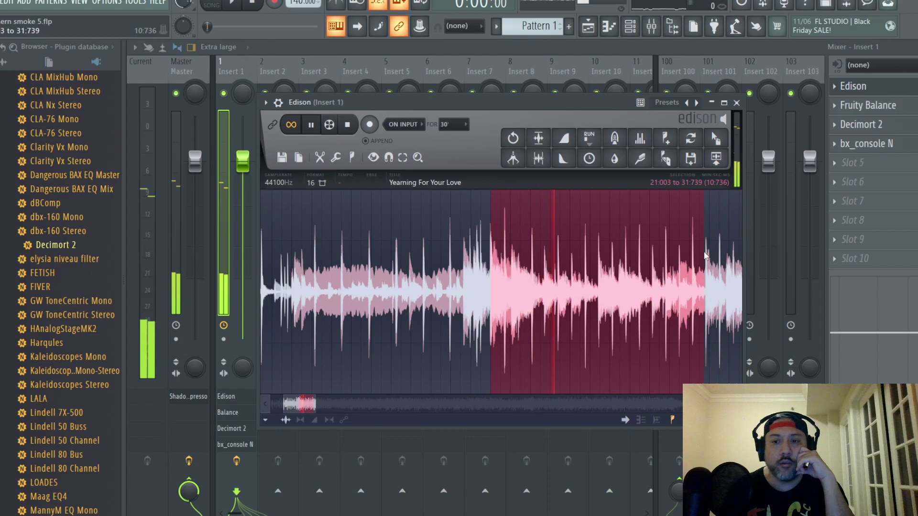
pyautogui.scroll(3, 706, 278)
pyautogui.press('space')
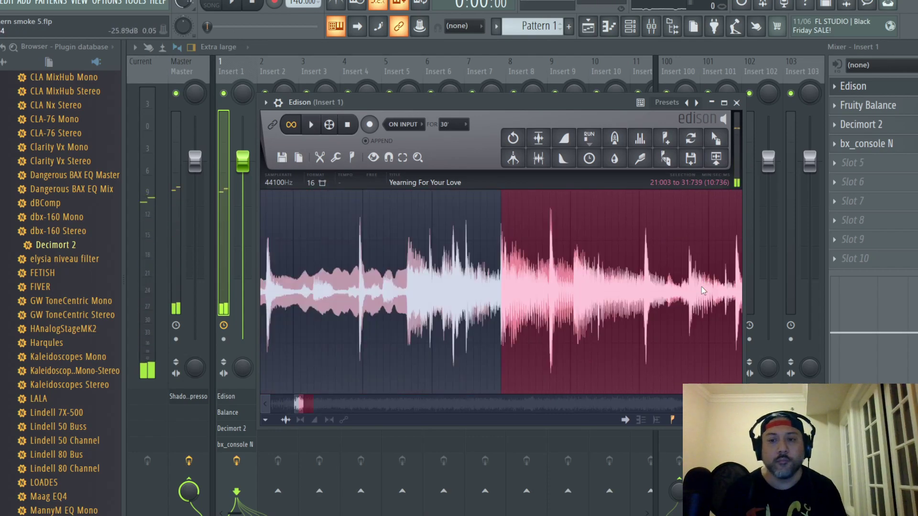
pyautogui.moveTo(301, 406); pyautogui.dragTo(316, 405)
pyautogui.scroll(5, 380, 240)
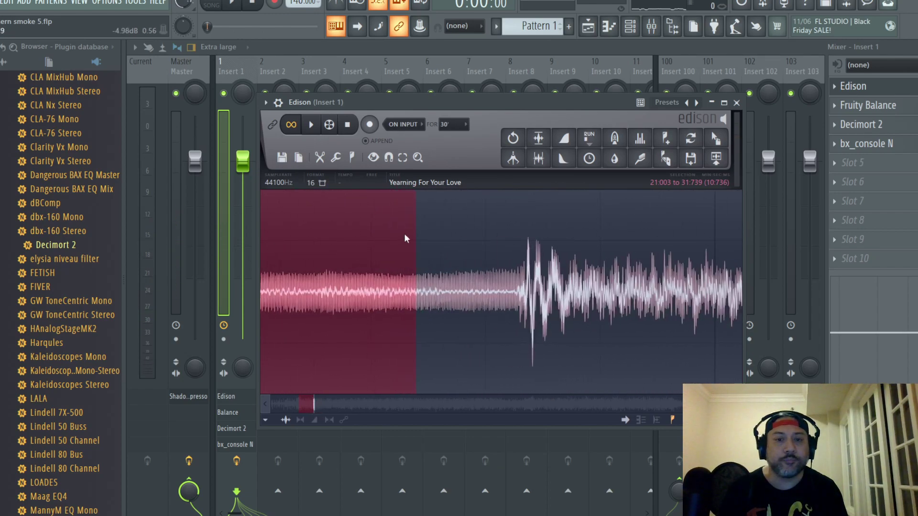
pyautogui.scroll(-4, 452, 266)
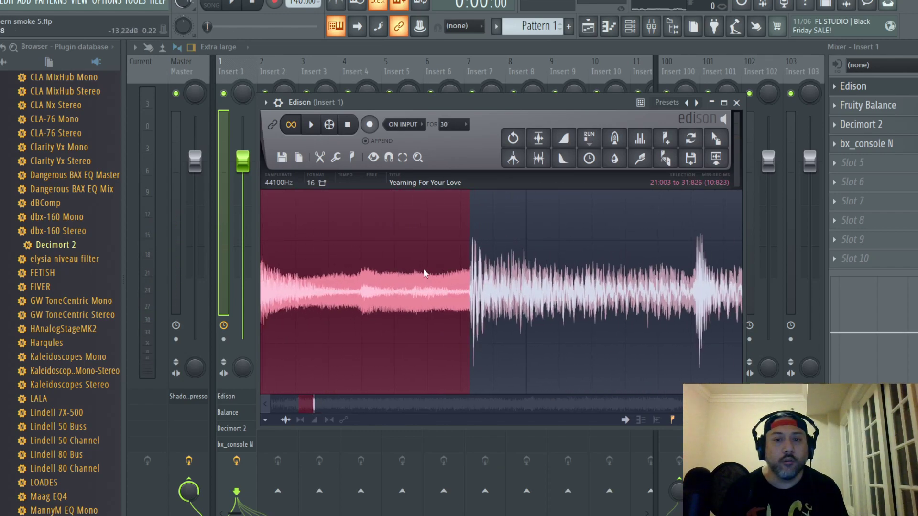
# - Play the looped selection through to check its loop point and stop playback
pyautogui.moveTo(320, 407); pyautogui.dragTo(307, 406)
pyautogui.click(310, 125)
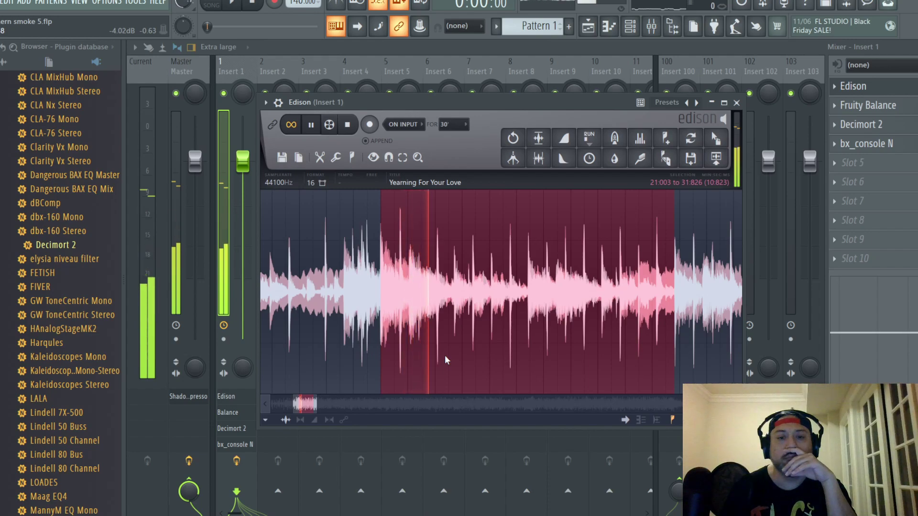
pyautogui.click(348, 124)
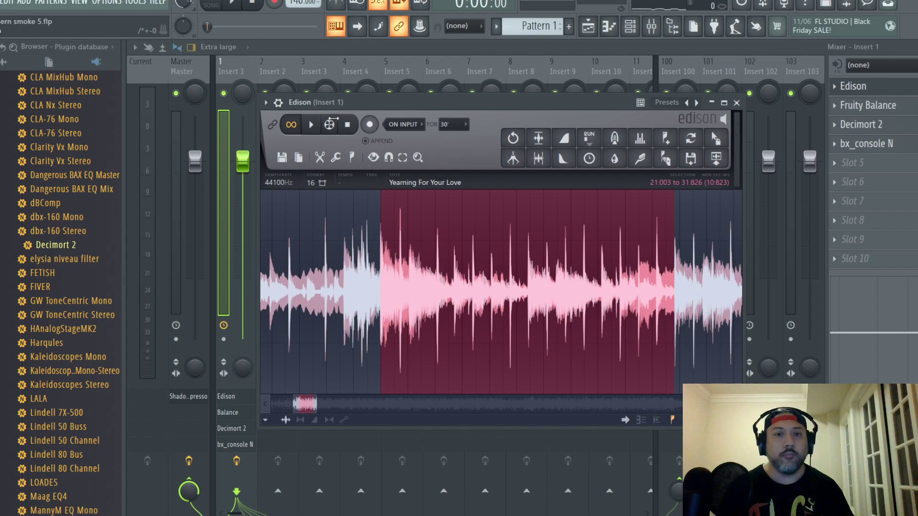
# - Play the loop and tap its beat in the Tempo tapper until the project tempo settles at 89 BPM
pyautogui.click(312, 129)
pyautogui.rightClick(303, 4)
pyautogui.click(423, 9)
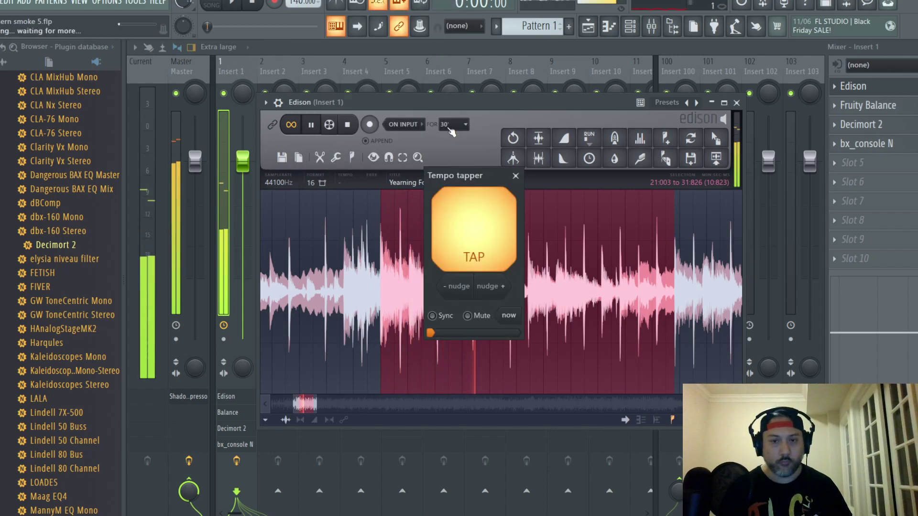
pyautogui.press('space')
pyautogui.press('space')
pyautogui.press('space')
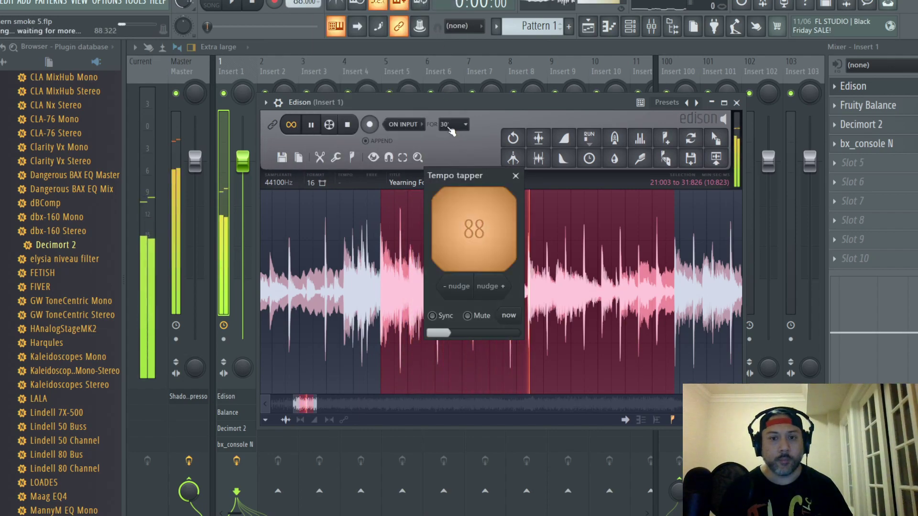
pyautogui.press('space')
pyautogui.press('space')
pyautogui.press('space')
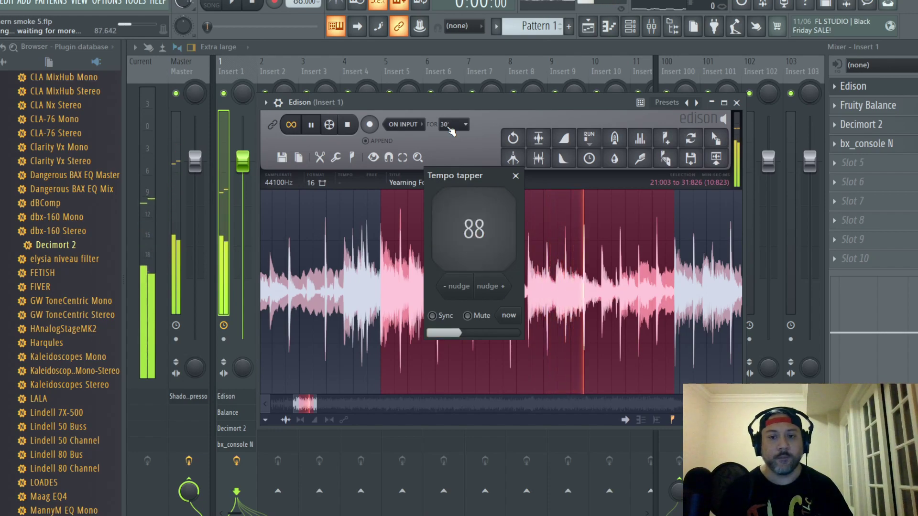
pyautogui.press('space')
pyautogui.press('space')
pyautogui.press('space')
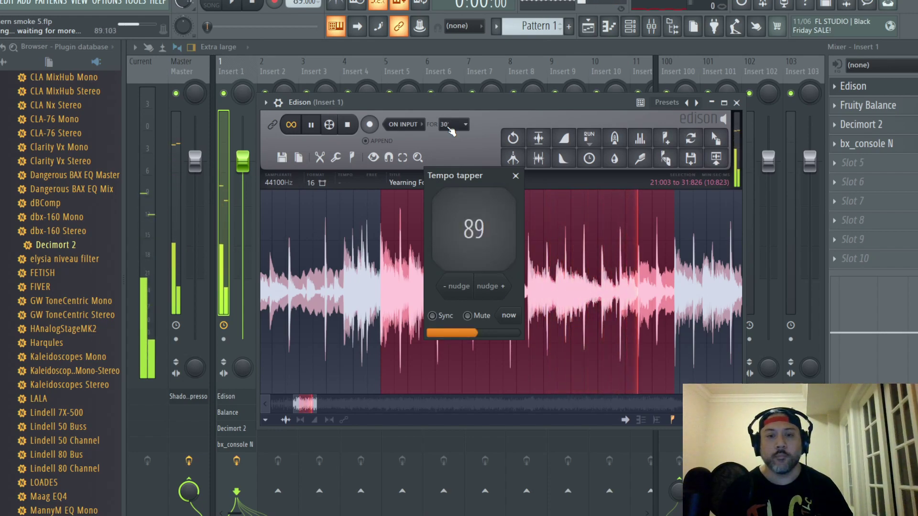
pyautogui.press('space')
pyautogui.press('space')
pyautogui.press('space')
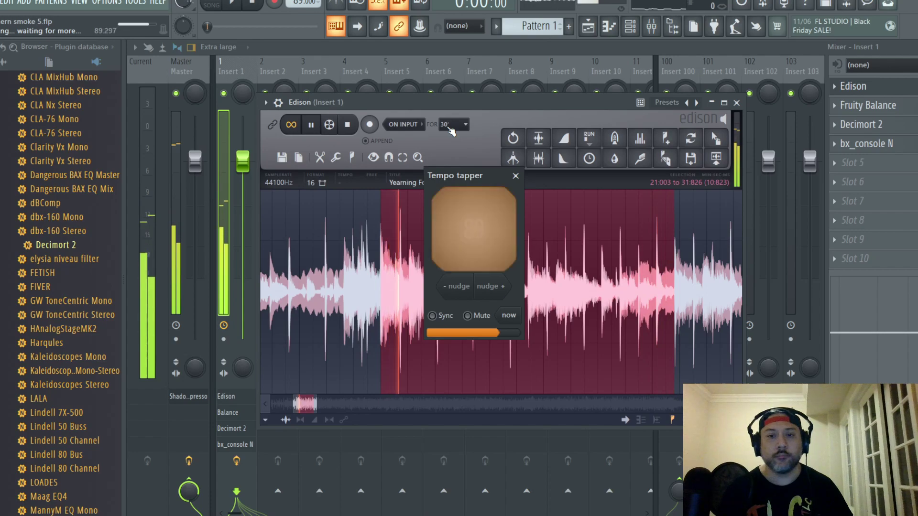
pyautogui.press('space')
pyautogui.press('space')
pyautogui.press('space')
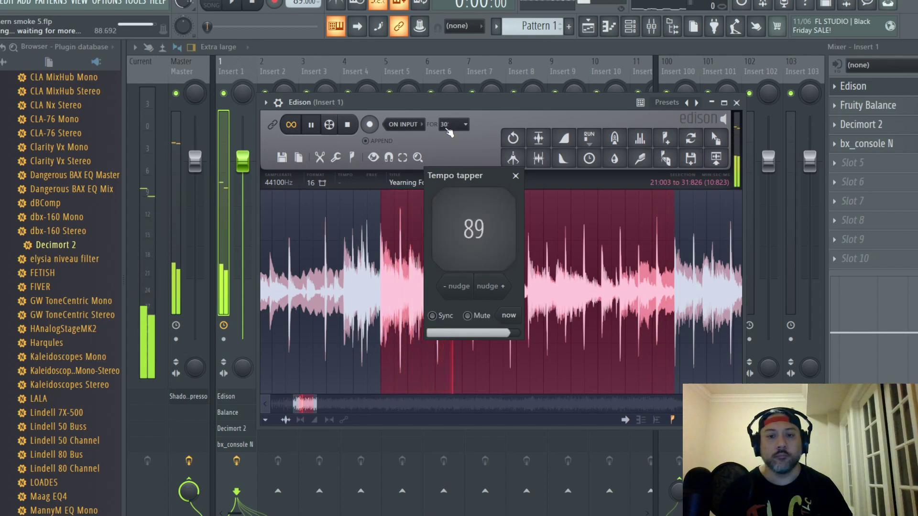
pyautogui.press('space')
pyautogui.press('space')
pyautogui.press('space')
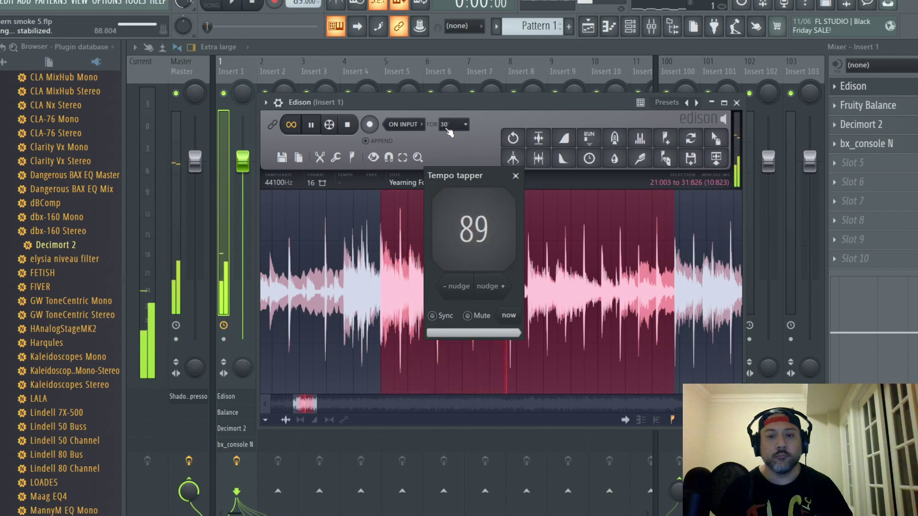
pyautogui.press('space')
pyautogui.press('space')
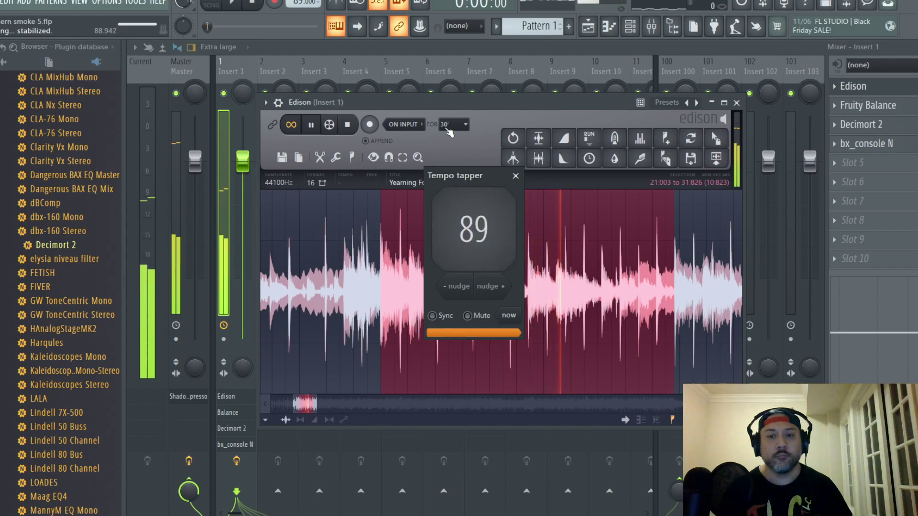
# - Stop the loop preview and place the Edison selection in the playlist as an audio clip at the start of Track 1
pyautogui.click(515, 176)
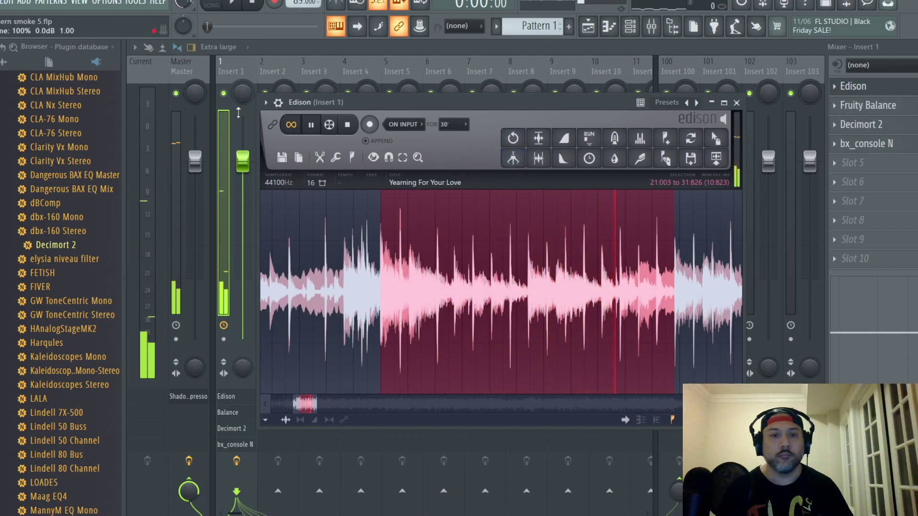
pyautogui.press('space')
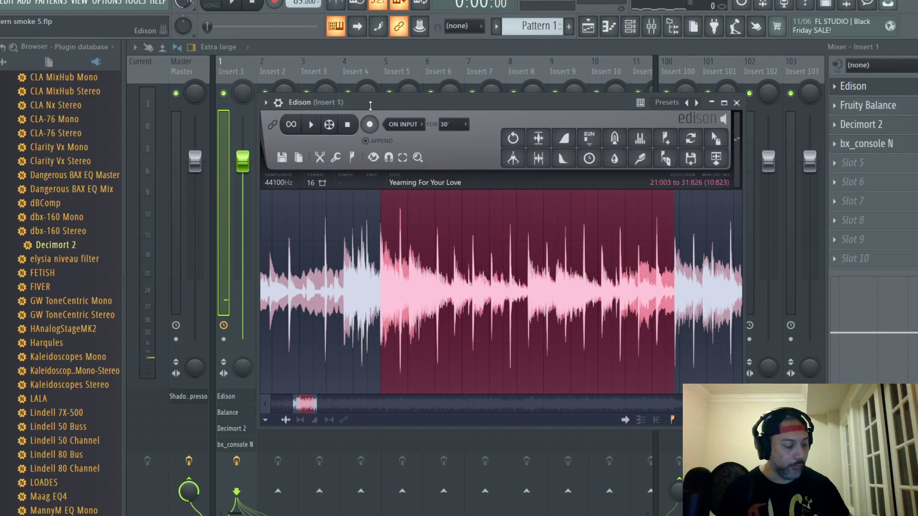
pyautogui.press('Escape')
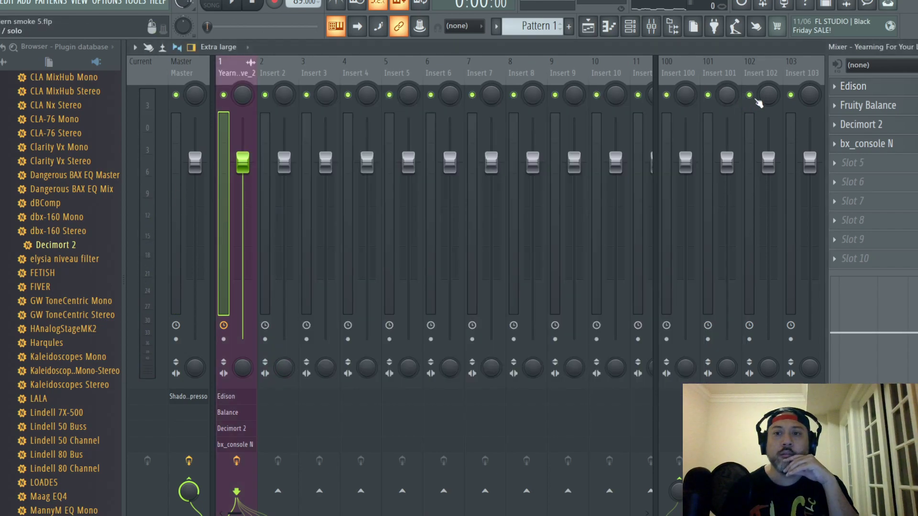
pyautogui.press('F5')
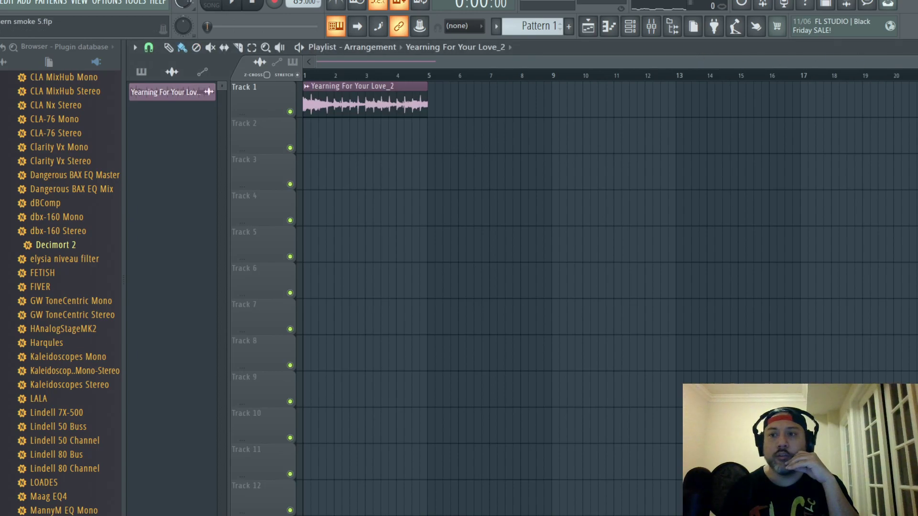
# - With playlist snapping set to none, stretch the audio clip to end exactly at bar 5, and set snapping back to Cell
pyautogui.scroll(6, 462, 68)
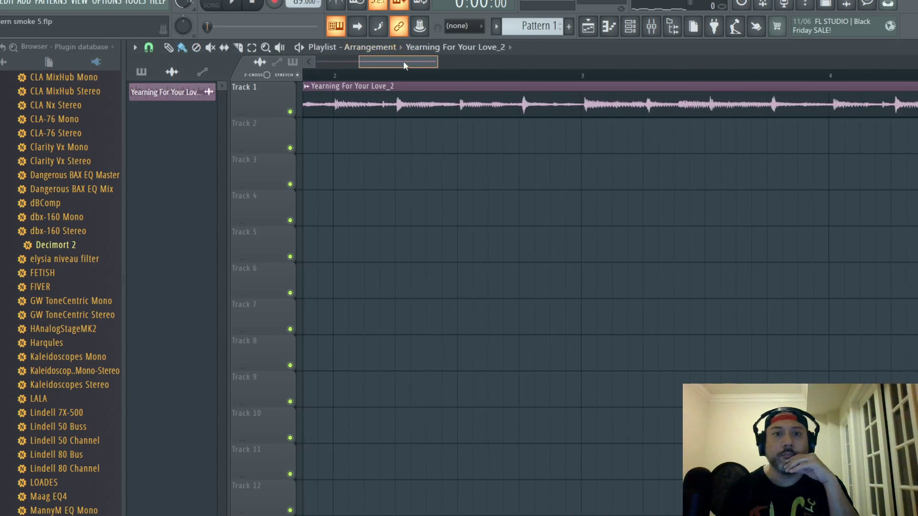
pyautogui.moveTo(495, 62); pyautogui.dragTo(455, 62)
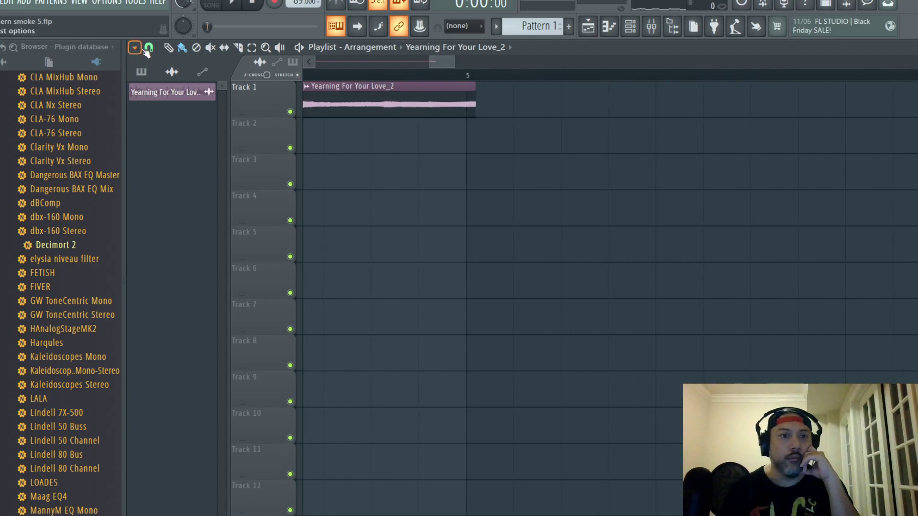
pyautogui.click(148, 47)
pyautogui.click(158, 106)
pyautogui.moveTo(477, 100); pyautogui.dragTo(460, 100)
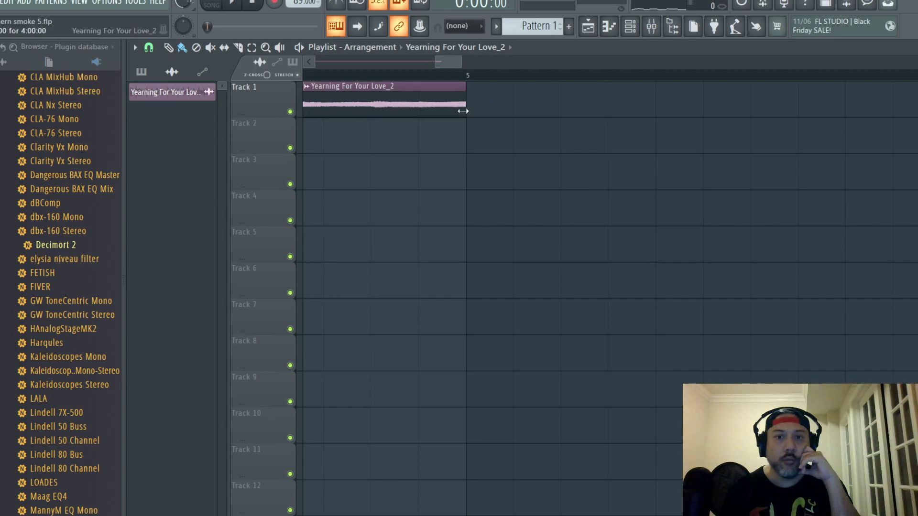
pyautogui.click(149, 47)
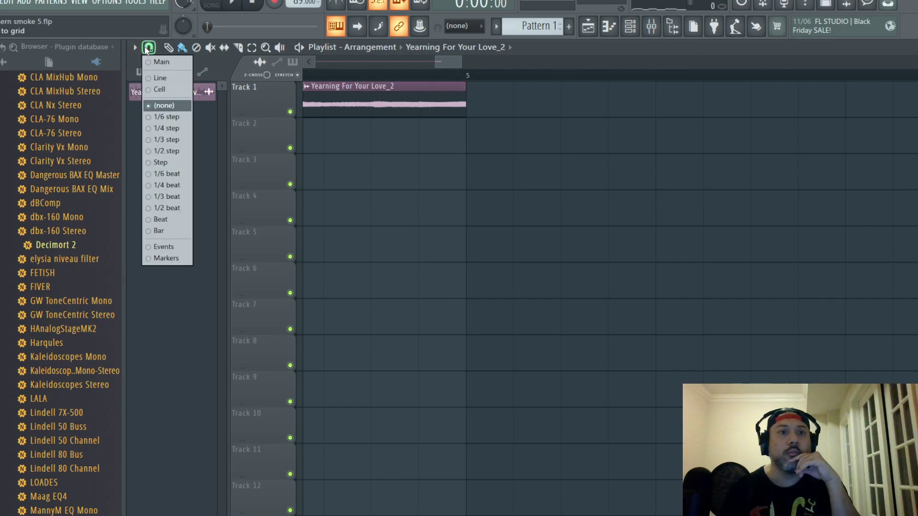
pyautogui.click(161, 90)
pyautogui.moveTo(466, 63); pyautogui.dragTo(307, 67)
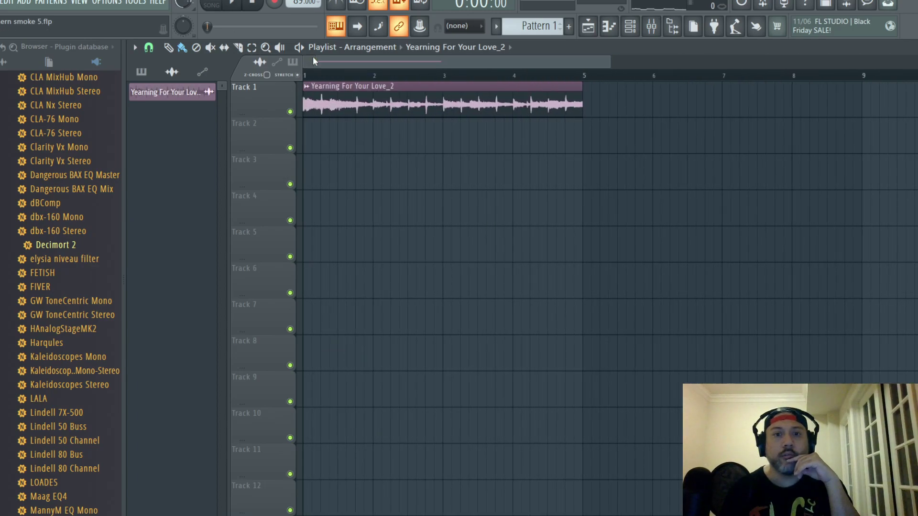
# - Check the audio clip's time-stretching mode in its channel settings and save the project
pyautogui.click(635, 28)
pyautogui.click(223, 54)
pyautogui.click(220, 62)
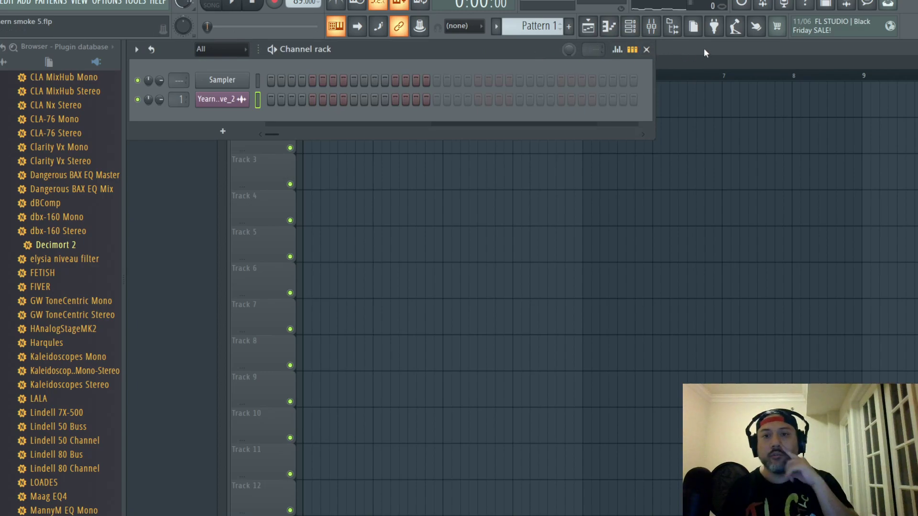
pyautogui.click(216, 101)
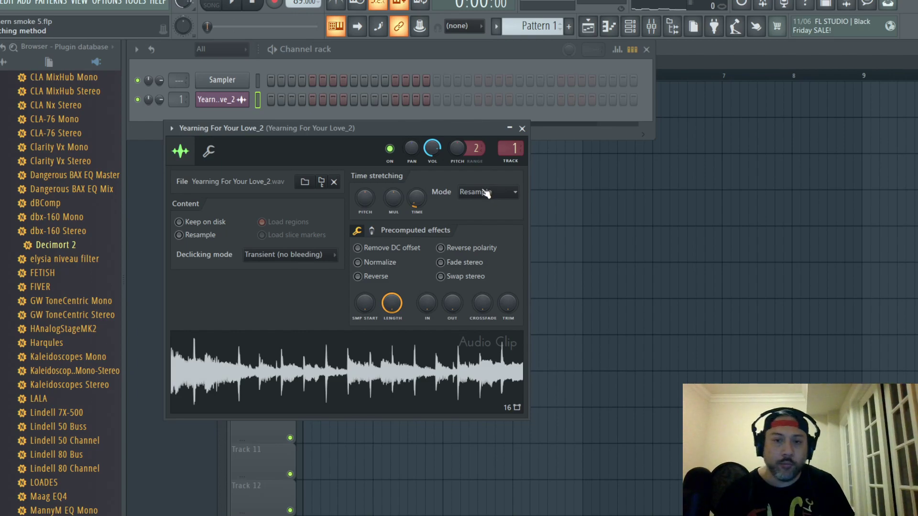
pyautogui.click(524, 126)
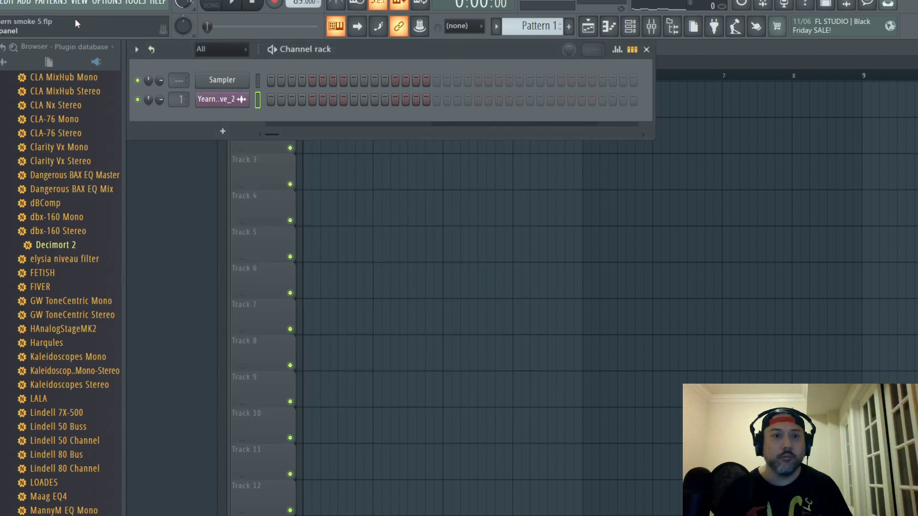
pyautogui.click(1, 2)
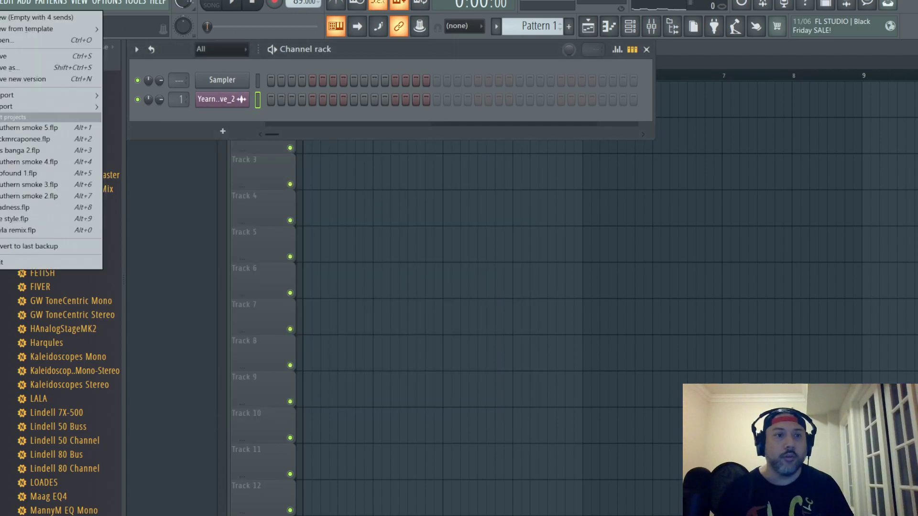
pyautogui.click(2, 57)
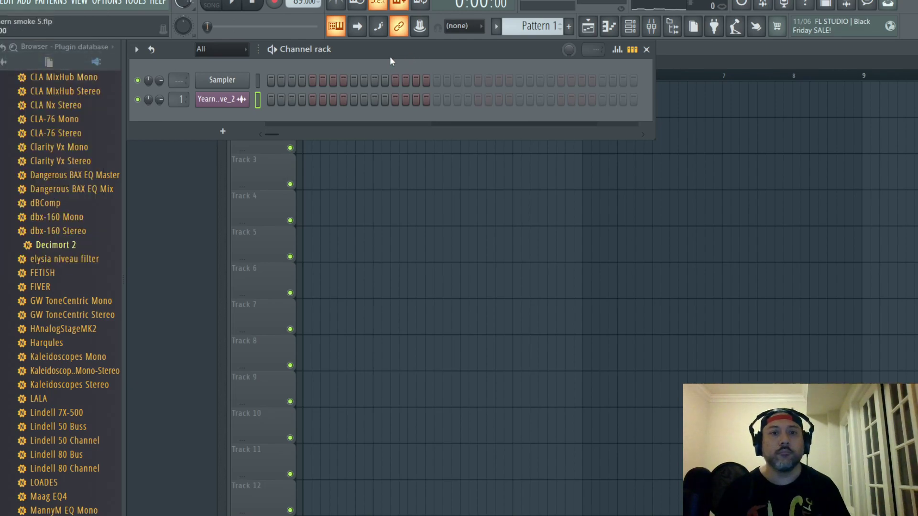
# - Set the project tempo to 75 BPM and play the arrangement in song mode
pyautogui.press('space')
pyautogui.moveTo(222, 27); pyautogui.dragTo(258, 26)
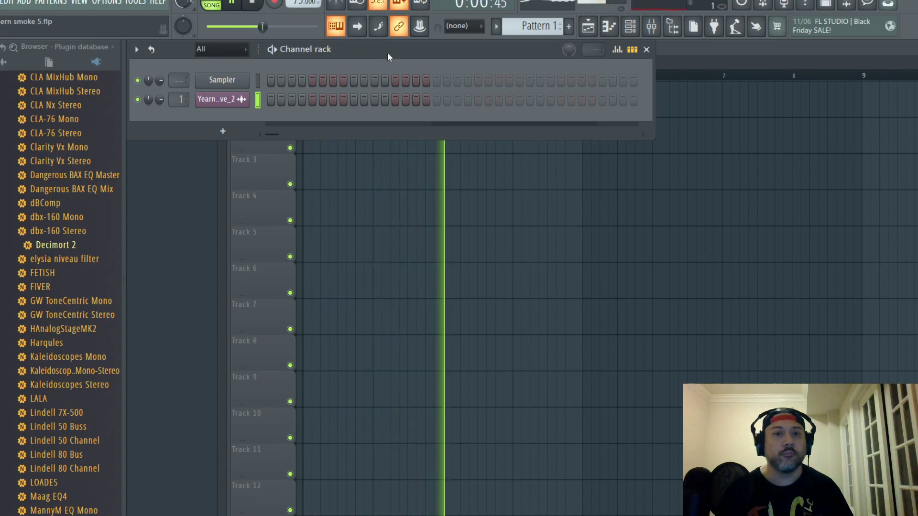
# - Adjust the sample's level in the Fruity Balance effect on mixer insert 1 while the loop plays
pyautogui.click(660, 26)
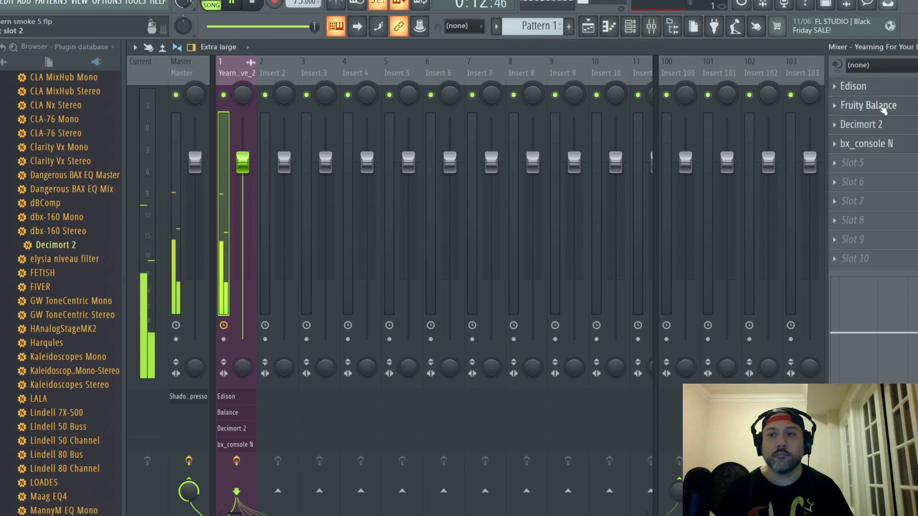
pyautogui.click(863, 105)
pyautogui.moveTo(346, 252); pyautogui.dragTo(346, 257)
pyautogui.click(374, 194)
# - Raise the output volume in Decimort 2 and lower the sample's mixer fader to about -5.7 dB
pyautogui.click(863, 124)
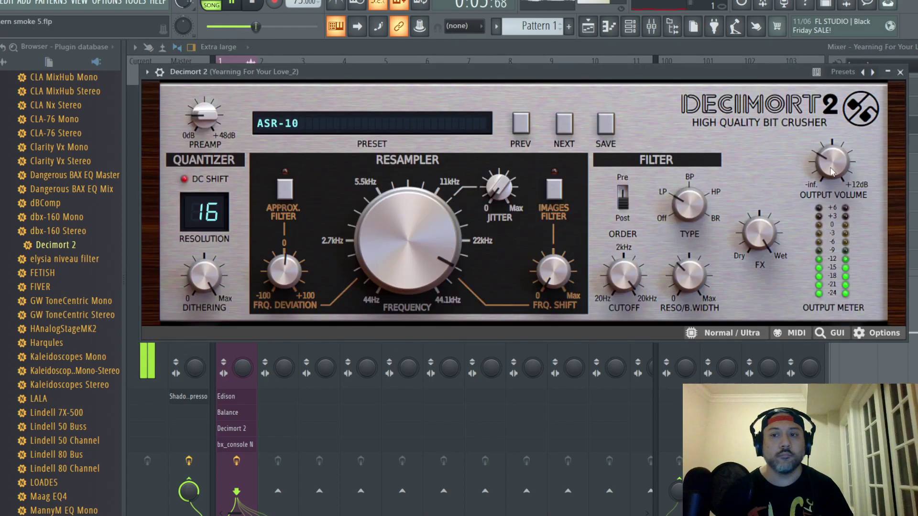
pyautogui.moveTo(836, 162); pyautogui.dragTo(847, 126)
pyautogui.press('Escape')
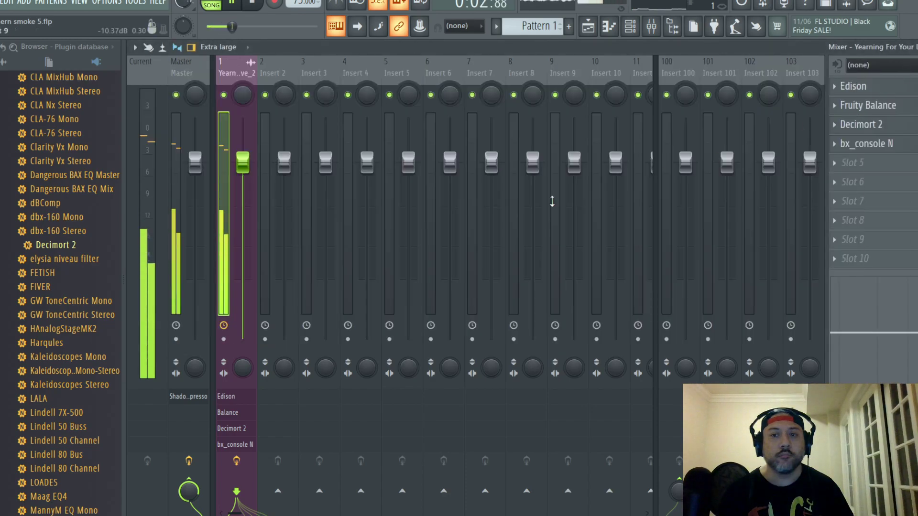
pyautogui.moveTo(242, 162); pyautogui.dragTo(242, 205)
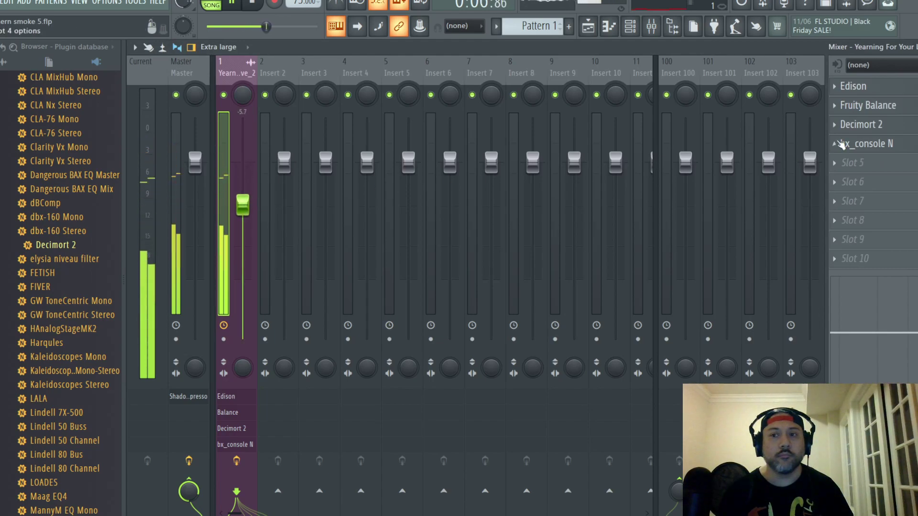
# - Lower the compressor's ratio and threshold in bx_console N on the sample's mixer track
pyautogui.click(897, 146)
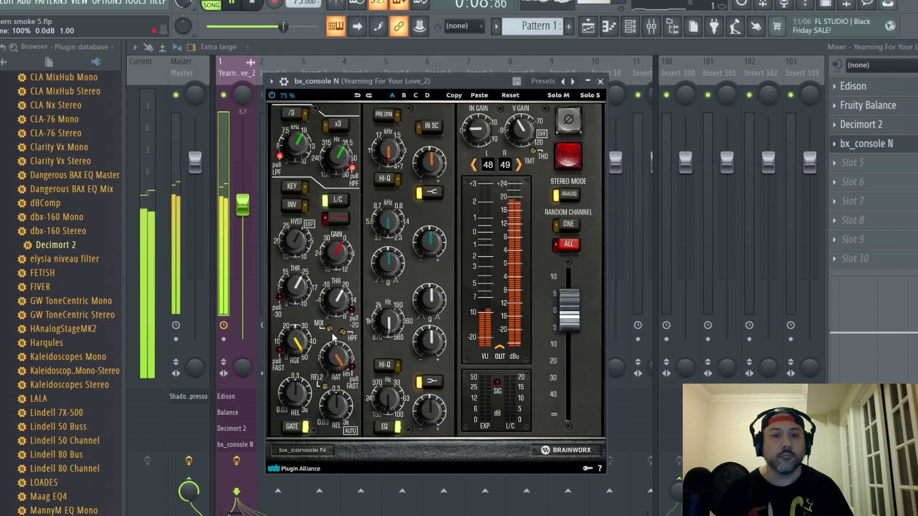
pyautogui.moveTo(340, 361)
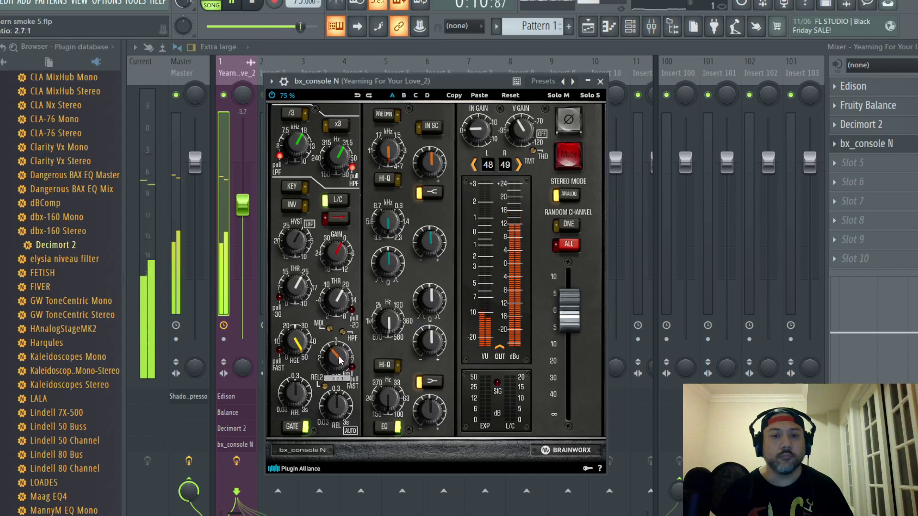
pyautogui.moveTo(337, 306)
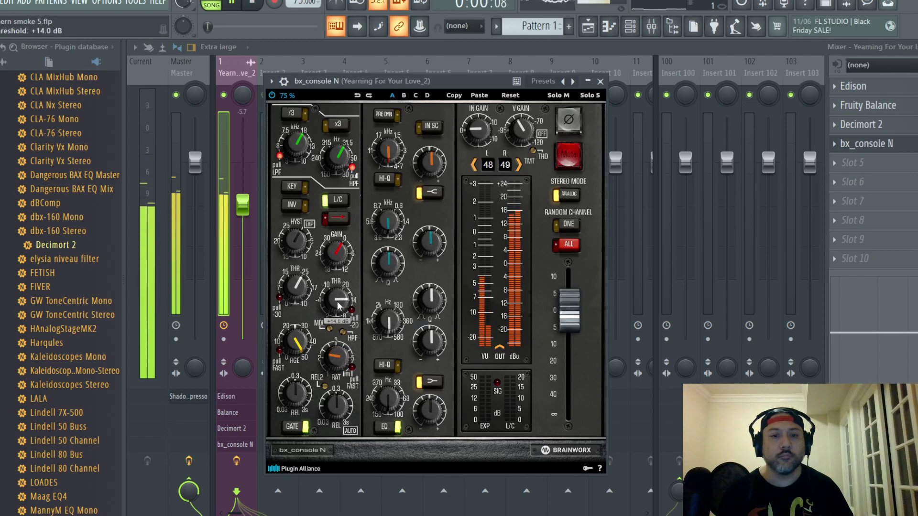
pyautogui.scroll(-2, 337, 306)
# - Place the console EQ before the dynamics, cut the highs to about -0.7 dB, boost the lows slightly, and set both mid gains to +0.3 dB
pyautogui.click(386, 115)
pyautogui.scroll(-1, 430, 162)
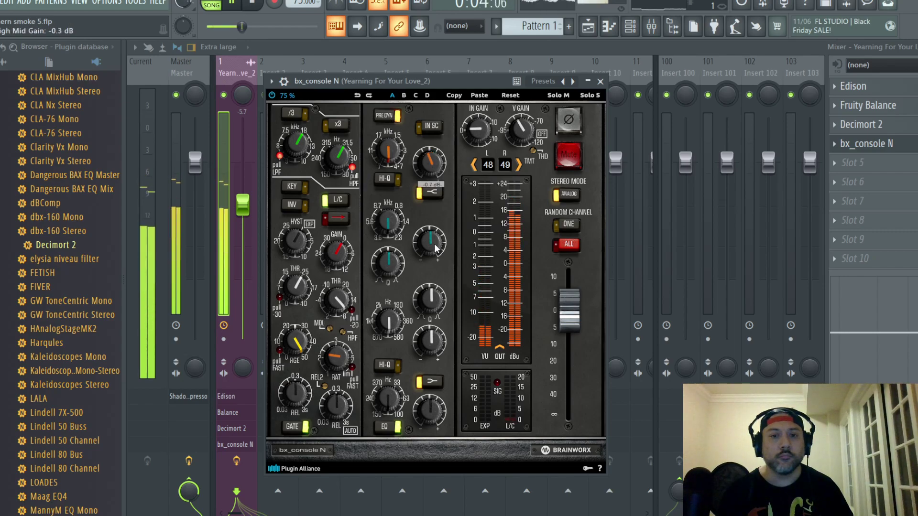
pyautogui.moveTo(391, 400)
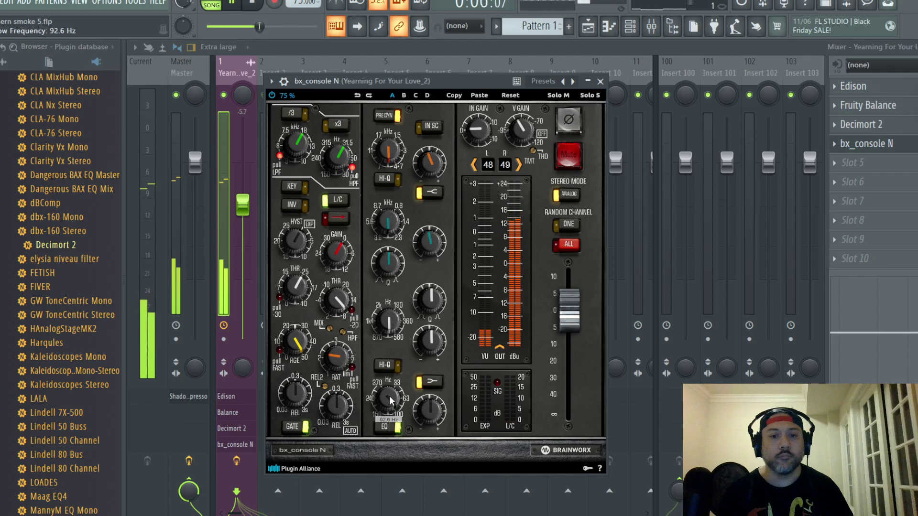
pyautogui.scroll(2, 438, 412)
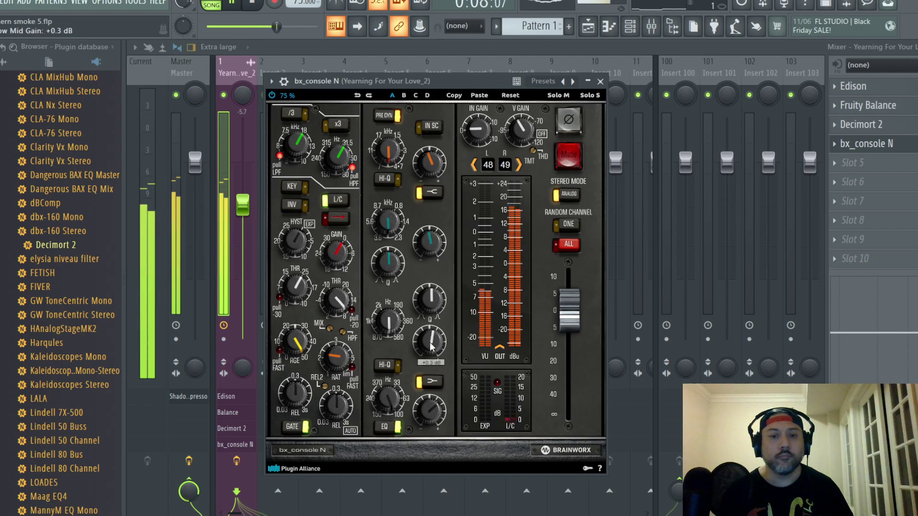
pyautogui.moveTo(436, 246)
pyautogui.scroll(-1, 436, 246)
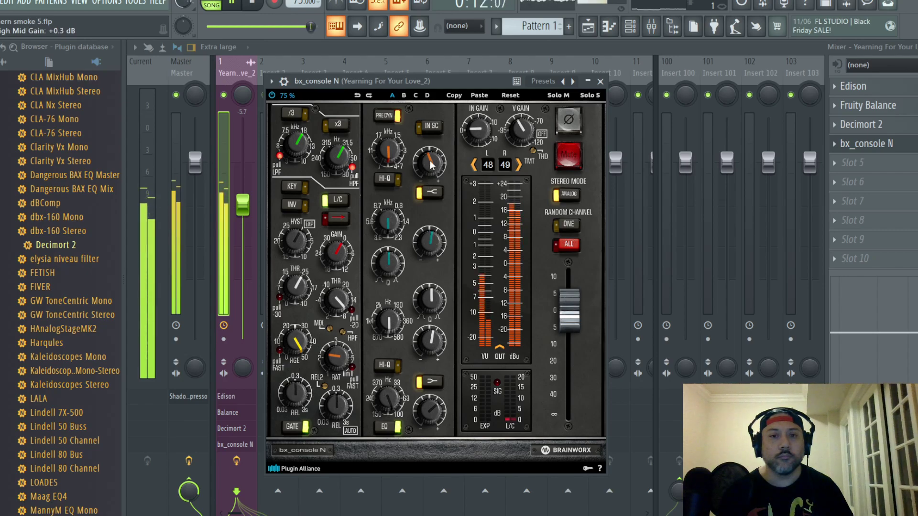
# - Close bx_console N, lower the sample's mixer fader to about -6.8 dB and stop playback
pyautogui.press('Escape')
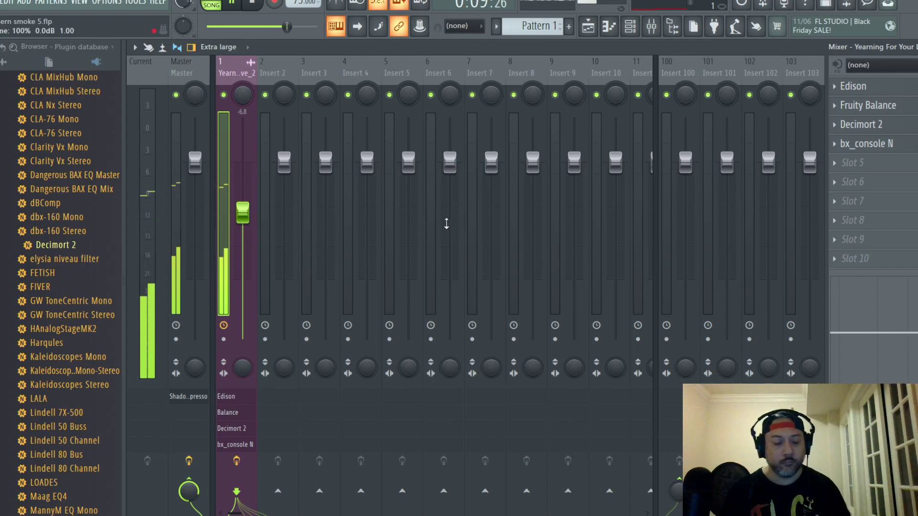
pyautogui.press('space')
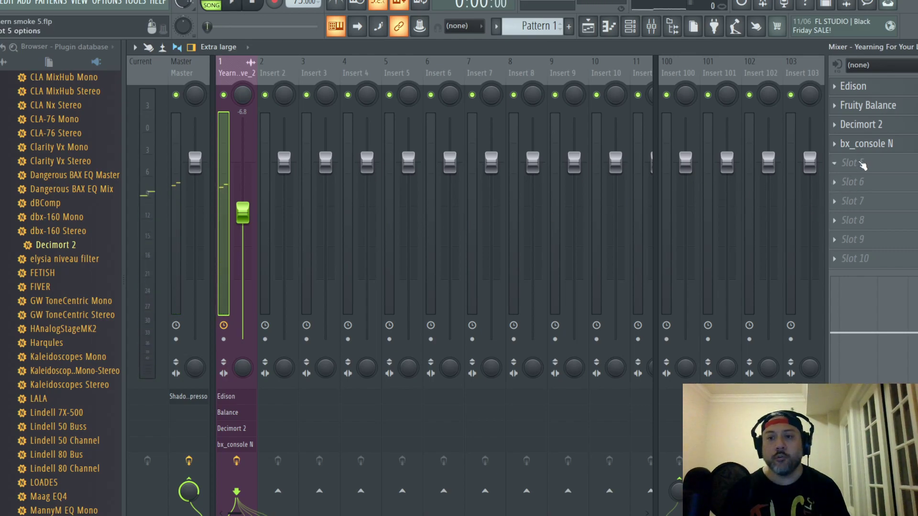
# - Load Tuner into slot 5 of the sample's mixer track and play the loop to read its pitch
pyautogui.click(862, 165)
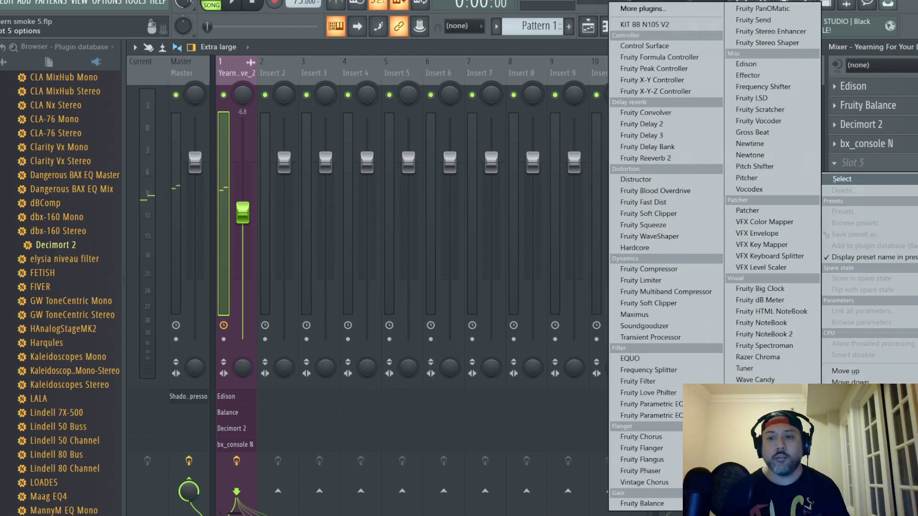
pyautogui.click(744, 368)
pyautogui.moveTo(214, 93); pyautogui.dragTo(397, 95)
pyautogui.press('space')
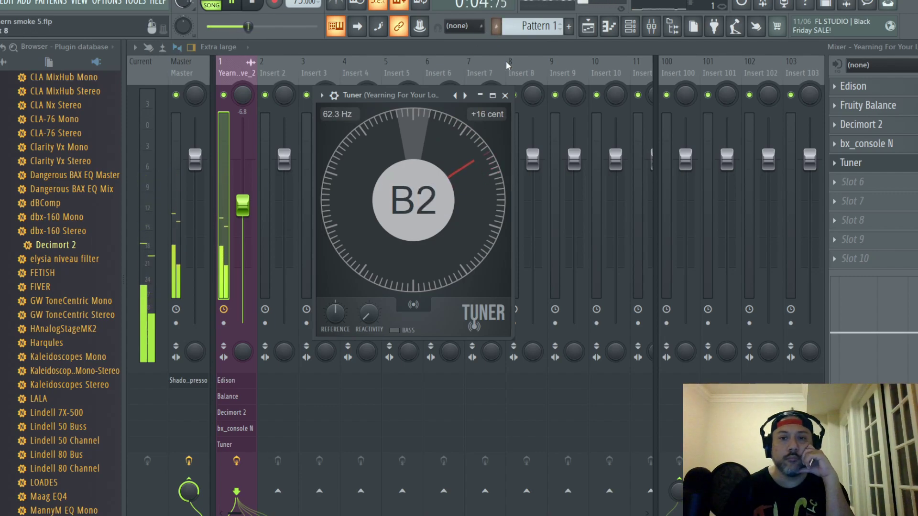
pyautogui.click(504, 95)
pyautogui.press('space')
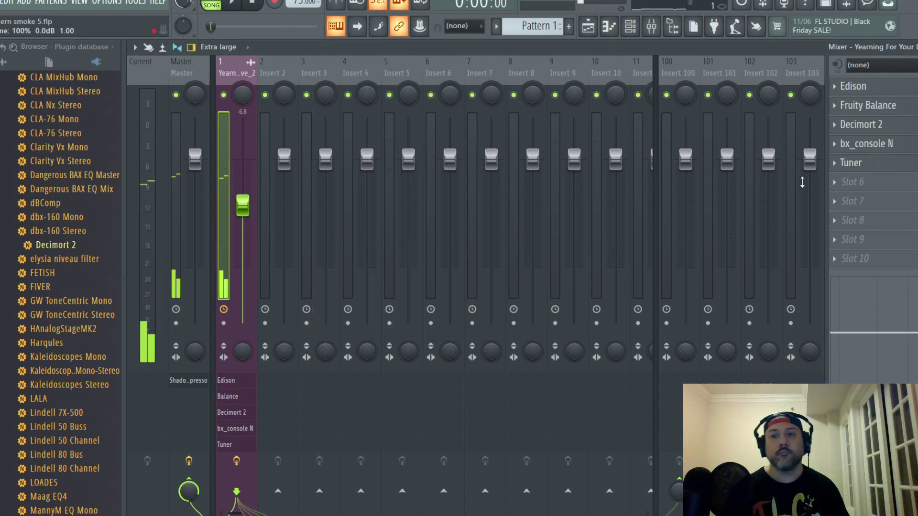
# - Remove Tuner from slot 5 of the sample's mixer track
pyautogui.rightClick(853, 162)
pyautogui.click(842, 139)
pyautogui.click(518, 302)
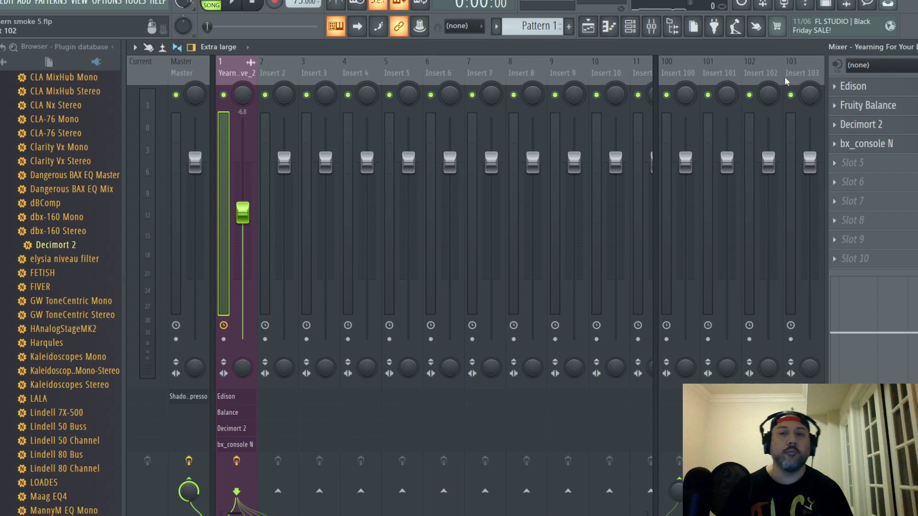
# - Show all browser content, collapse the Legacy pack and open the 90s drum breaks folder to find drum loops
pyautogui.click(72, 46)
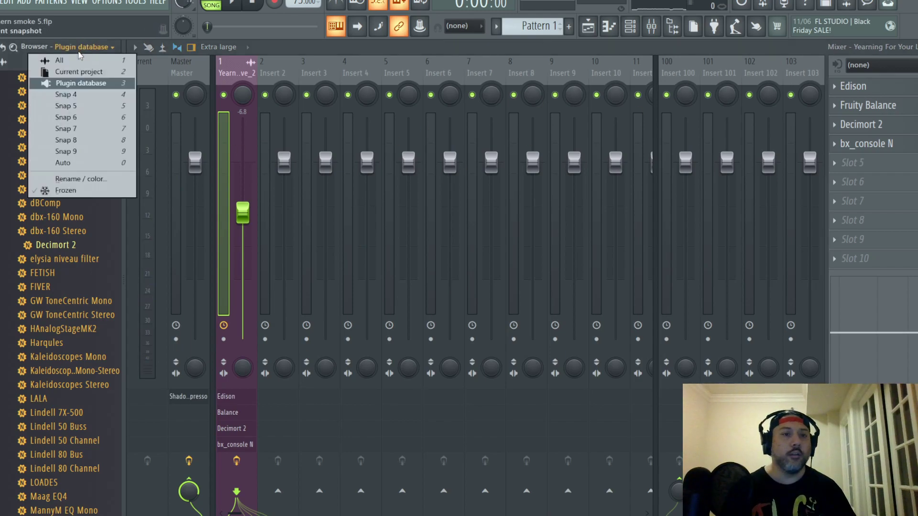
pyautogui.click(45, 57)
pyautogui.click(61, 109)
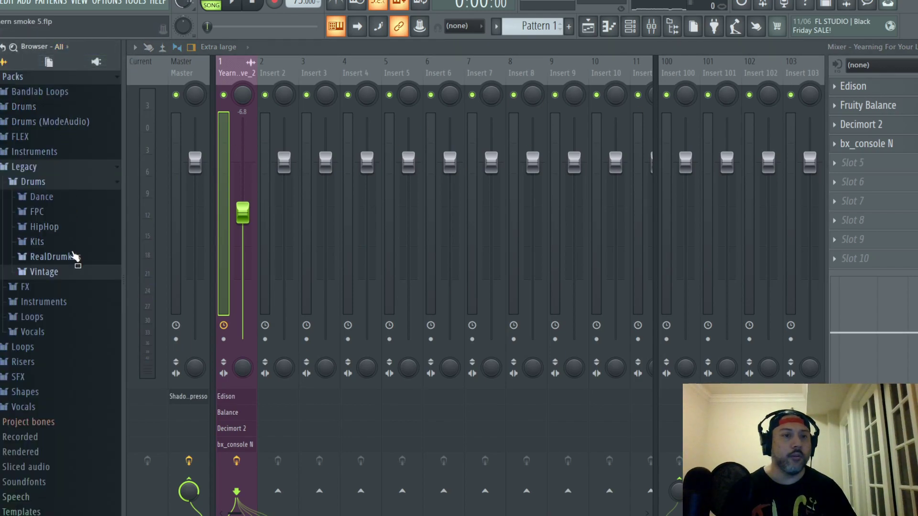
pyautogui.scroll(5, 70, 256)
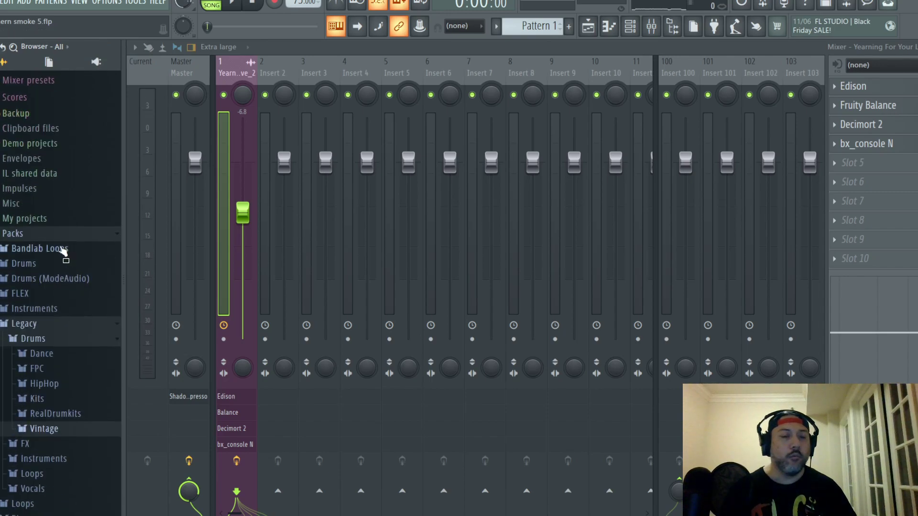
pyautogui.click(61, 250)
pyautogui.click(58, 259)
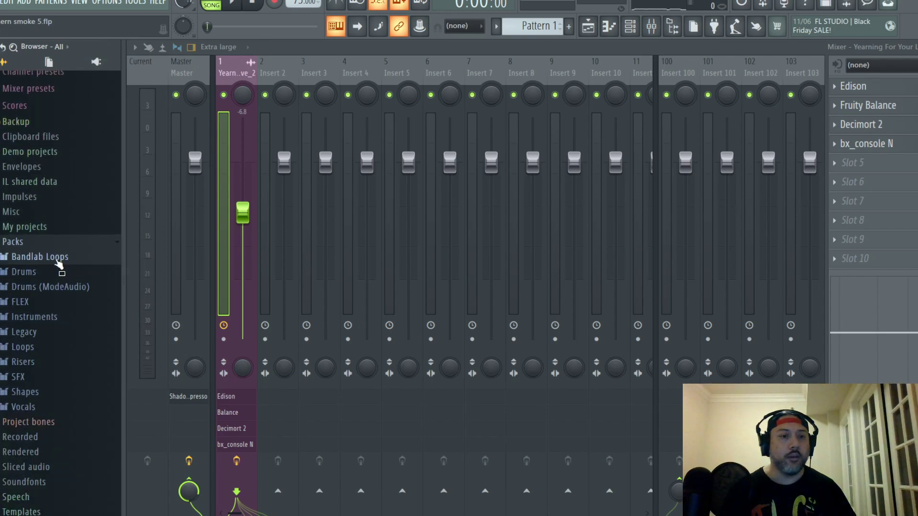
pyautogui.click(57, 288)
pyautogui.click(62, 303)
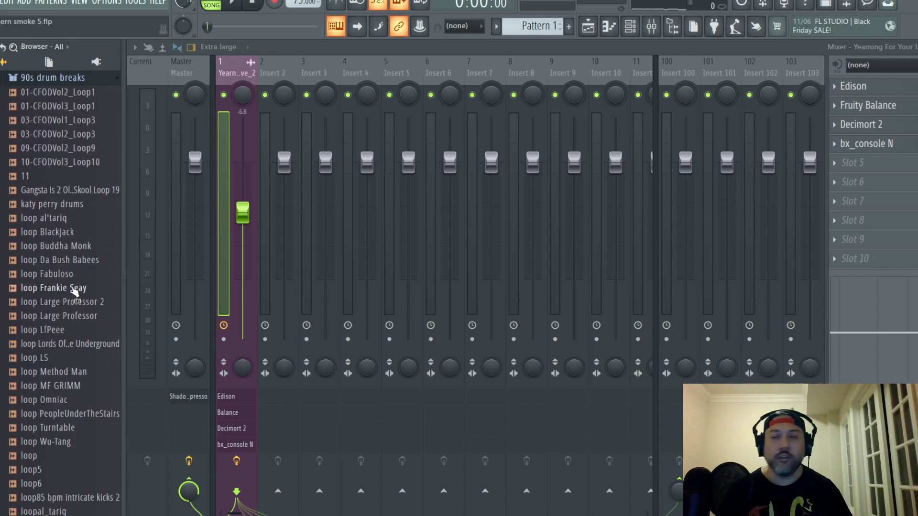
pyautogui.scroll(-10, 69, 292)
pyautogui.scroll(-3, 77, 277)
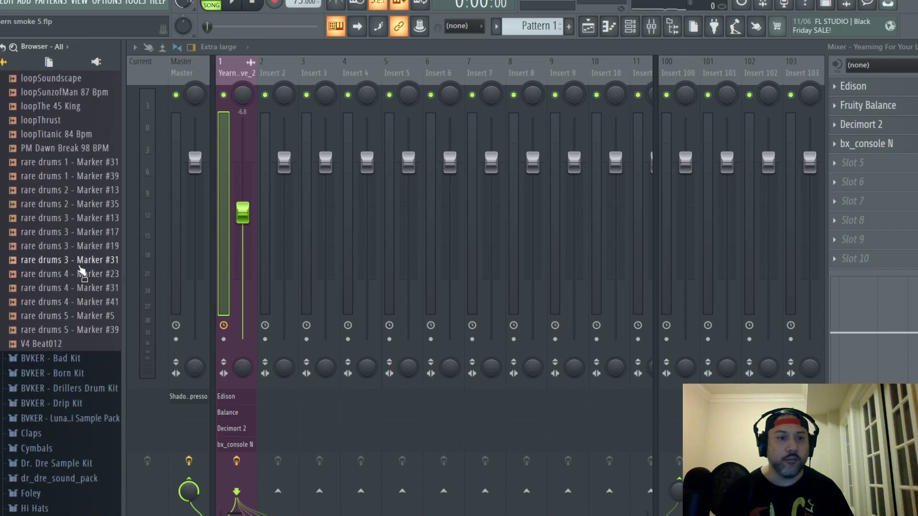
# - Audition several rare drums 1 to 4 loops and briefly play the sample loop for comparison
pyautogui.click(90, 246)
pyautogui.click(88, 261)
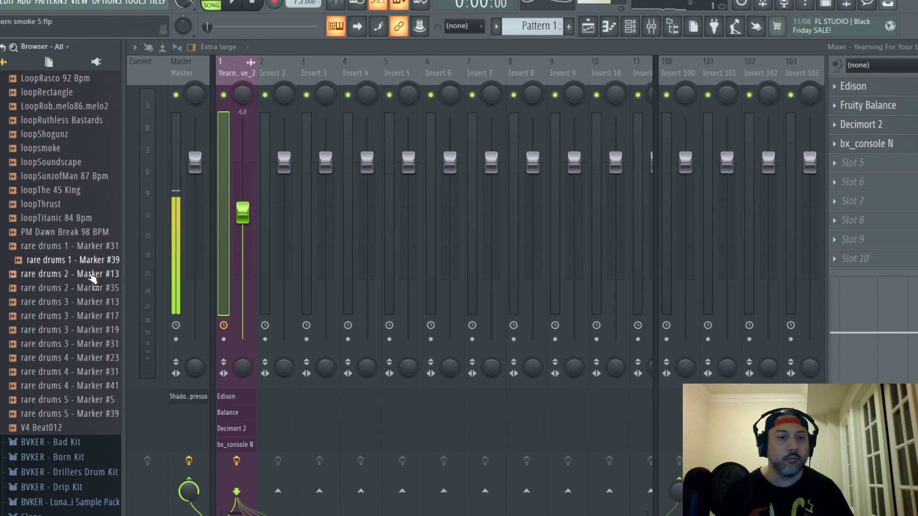
pyautogui.click(90, 274)
pyautogui.click(95, 289)
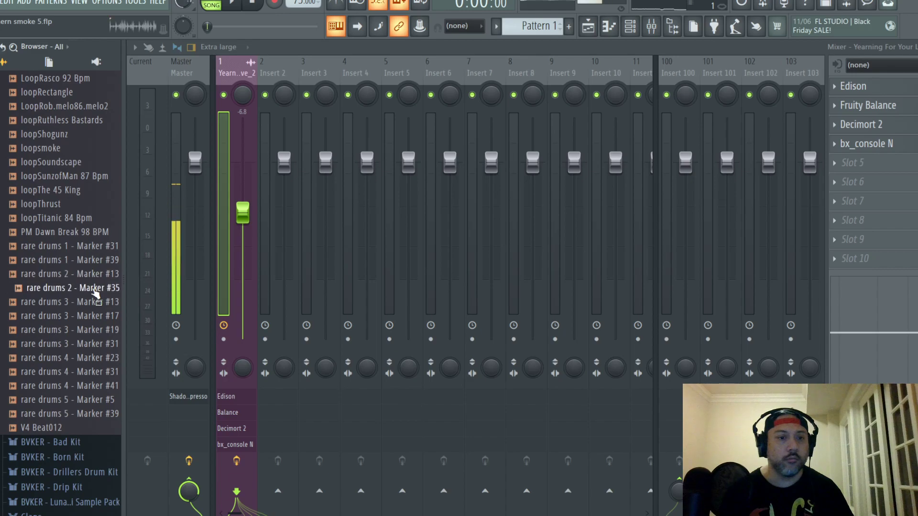
pyautogui.click(102, 260)
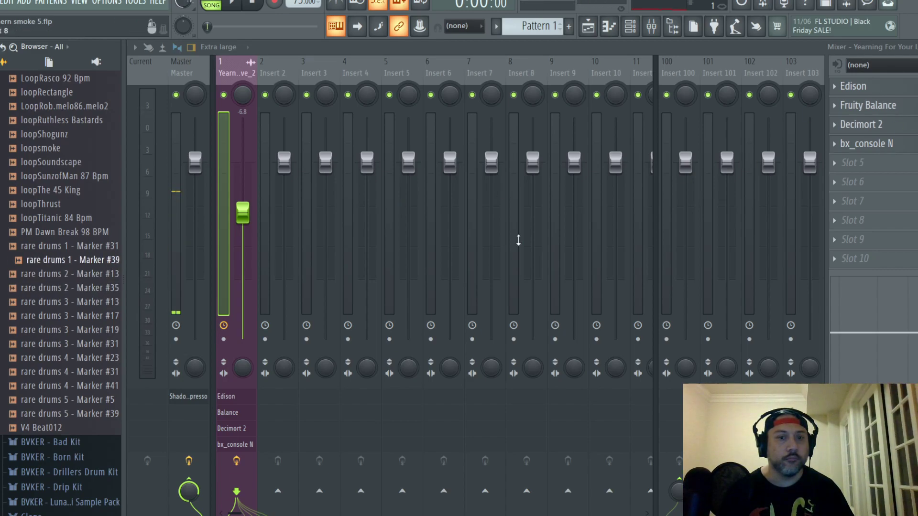
pyautogui.click(114, 332)
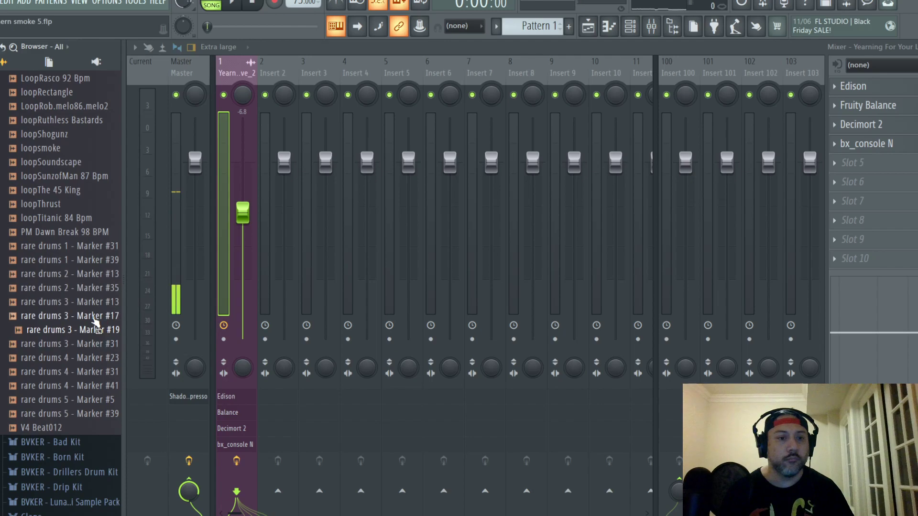
pyautogui.press('space')
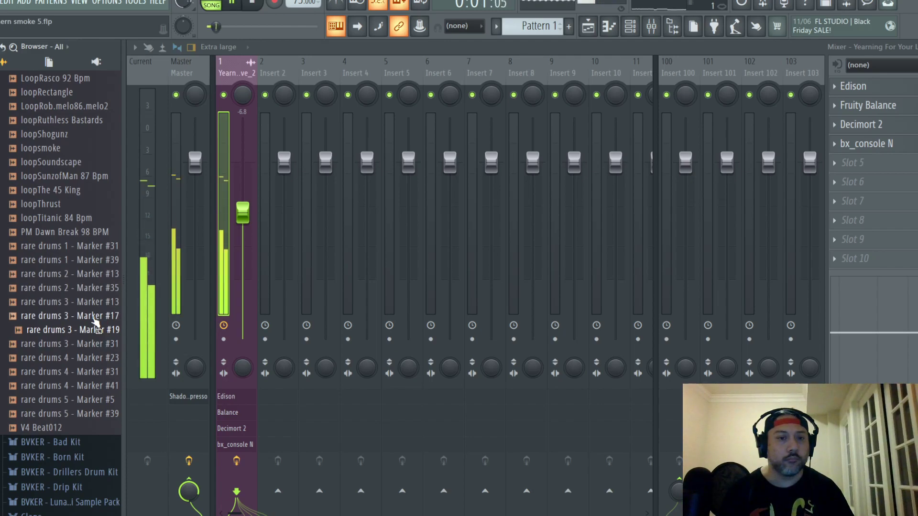
pyautogui.press('space')
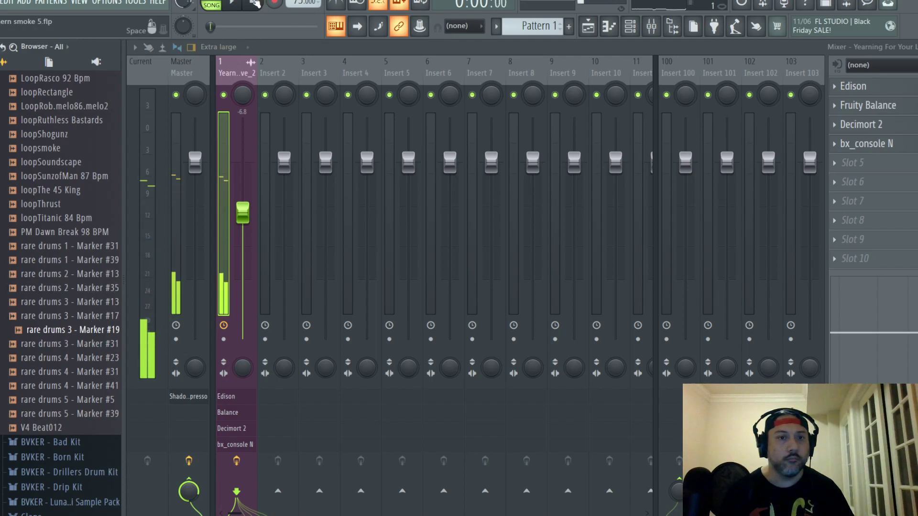
pyautogui.click(101, 372)
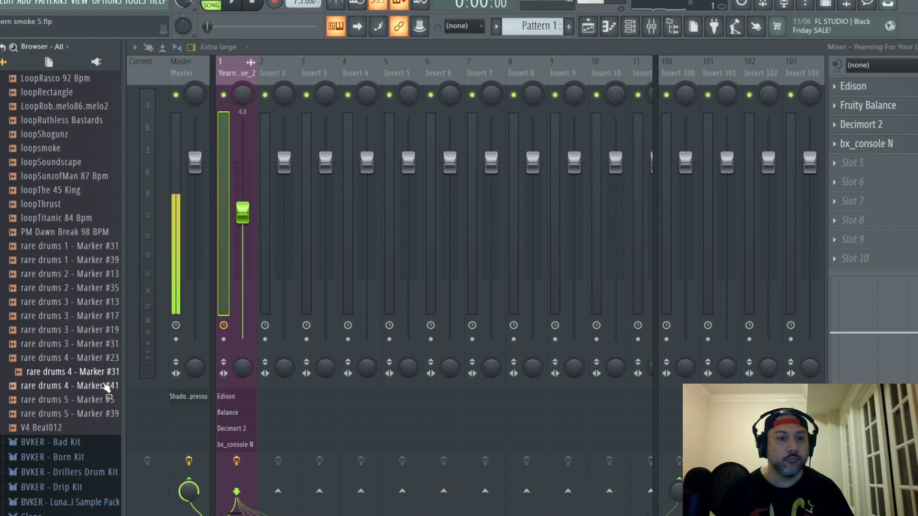
pyautogui.click(104, 385)
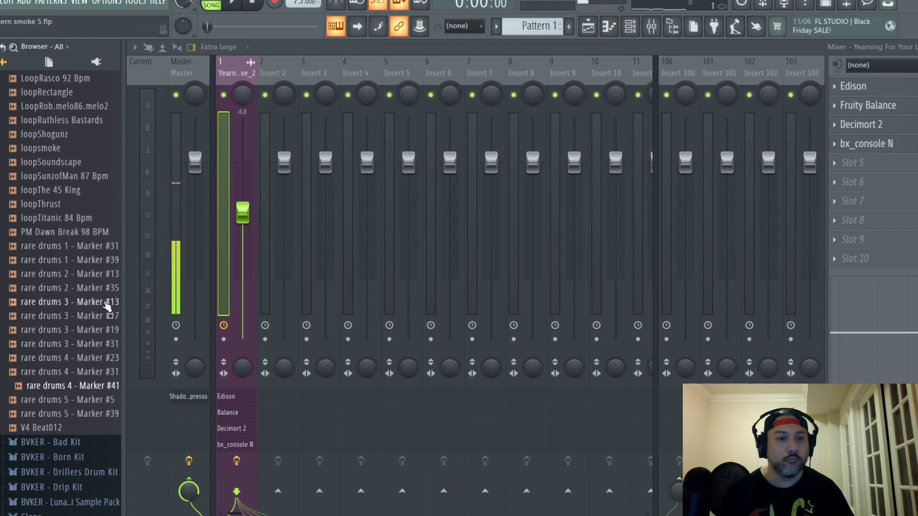
# - Compare the rare drums 1 and 2 loops again with the rare drums 5 and rare drums 4 loops
pyautogui.click(95, 260)
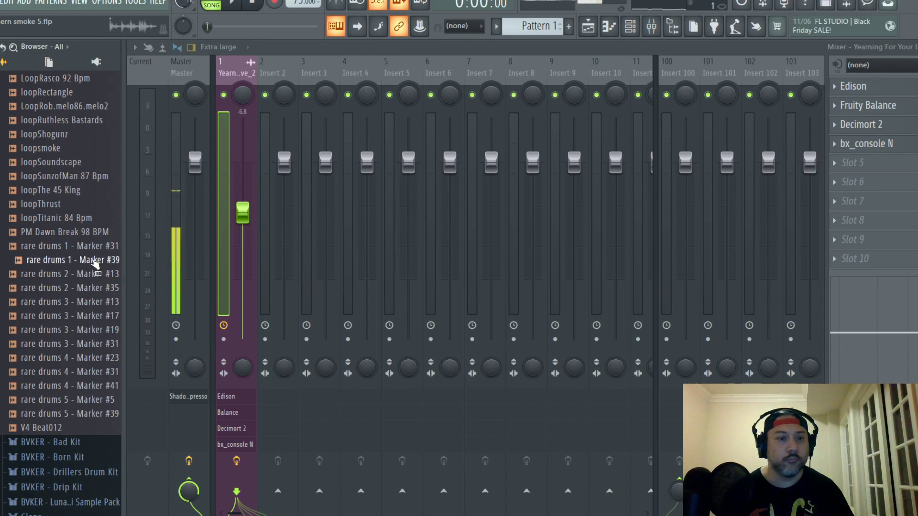
pyautogui.click(99, 247)
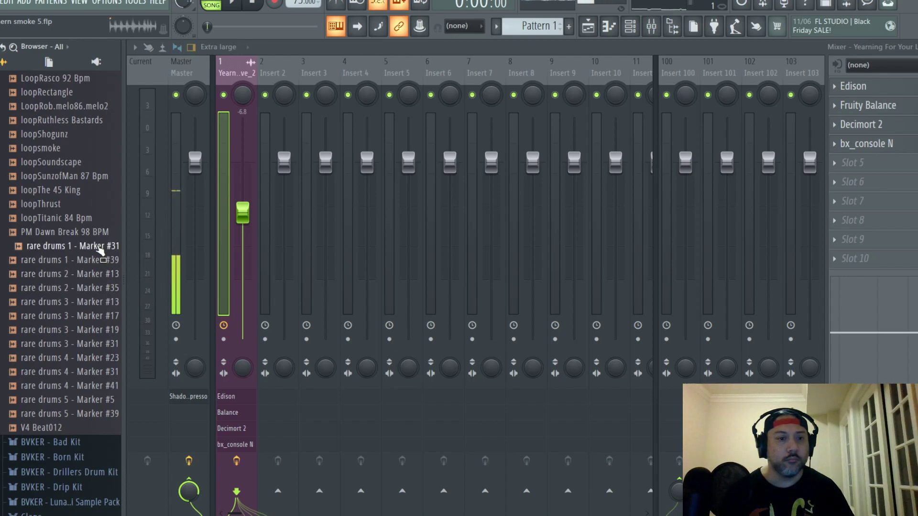
pyautogui.click(101, 276)
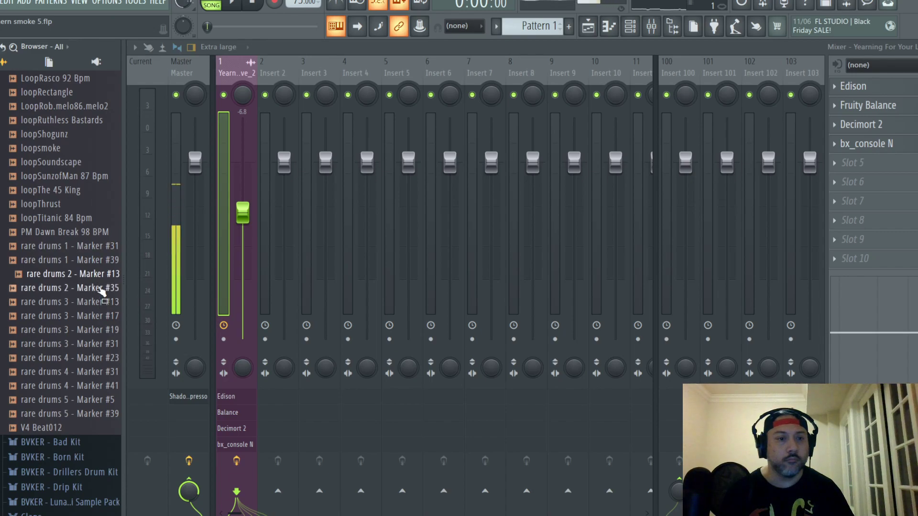
pyautogui.click(101, 289)
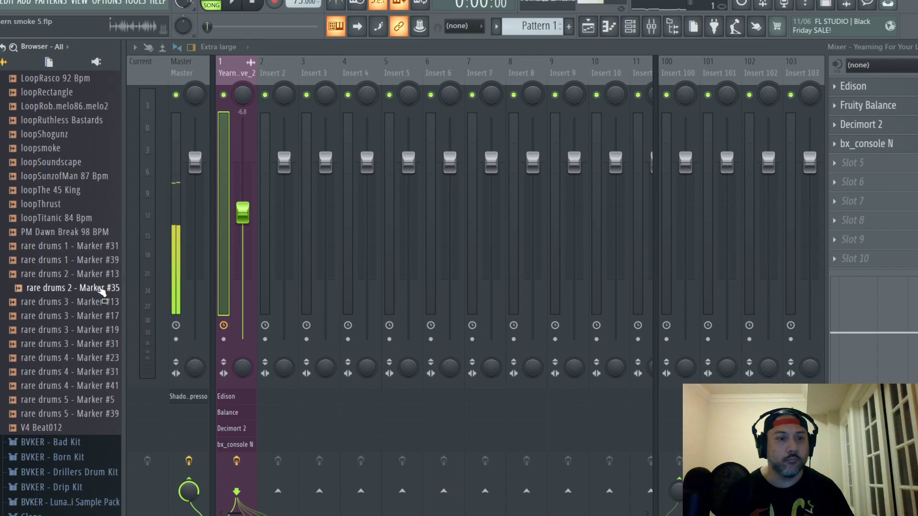
pyautogui.click(81, 218)
pyautogui.click(87, 234)
pyautogui.click(101, 344)
pyautogui.click(102, 402)
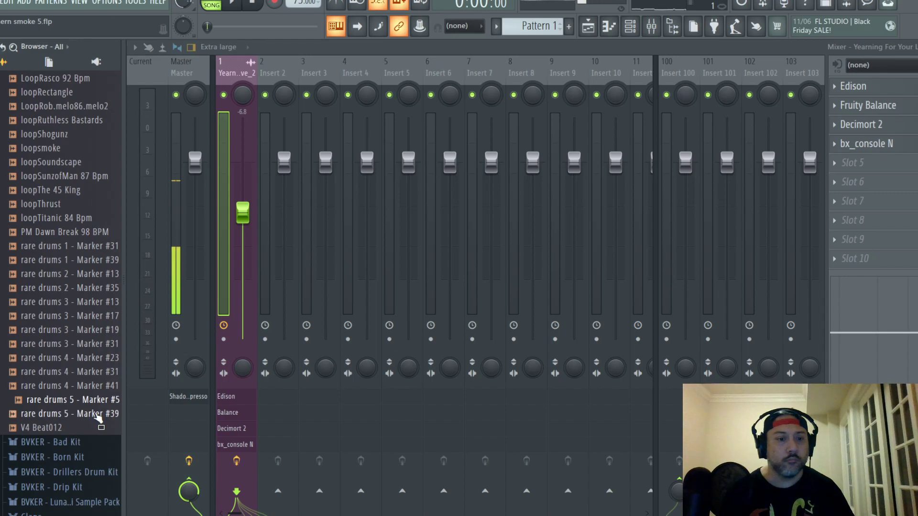
pyautogui.click(98, 415)
pyautogui.click(98, 387)
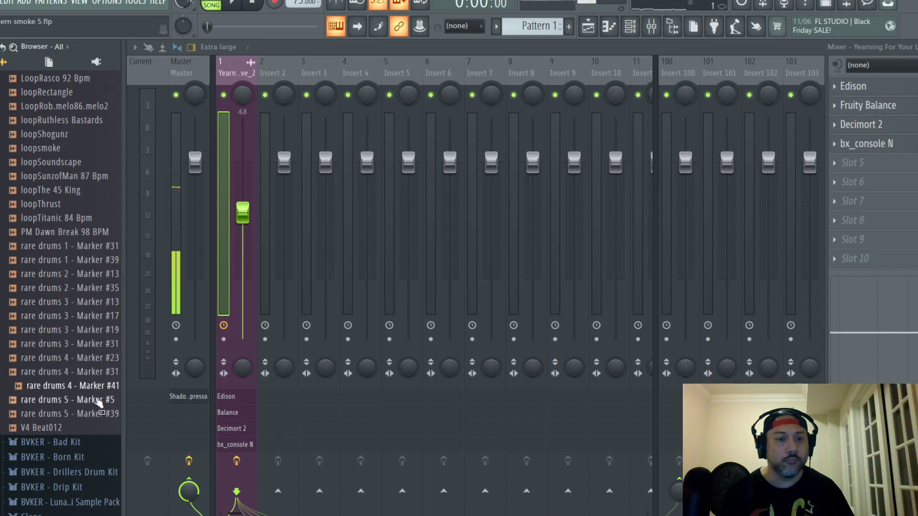
pyautogui.click(98, 373)
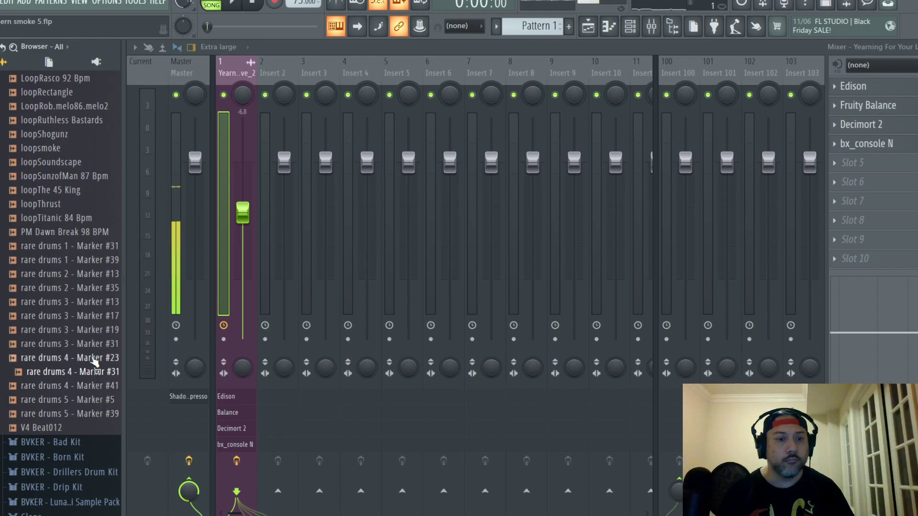
# - Place the rare drums 4 - Marker #31 loop on Track 2 of the playlist, starting at bar 1
pyautogui.press('F9')
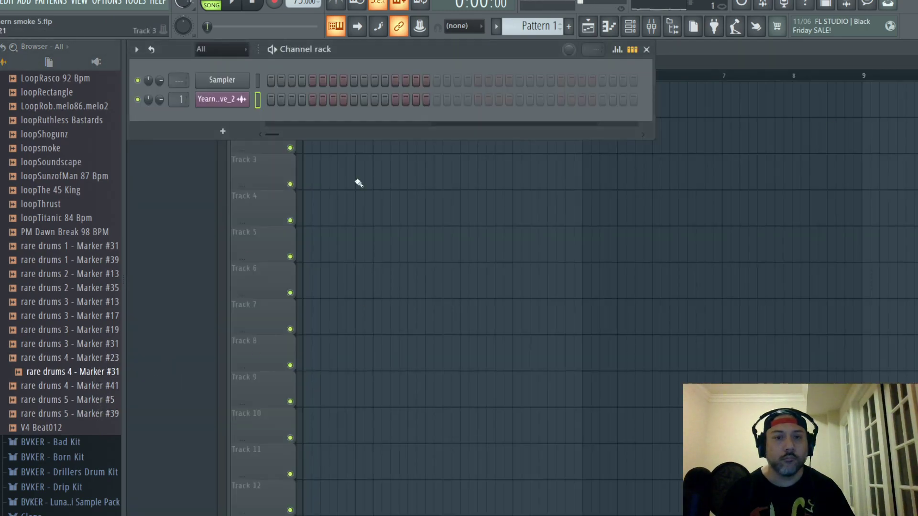
pyautogui.click(646, 49)
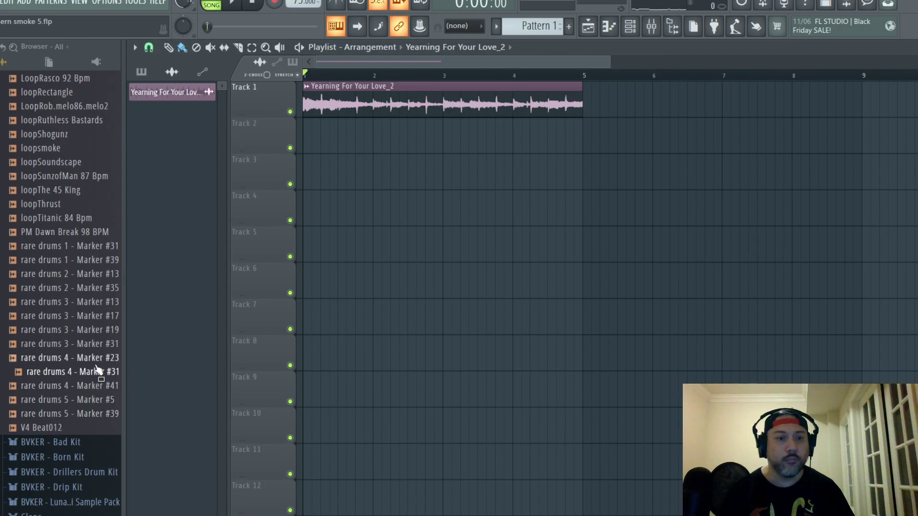
pyautogui.moveTo(92, 373)
pyautogui.mouseDown()
pyautogui.moveTo(282, 297)
pyautogui.moveTo(322, 139)
pyautogui.moveTo(293, 148)
pyautogui.moveTo(306, 139)
pyautogui.mouseUp()
# - Stretch the drum loop clip on Track 2 to end at bar 3, and place a copy from bar 3 to bar 5
pyautogui.moveTo(606, 62); pyautogui.dragTo(403, 64)
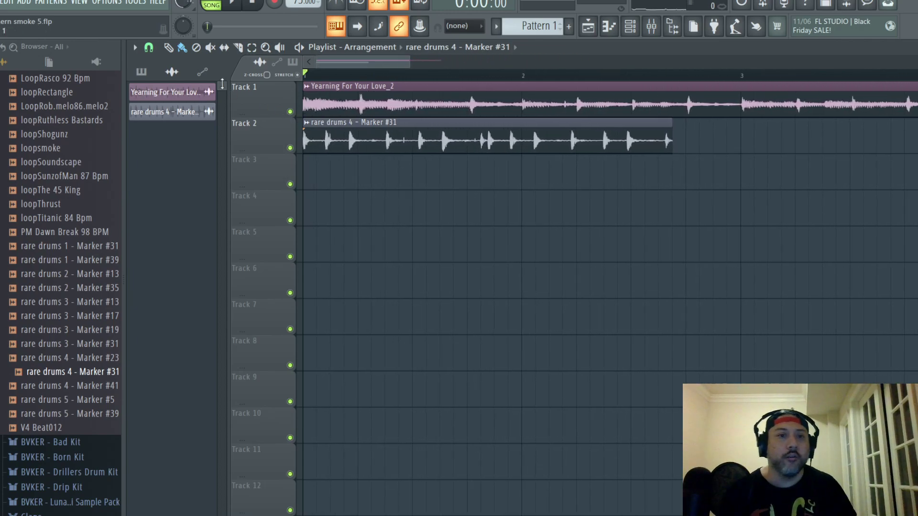
pyautogui.click(149, 47)
pyautogui.click(163, 102)
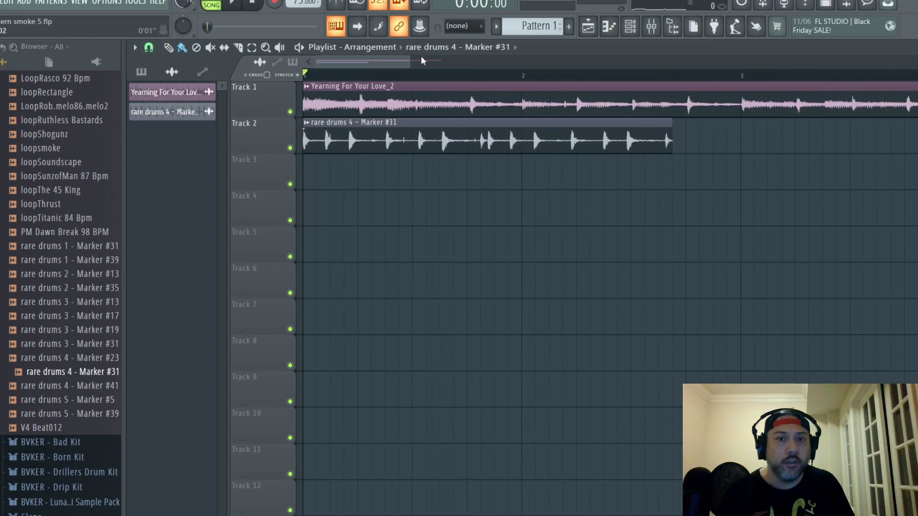
pyautogui.moveTo(410, 61); pyautogui.dragTo(412, 91)
pyautogui.moveTo(449, 140); pyautogui.dragTo(601, 145)
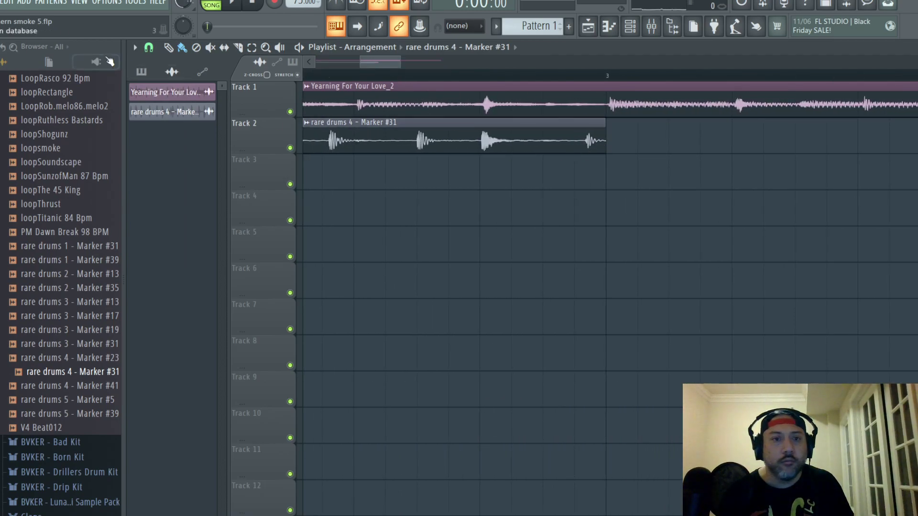
pyautogui.click(135, 47)
pyautogui.click(153, 88)
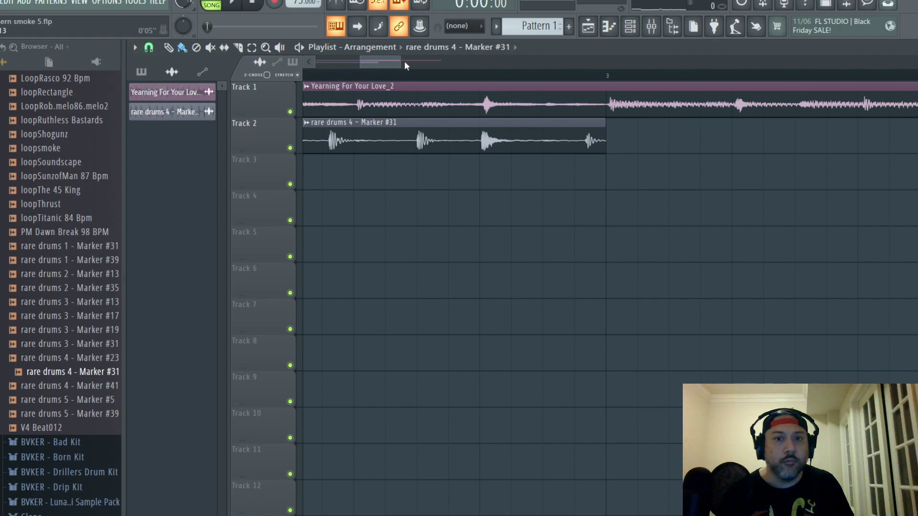
pyautogui.moveTo(400, 61); pyautogui.dragTo(542, 61)
pyautogui.click(379, 137)
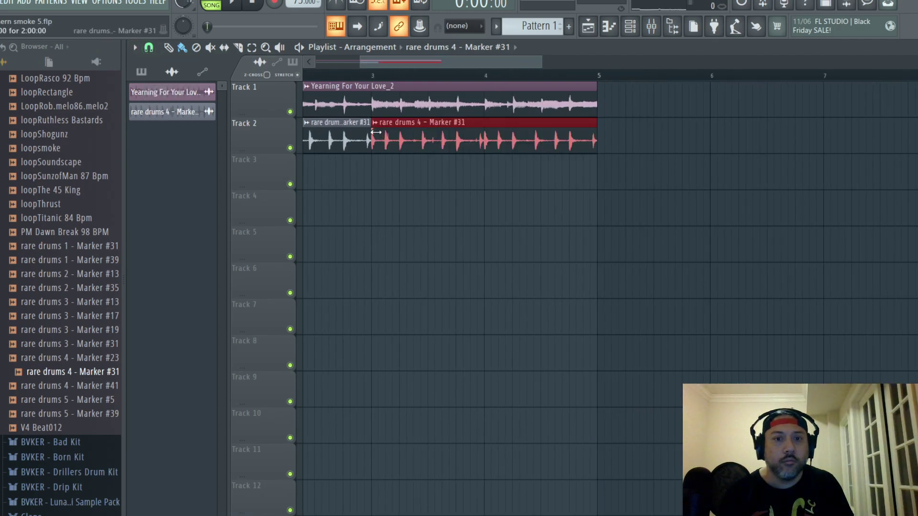
# - Route the rare drums 4 - Marker #31 channel to mixer insert 2
pyautogui.click(631, 27)
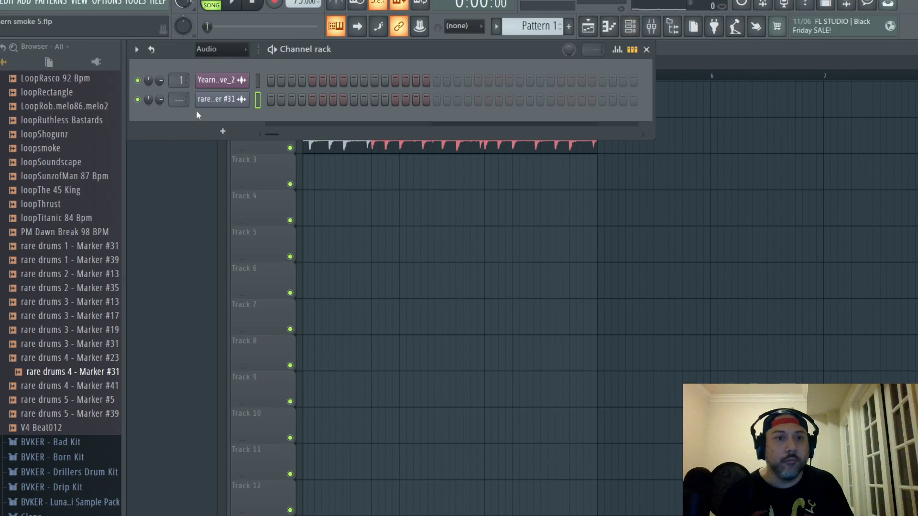
pyautogui.click(213, 99)
pyautogui.click(649, 27)
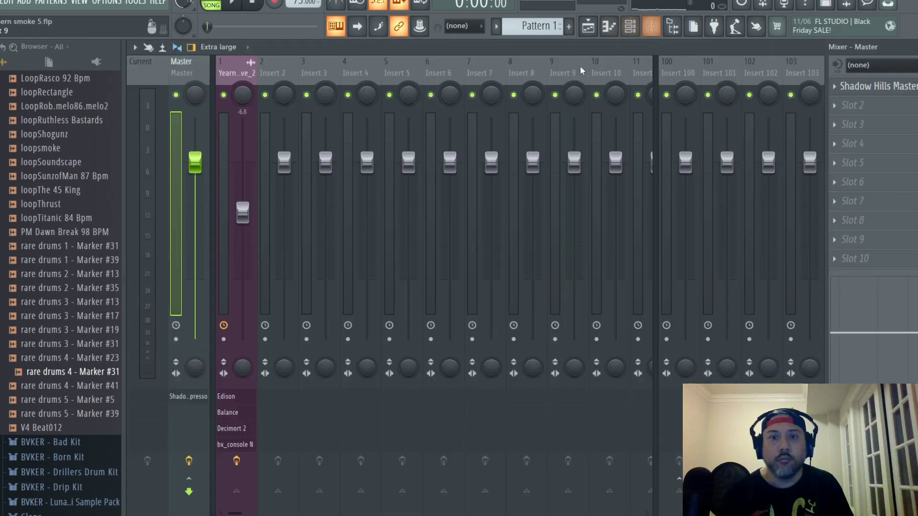
pyautogui.click(269, 74)
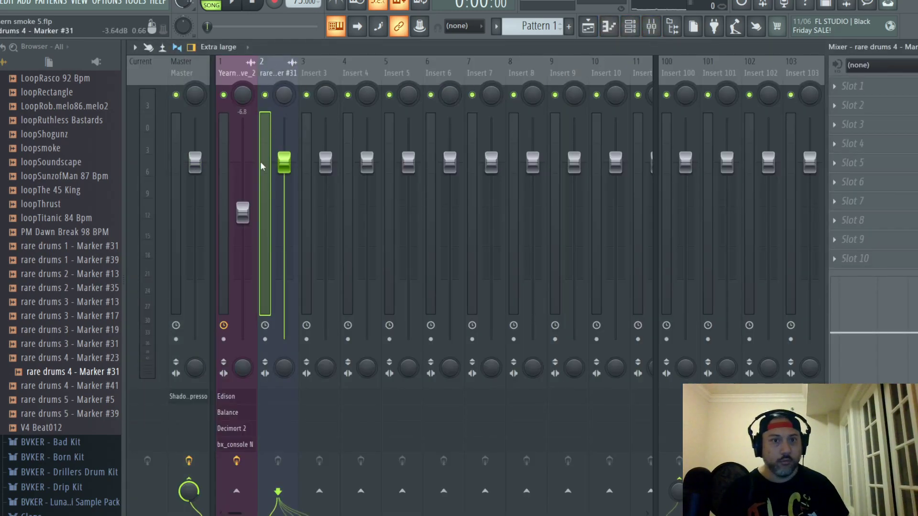
# - Load bx_console N from the plugin database into slot 1 of the drum loop's mixer track and reposition its window
pyautogui.scroll(8, 47, 96)
pyautogui.click(61, 46)
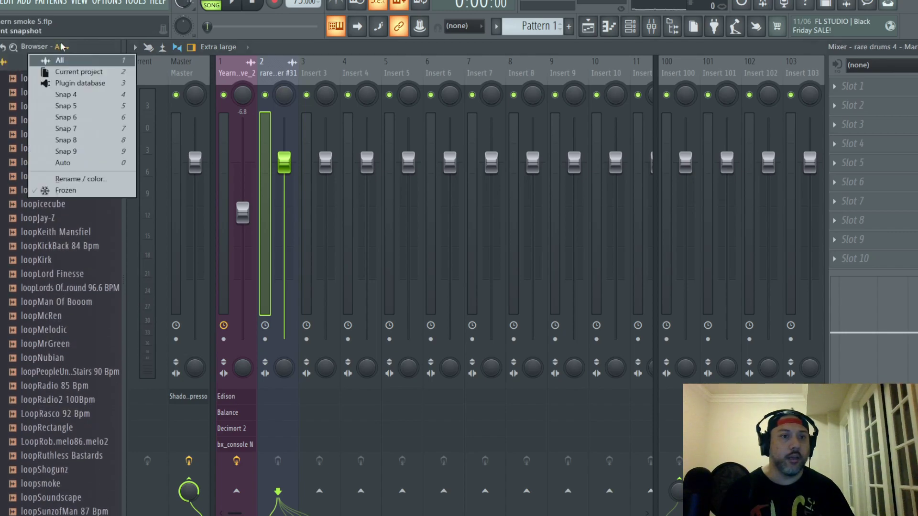
pyautogui.click(73, 83)
pyautogui.scroll(10, 67, 181)
pyautogui.scroll(-2, 62, 180)
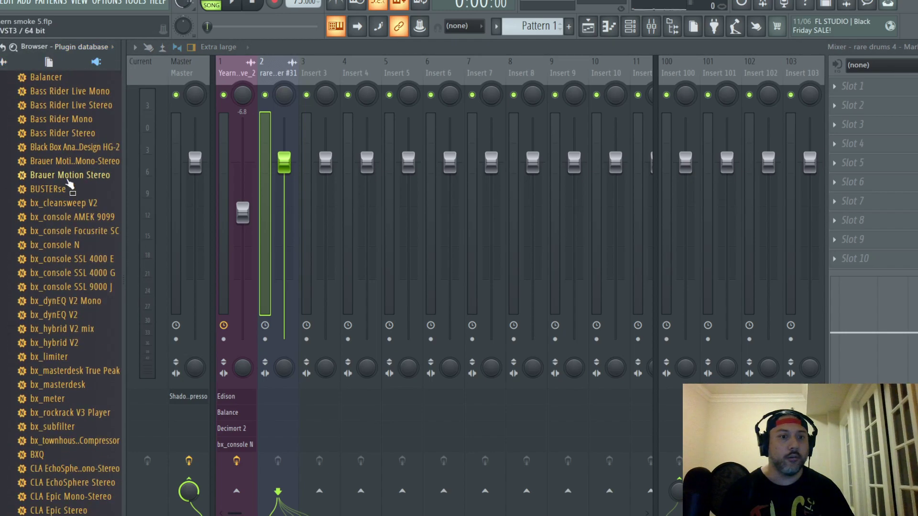
pyautogui.moveTo(77, 246); pyautogui.dragTo(856, 87)
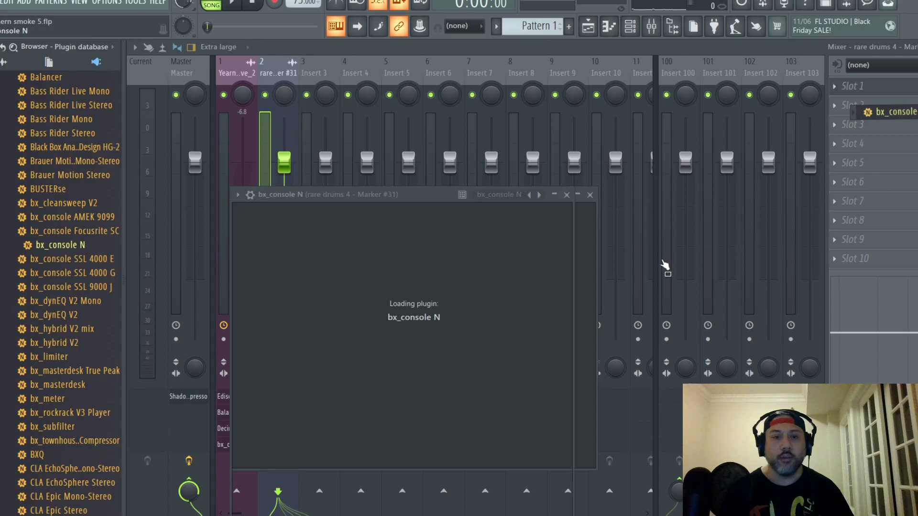
pyautogui.moveTo(419, 195); pyautogui.dragTo(458, 73)
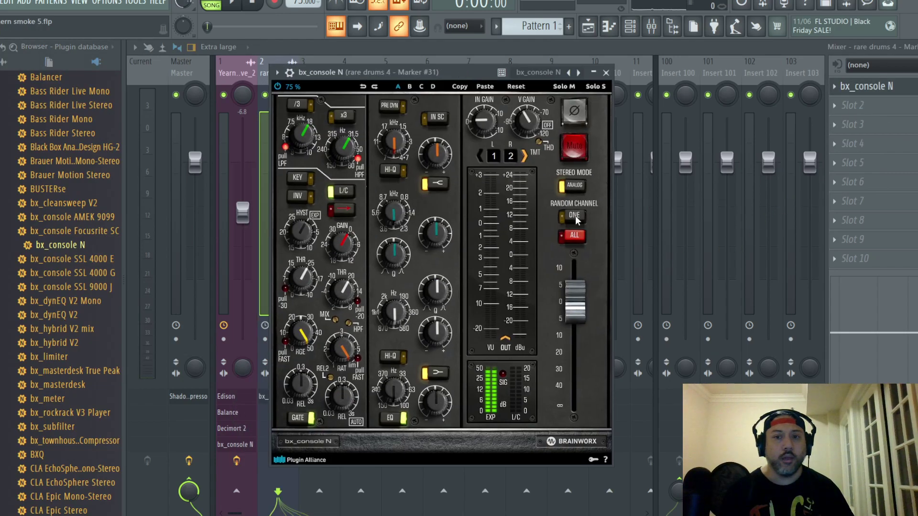
# - Play the beat and raise the drum loop's mixer level to about -2.5 dB
pyautogui.click(606, 73)
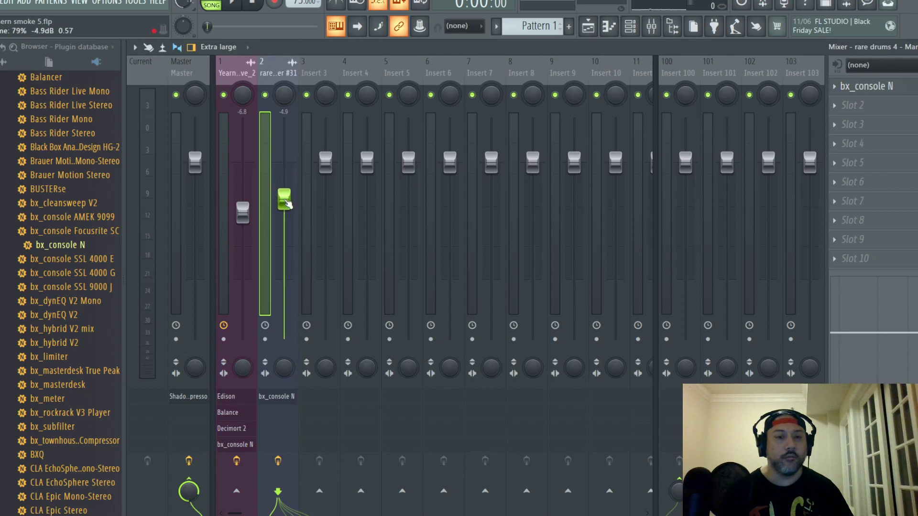
pyautogui.press('space')
pyautogui.moveTo(284, 198); pyautogui.dragTo(284, 180)
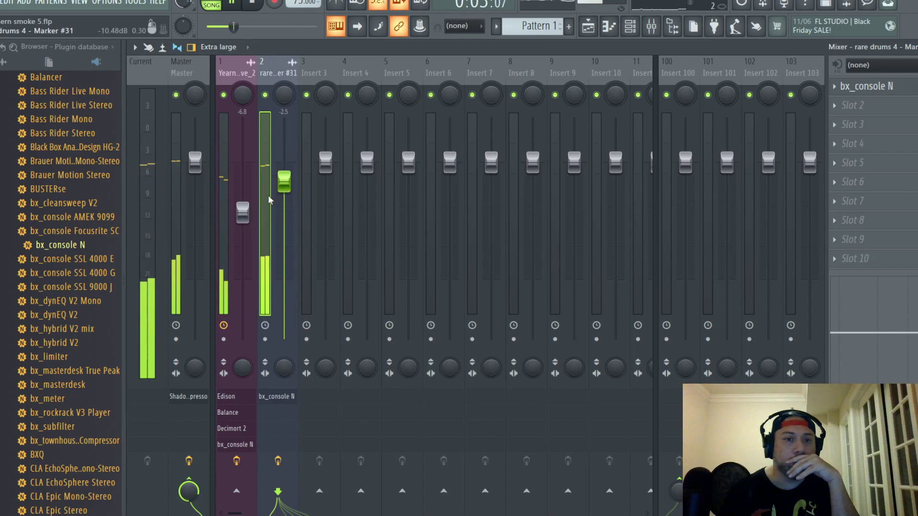
# - Mute the sample's mixer track and set the drum loop's bx_console N compressor to a 4.1:1 ratio and +12.0 dB threshold
pyautogui.click(224, 95)
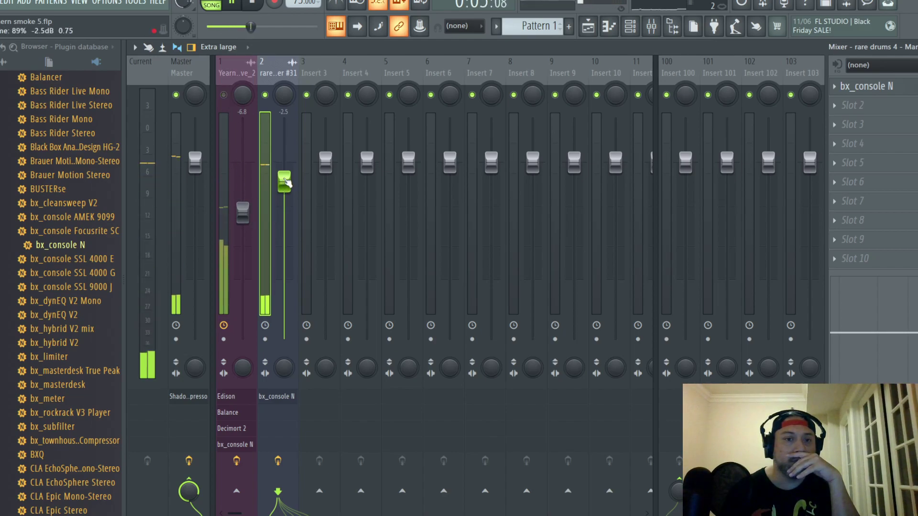
pyautogui.click(905, 86)
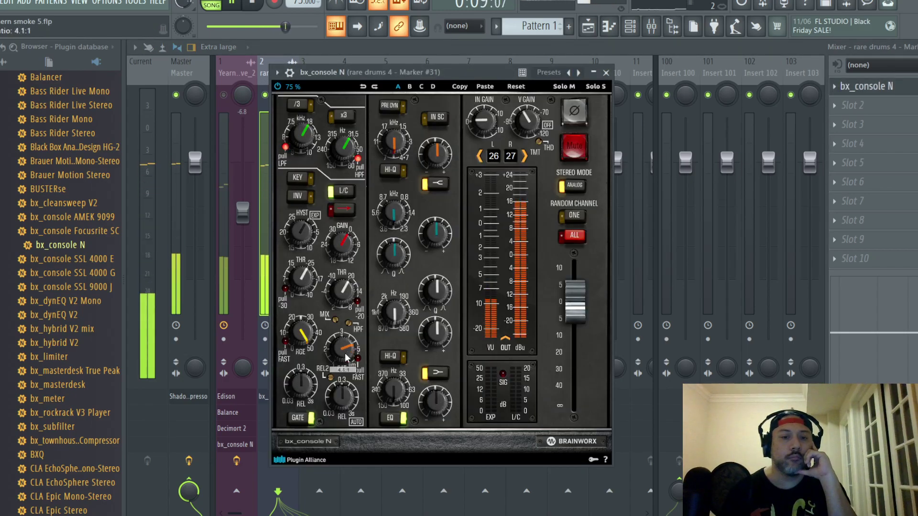
pyautogui.moveTo(347, 293)
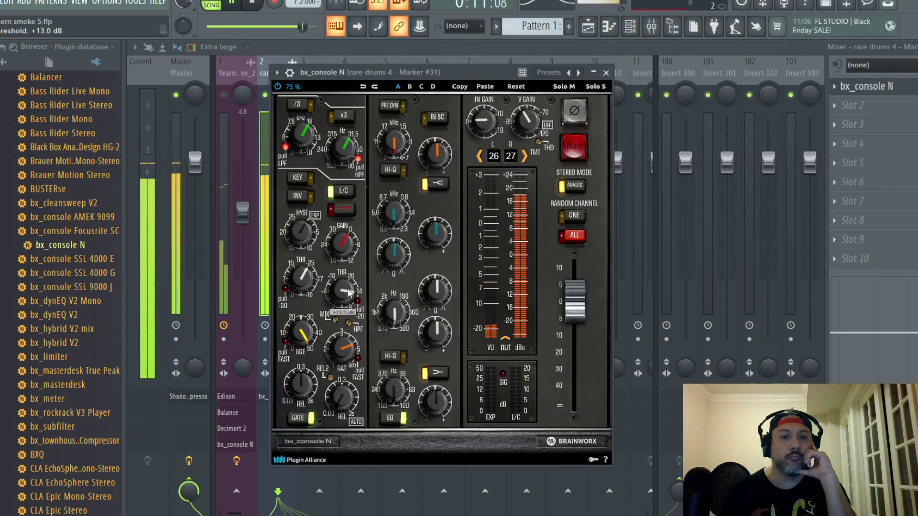
pyautogui.scroll(3, 347, 292)
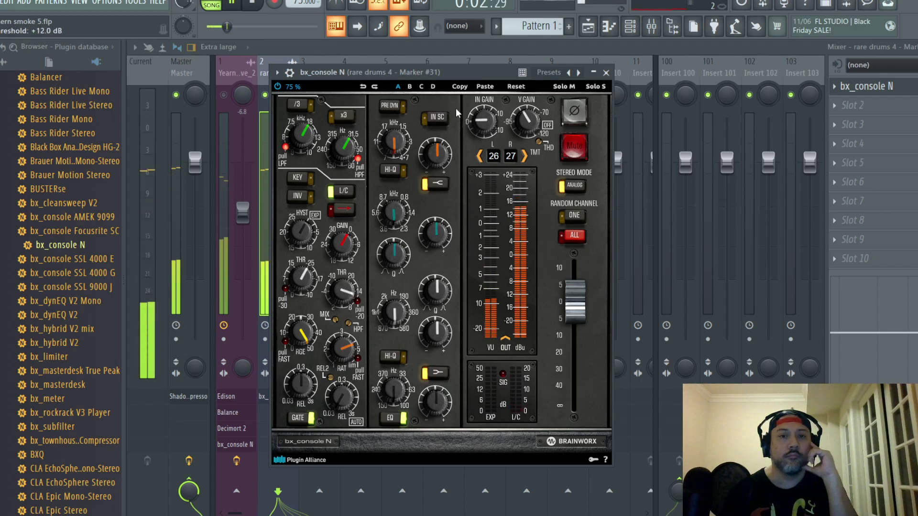
# - Enable PRE DYN on the drum loop's console EQ, adjust the low-band frequency and boost the high band
pyautogui.click(397, 109)
pyautogui.moveTo(397, 393)
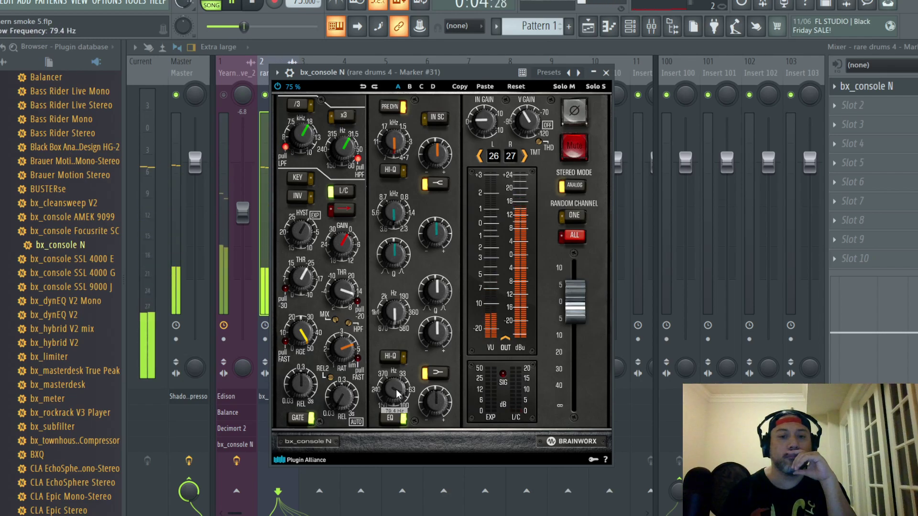
pyautogui.moveTo(435, 407)
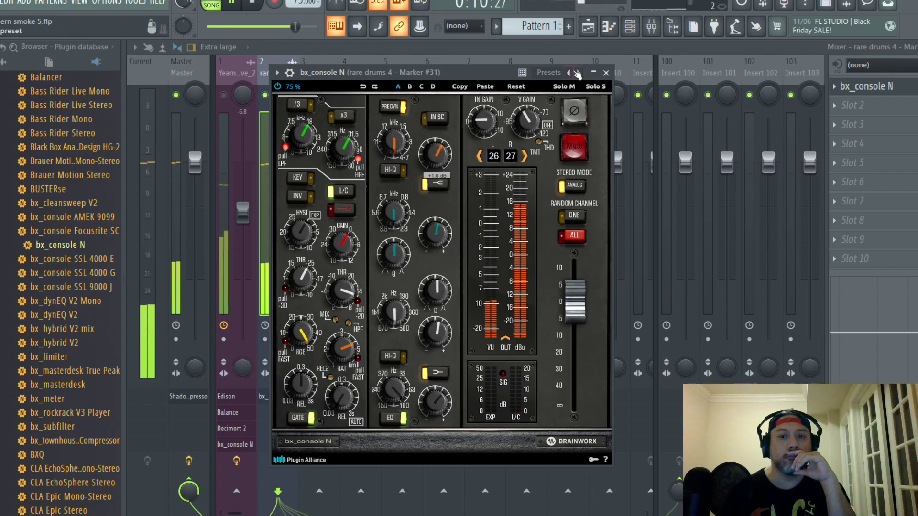
pyautogui.click(605, 73)
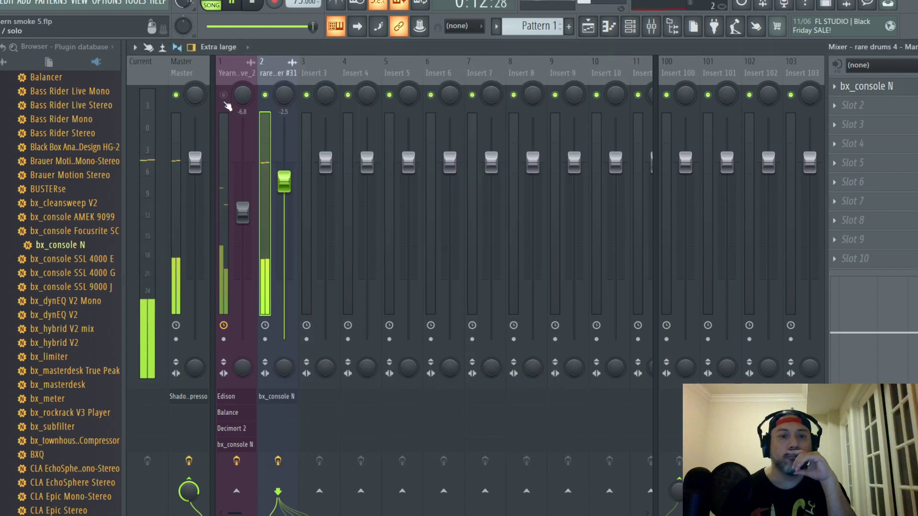
# - Bring the sample's mixer track back in at -7.6 dB and save the project
pyautogui.moveTo(243, 212)
pyautogui.mouseDown()
pyautogui.moveTo(243, 251)
pyautogui.moveTo(242, 218)
pyautogui.mouseUp()
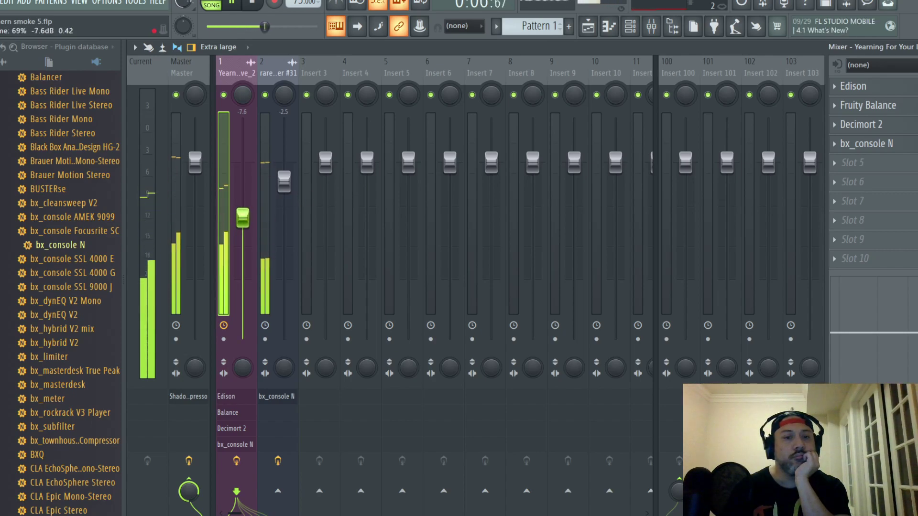
pyautogui.click(3, 2)
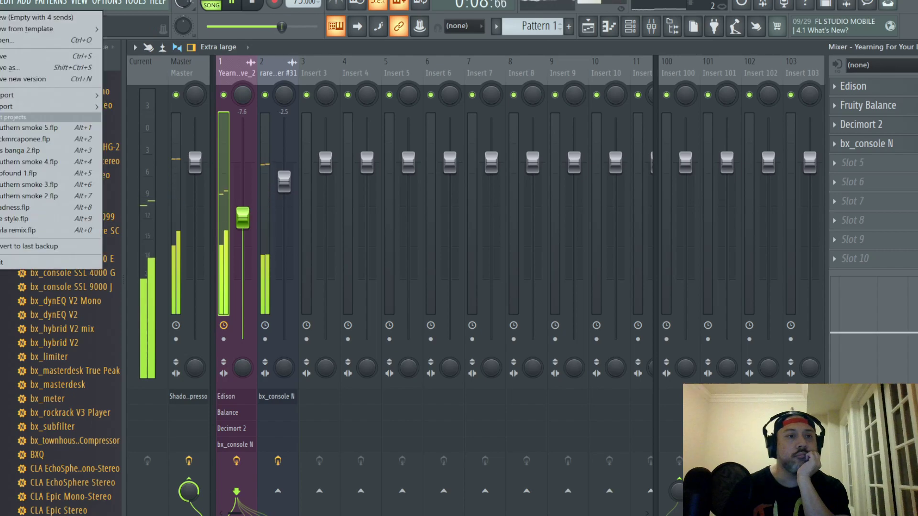
pyautogui.click(6, 57)
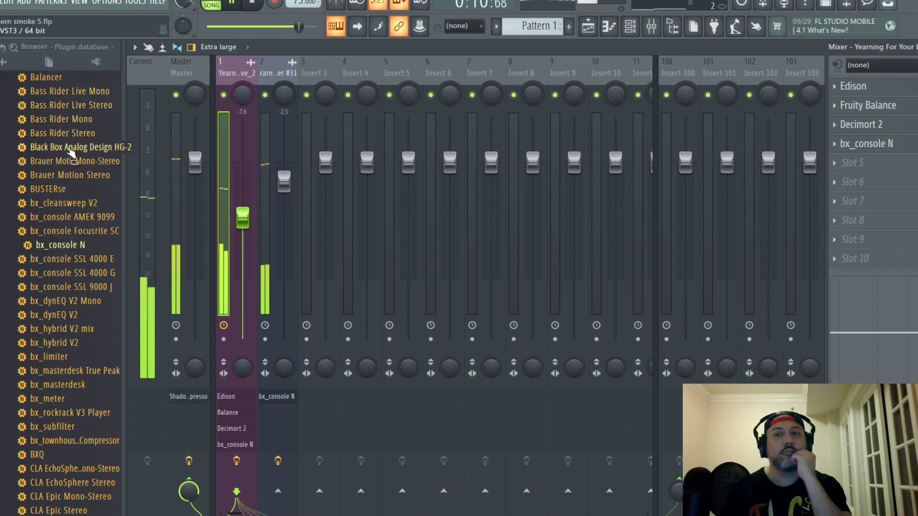
# - Show all content in the browser, and stop playback to save the project again
pyautogui.click(81, 47)
pyautogui.click(75, 78)
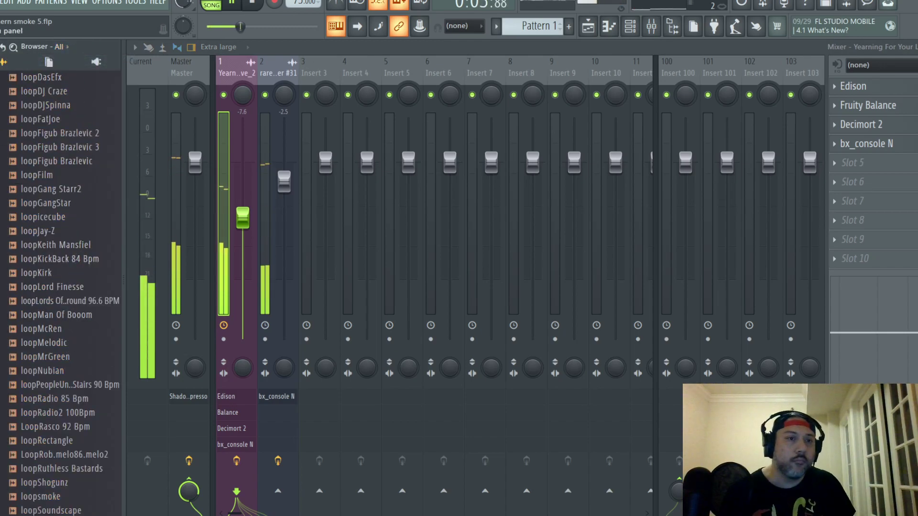
pyautogui.click(252, 5)
pyautogui.click(2, 2)
pyautogui.click(12, 76)
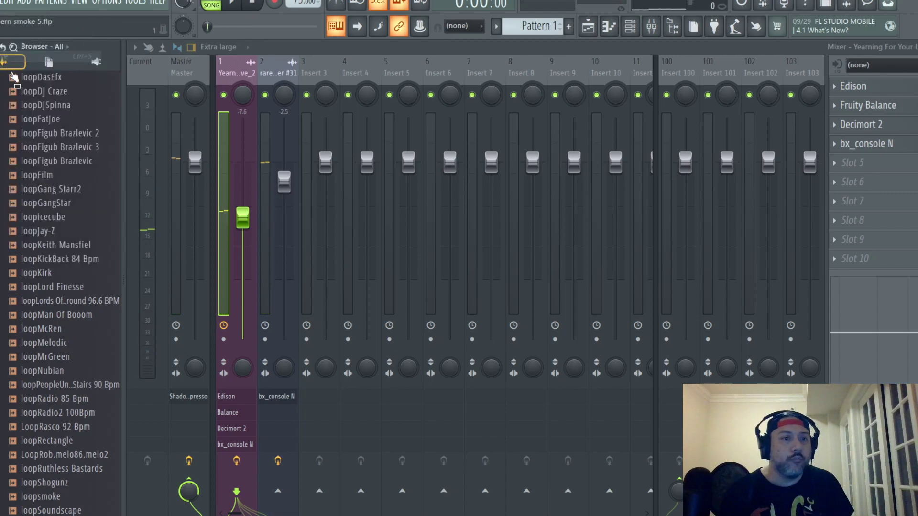
# - Restart playback, collapse the 90s drum breaks folder and open the BigKicks samples in the SoundMob 3000 Drums kit
pyautogui.click(234, 4)
pyautogui.scroll(10, 78, 233)
pyautogui.scroll(10, 78, 231)
pyautogui.scroll(-3, 76, 223)
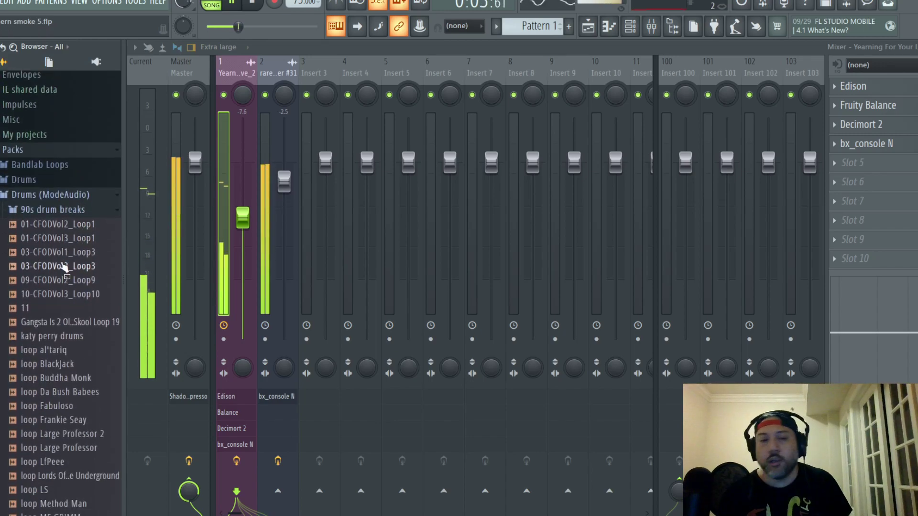
pyautogui.click(52, 210)
pyautogui.scroll(-3, 61, 303)
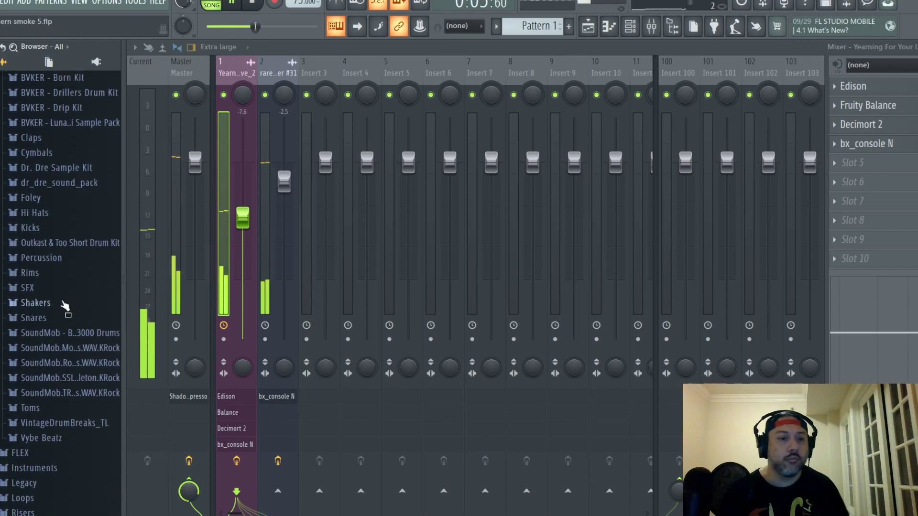
pyautogui.scroll(-2, 62, 287)
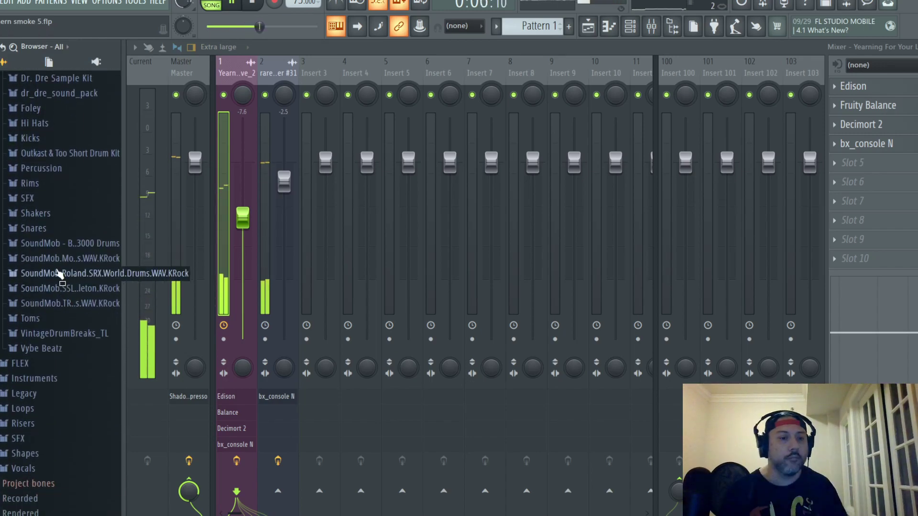
pyautogui.click(79, 245)
pyautogui.click(82, 261)
pyautogui.scroll(-3, 81, 261)
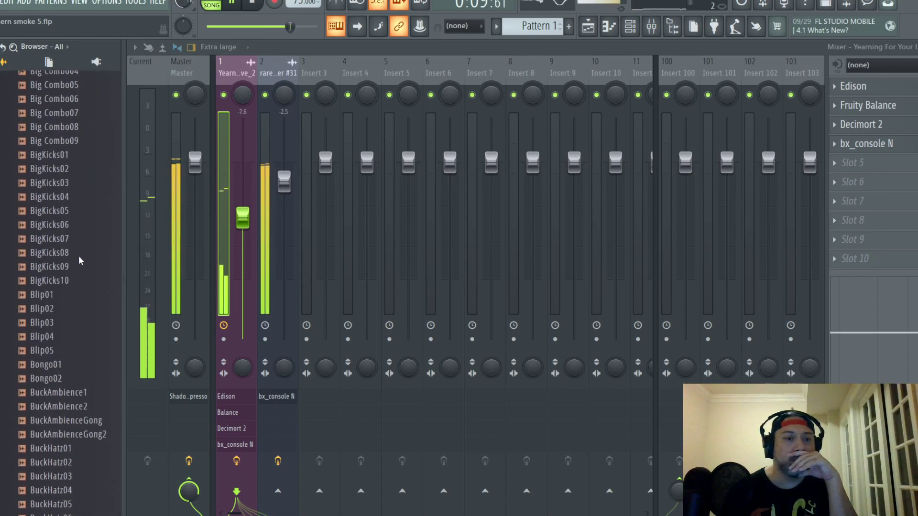
# - Audition the BigKicks07 to BigKicks10 samples against the playing beat
pyautogui.click(61, 254)
pyautogui.press('Down')
pyautogui.press('Down')
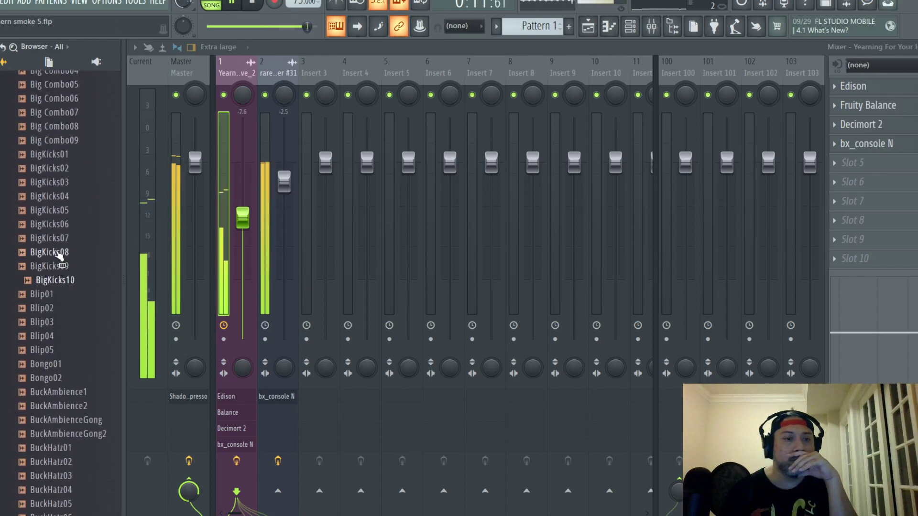
pyautogui.click(57, 252)
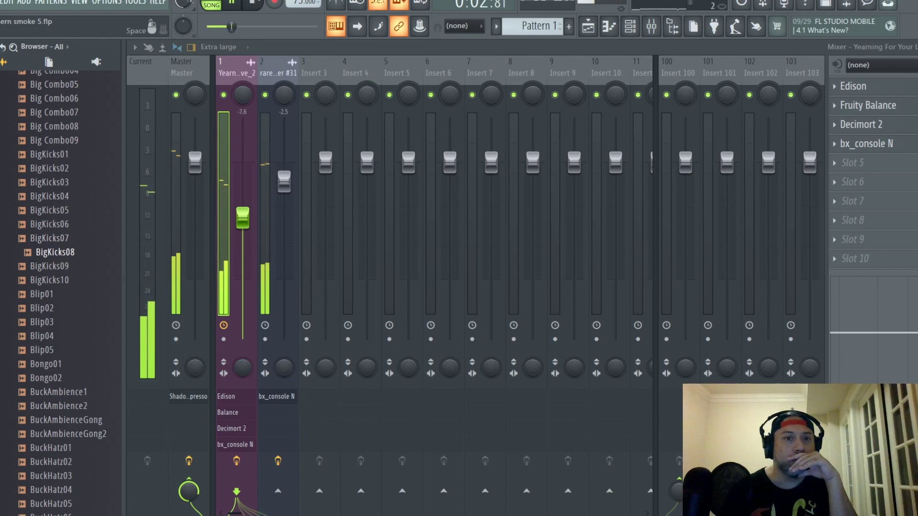
pyautogui.press('space')
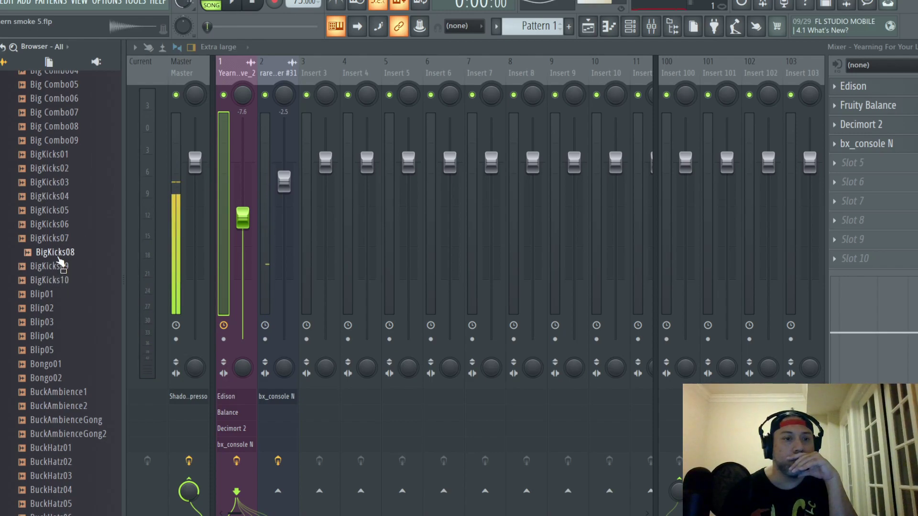
pyautogui.click(229, 4)
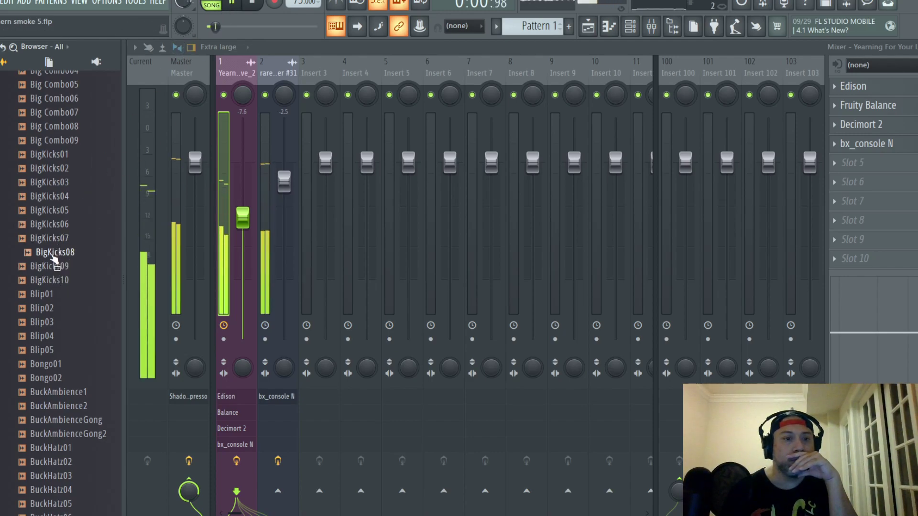
pyautogui.press('Down')
pyautogui.press('Down')
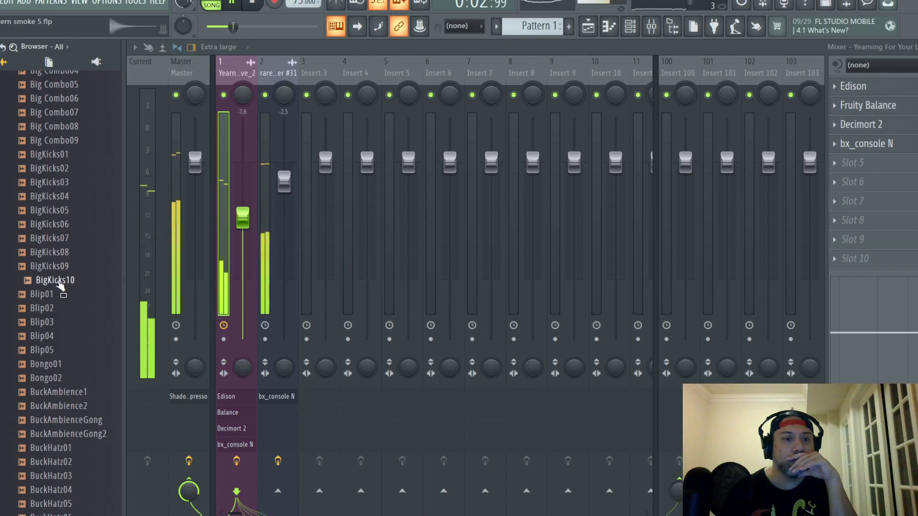
pyautogui.press('Up')
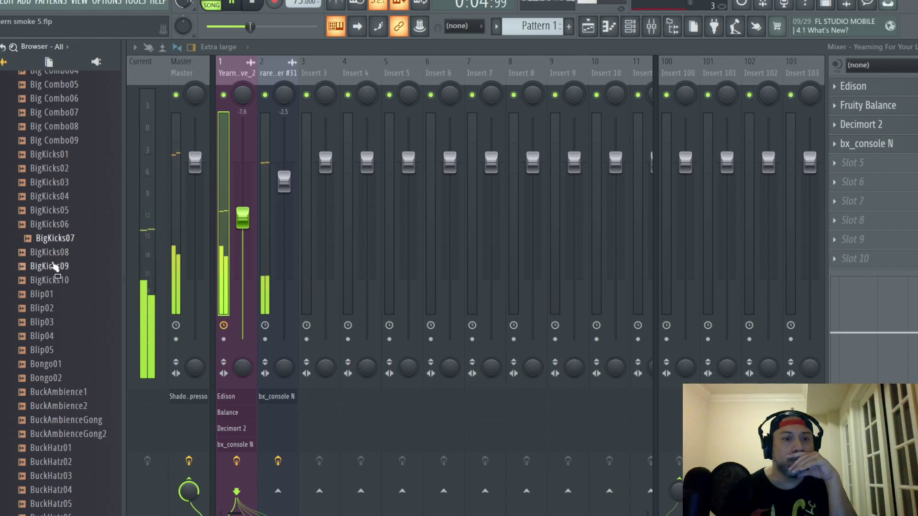
pyautogui.press('Up')
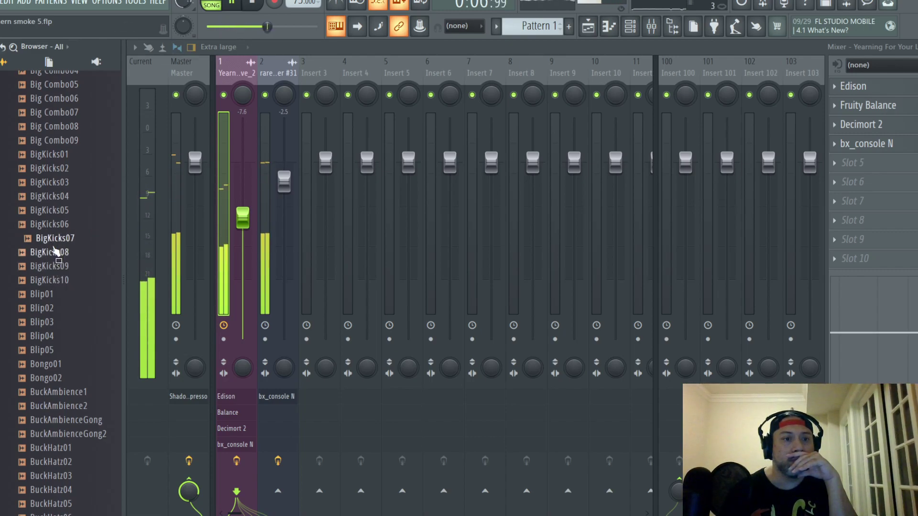
pyautogui.press('Up')
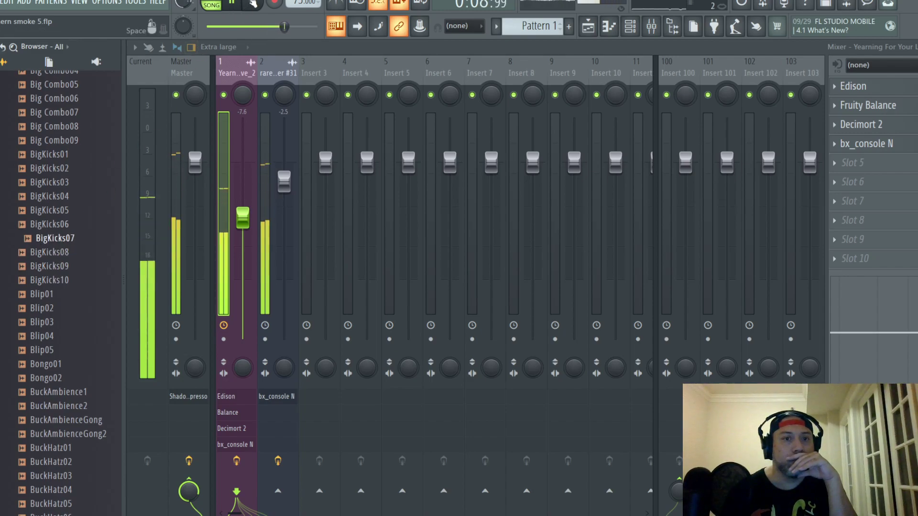
# - Stop the beat and audition the kick samples from BigKicks07 up the list to BigKicks03 on their own
pyautogui.press('space')
pyautogui.click(55, 240)
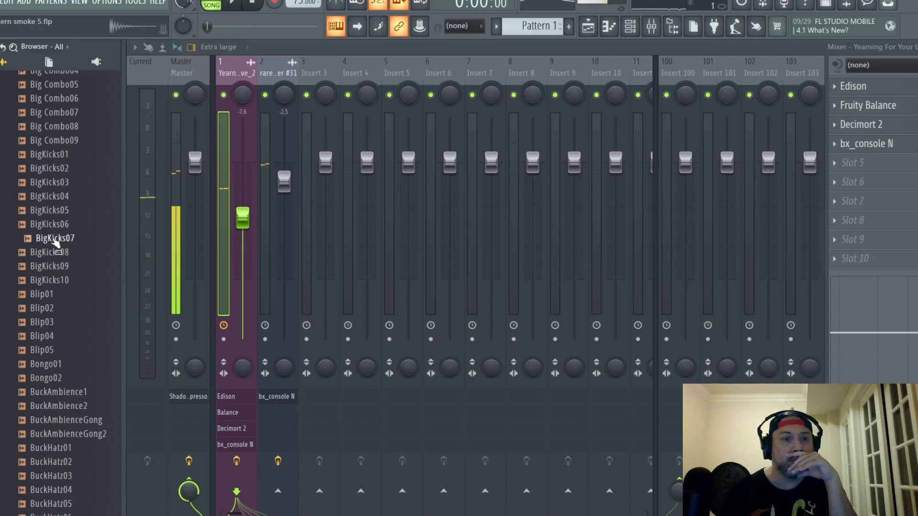
pyautogui.click(57, 225)
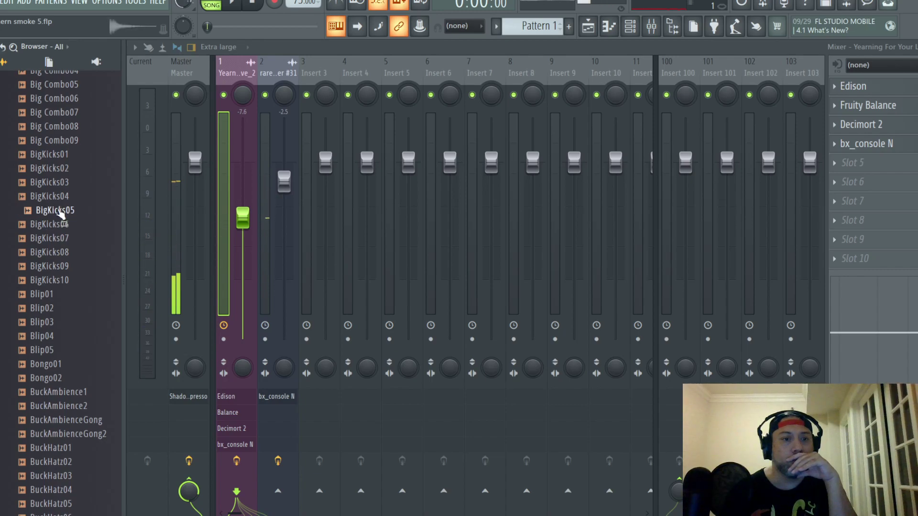
pyautogui.click(56, 184)
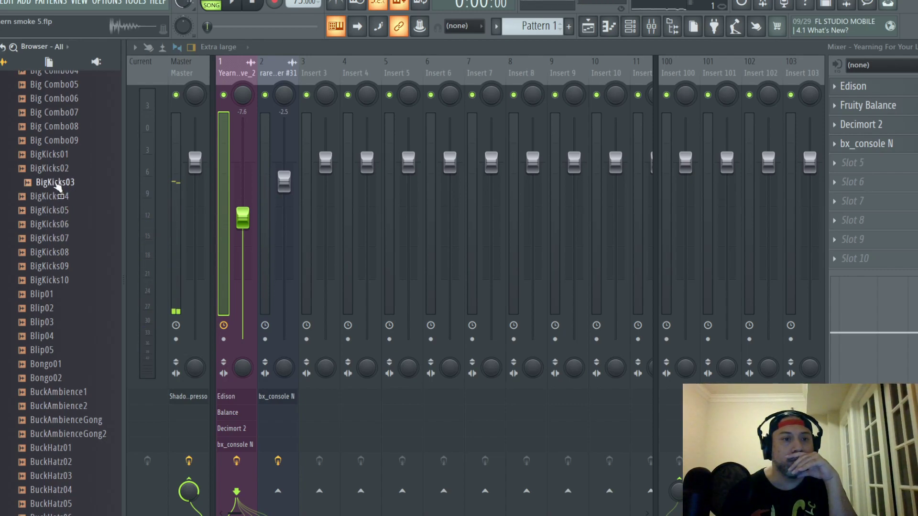
pyautogui.press('Up')
pyautogui.press('Up')
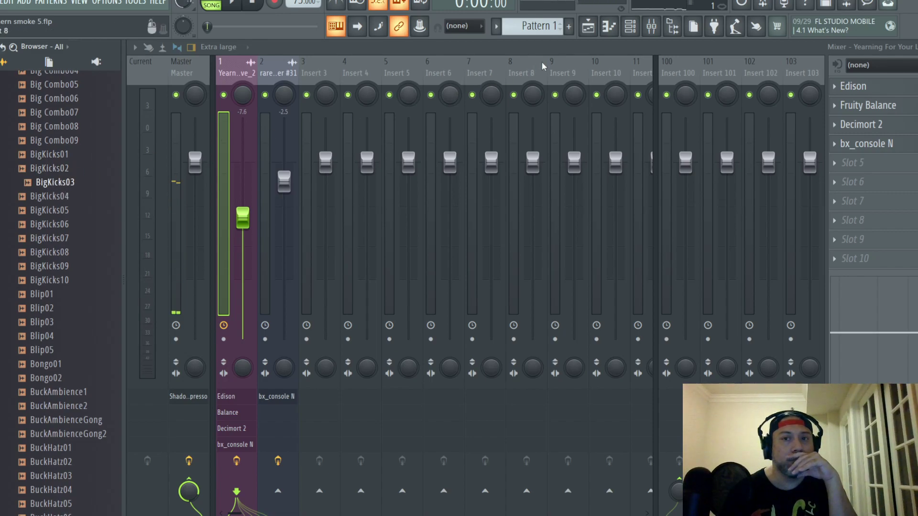
# - Add BigKicks03, BigKicks08 and BigKicks09 as new channels in the channel rack
pyautogui.click(626, 32)
pyautogui.moveTo(53, 184); pyautogui.dragTo(207, 119)
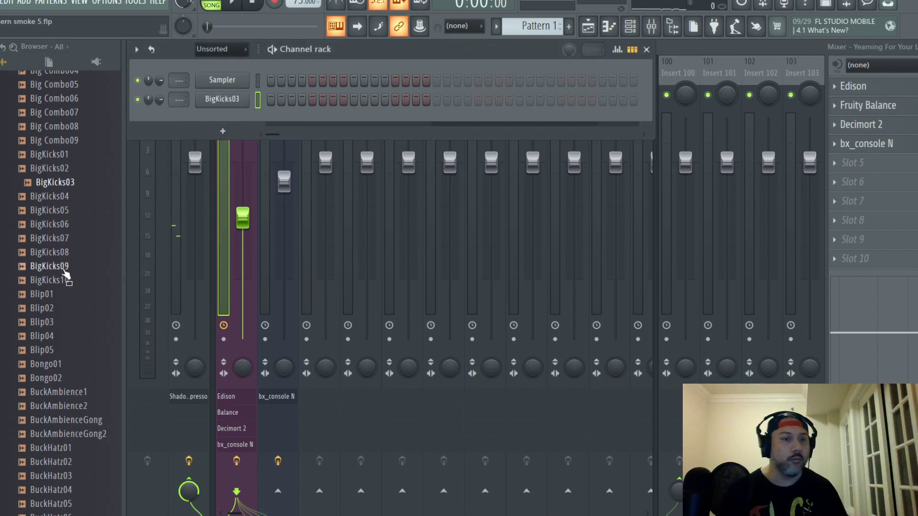
pyautogui.click(65, 185)
pyautogui.click(63, 266)
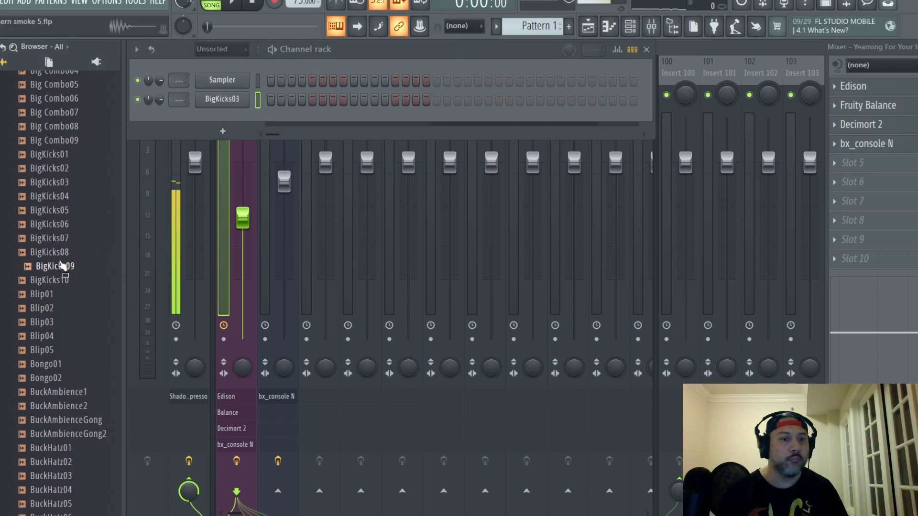
pyautogui.click(61, 256)
pyautogui.moveTo(59, 258); pyautogui.dragTo(212, 122)
pyautogui.moveTo(61, 276); pyautogui.dragTo(194, 171)
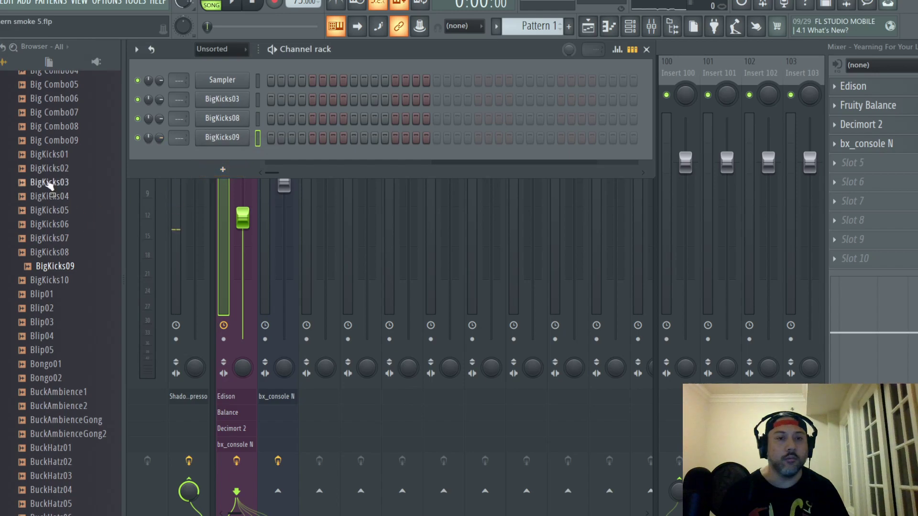
# - Audition the BuckRimz01 to BuckRimz04 rim samples, first alone and then against the playing beat
pyautogui.scroll(-10, 59, 243)
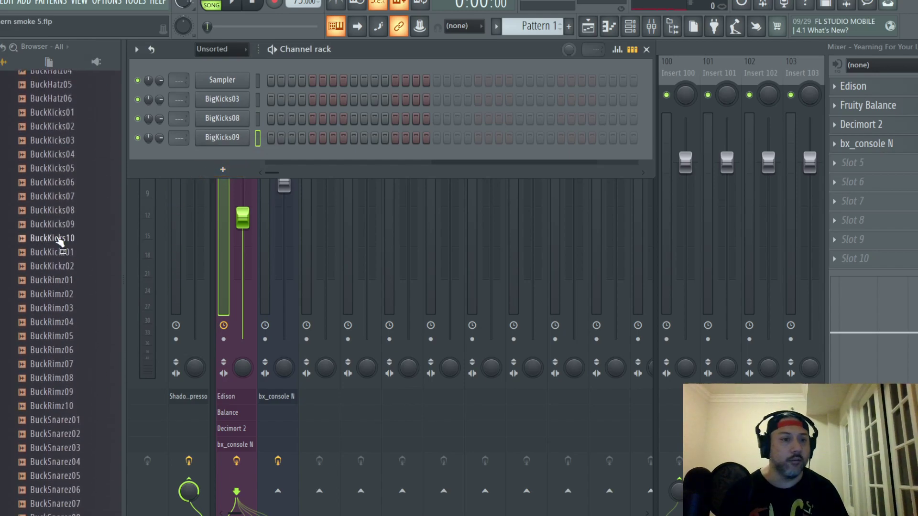
pyautogui.scroll(-2, 73, 277)
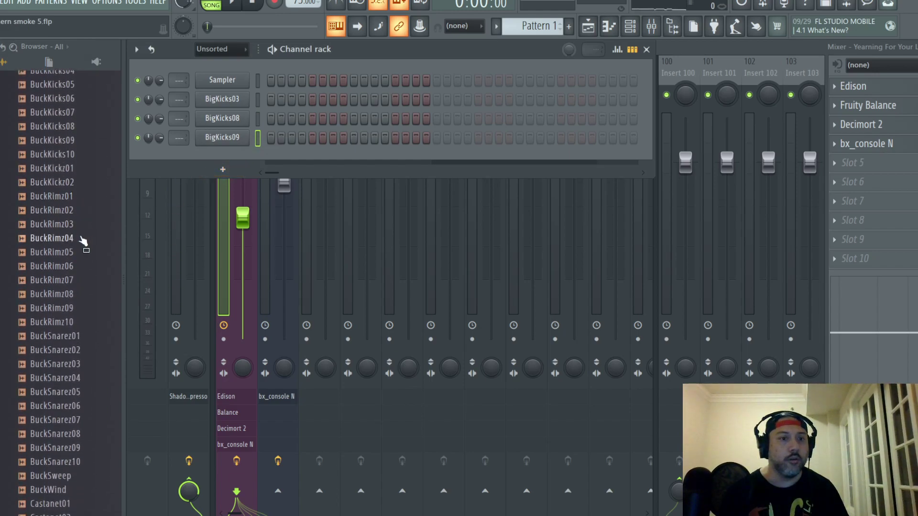
pyautogui.click(58, 196)
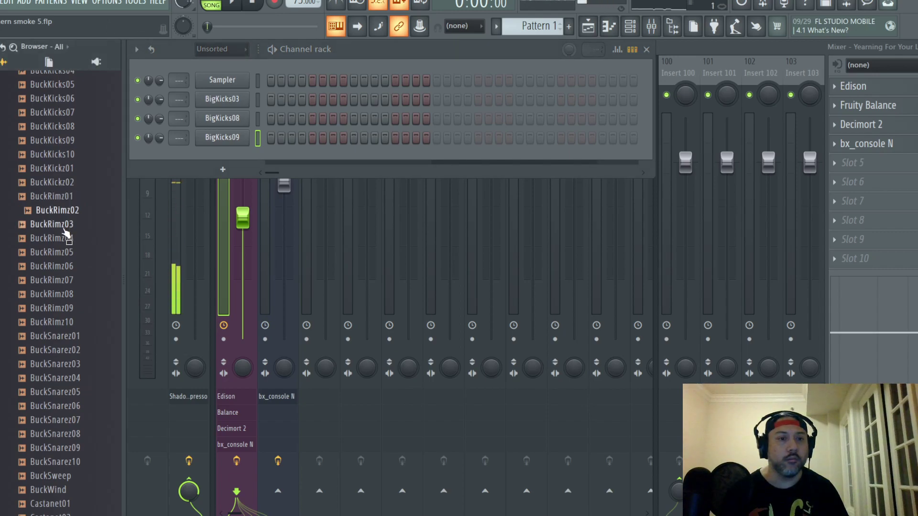
pyautogui.press('space')
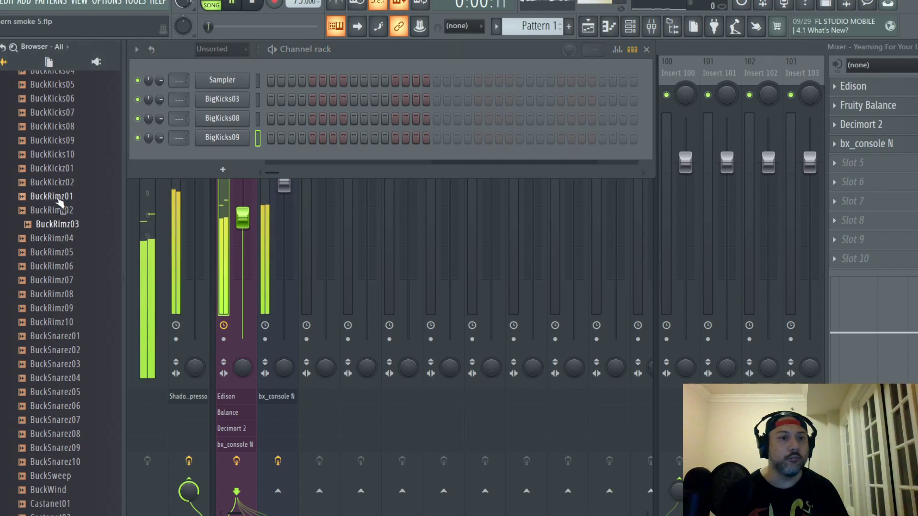
pyautogui.click(58, 199)
pyautogui.click(61, 223)
pyautogui.click(62, 240)
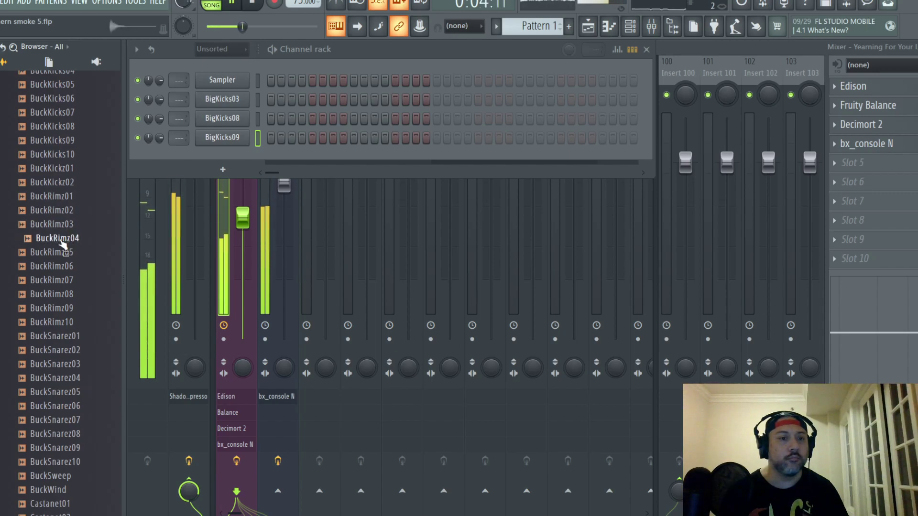
# - Add the BuckRimz04 sample as a new channel in the channel rack and stop playback
pyautogui.moveTo(64, 244); pyautogui.dragTo(213, 154)
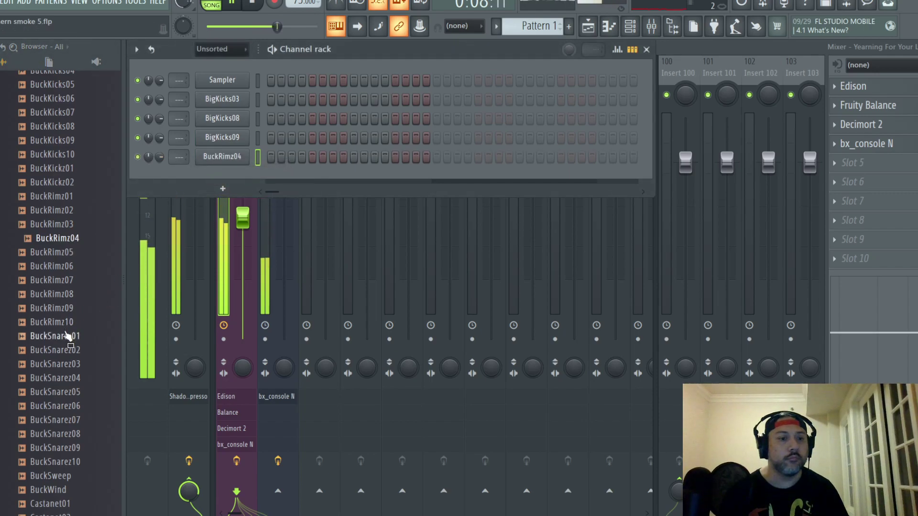
pyautogui.scroll(-8, 66, 322)
pyautogui.press('space')
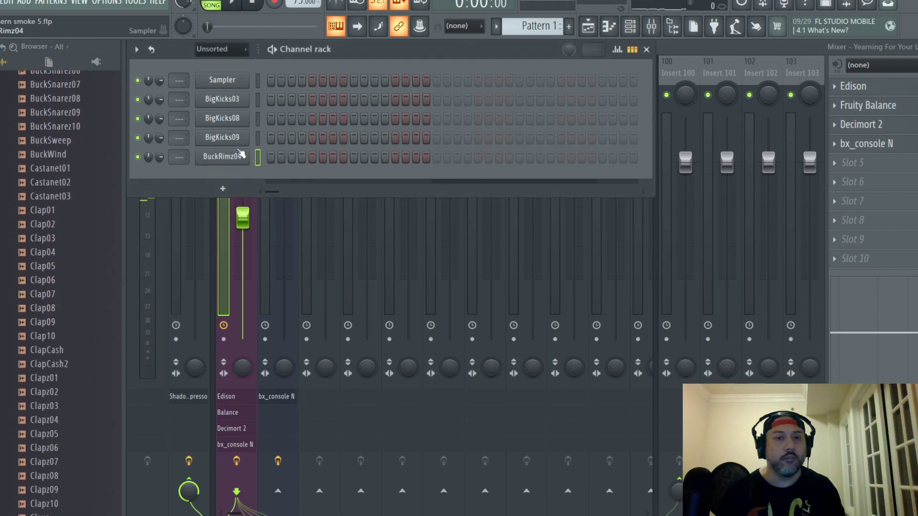
# - Place Pattern 1 clips on Track 3 of the playlist across bars 1 to 4, with snap set to Cell
pyautogui.press('F6')
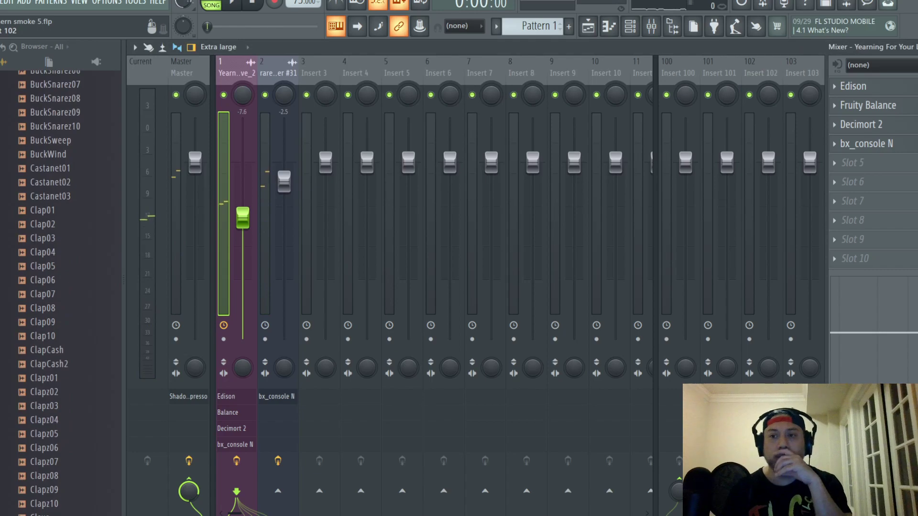
pyautogui.press('F5')
pyautogui.moveTo(450, 61); pyautogui.dragTo(405, 61)
pyautogui.click(458, 47)
pyautogui.click(444, 96)
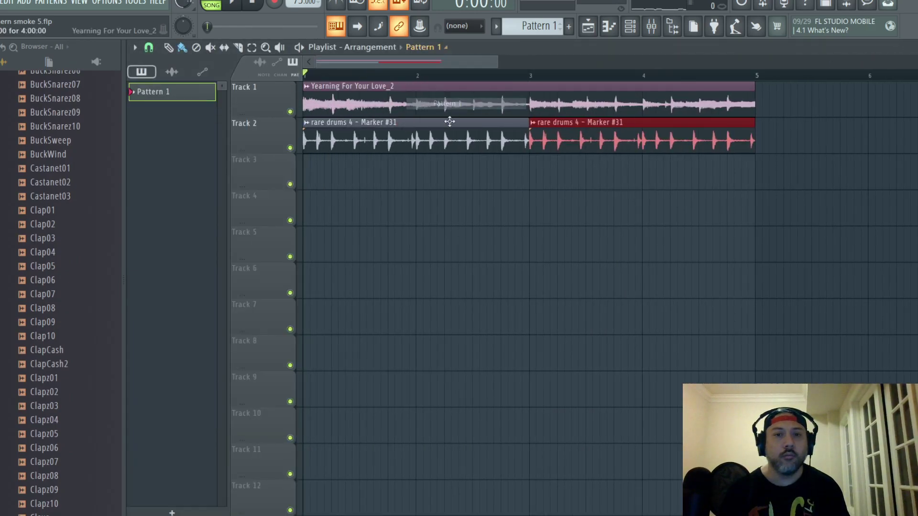
pyautogui.moveTo(309, 181); pyautogui.dragTo(678, 177)
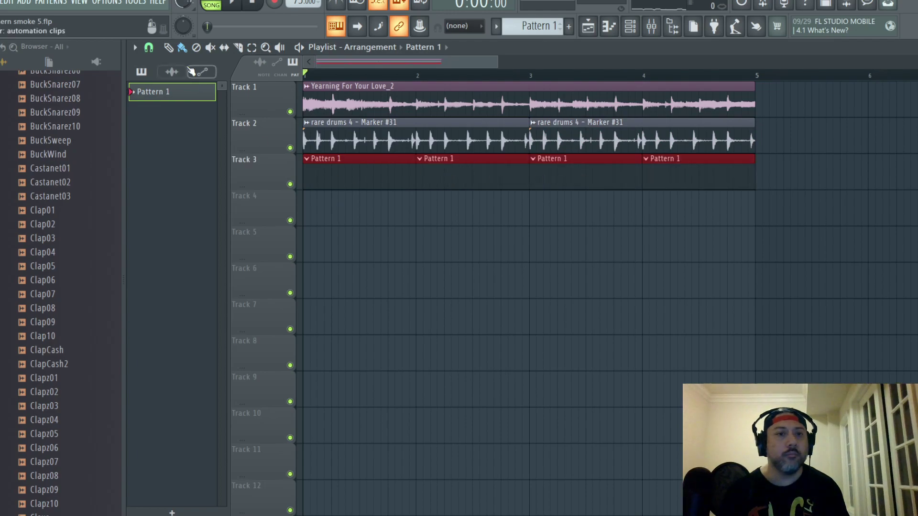
pyautogui.click(149, 48)
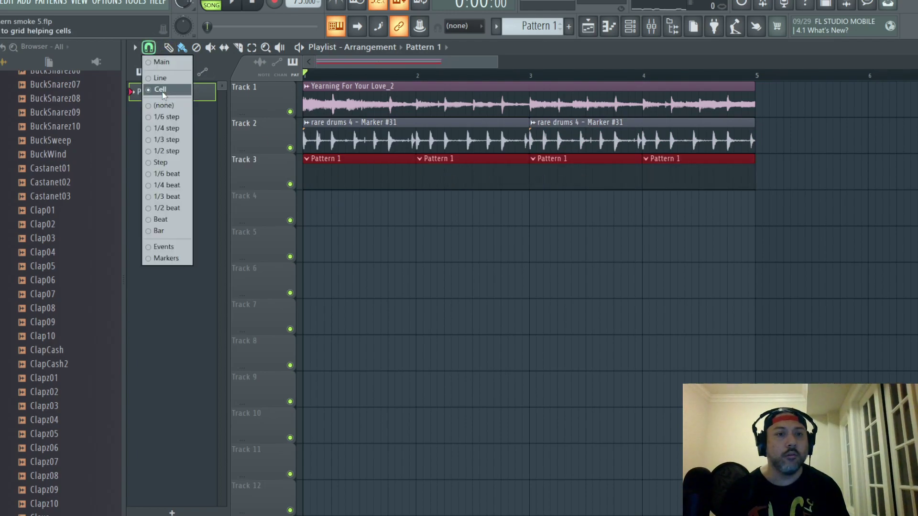
pyautogui.click(163, 96)
# - Program a BigKicks03 hit on step 1 and a BigKicks08 hit on step 4 in the channel rack, replaying the beat
pyautogui.click(630, 27)
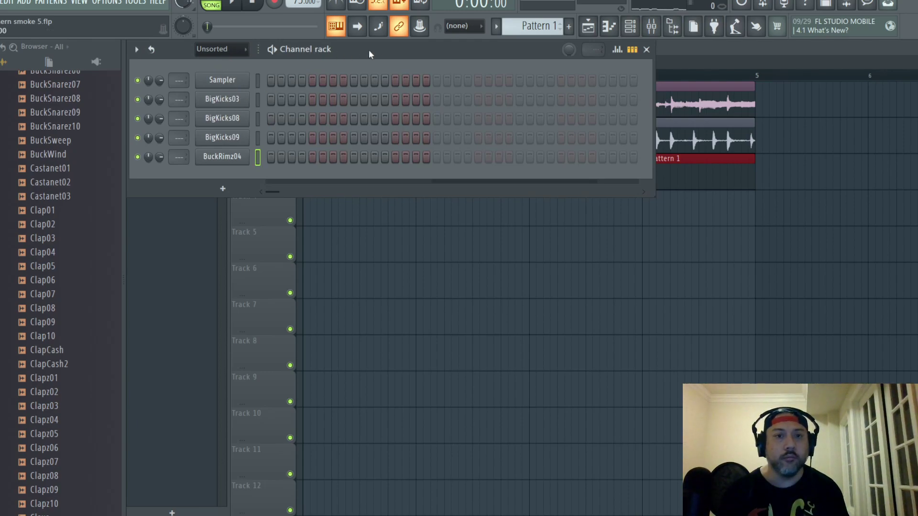
pyautogui.click(271, 99)
pyautogui.press('space')
pyautogui.press('space')
pyautogui.press('space')
pyautogui.click(302, 119)
pyautogui.press('space')
pyautogui.press('space')
# - Add BuckRimz04 hits on steps 5 and 13, restarting playback to hear them in the beat
pyautogui.click(312, 157)
pyautogui.press('space')
pyautogui.press('space')
pyautogui.click(396, 157)
pyautogui.press('space')
pyautogui.press('space')
# - Add a BigKicks09 hit on step 7 and a BigKicks08 hit on step 11 while checking against the loop
pyautogui.click(334, 138)
pyautogui.press('space')
pyautogui.press('space')
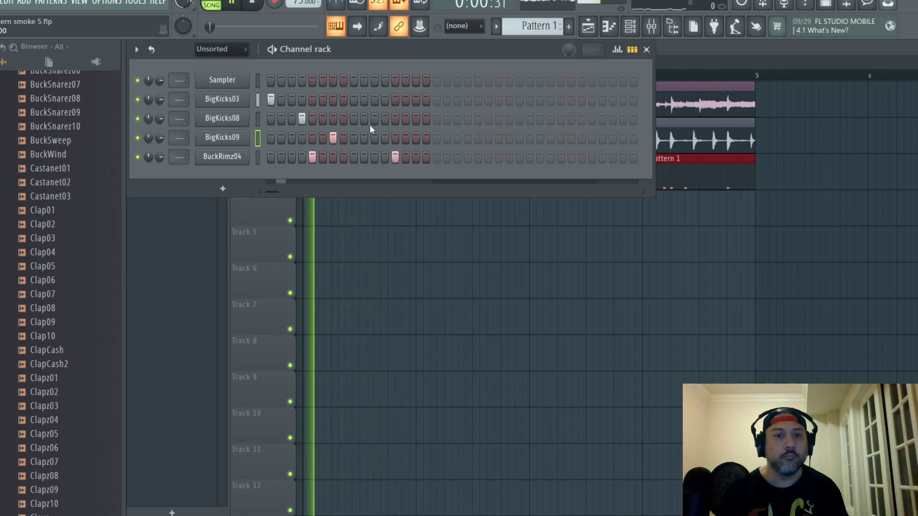
pyautogui.click(374, 117)
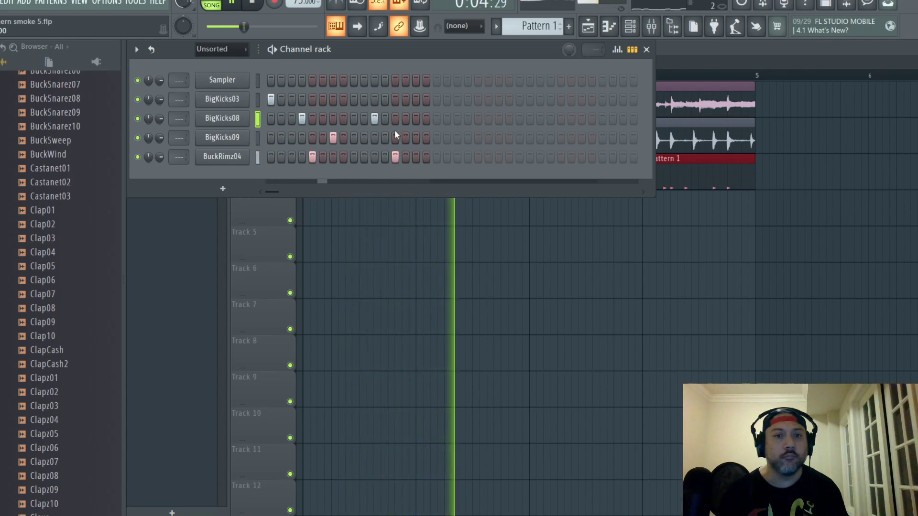
# - Move the first BigKicks08 hit from step 4 to step 3 and listen to the revised kick rhythm
pyautogui.click(301, 118)
pyautogui.press('space')
pyautogui.press('space')
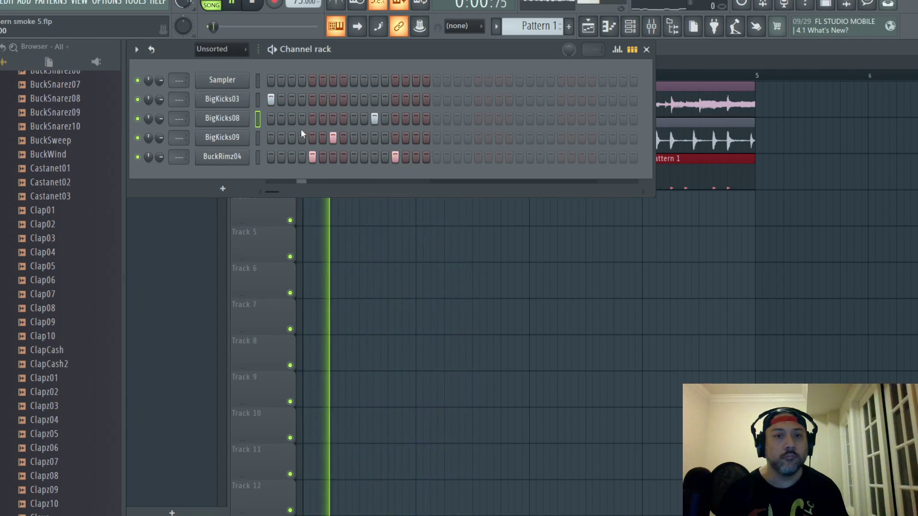
pyautogui.click(292, 120)
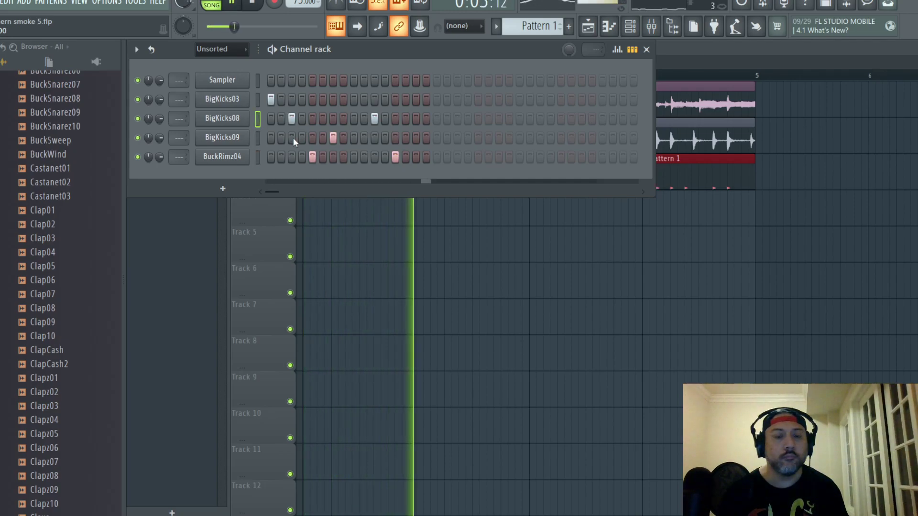
pyautogui.press('space')
pyautogui.press('space')
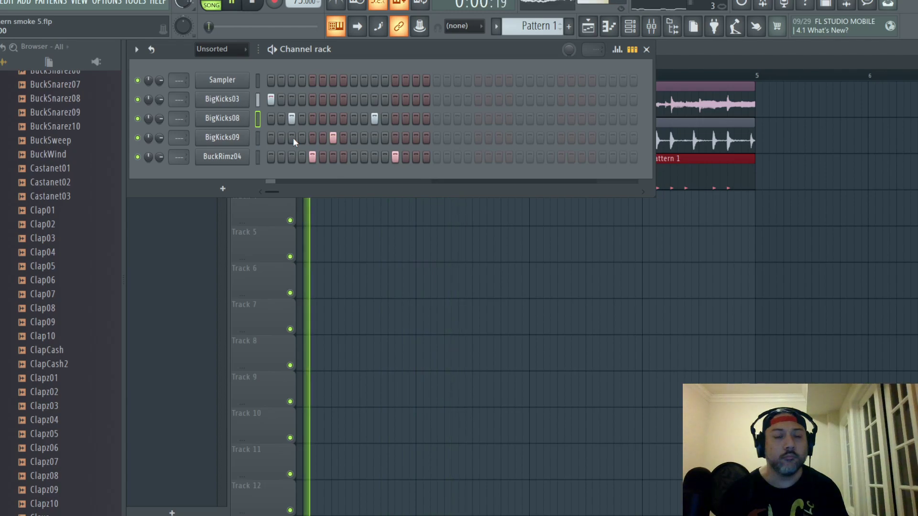
pyautogui.press('space')
# - Check the sampler settings of the BuckRimz04 channel, close them and play the beat
pyautogui.click(239, 158)
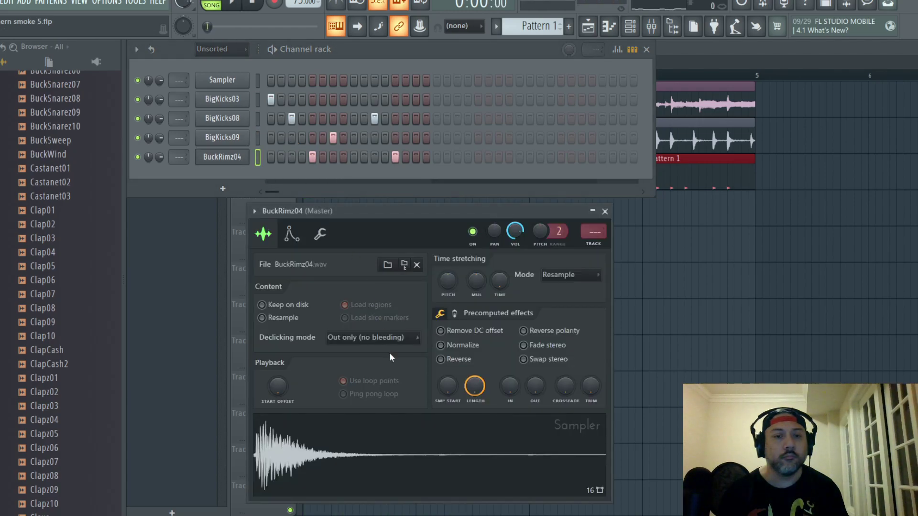
pyautogui.click(604, 211)
pyautogui.press('space')
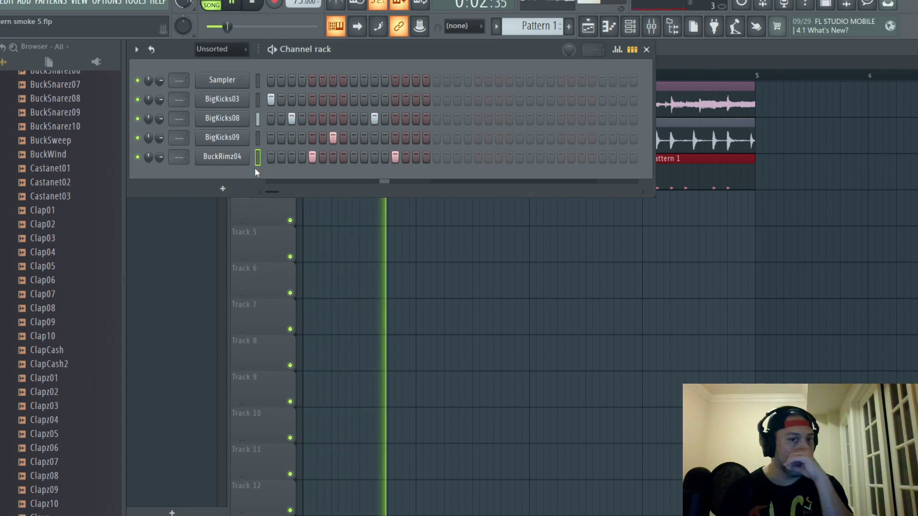
# - Route the BigKicks03 channel to mixer insert 3
pyautogui.click(232, 99)
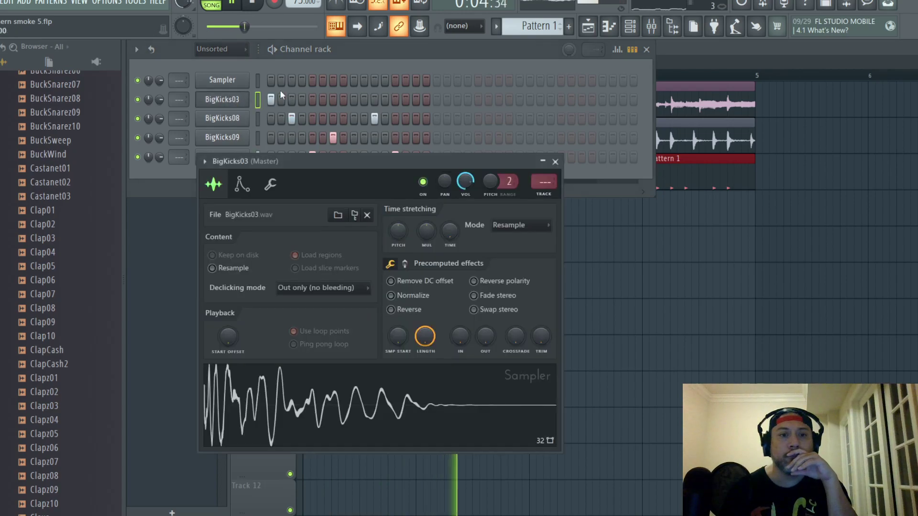
pyautogui.click(651, 26)
pyautogui.click(329, 76)
pyautogui.hotkey('ctrl', 'l')
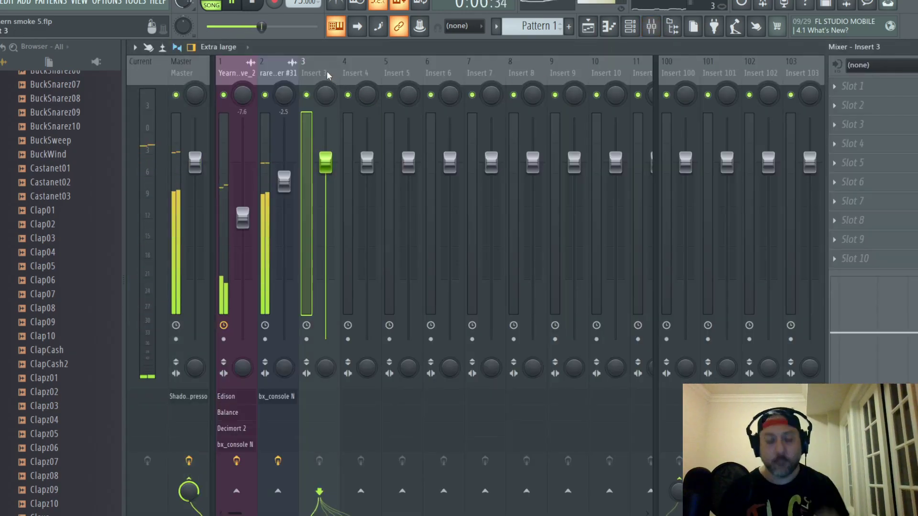
# - Route the BigKicks08 channel to mixer insert 4
pyautogui.click(630, 25)
pyautogui.click(222, 118)
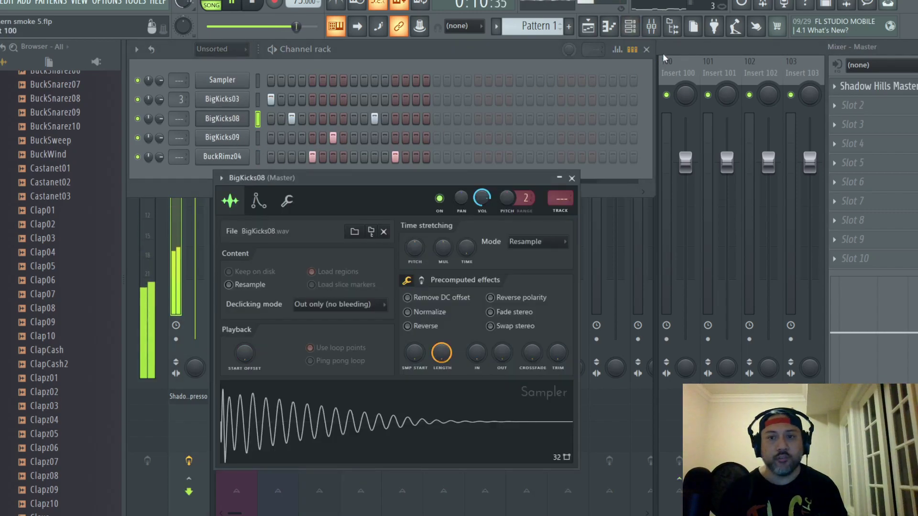
pyautogui.press('F9')
pyautogui.click(365, 77)
pyautogui.hotkey('ctrl', 'l')
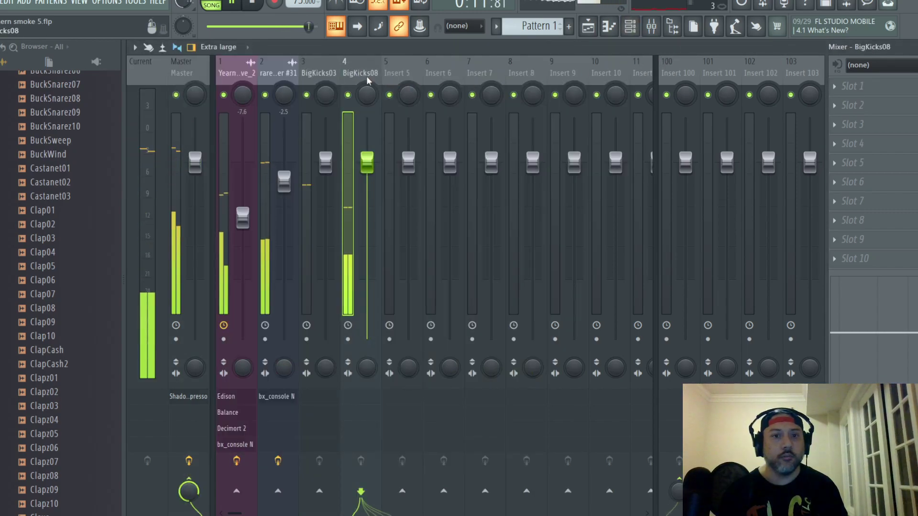
# - Route the BigKicks09 channel to mixer insert 5
pyautogui.click(630, 26)
pyautogui.click(223, 137)
pyautogui.press('F9')
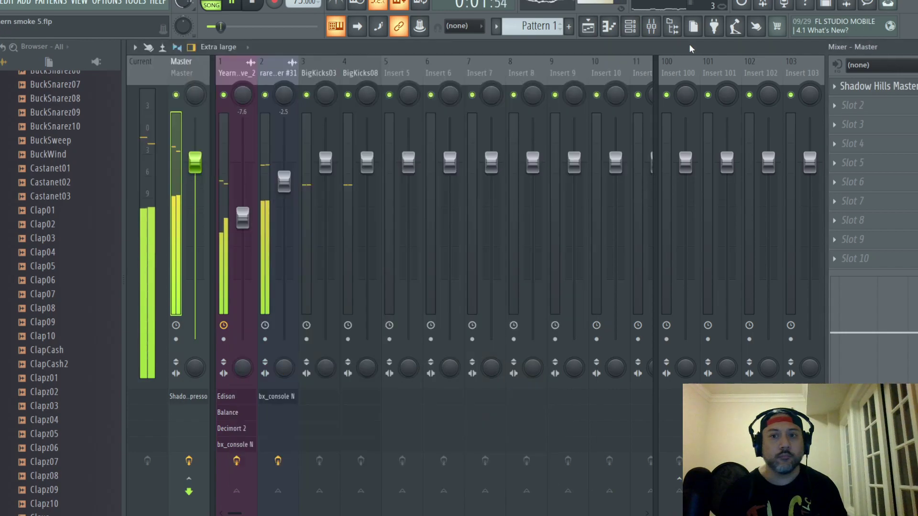
pyautogui.click(406, 76)
pyautogui.hotkey('ctrl', 'l')
# - Route the BuckRimz04 channel to mixer insert 6
pyautogui.click(630, 26)
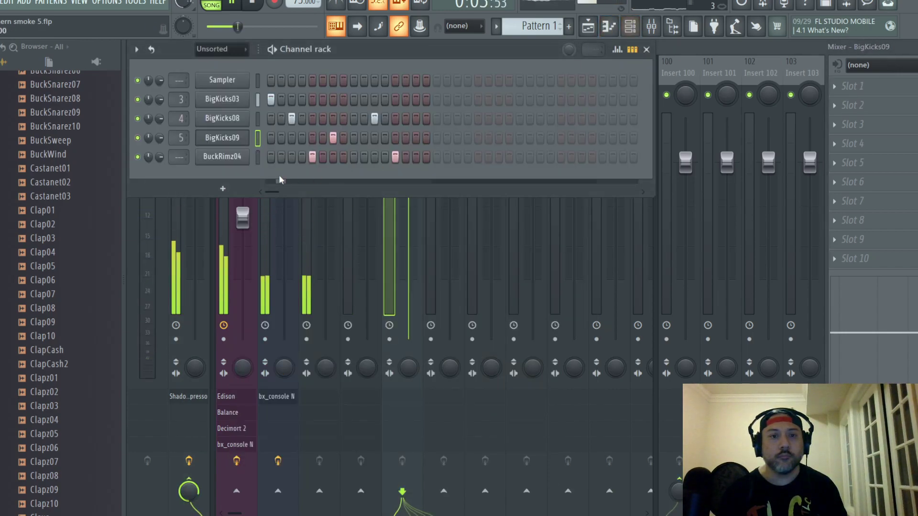
pyautogui.click(222, 154)
pyautogui.press('F9')
pyautogui.click(445, 75)
pyautogui.hotkey('ctrl', 'l')
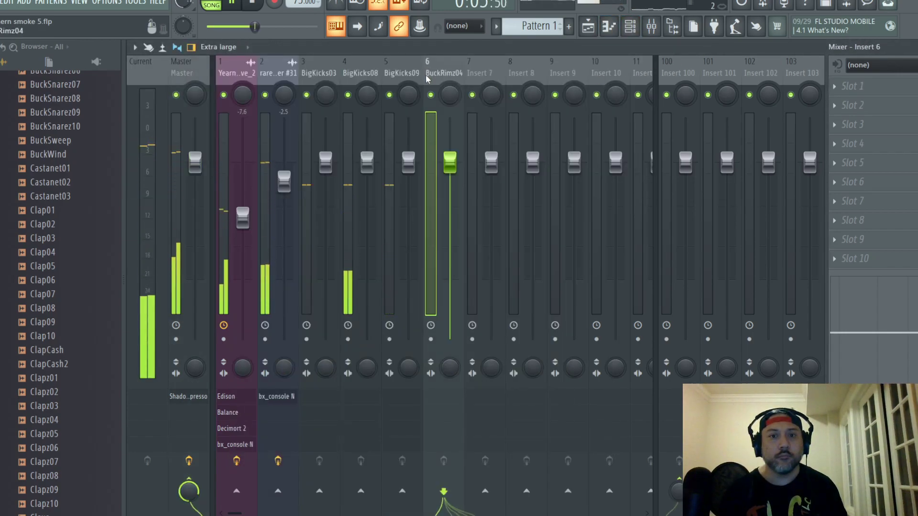
# - Show the plugin database in the browser and load bx_console N in the first effect slot of the BigKicks03 mixer track
pyautogui.click(43, 47)
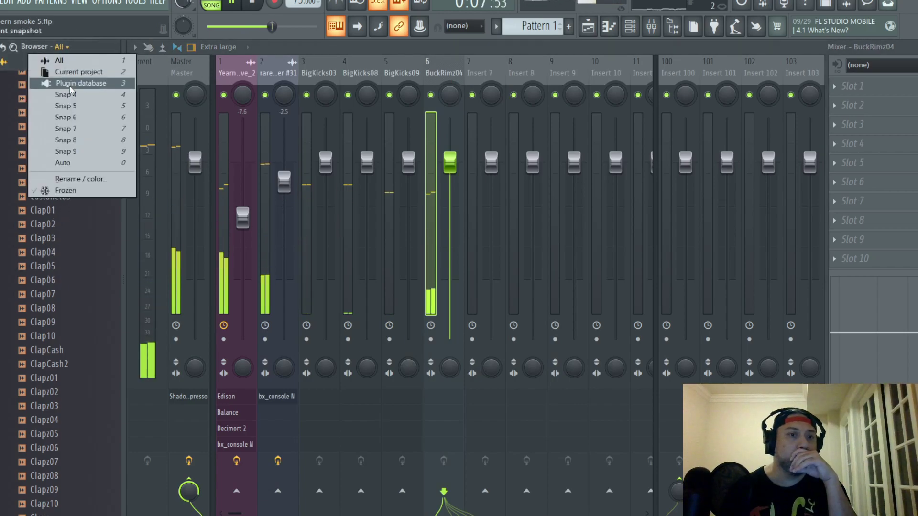
pyautogui.click(53, 81)
pyautogui.click(304, 69)
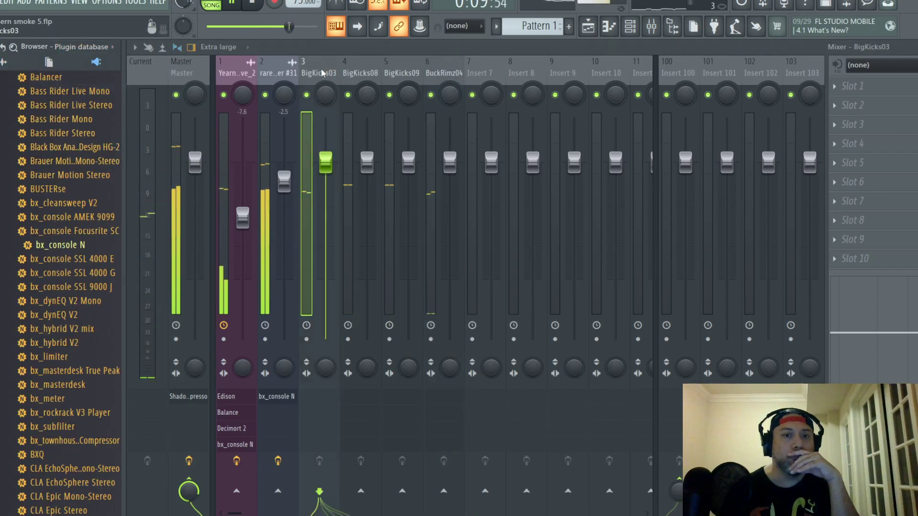
pyautogui.moveTo(60, 244); pyautogui.dragTo(823, 109)
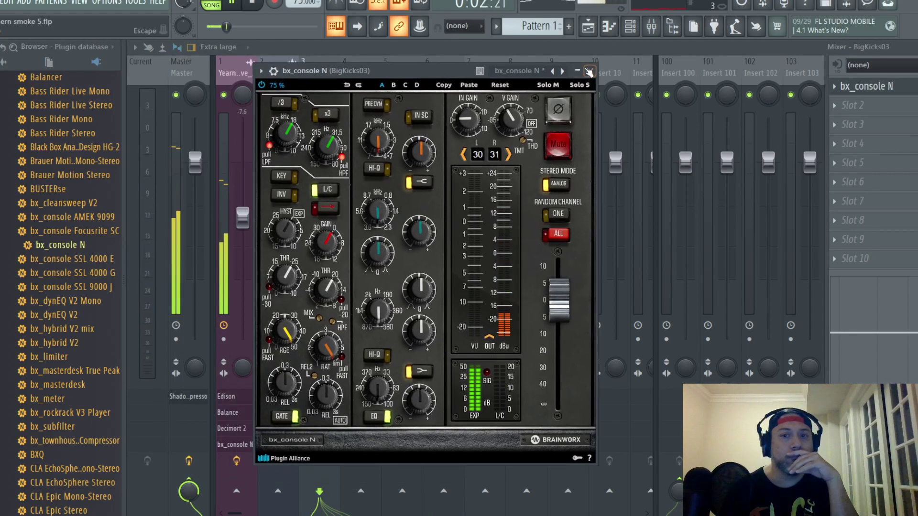
pyautogui.click(589, 72)
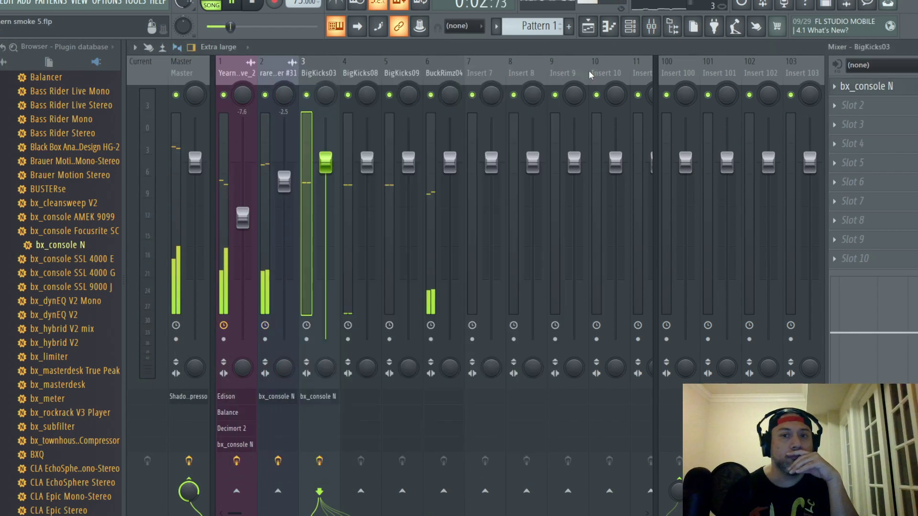
# - Load bx_console N in the first effect slot of the BigKicks08 mixer track and close its window
pyautogui.click(360, 73)
pyautogui.moveTo(70, 253); pyautogui.dragTo(854, 87)
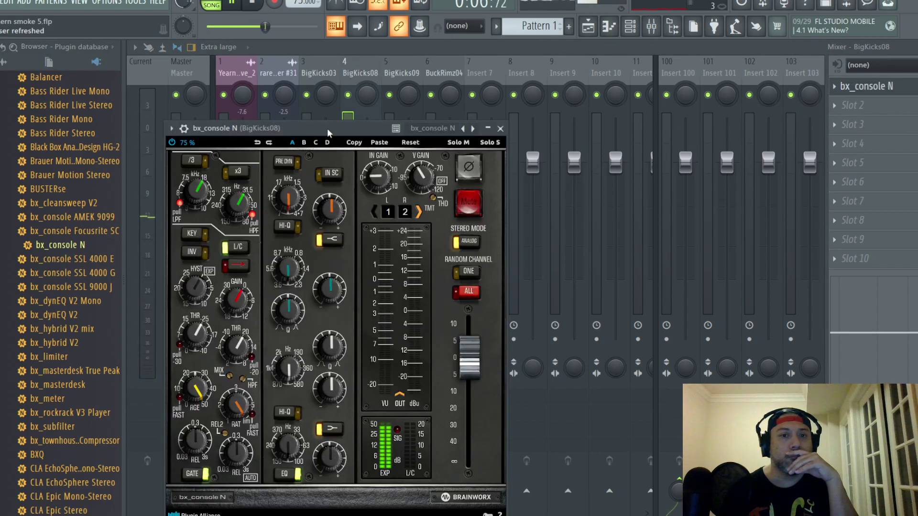
pyautogui.moveTo(327, 128); pyautogui.dragTo(432, 79)
pyautogui.click(605, 80)
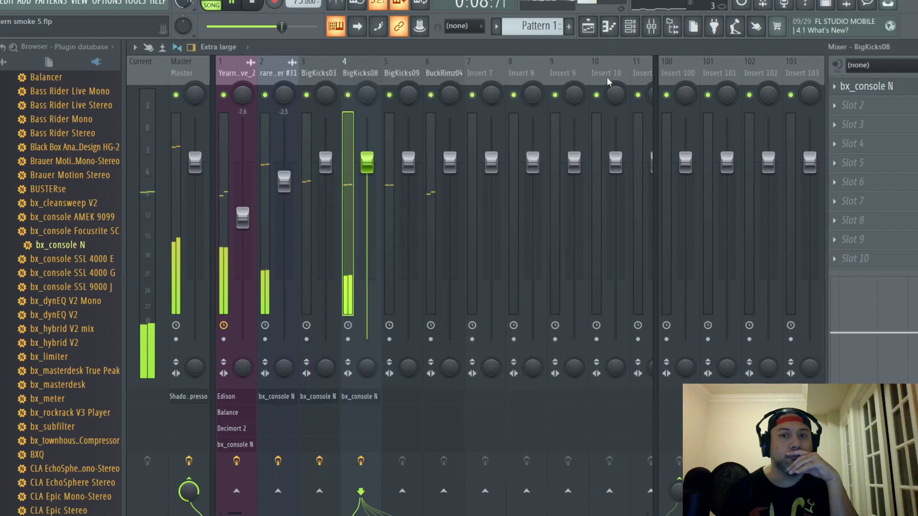
# - Load bx_console N in the first effect slot of the BigKicks09 mixer track and close its window
pyautogui.click(401, 72)
pyautogui.moveTo(70, 253); pyautogui.dragTo(856, 87)
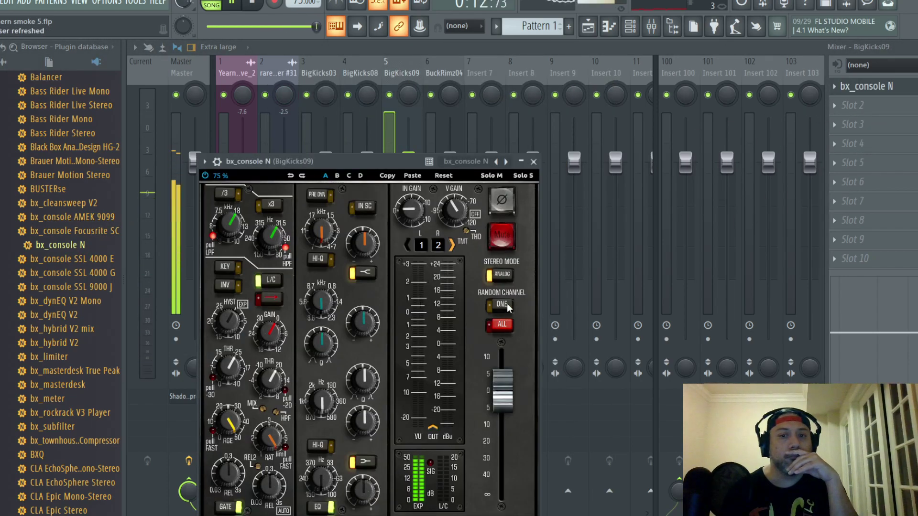
pyautogui.moveTo(400, 163); pyautogui.dragTo(471, 67)
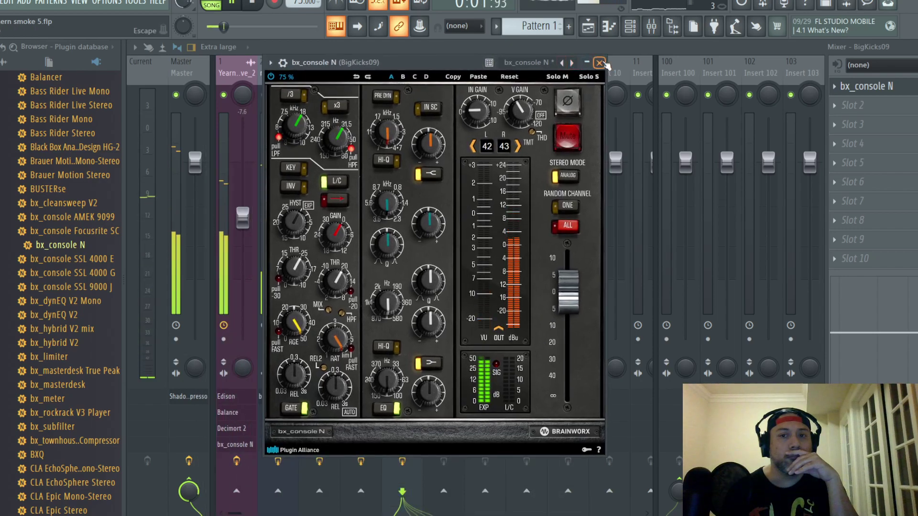
pyautogui.press('Escape')
# - Load bx_console N in the first effect slot of the BuckRimz04 mixer track and close its window
pyautogui.click(440, 95)
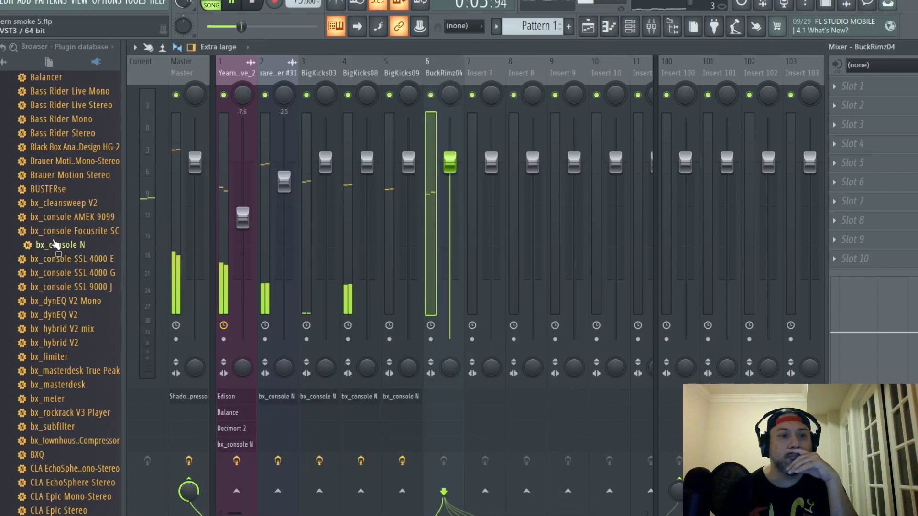
pyautogui.moveTo(67, 245); pyautogui.dragTo(861, 88)
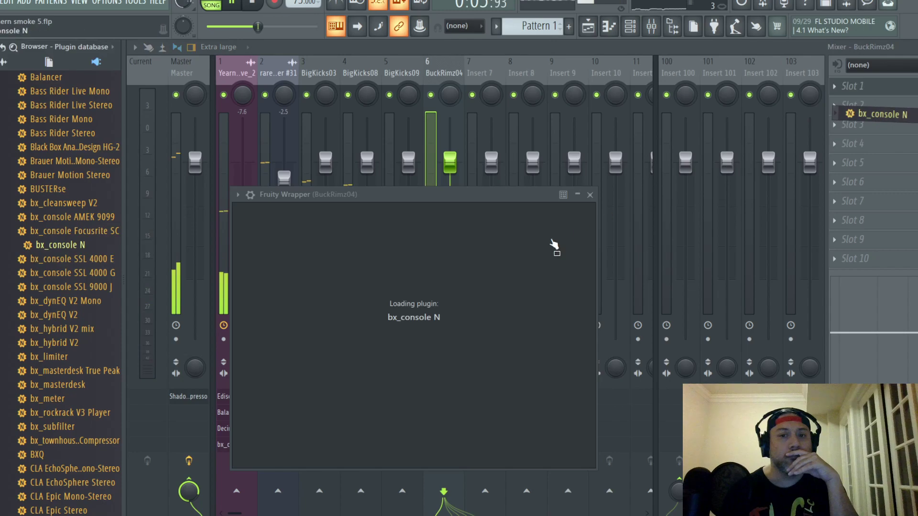
pyautogui.moveTo(414, 193); pyautogui.dragTo(451, 90)
pyautogui.click(603, 90)
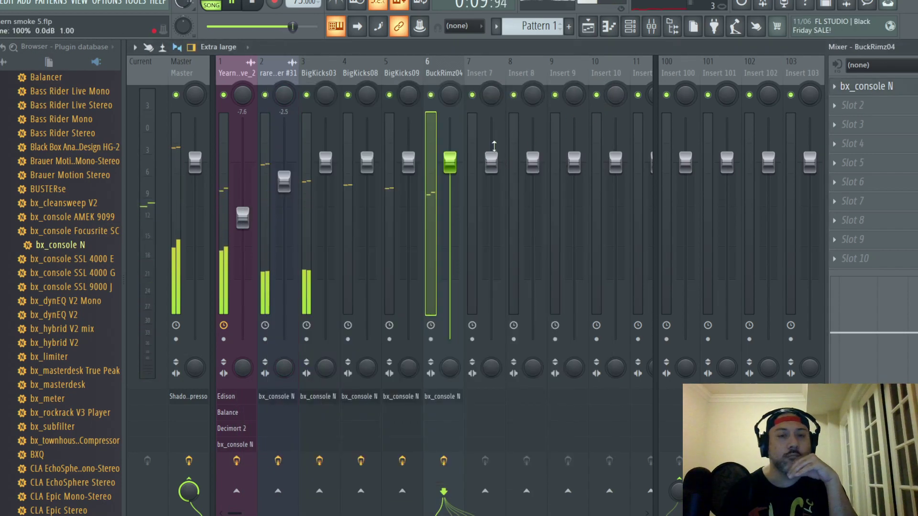
# - Set the BigKicks03 bx_console N compressor to a 4.1:1 ratio, 0.03 release and +5.0 dB threshold
pyautogui.rightClick(308, 94)
pyautogui.click(318, 397)
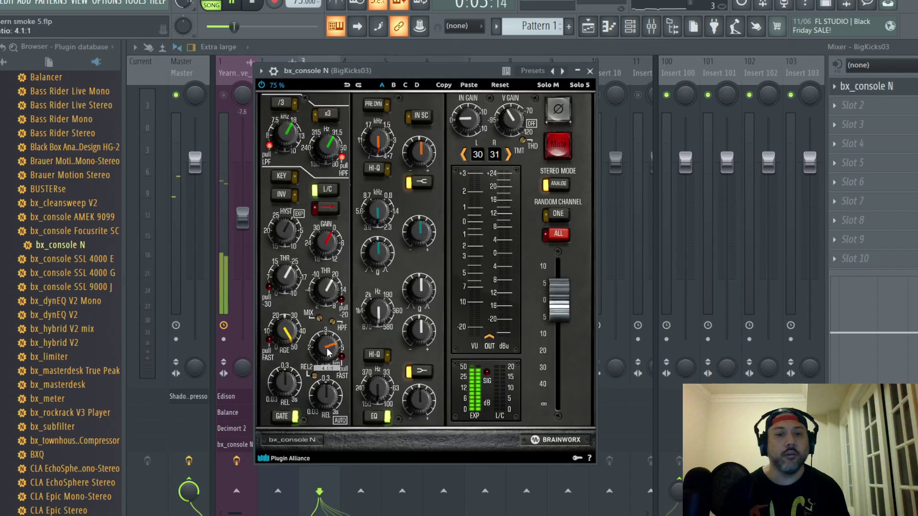
pyautogui.moveTo(325, 398)
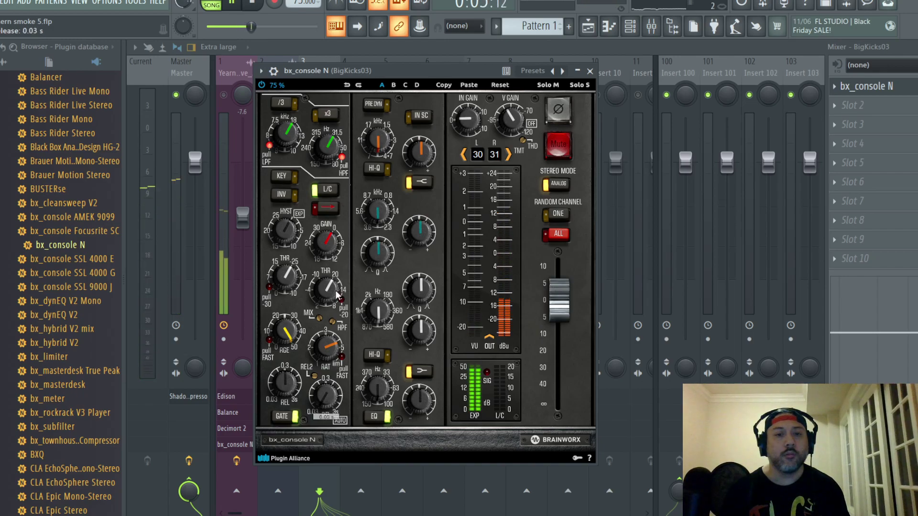
pyautogui.scroll(-3, 326, 290)
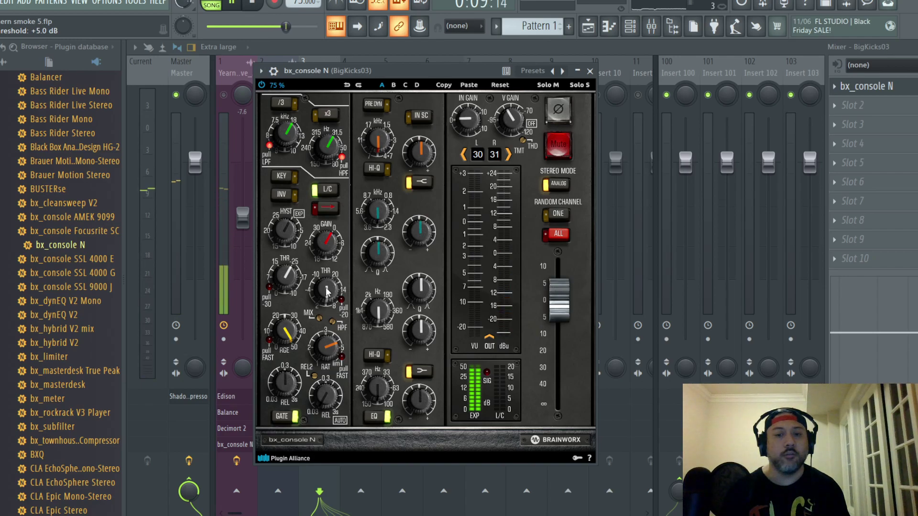
# - Shape BigKicks03 in bx_console N with threshold +8 dB, pre-dynamics EQ, low band 73.5 Hz at +3 dB and high-mid gain +0.3 dB
pyautogui.scroll(2, 326, 290)
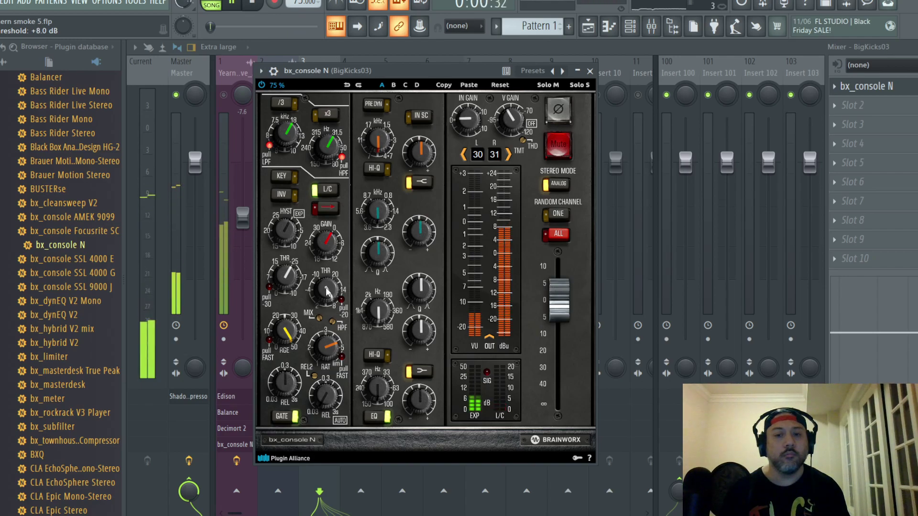
pyautogui.moveTo(385, 380); pyautogui.dragTo(386, 394)
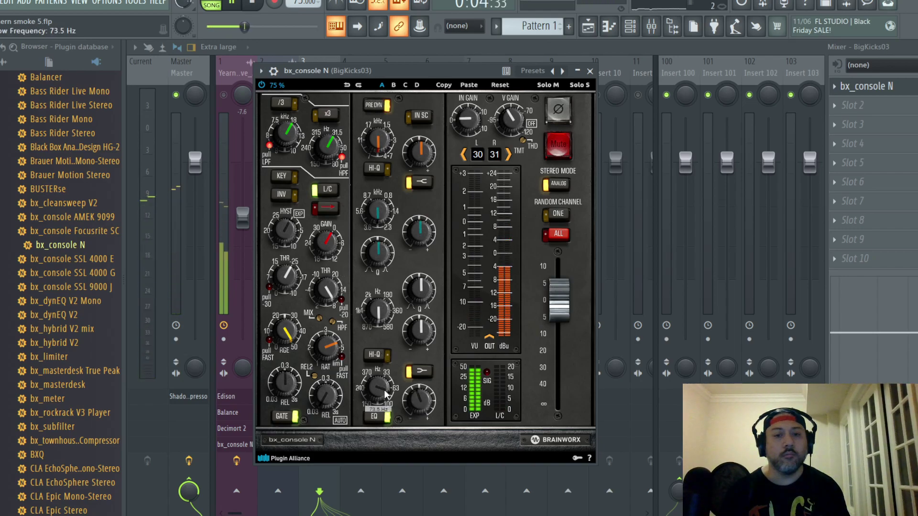
pyautogui.moveTo(414, 407); pyautogui.dragTo(416, 401)
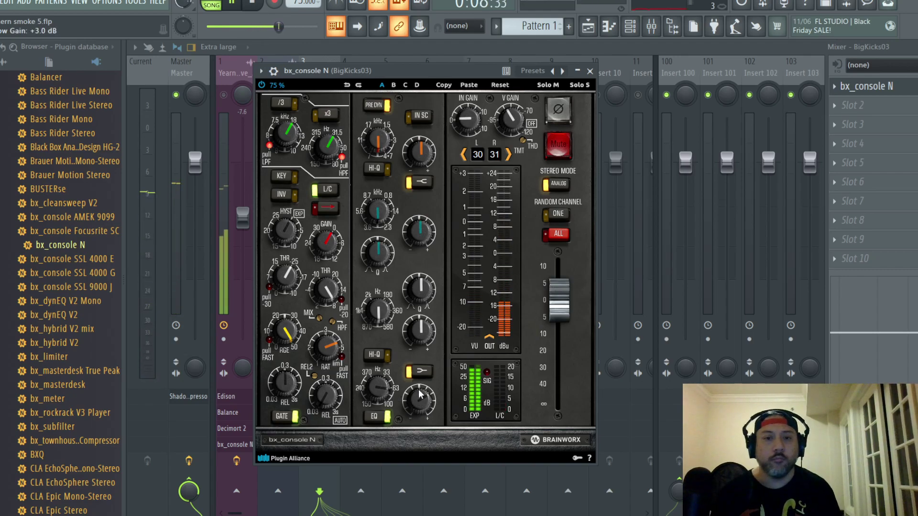
pyautogui.moveTo(425, 341); pyautogui.dragTo(423, 333)
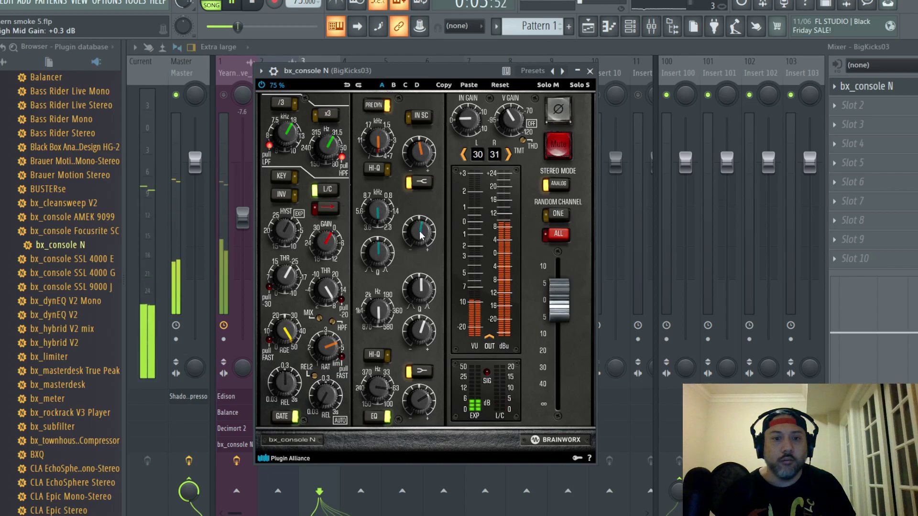
pyautogui.click(590, 71)
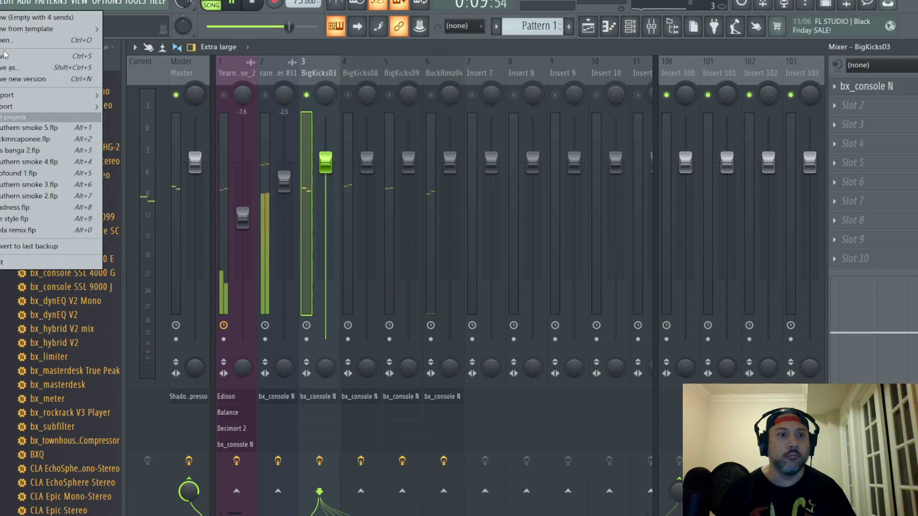
# - In BigKicks08's bx_console N, set the compressor release to 0.05 s, lower its threshold and place the EQ before the dynamics
pyautogui.click(361, 73)
pyautogui.click(359, 397)
pyautogui.moveTo(341, 355); pyautogui.dragTo(341, 357)
pyautogui.click(344, 403)
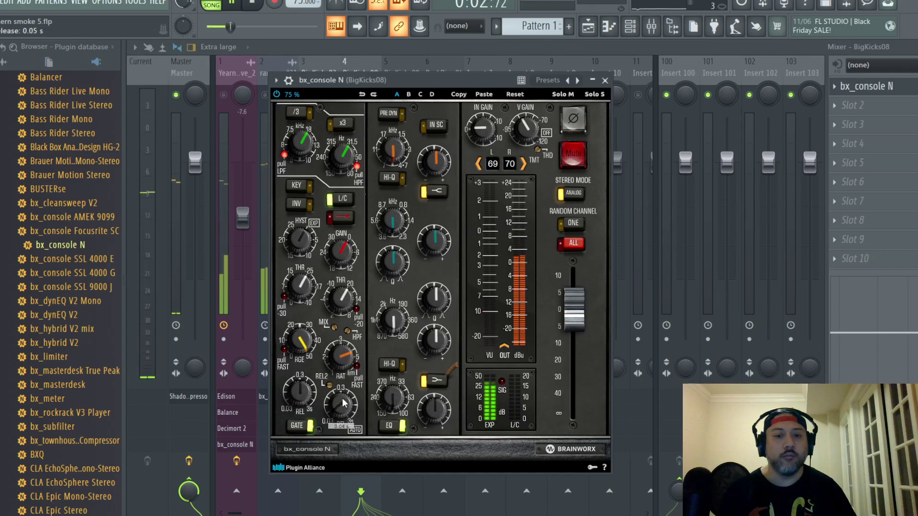
pyautogui.moveTo(341, 298); pyautogui.dragTo(341, 296)
pyautogui.scroll(-4, 341, 297)
pyautogui.scroll(1, 341, 297)
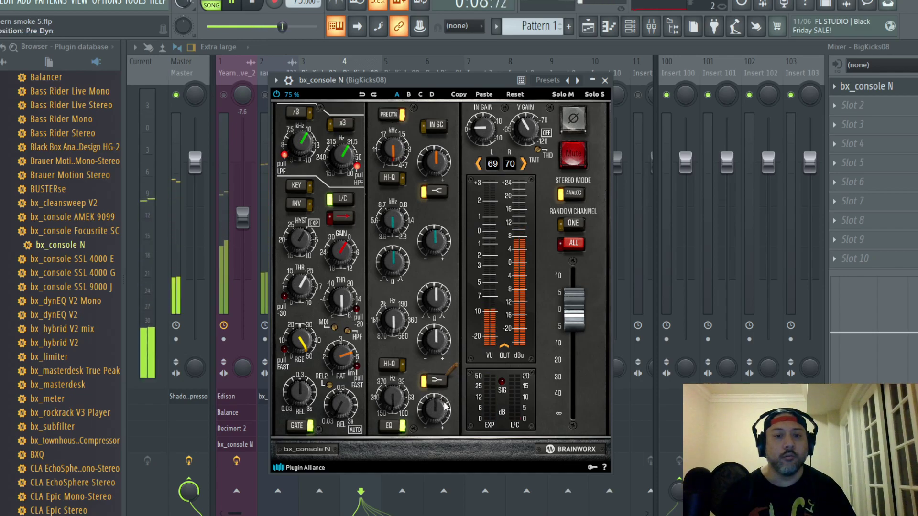
# - Boost BigKicks08's low EQ gain, set its high gain to +1 dB, and raise the channel fader to 0.2 dB
pyautogui.moveTo(437, 415)
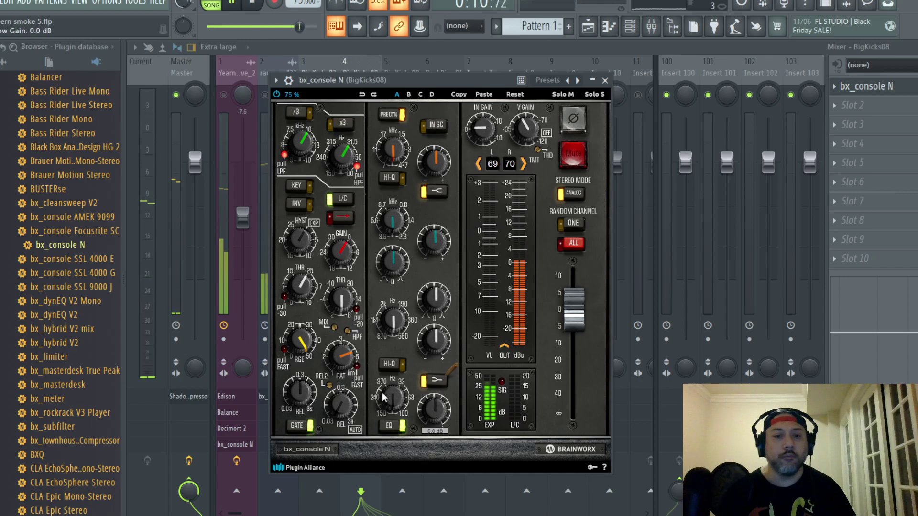
pyautogui.moveTo(397, 398)
pyautogui.moveTo(432, 412); pyautogui.dragTo(437, 354)
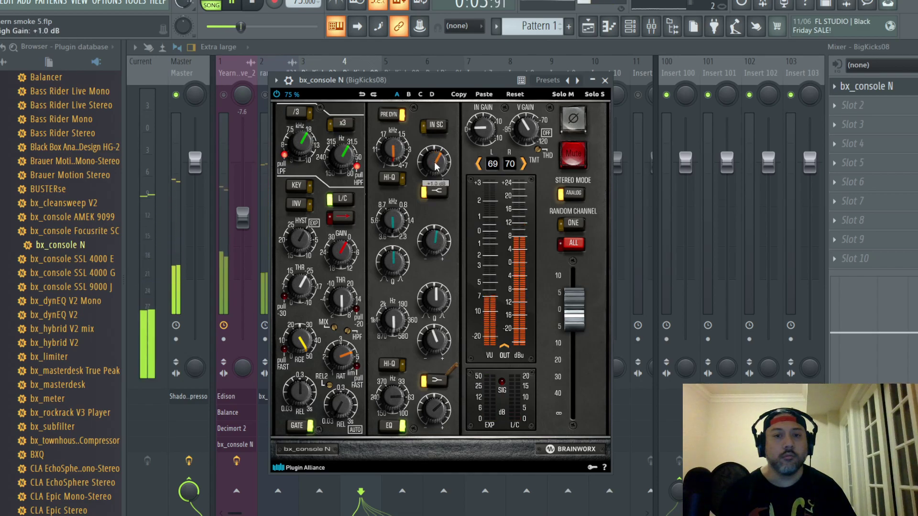
pyautogui.press('Escape')
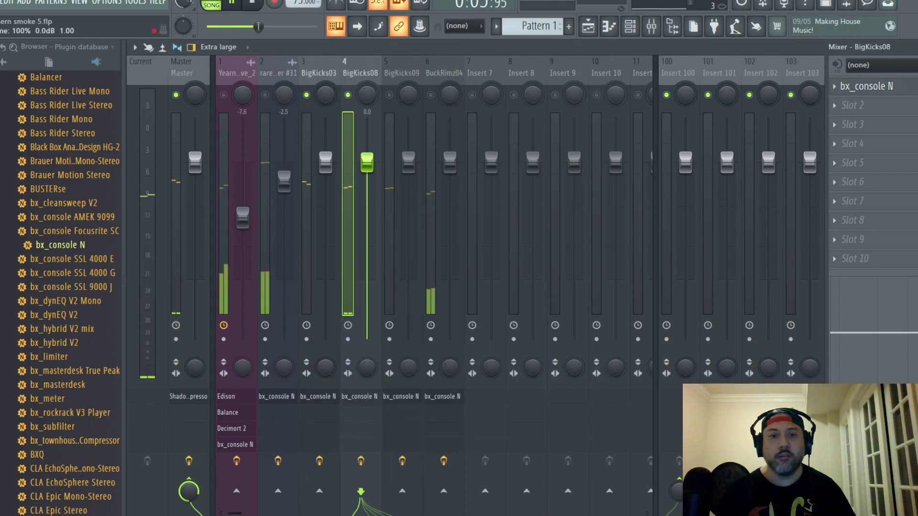
pyautogui.scroll(1, 362, 169)
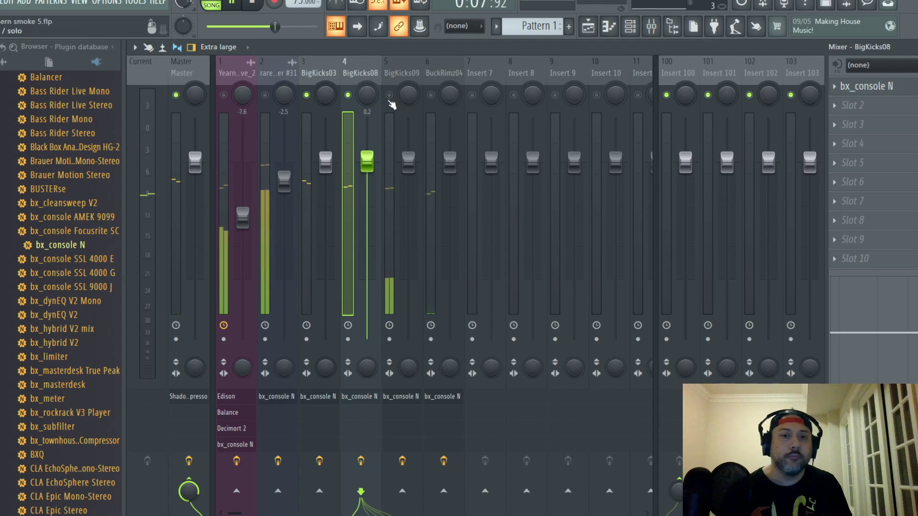
# - In BigKicks09's bx_console N, set the compressor threshold to +7 dB, enable pre-dynamics EQ and set the high-mid gain to +0.3 dB
pyautogui.click(401, 85)
pyautogui.click(866, 86)
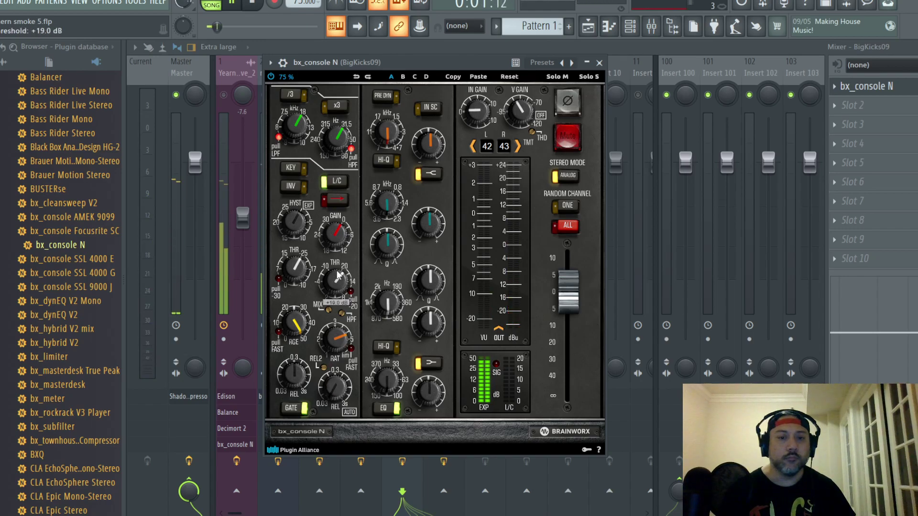
pyautogui.moveTo(338, 274); pyautogui.dragTo(341, 284)
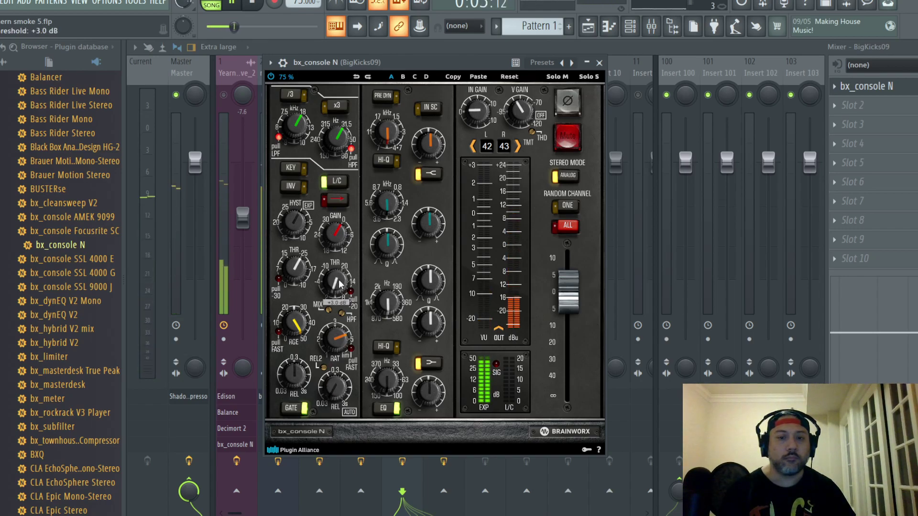
pyautogui.scroll(-1, 340, 283)
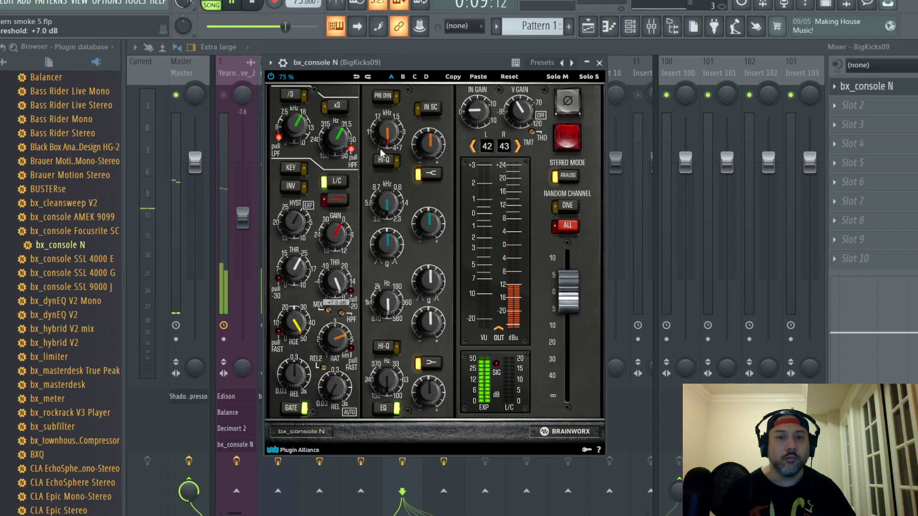
pyautogui.click(383, 101)
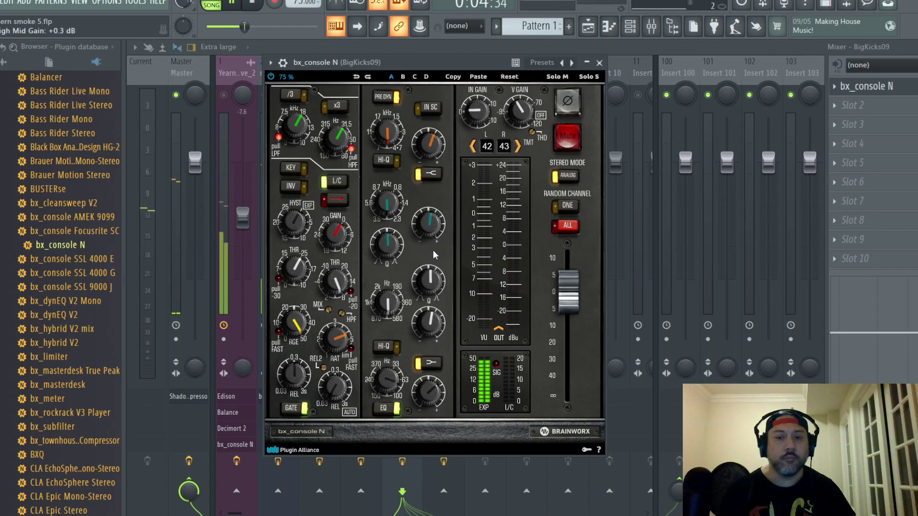
pyautogui.click(599, 62)
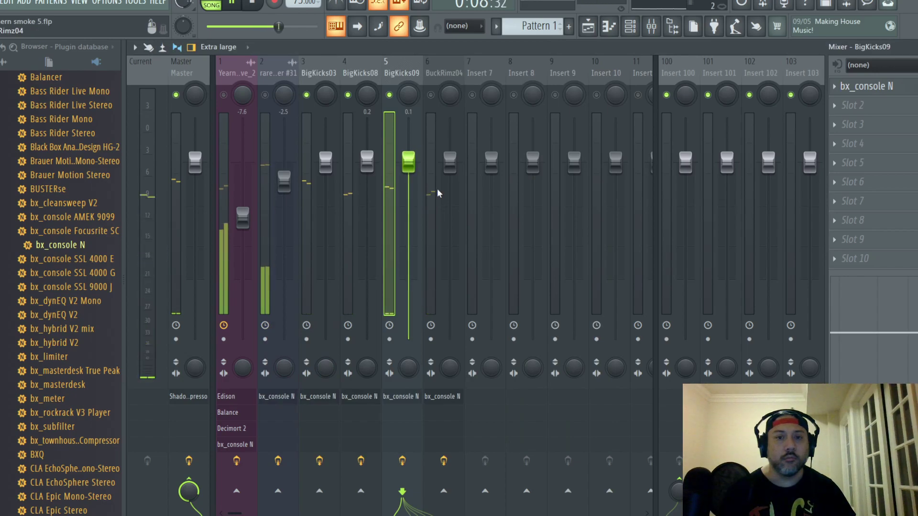
# - In BuckRimz04's bx_console N, lower the compressor threshold, enable pre-dynamics EQ and set the low gain to -0.7 dB
pyautogui.click(443, 66)
pyautogui.click(870, 86)
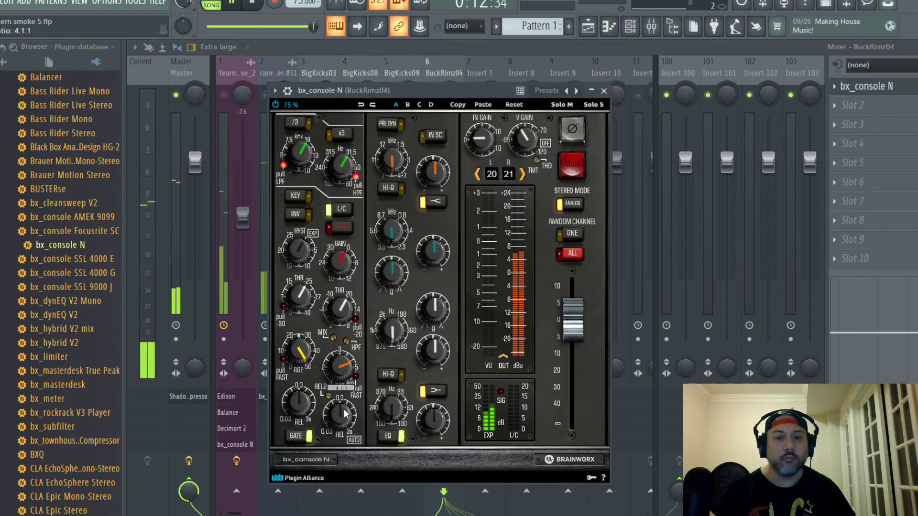
pyautogui.scroll(3, 337, 311)
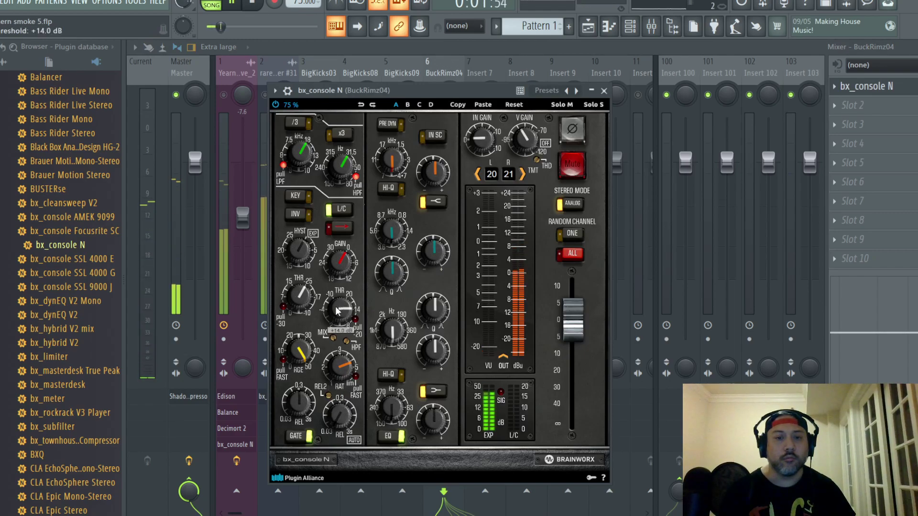
pyautogui.scroll(-2, 345, 314)
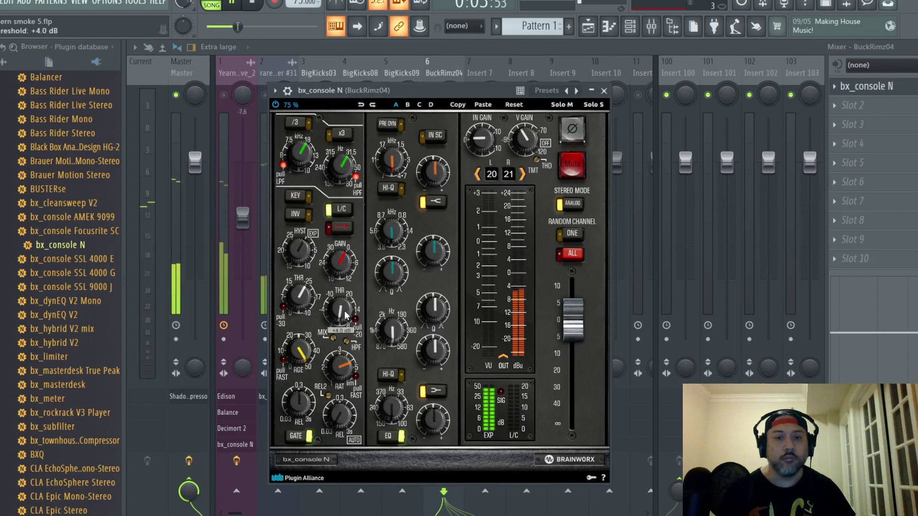
pyautogui.scroll(-2, 346, 314)
pyautogui.scroll(1, 436, 173)
pyautogui.scroll(-1, 444, 418)
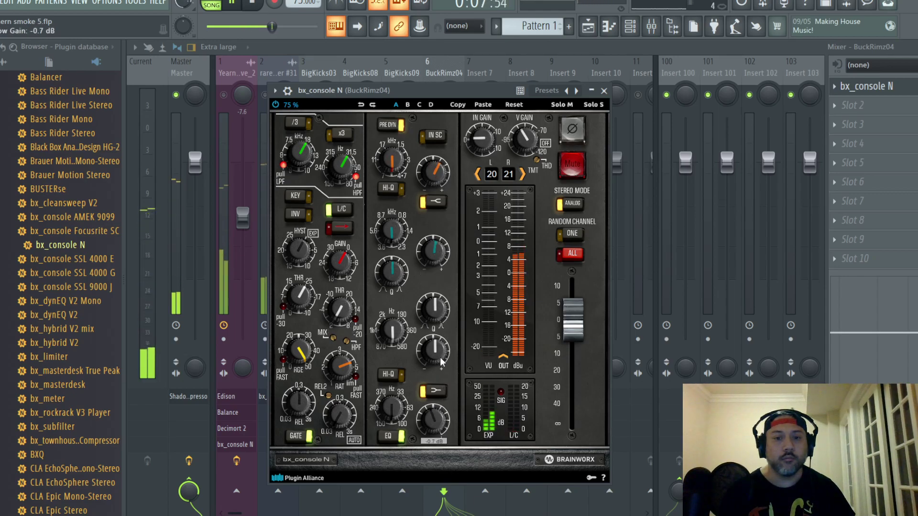
pyautogui.click(605, 90)
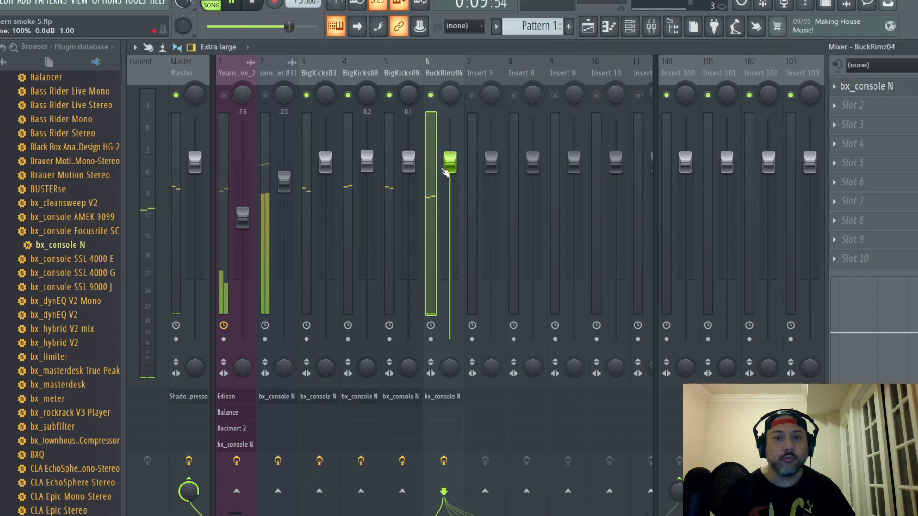
# - Balance the mixer faders with BuckRimz04 at 0.2 dB, the rare drums at -2.7 dB and the unmuted Yearning sample track at -6.7 dB
pyautogui.scroll(1, 450, 163)
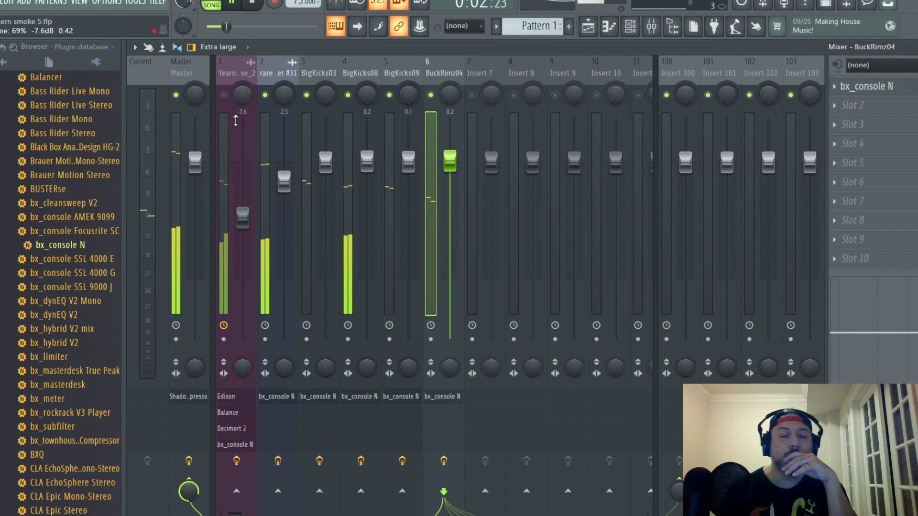
pyautogui.click(284, 181)
pyautogui.click(224, 94)
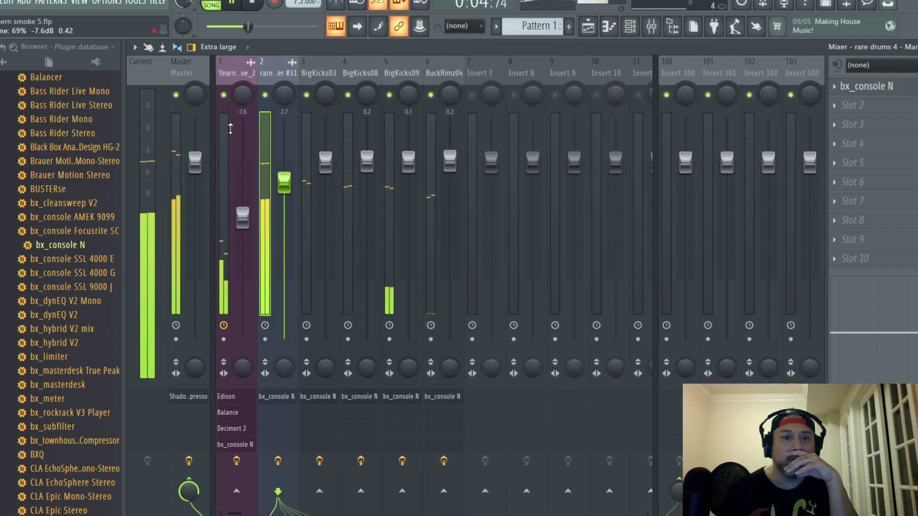
pyautogui.moveTo(242, 218); pyautogui.dragTo(242, 211)
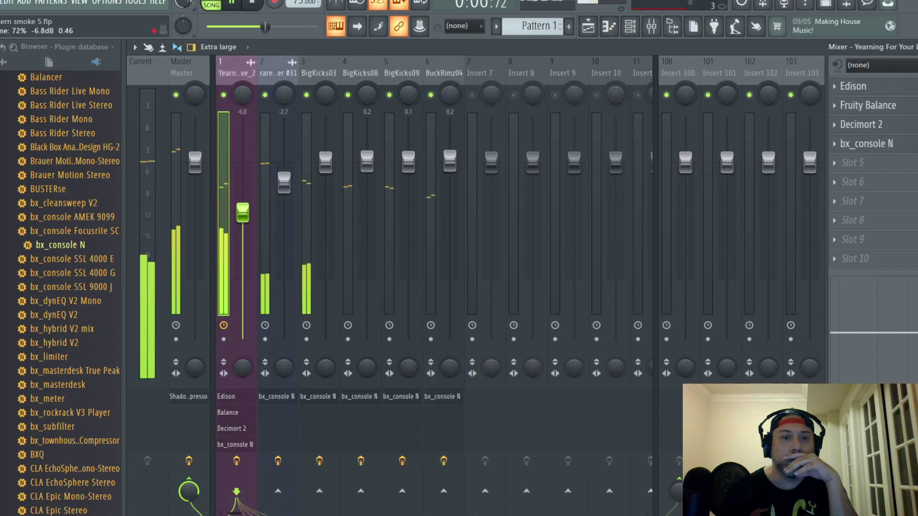
pyautogui.click(7, 2)
pyautogui.click(35, 90)
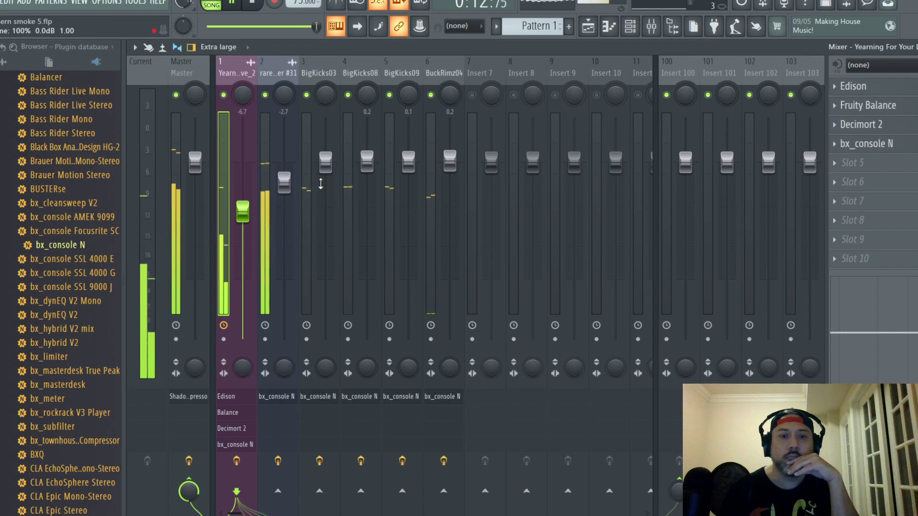
pyautogui.click(7, 3)
pyautogui.press('Escape')
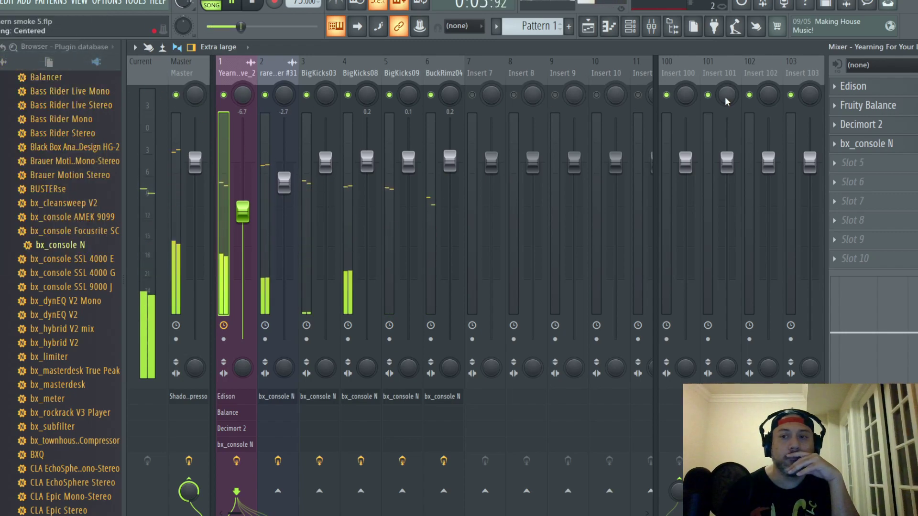
# - Switch the browser from the plugin database to all content and look through the drum kit for the Shakez samples
pyautogui.click(79, 47)
pyautogui.click(60, 60)
pyautogui.scroll(-8, 81, 265)
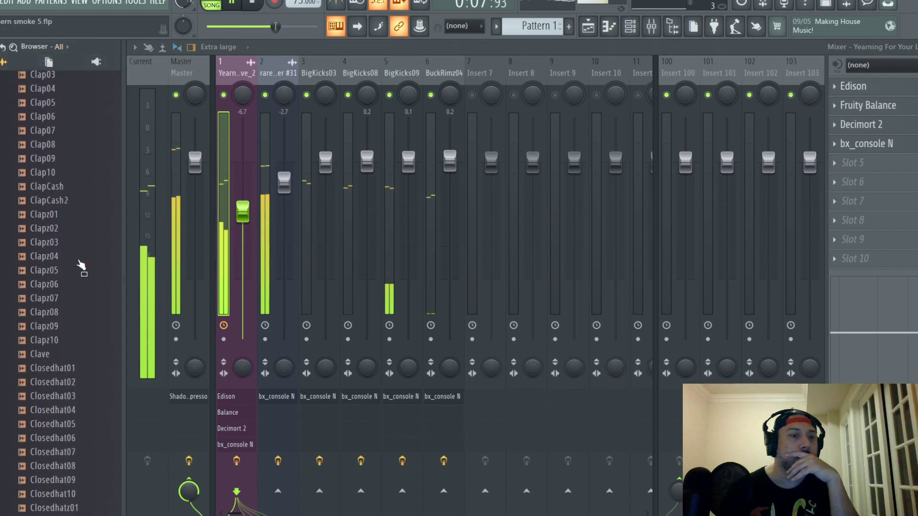
pyautogui.scroll(-20, 67, 213)
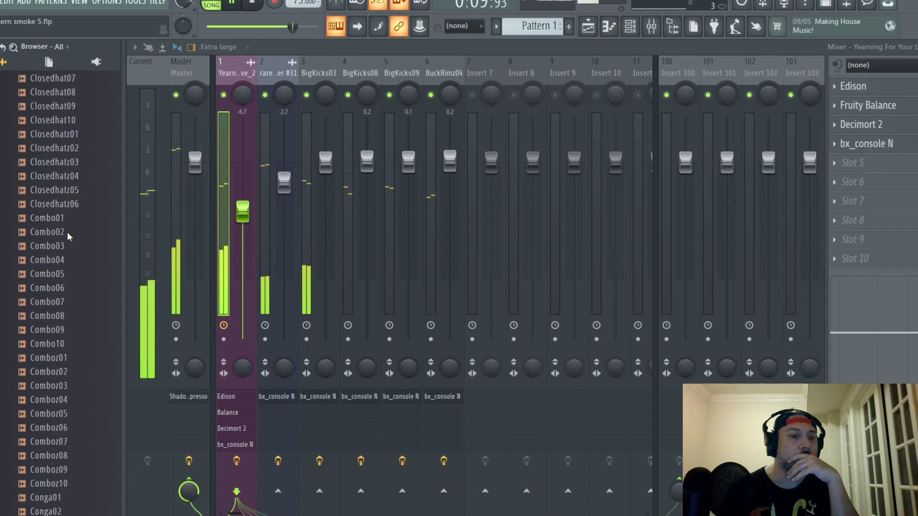
pyautogui.scroll(-20, 67, 233)
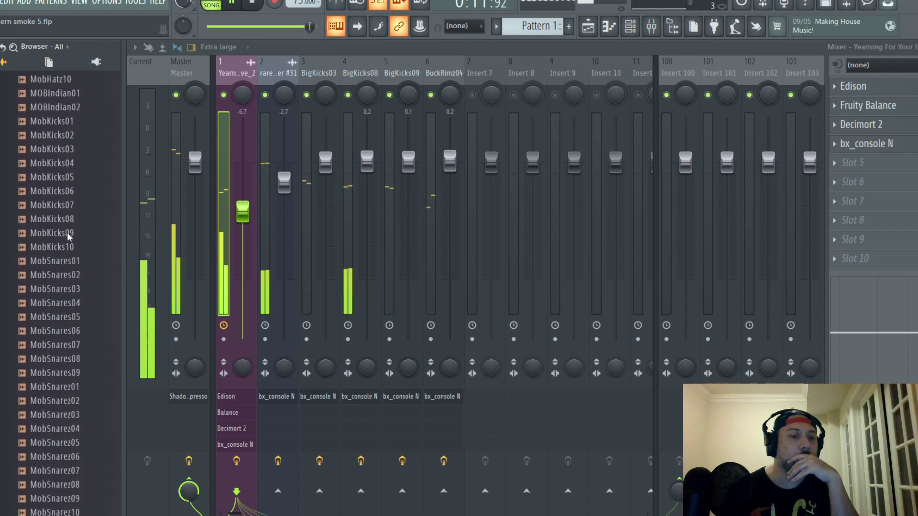
pyautogui.scroll(4, 56, 183)
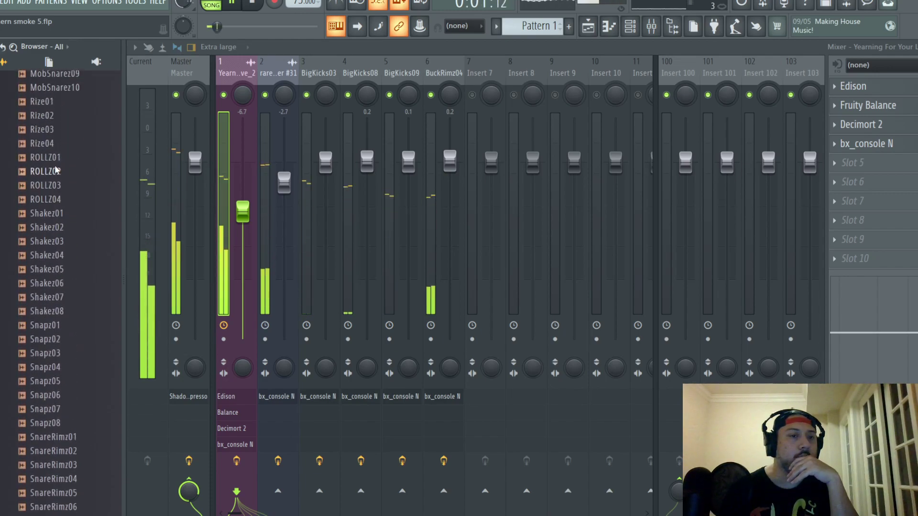
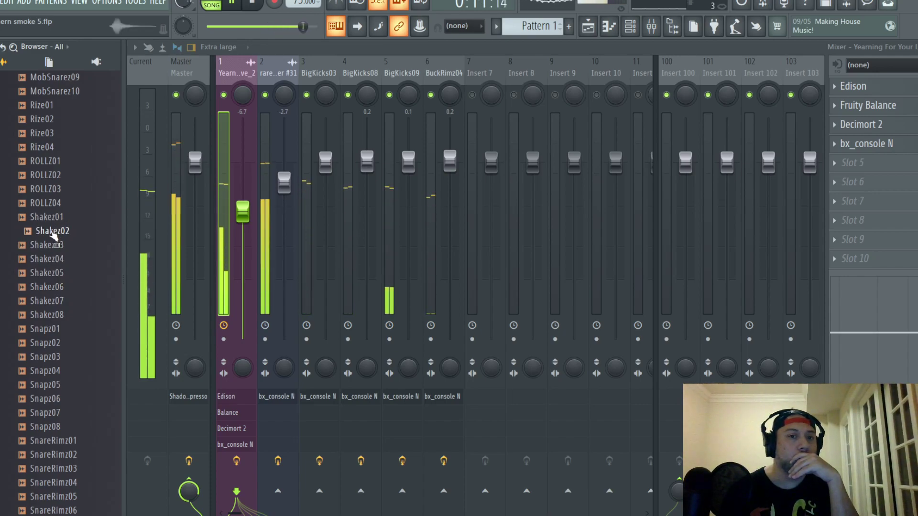
# - Audition several Shakez samples and add Shakez06 as a new channel below BuckRimz04 in the channel rack
pyautogui.click(47, 288)
pyautogui.click(52, 315)
pyautogui.click(53, 305)
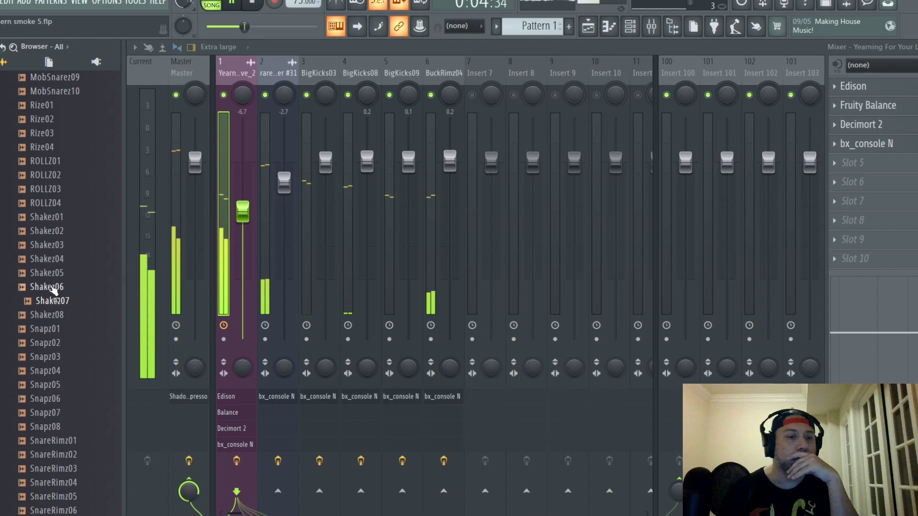
pyautogui.click(53, 288)
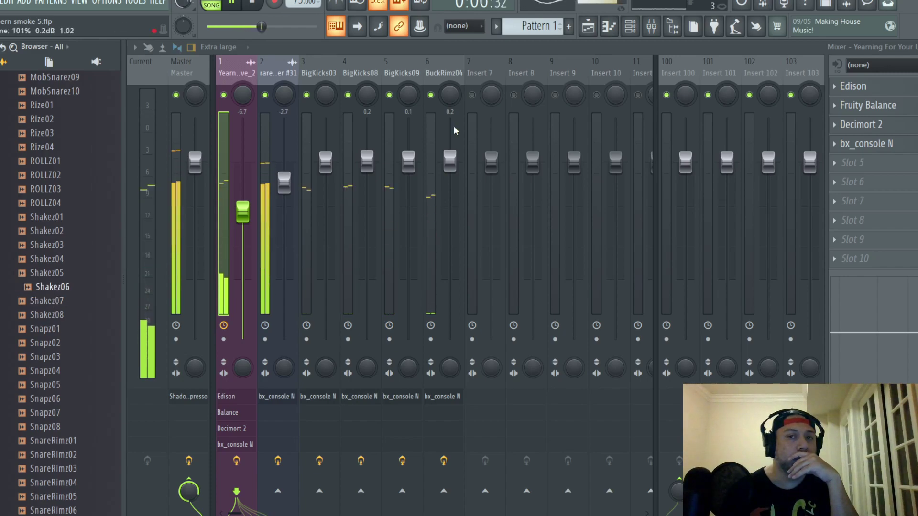
pyautogui.press('F6')
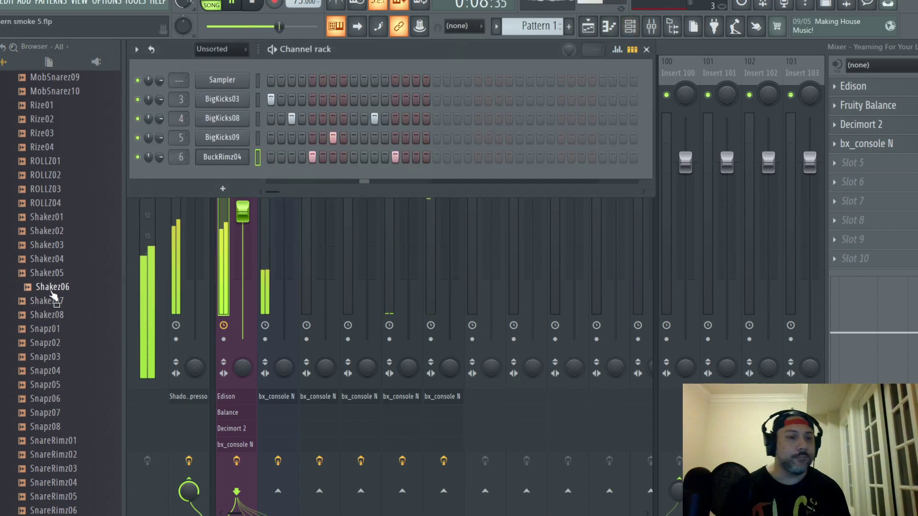
pyautogui.moveTo(52, 293); pyautogui.dragTo(224, 178)
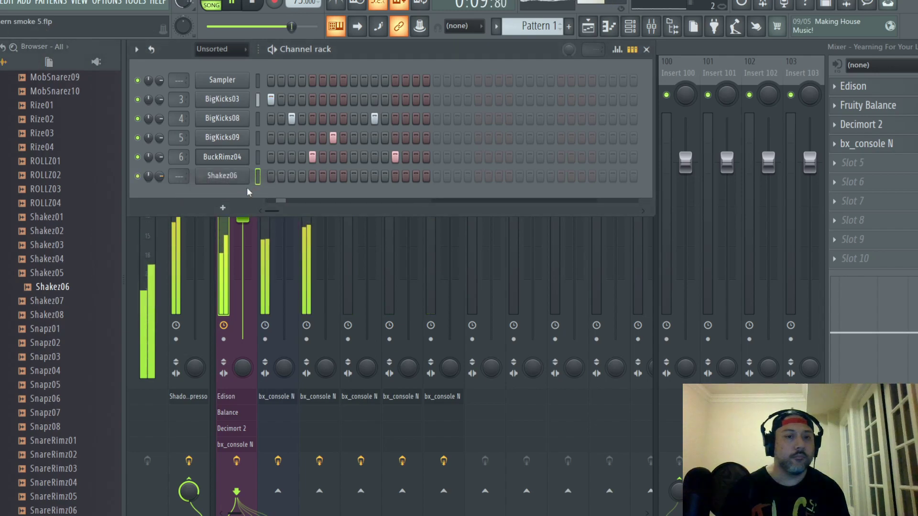
# - Fill every fourth step of the Shakez06 channel with a hit and restart playback
pyautogui.rightClick(224, 178)
pyautogui.click(406, 229)
pyautogui.press('space')
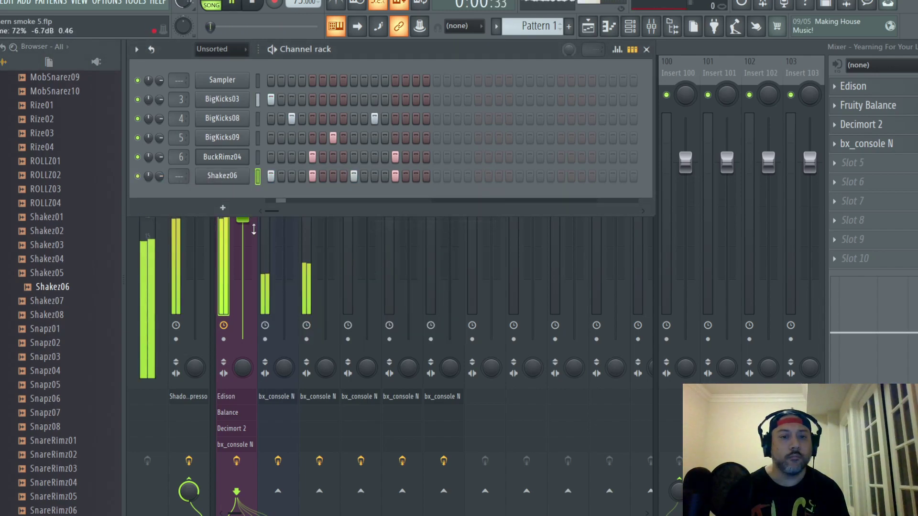
# - Route the Shakez06 channel to mixer insert 7
pyautogui.click(222, 177)
pyautogui.click(675, 45)
pyautogui.click(475, 78)
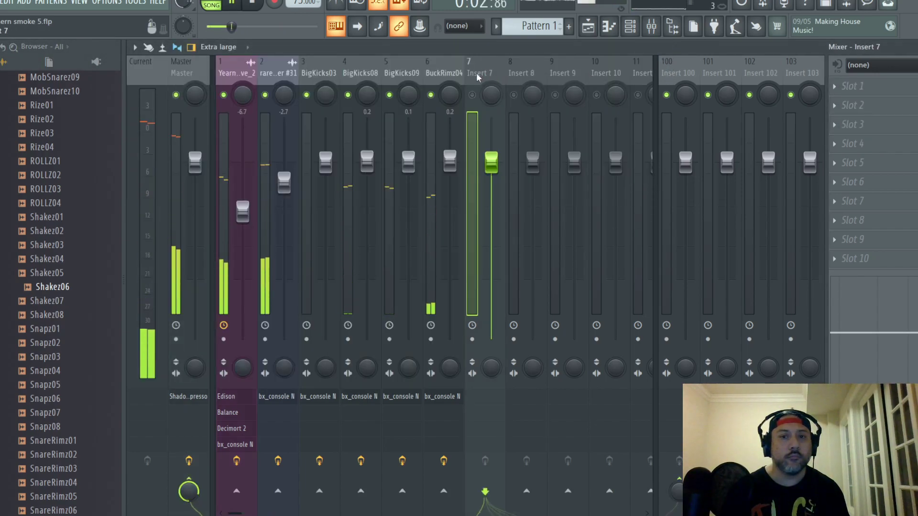
pyautogui.hotkey('ctrl', 'l')
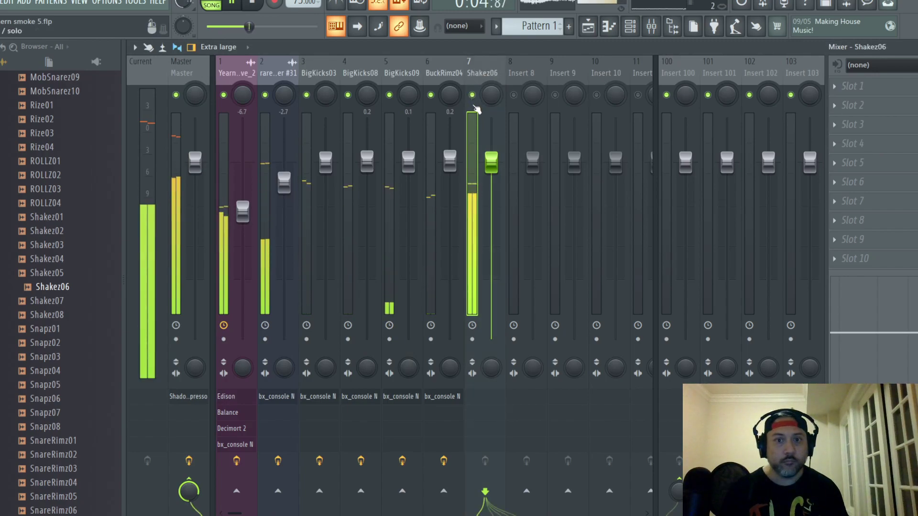
# - Switch the browser to the plugin database and load bx_console N into the first effect slot of the Shakez06 mixer track
pyautogui.click(48, 46)
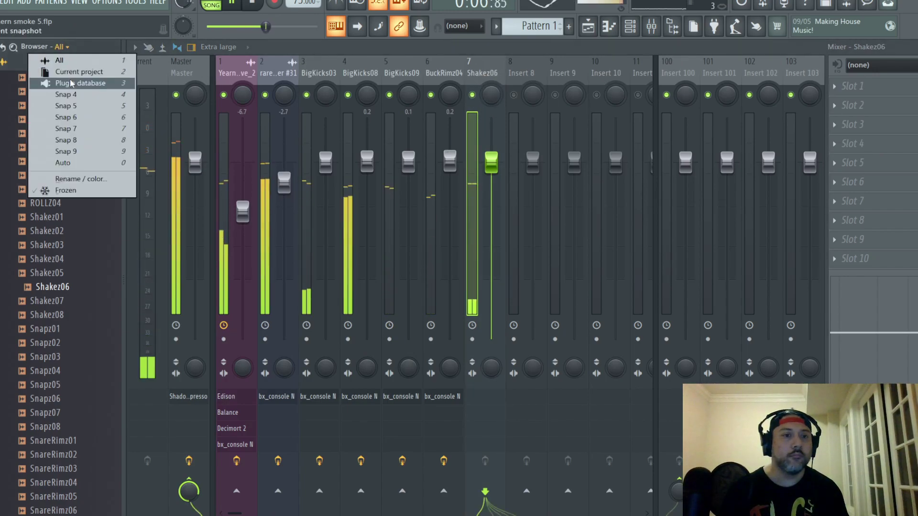
pyautogui.click(71, 82)
pyautogui.moveTo(86, 255); pyautogui.dragTo(855, 106)
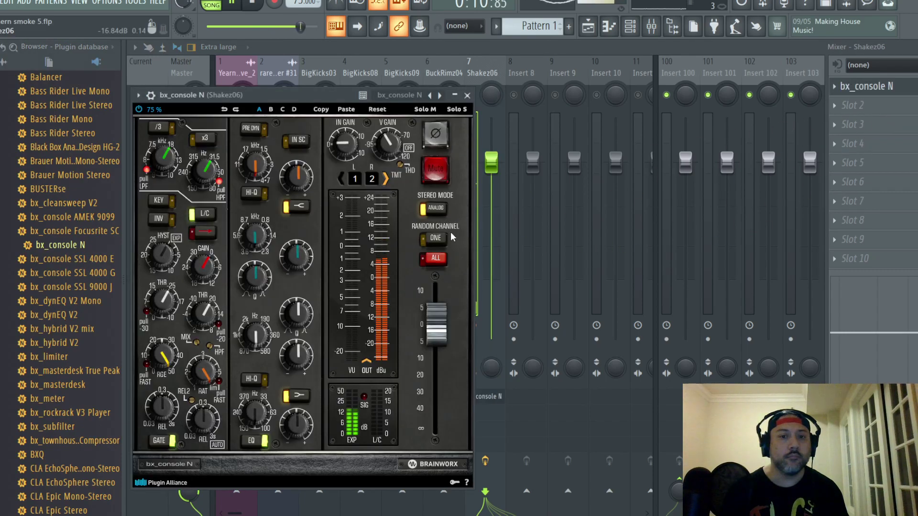
# - In Shakez06's bx_console N, randomize the console channels, shorten the compressor release and lower the compressor threshold to +1.0 dB
pyautogui.moveTo(306, 95); pyautogui.dragTo(483, 77)
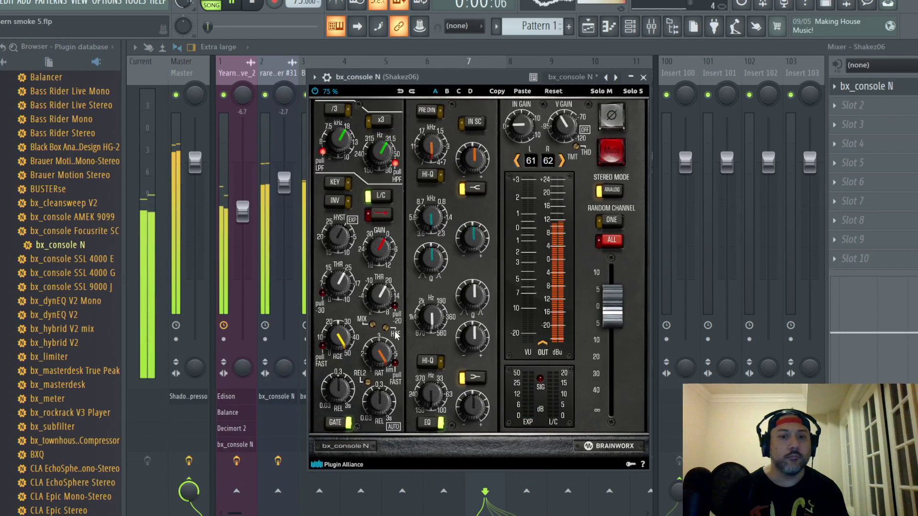
pyautogui.moveTo(380, 404)
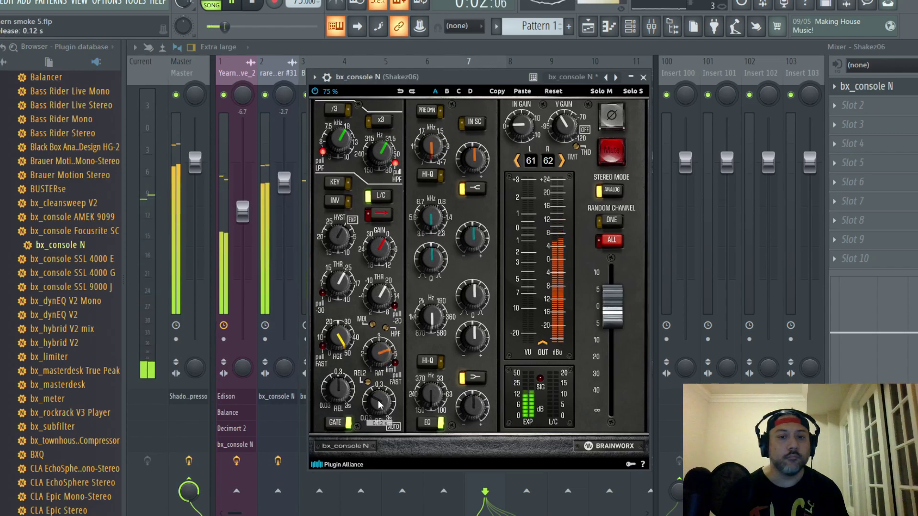
pyautogui.moveTo(380, 296)
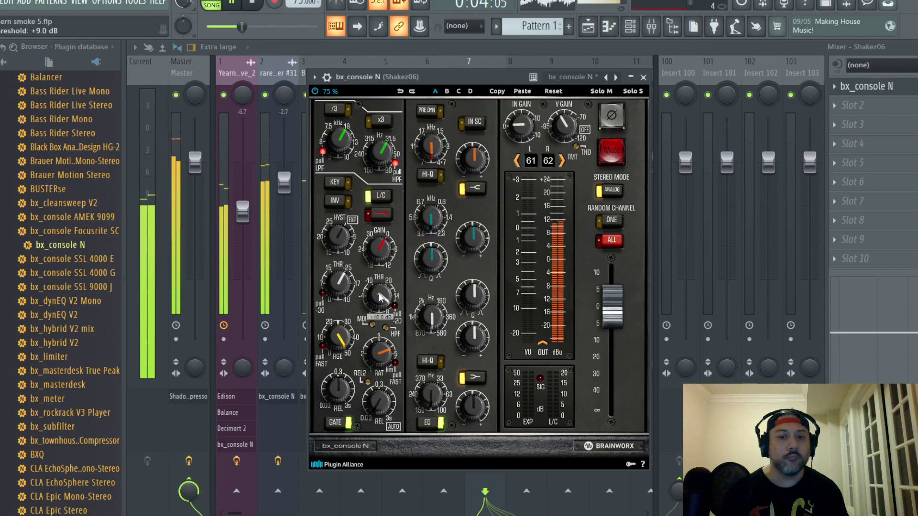
pyautogui.scroll(-4, 380, 297)
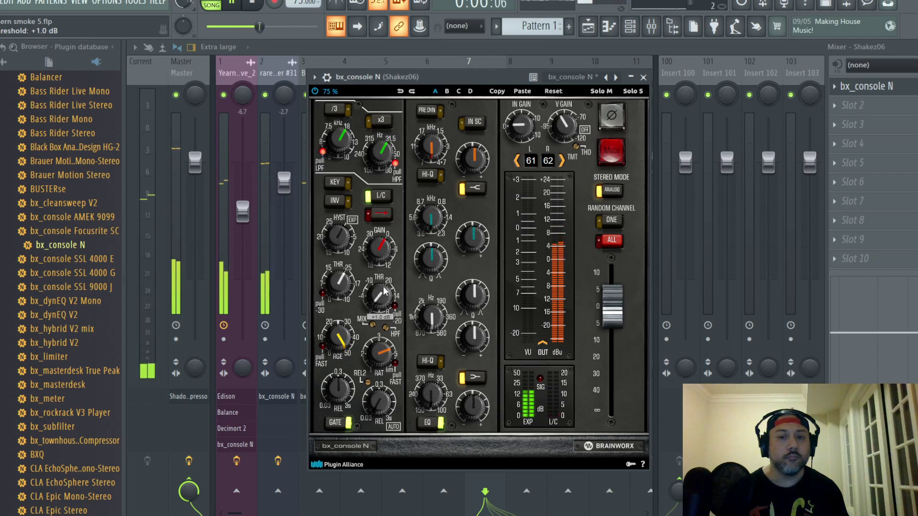
# - Enable pre-dynamics EQ in Shakez06's bx_console N, set the high gain to -0.7 dB and close the plugin
pyautogui.click(441, 111)
pyautogui.moveTo(475, 168)
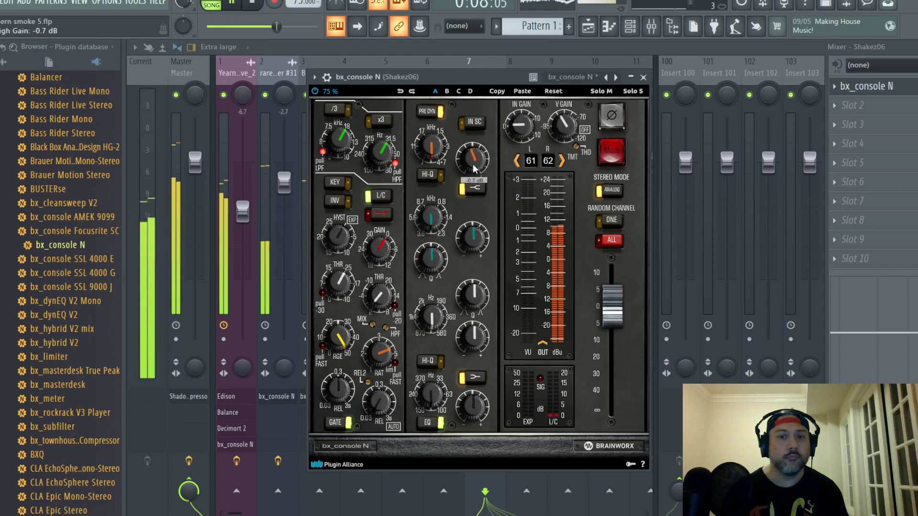
pyautogui.click(643, 78)
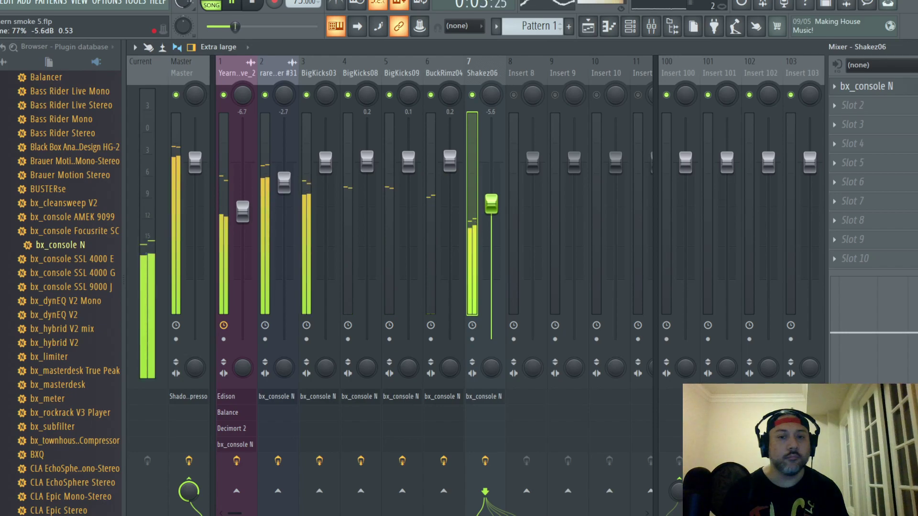
# - Balance the mixer with the Shakez06 fader at -5.6 dB and the Yearning sample track at -6.4 dB
pyautogui.moveTo(491, 203); pyautogui.dragTo(491, 206)
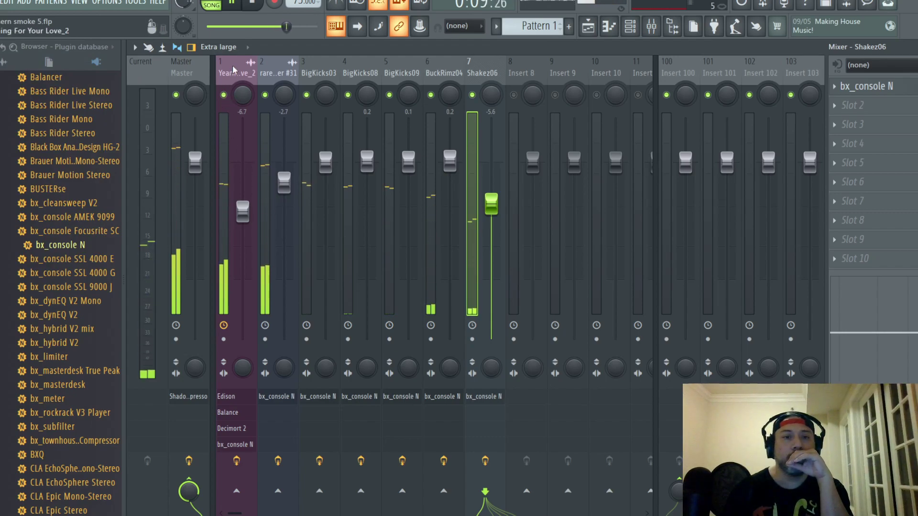
pyautogui.click(243, 211)
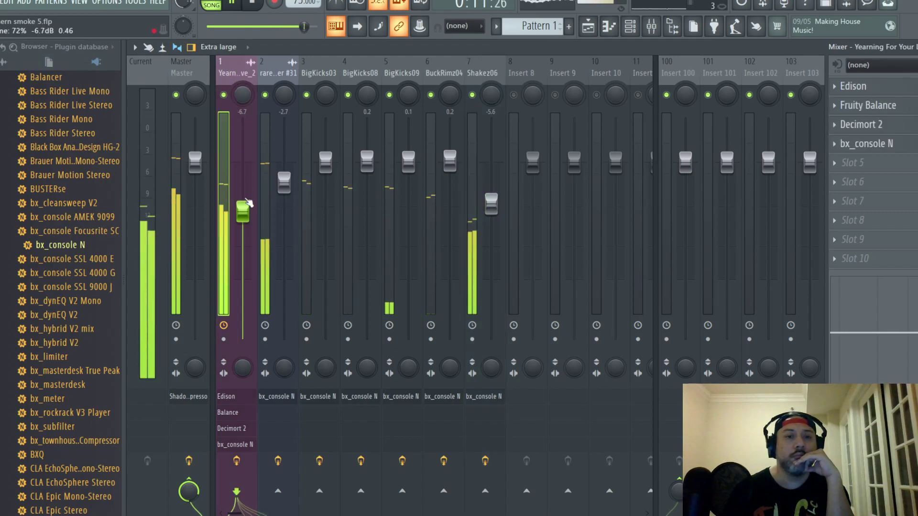
pyautogui.scroll(1, 243, 211)
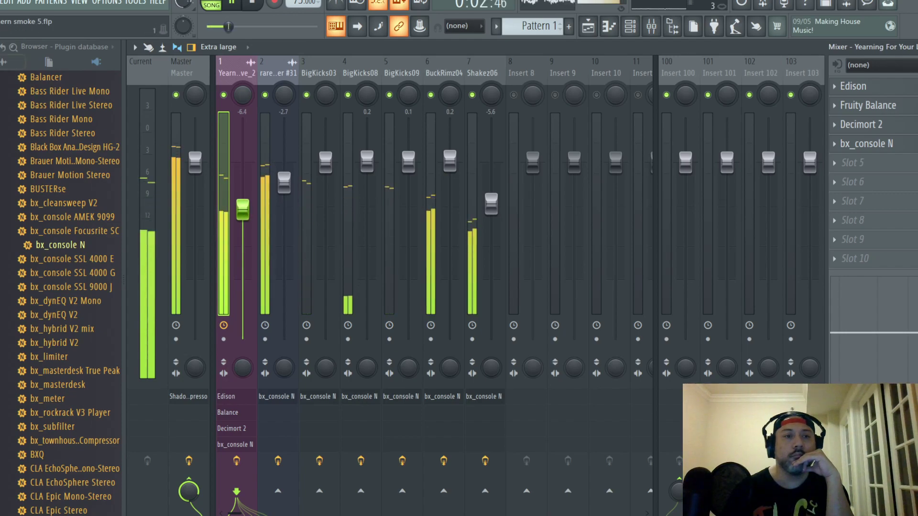
pyautogui.hotkey('alt', 'f')
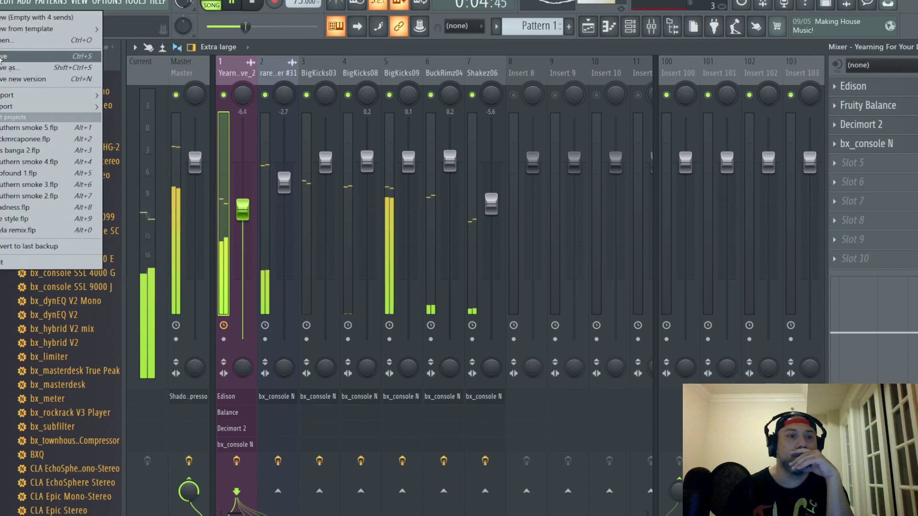
pyautogui.press('Escape')
pyautogui.click(181, 64)
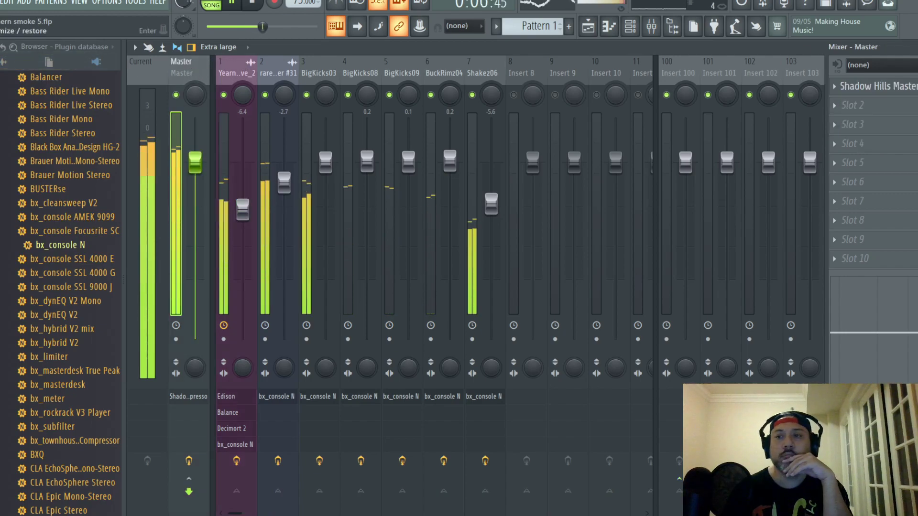
pyautogui.press('F9')
pyautogui.click(488, 96)
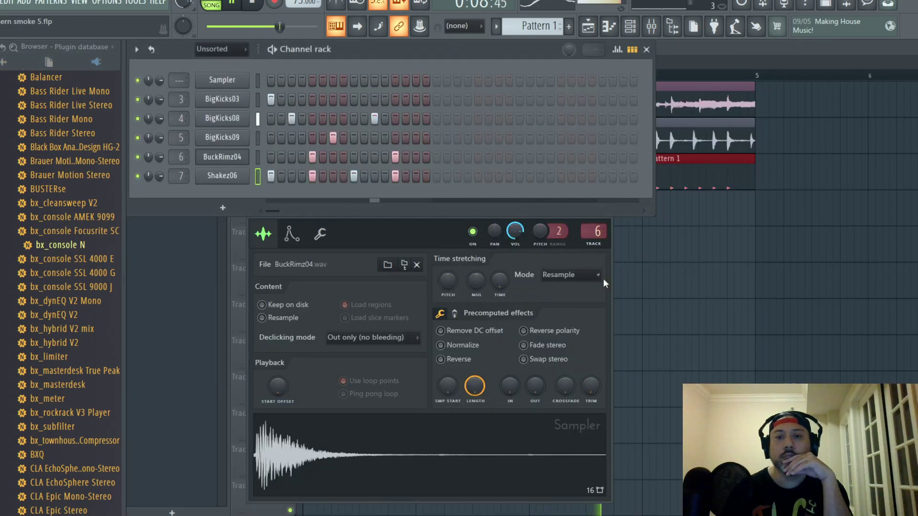
pyautogui.click(605, 211)
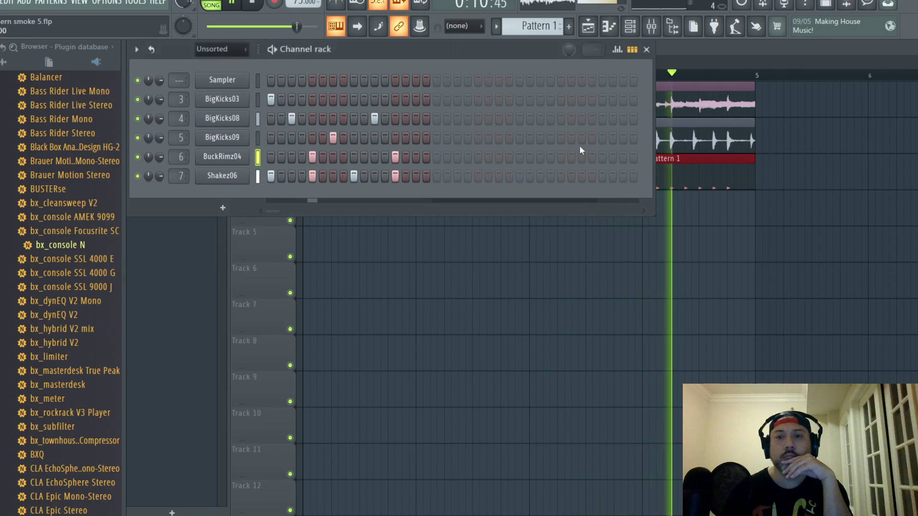
pyautogui.click(652, 27)
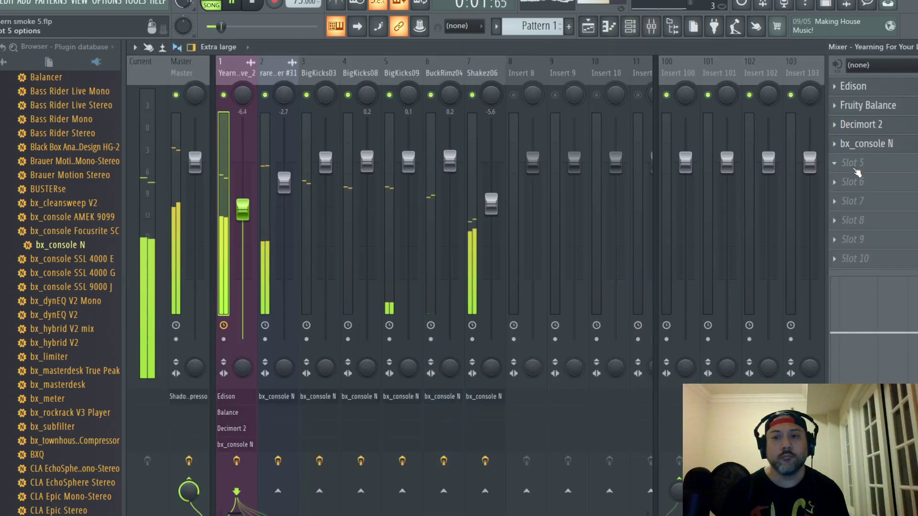
pyautogui.press('space')
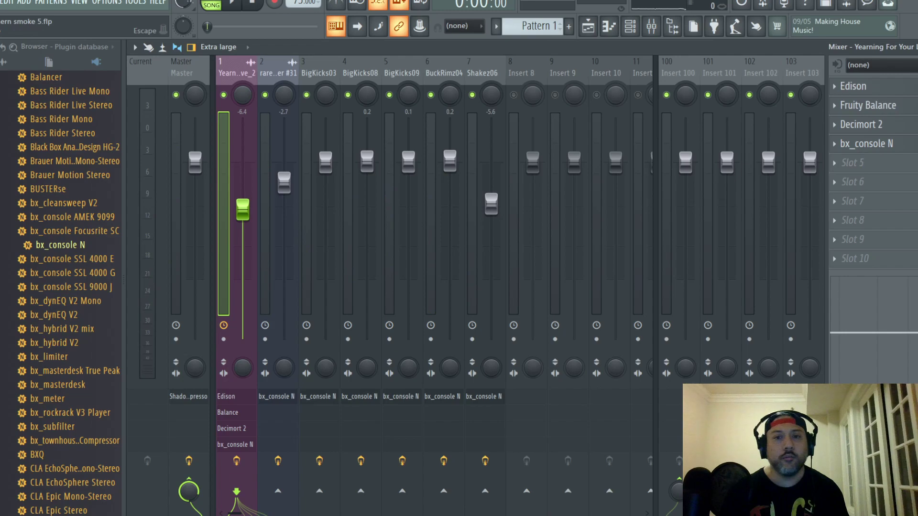
pyautogui.press('Escape')
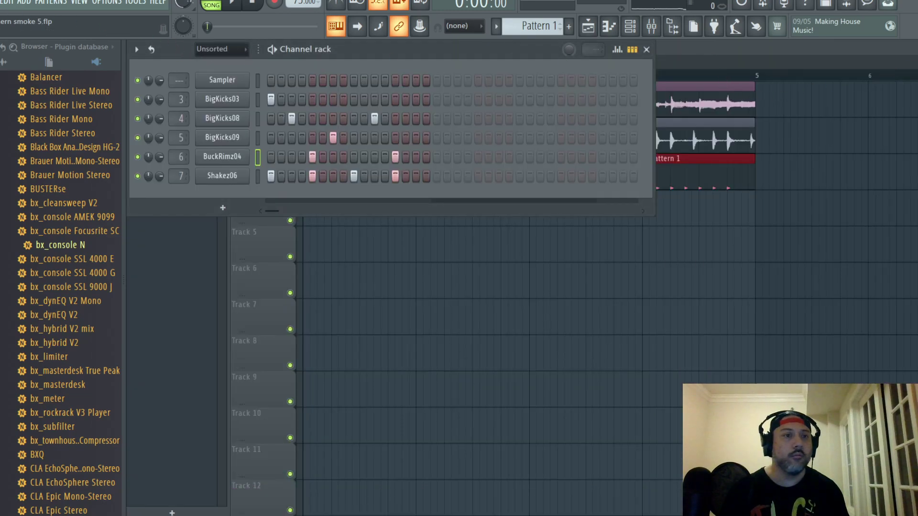
# - Start song playback and show all channels, including the audio clips, in the channel rack
pyautogui.click(5, 3)
pyautogui.click(5, 2)
pyautogui.click(238, 3)
pyautogui.click(223, 49)
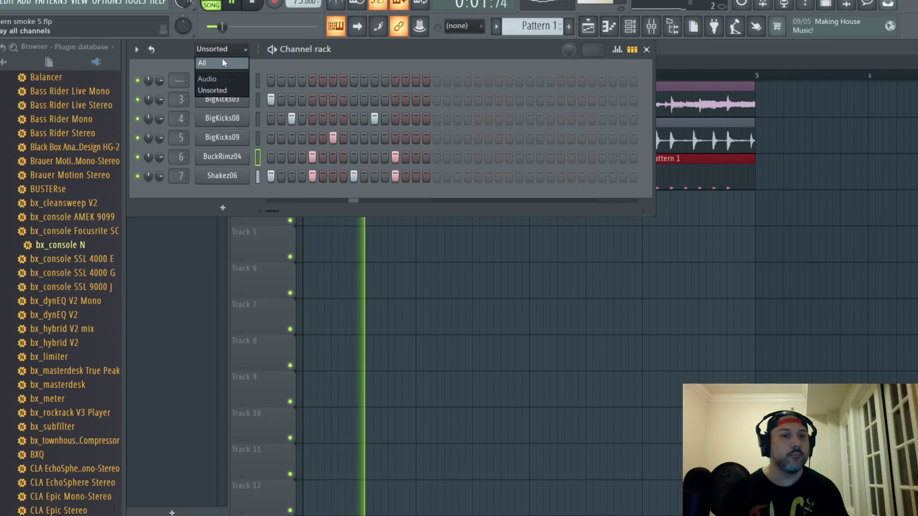
pyautogui.click(224, 63)
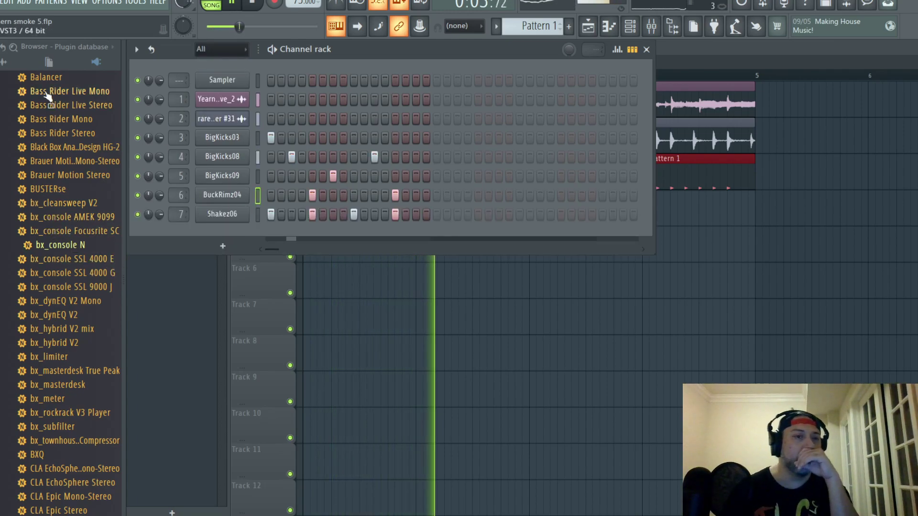
# - Find the VST3 generators in the plugin database, add the synth One as a new channel and stop playback
pyautogui.scroll(-10, 43, 177)
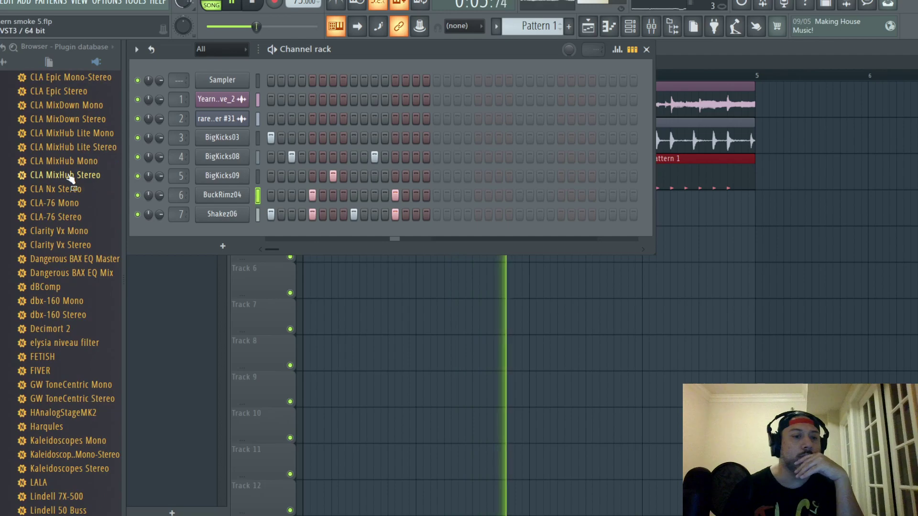
pyautogui.click(24, 2)
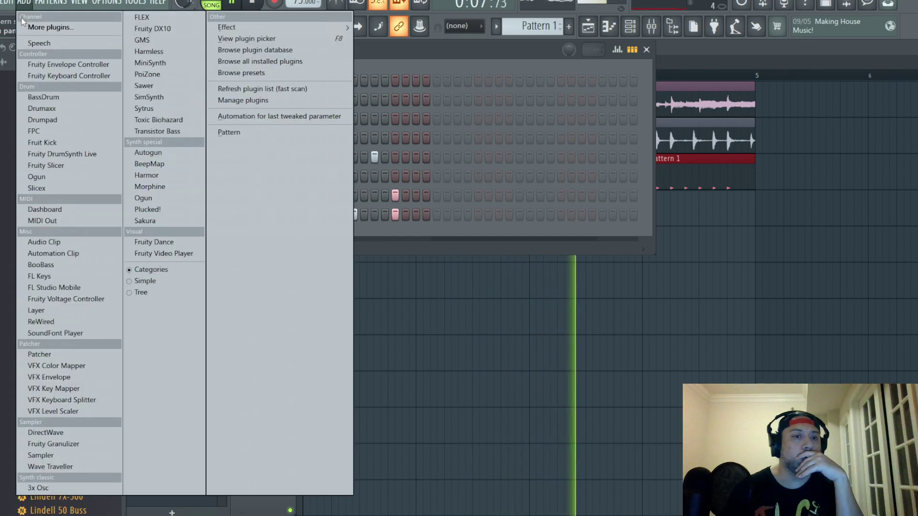
pyautogui.click(255, 50)
pyautogui.scroll(-10, 22, 338)
pyautogui.scroll(-15, 28, 325)
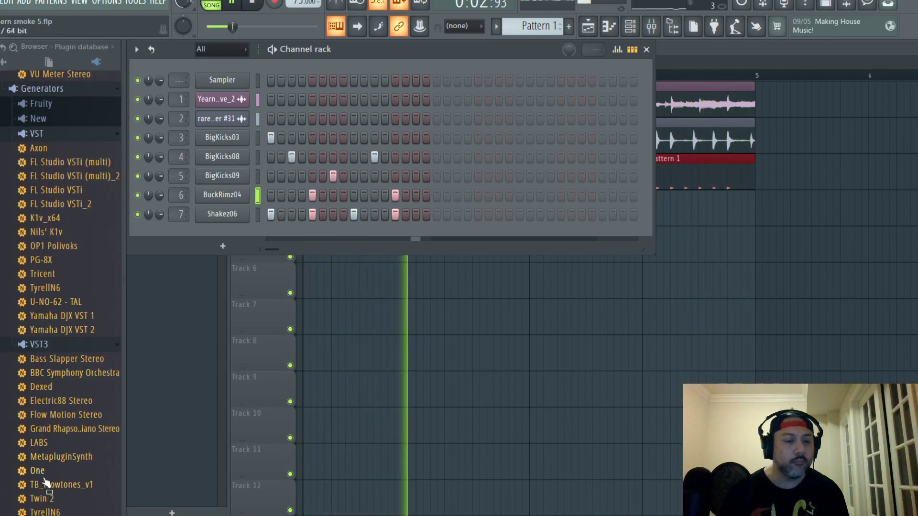
pyautogui.moveTo(37, 473); pyautogui.dragTo(213, 234)
pyautogui.press('space')
pyautogui.click(397, 109)
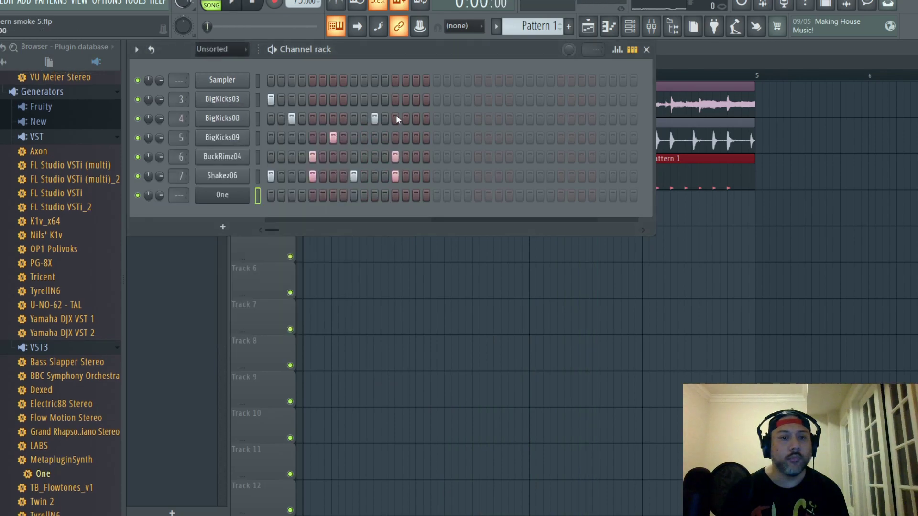
# - Route the One channel to mixer insert 8 and lower its fader to -9.3 dB
pyautogui.click(649, 27)
pyautogui.click(526, 73)
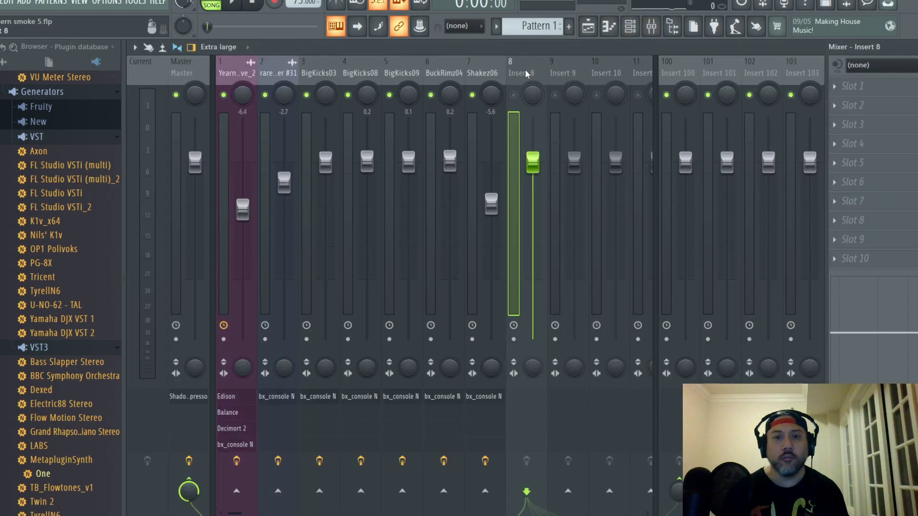
pyautogui.hotkey('ctrl', 'l')
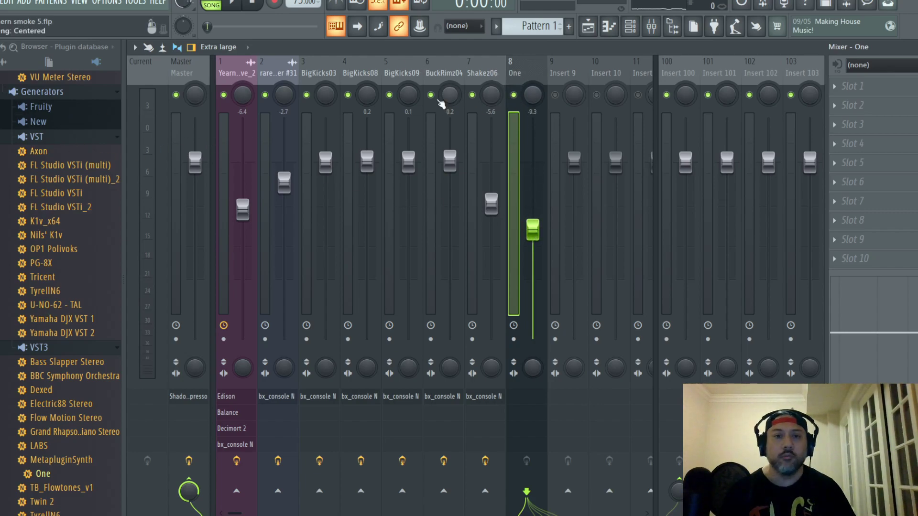
# - Find bx_console N among the plugin database effects and load it into the first effect slot of the One mixer track
pyautogui.click(83, 47)
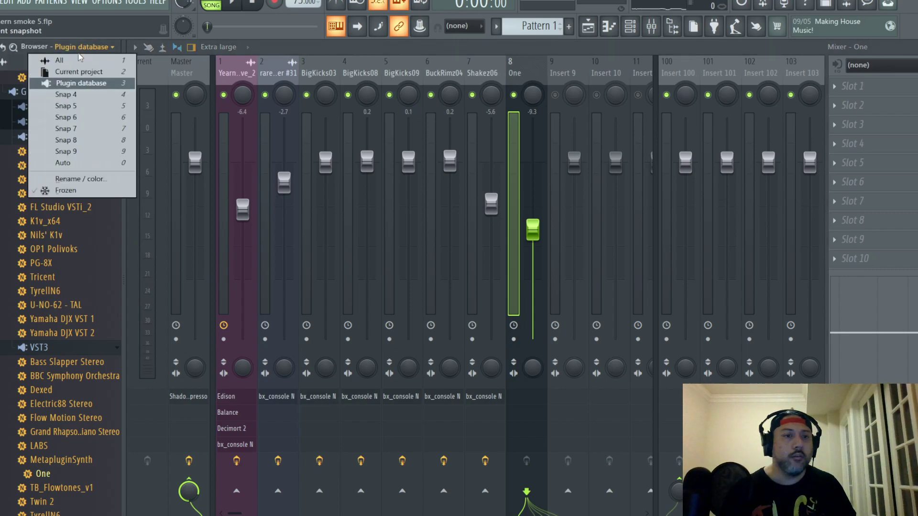
pyautogui.click(82, 84)
pyautogui.scroll(15, 73, 156)
pyautogui.scroll(1, 71, 156)
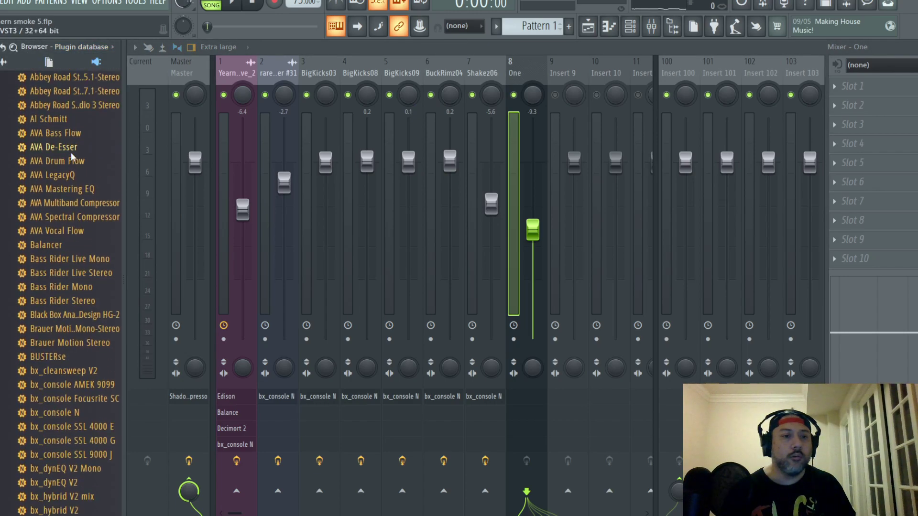
pyautogui.scroll(-10, 72, 156)
pyautogui.scroll(2, 79, 168)
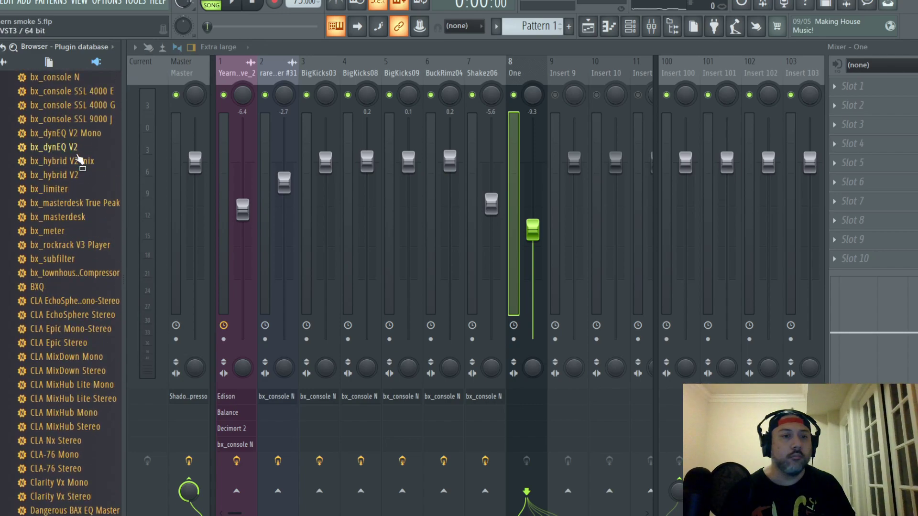
pyautogui.scroll(2, 87, 180)
pyautogui.moveTo(103, 158); pyautogui.dragTo(867, 88)
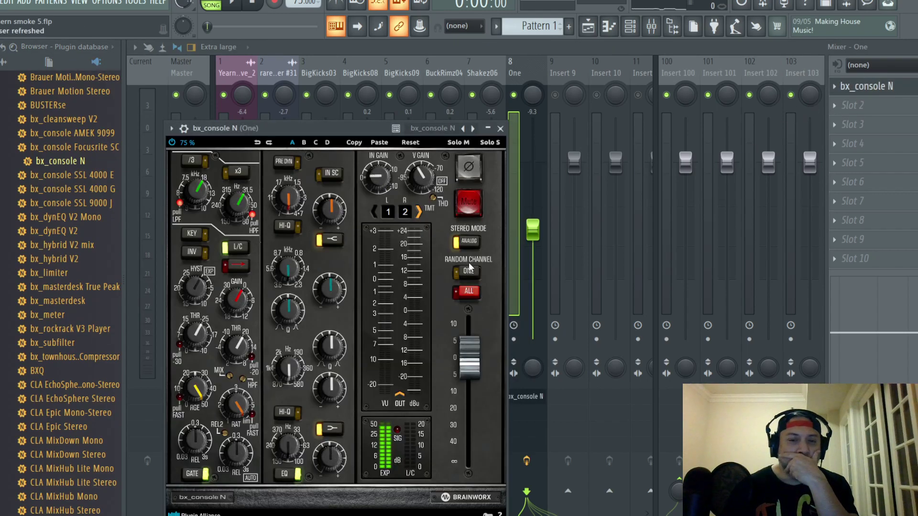
# - In One's bx_console N, randomize the console channels and set the compressor ratio to 2.9:1, and lower One's mixer fader to -11.5 dB
pyautogui.moveTo(356, 125); pyautogui.dragTo(512, 70)
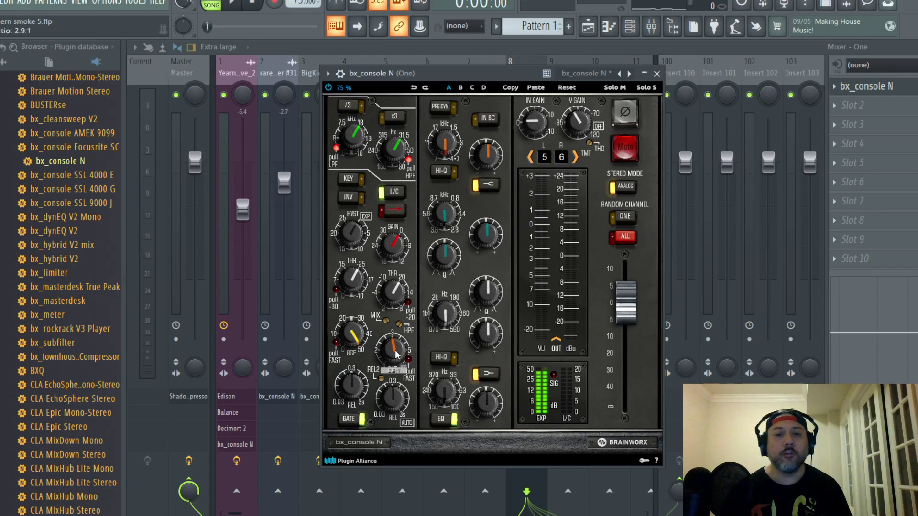
pyautogui.click(656, 74)
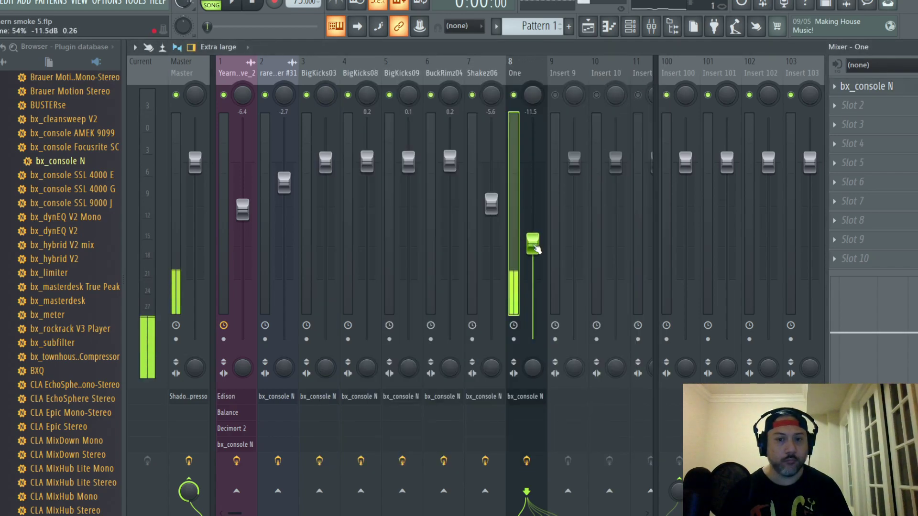
# - Lower One's mixer fader to -11.7 dB and check the settings of its bx_console N
pyautogui.moveTo(535, 247); pyautogui.dragTo(534, 248)
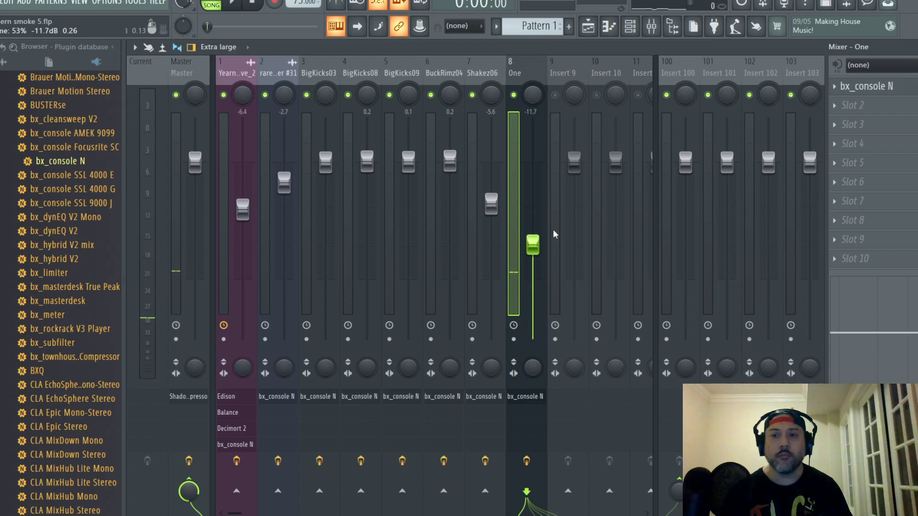
pyautogui.click(909, 87)
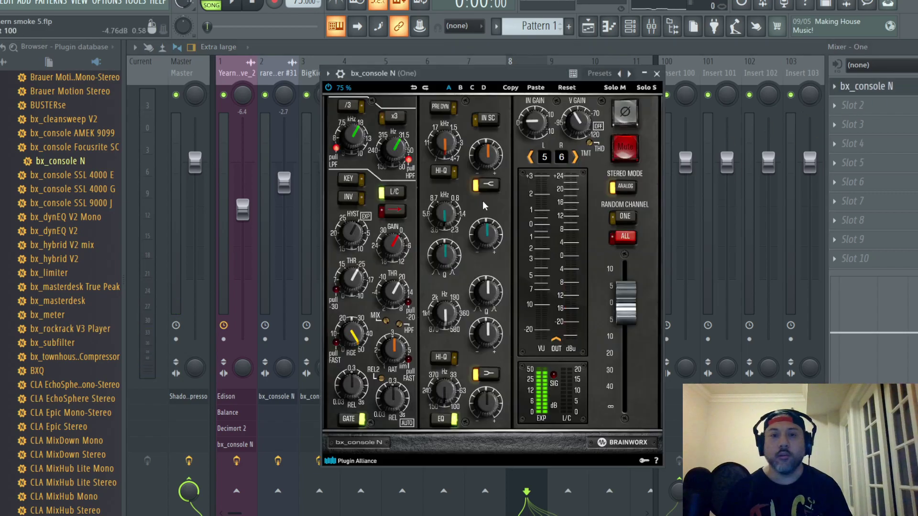
pyautogui.click(656, 74)
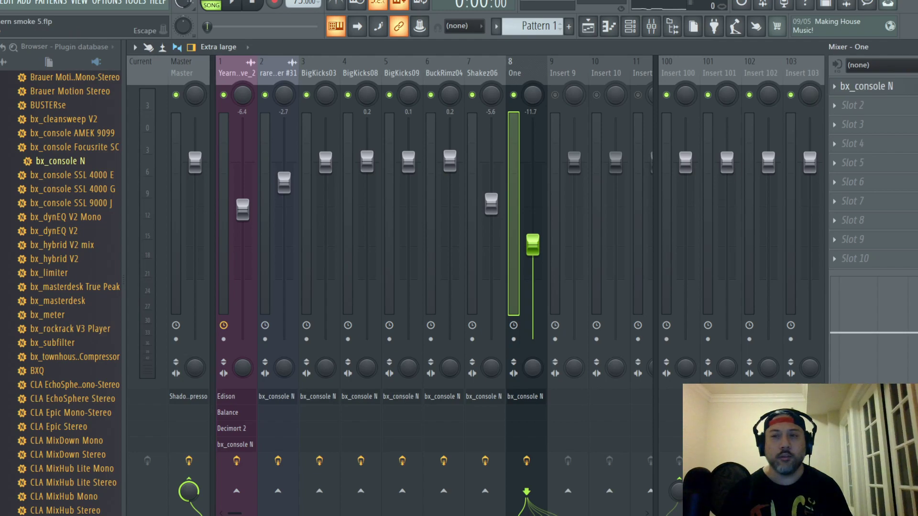
# - Switch to Pattern 2, place it at the start of playlist Track 4 and open the piano roll for One
pyautogui.press('F9')
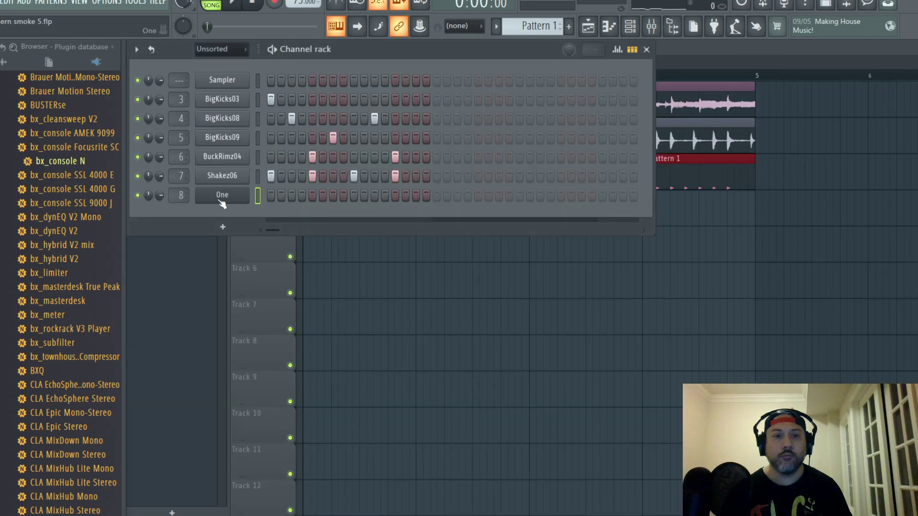
pyautogui.scroll(-1, 541, 27)
pyautogui.click(647, 49)
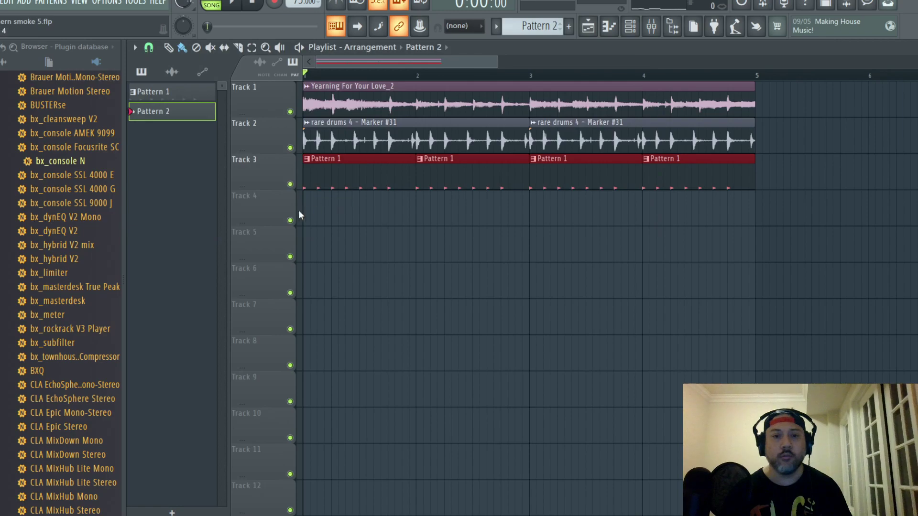
pyautogui.click(311, 211)
pyautogui.click(628, 30)
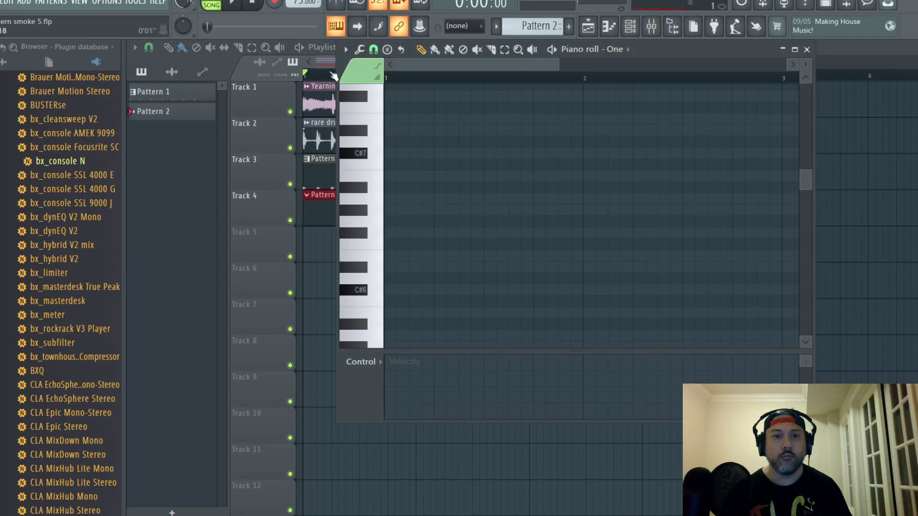
# - Set the piano roll's scale highlighting to root note B with the Major (Ionian) scale
pyautogui.click(346, 50)
pyautogui.moveTo(377, 113)
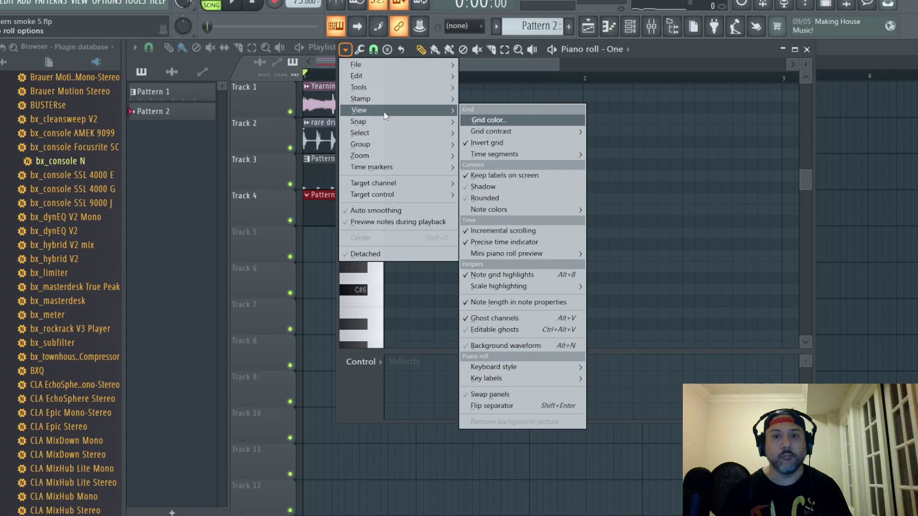
pyautogui.moveTo(500, 286)
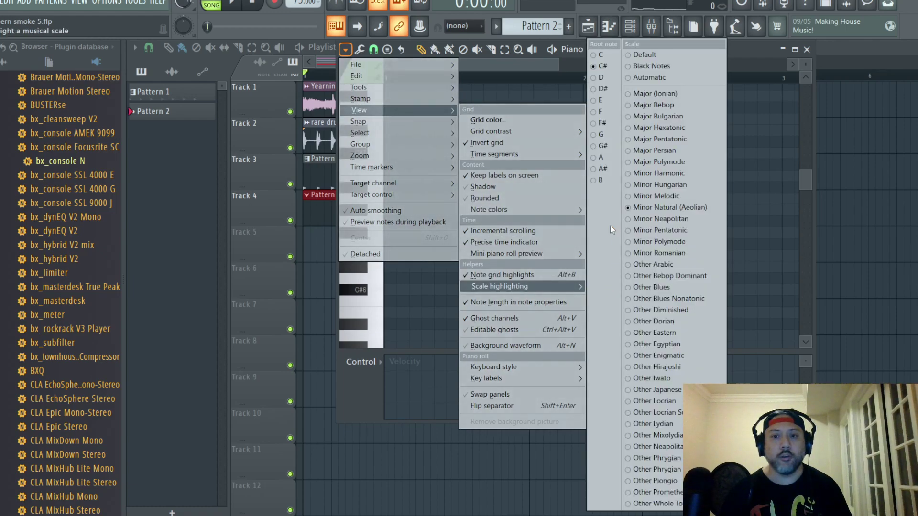
pyautogui.click(601, 182)
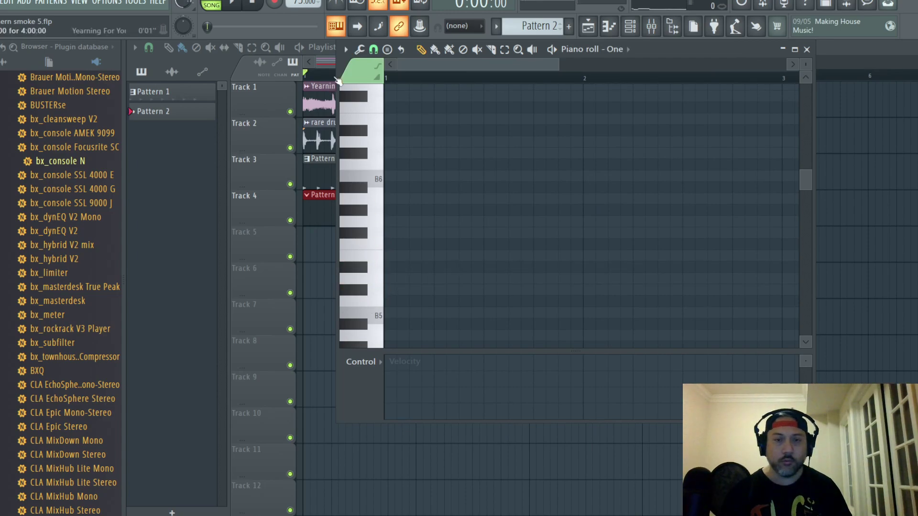
pyautogui.click(346, 50)
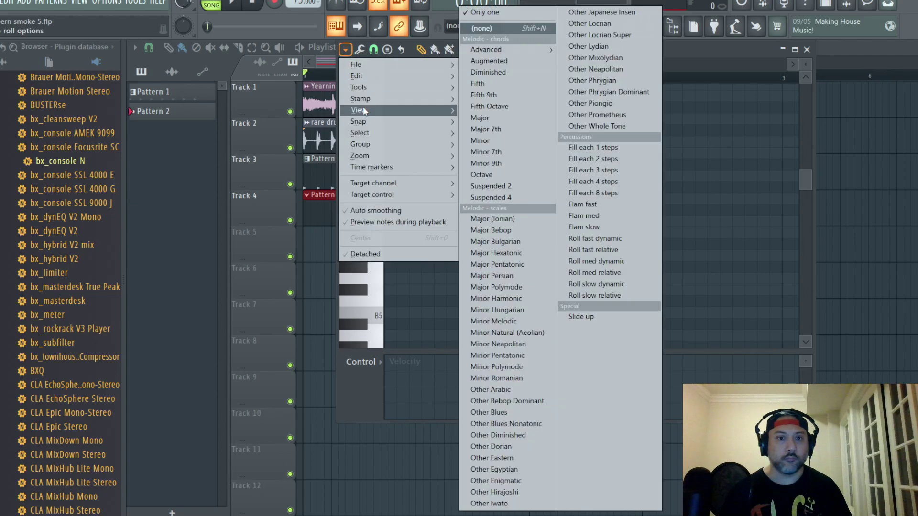
pyautogui.moveTo(414, 114)
pyautogui.moveTo(523, 286)
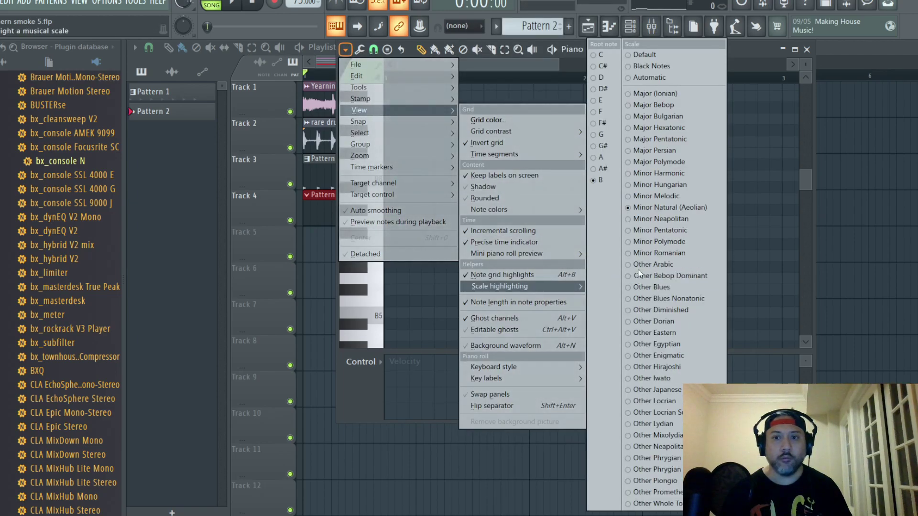
pyautogui.click(642, 96)
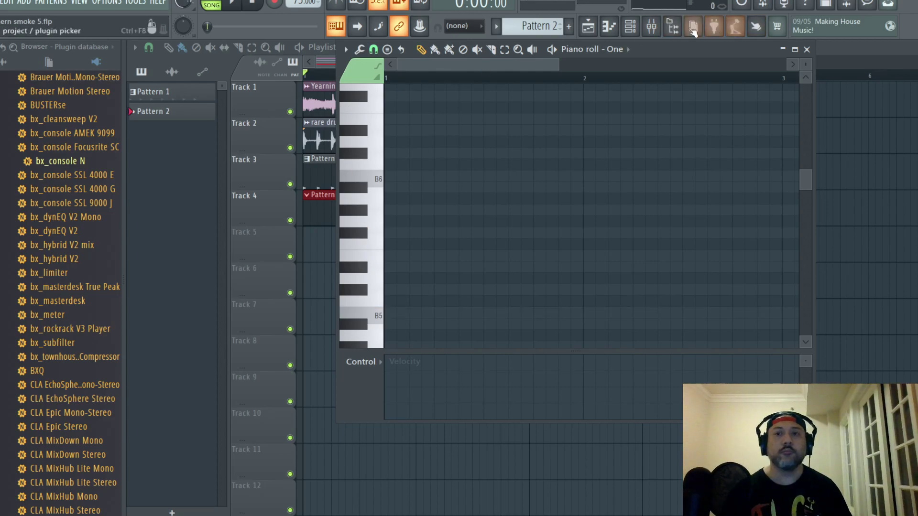
# - Play the song and set One's mixer fader to -12.4 dB
pyautogui.click(652, 27)
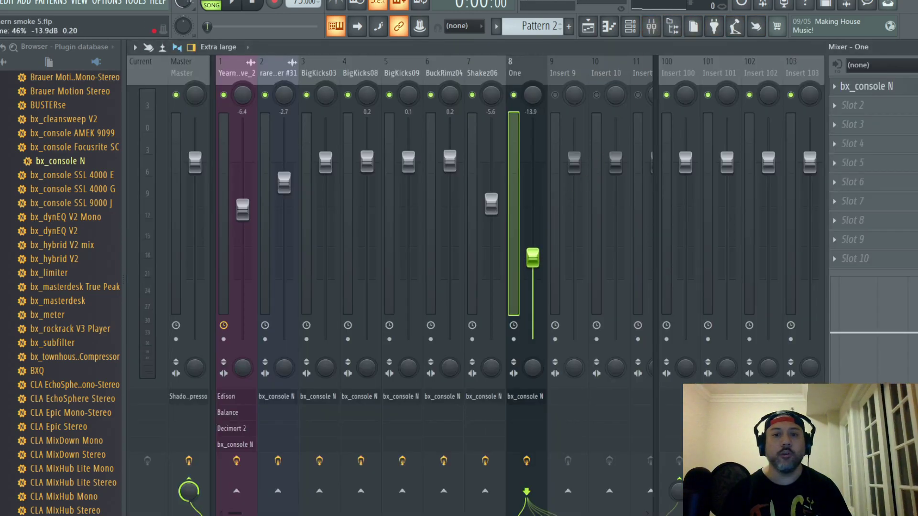
pyautogui.press('space')
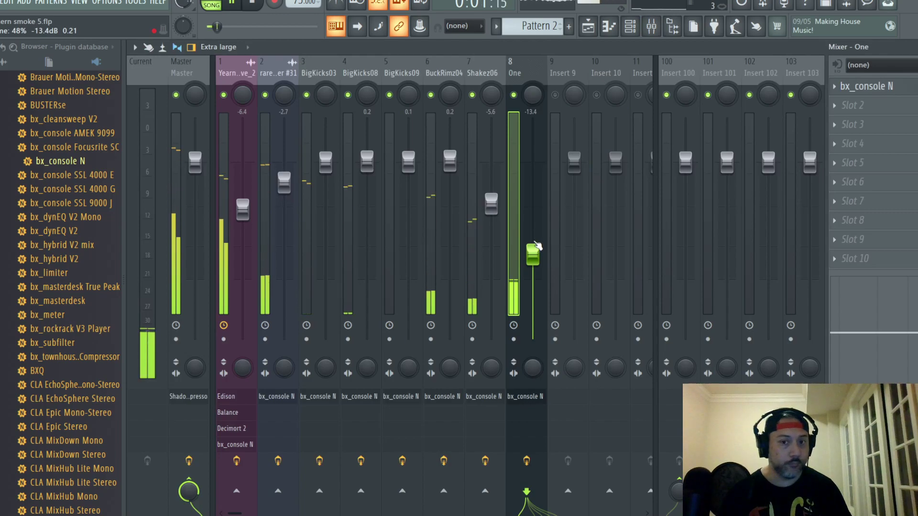
pyautogui.scroll(2, 533, 251)
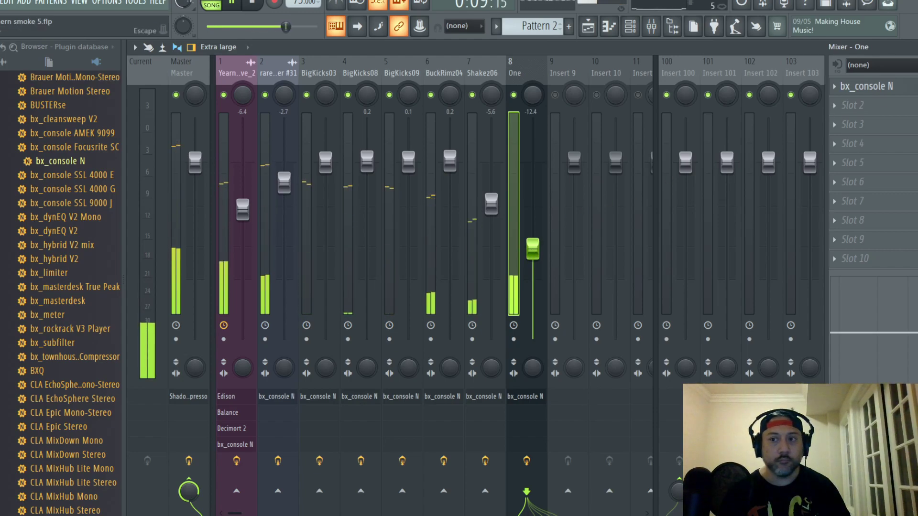
# - Load the Animal preset from the Lead category into the One synth and stop playback
pyautogui.press('F7')
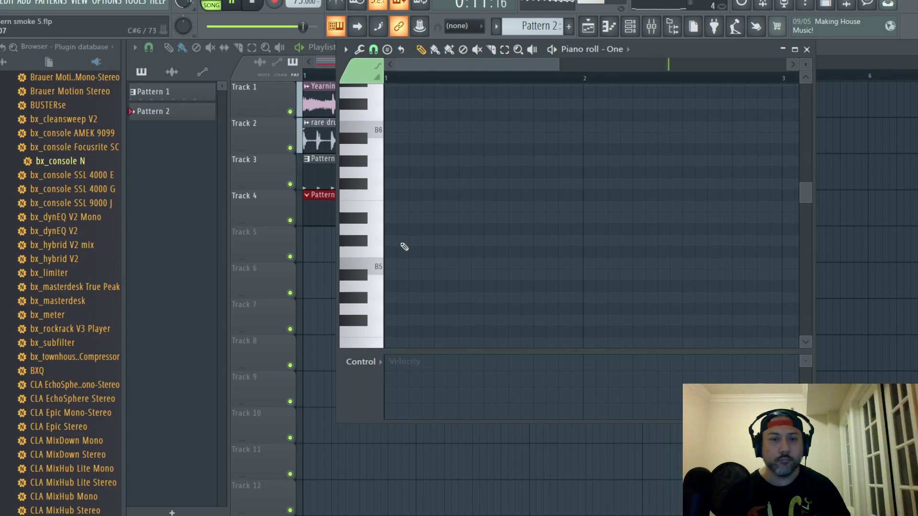
pyautogui.scroll(2, 389, 238)
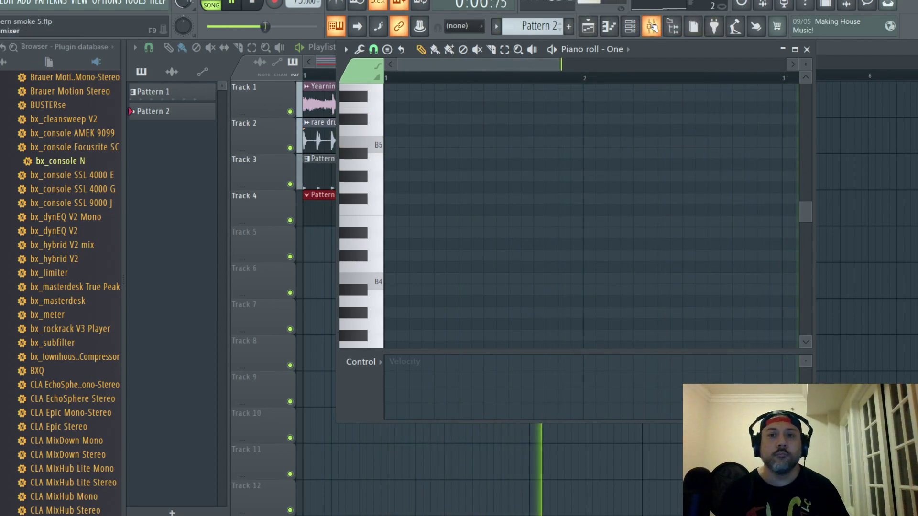
pyautogui.click(630, 28)
pyautogui.click(224, 196)
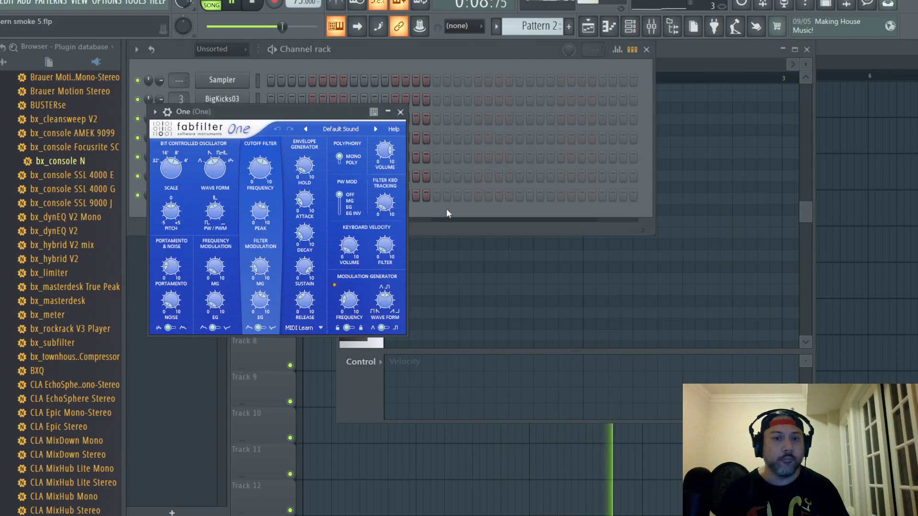
pyautogui.click(363, 129)
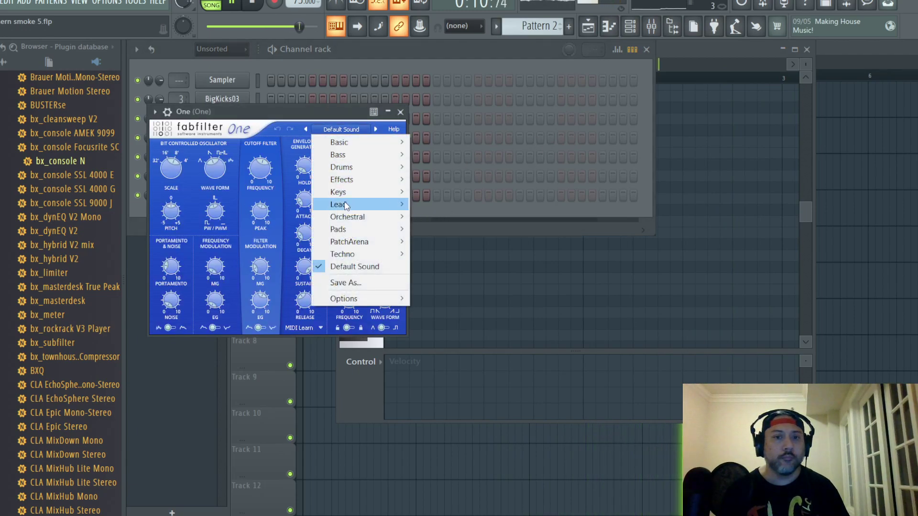
pyautogui.moveTo(347, 206)
pyautogui.click(438, 217)
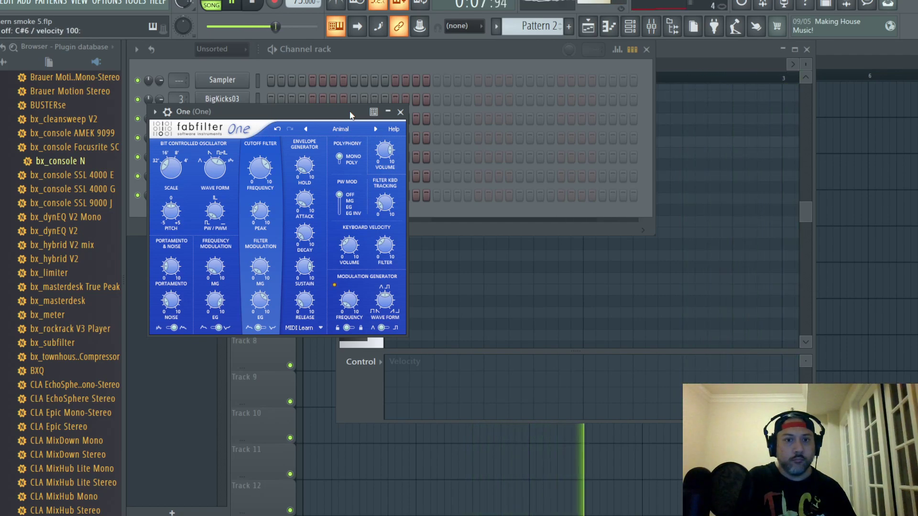
pyautogui.press('space')
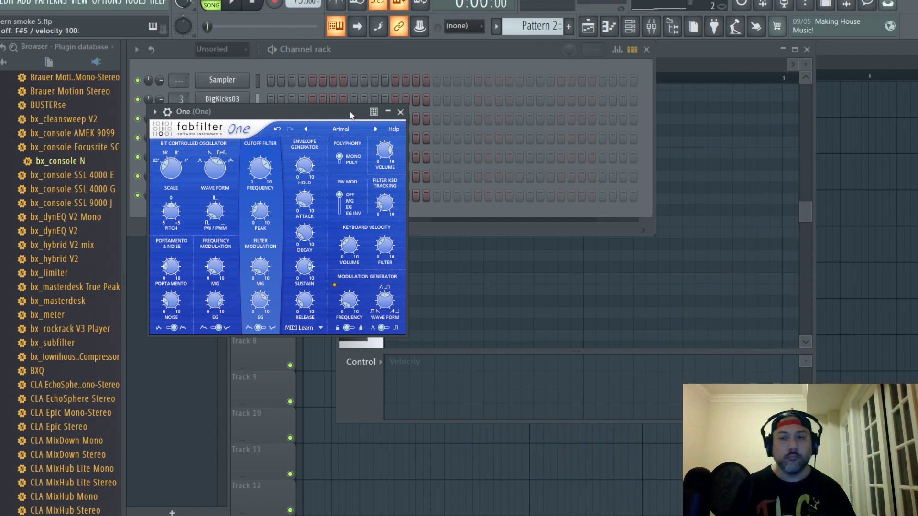
# - Arm recording for the One channel and bring its piano roll to the front
pyautogui.click(670, 50)
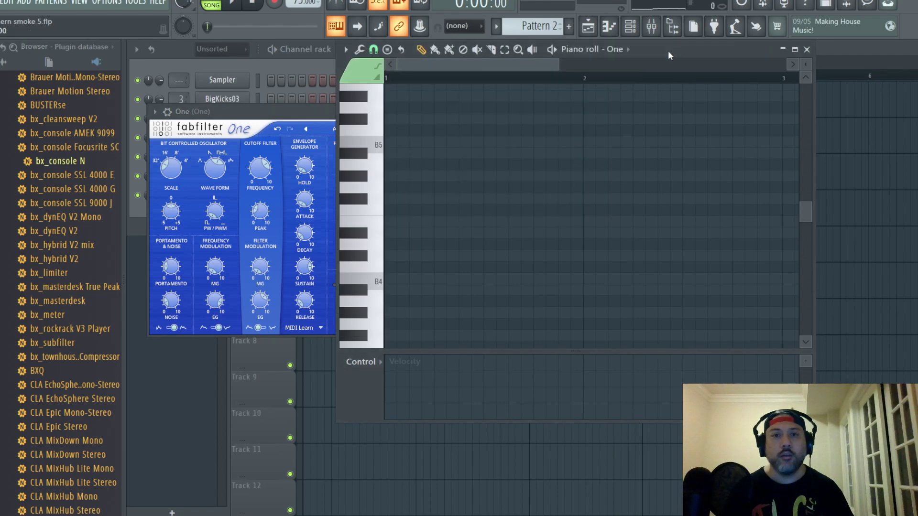
pyautogui.press('F6')
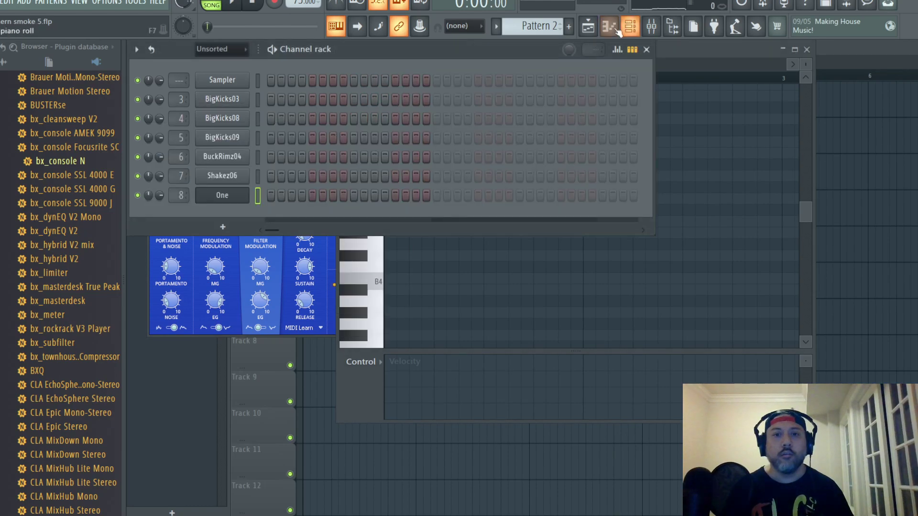
pyautogui.click(275, 4)
pyautogui.click(485, 327)
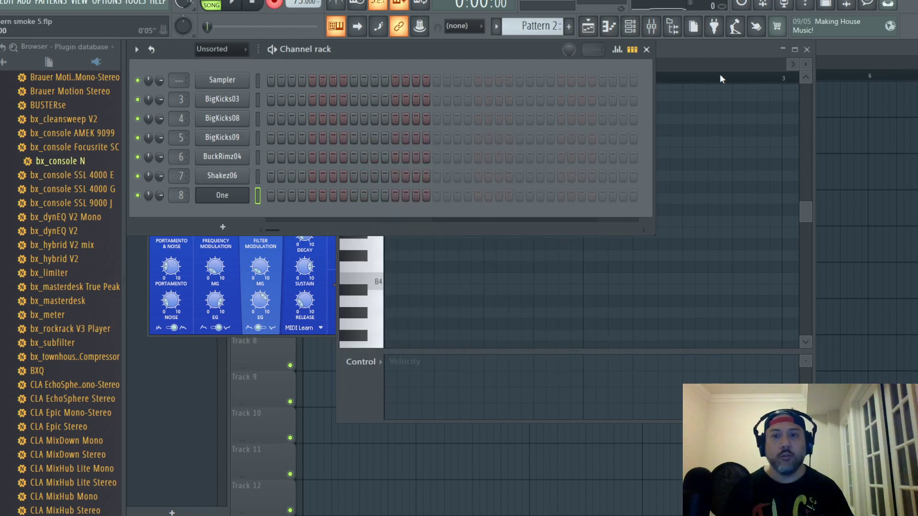
pyautogui.click(725, 49)
pyautogui.press('space')
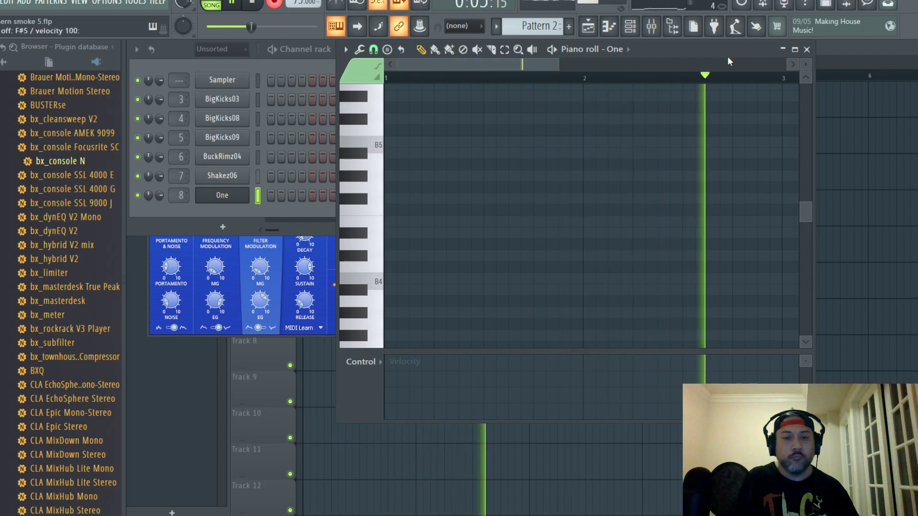
pyautogui.press('space')
pyautogui.hotkey('ctrl', 'z')
# - Record a descending lead melody from F#6 to F#5 on One in Pattern 2 and quantize the notes with the Default template
pyautogui.press('space')
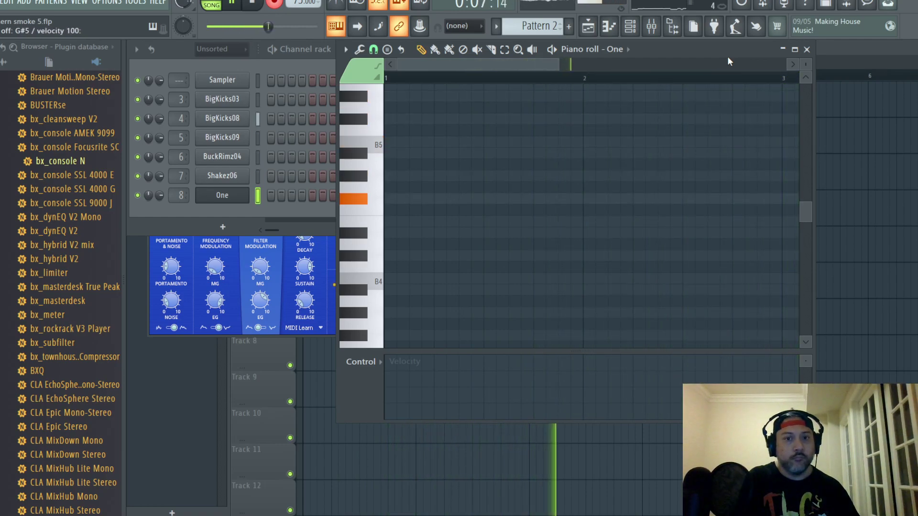
pyautogui.press('space')
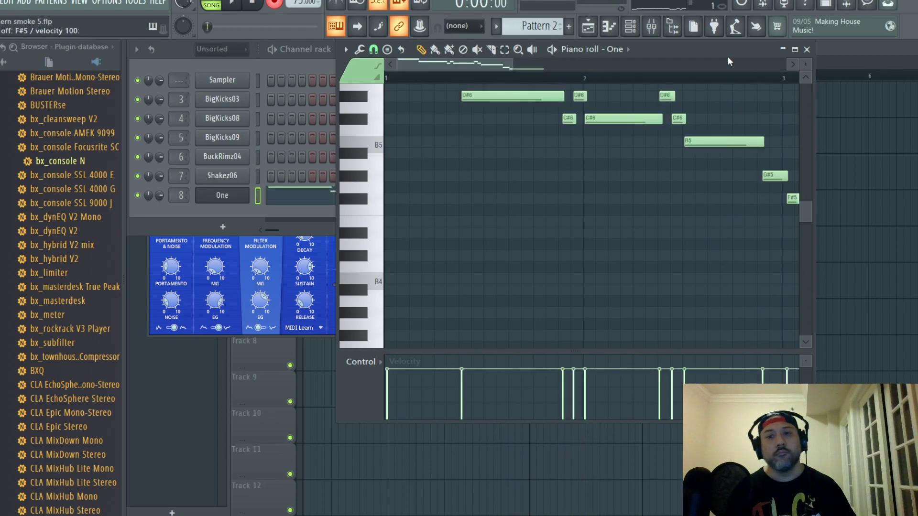
pyautogui.scroll(3, 636, 280)
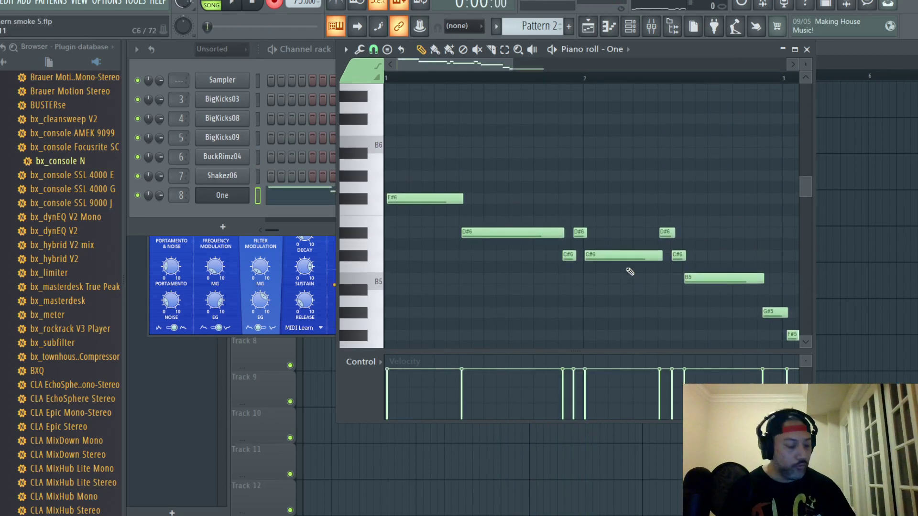
pyautogui.hotkey('alt', 'q')
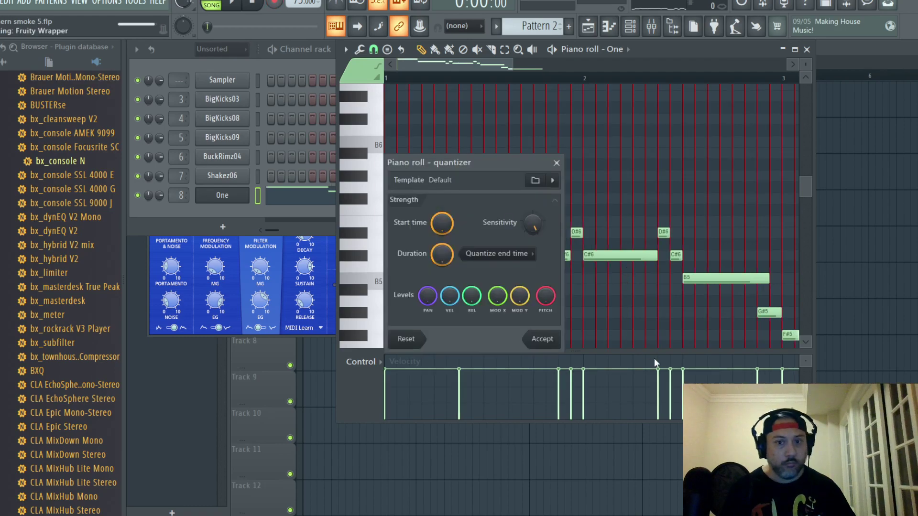
pyautogui.click(550, 337)
# - Delete the F#5 note at bar 3 of the melody and place a second Pattern 2 clip at bar 3 on Track 4
pyautogui.moveTo(473, 63); pyautogui.dragTo(533, 65)
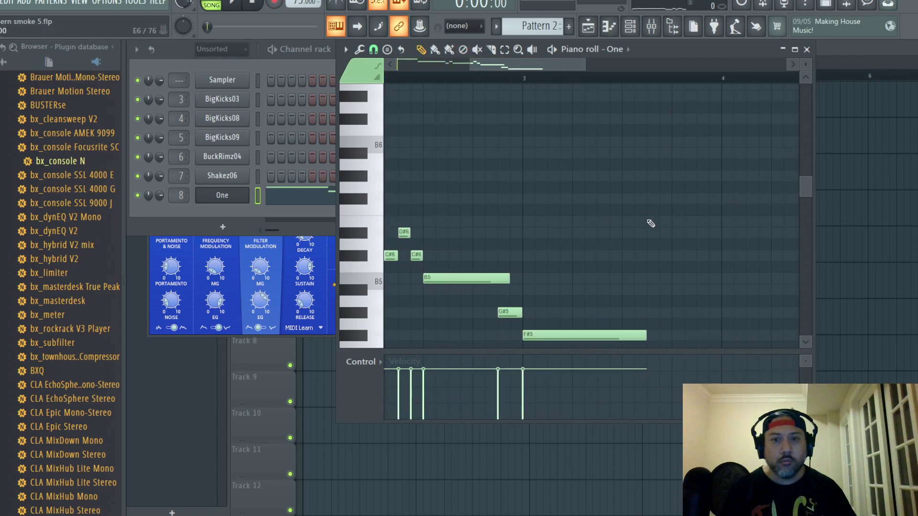
pyautogui.scroll(-4, 650, 222)
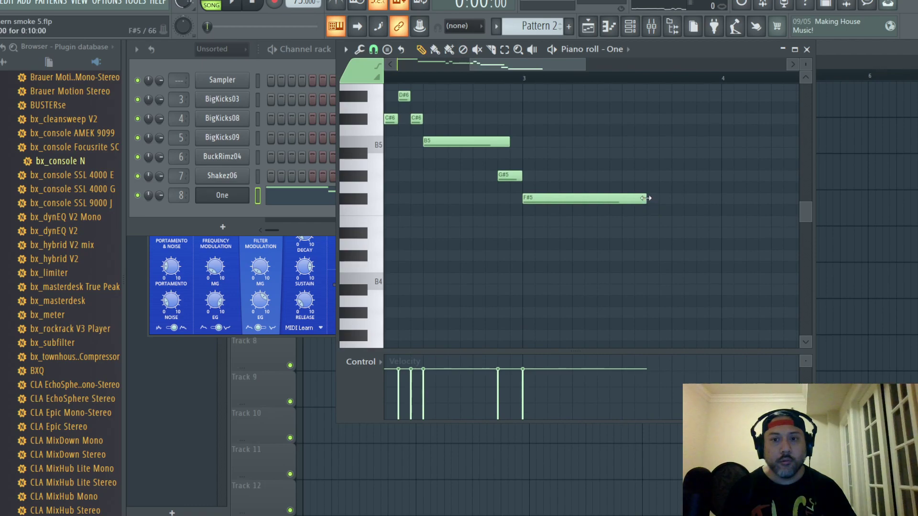
pyautogui.rightClick(536, 204)
pyautogui.click(807, 49)
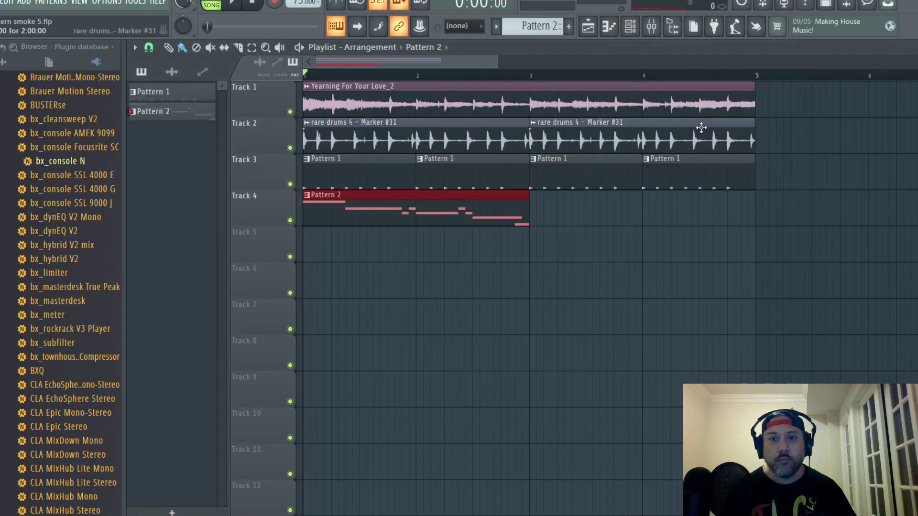
pyautogui.click(543, 219)
# - Play the song, raise One's mixer fader to -9.6 dB and return to the playlist
pyautogui.press('space')
pyautogui.click(652, 27)
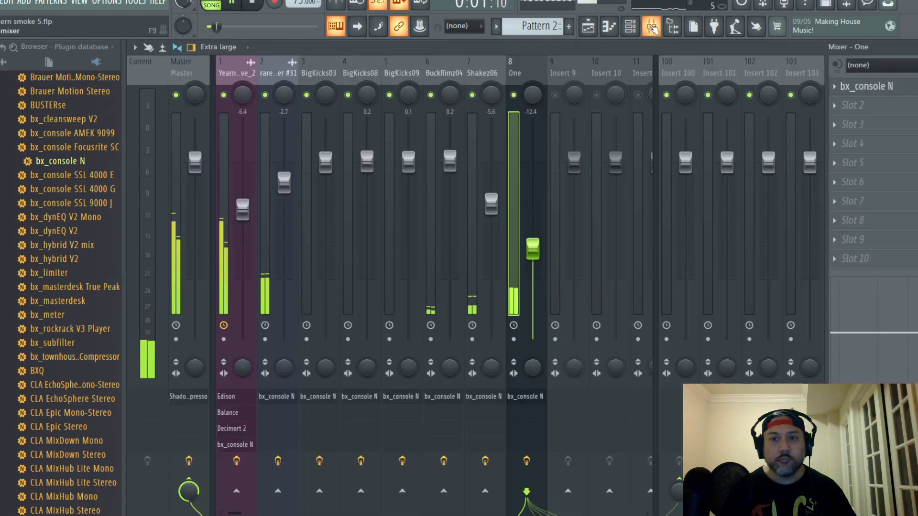
pyautogui.moveTo(533, 248); pyautogui.dragTo(534, 234)
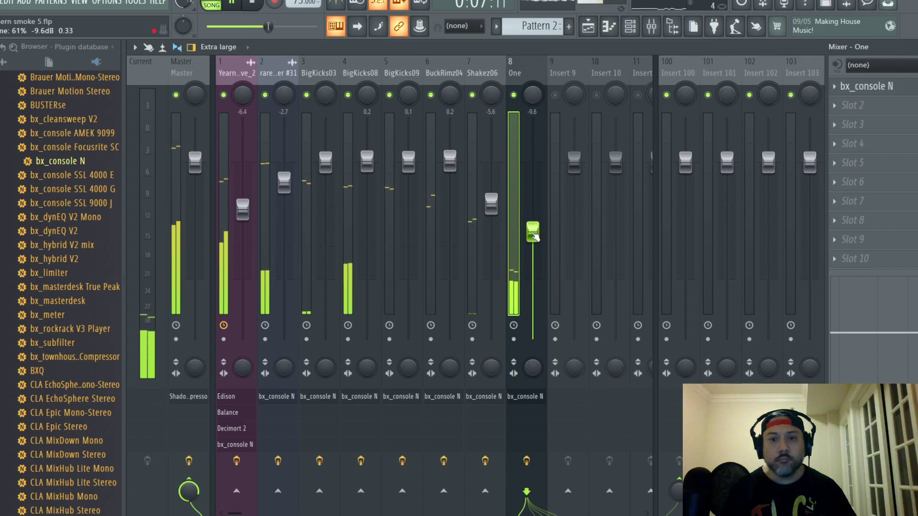
pyautogui.press('F5')
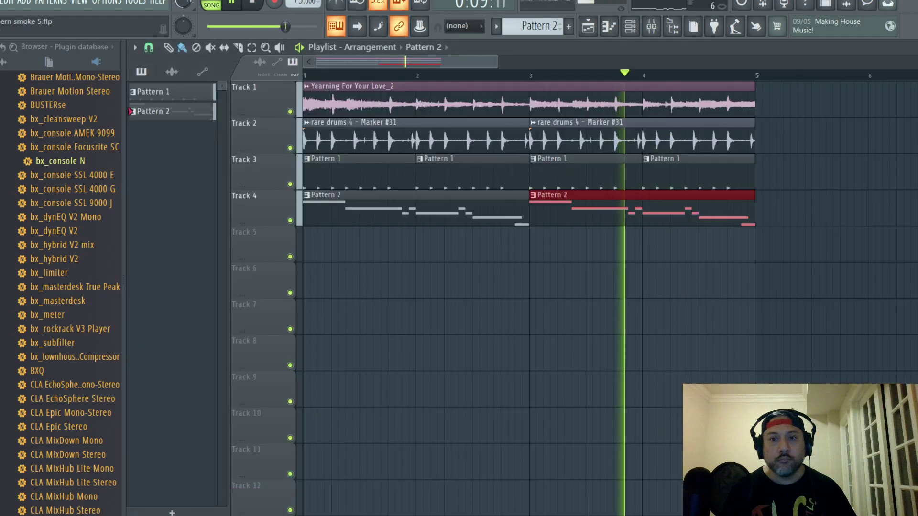
# - Shorten the B5 note of One's Pattern 2 melody so it ends where the G#5 note starts
pyautogui.click(631, 27)
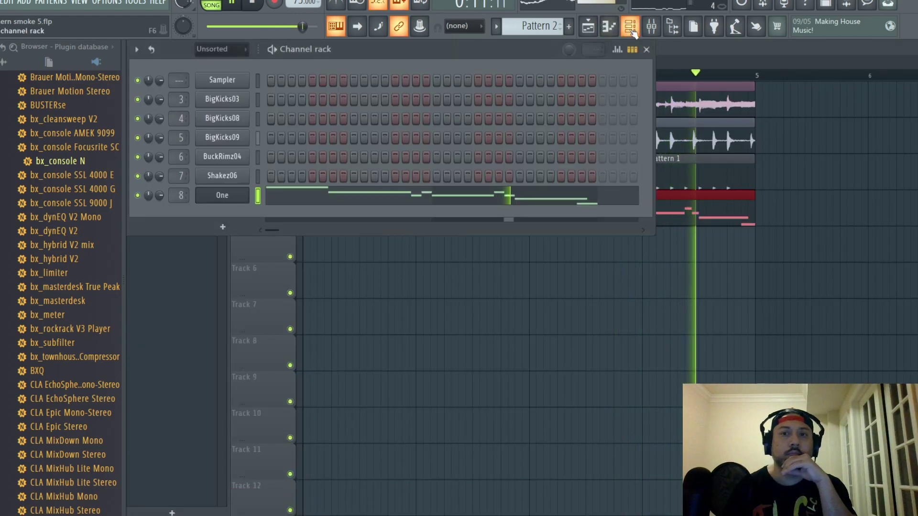
pyautogui.click(588, 195)
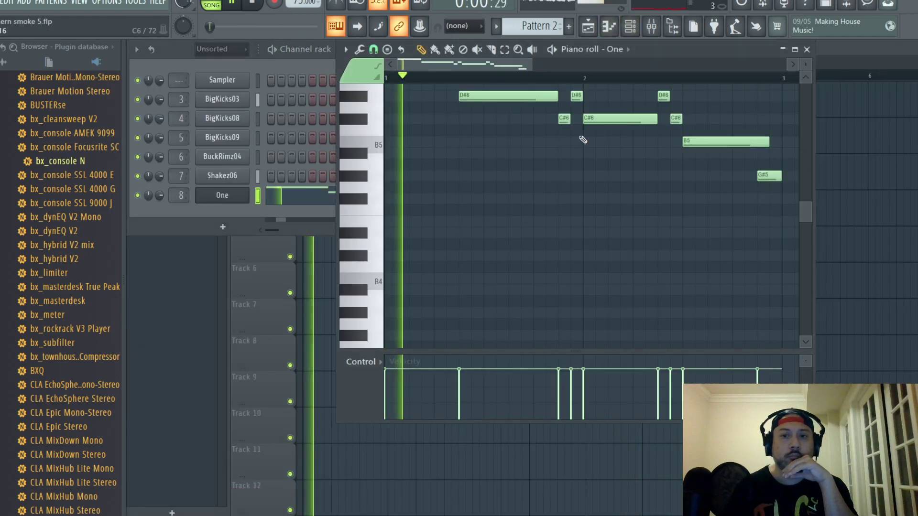
pyautogui.moveTo(505, 63); pyautogui.dragTo(565, 61)
pyautogui.moveTo(584, 146); pyautogui.dragTo(572, 147)
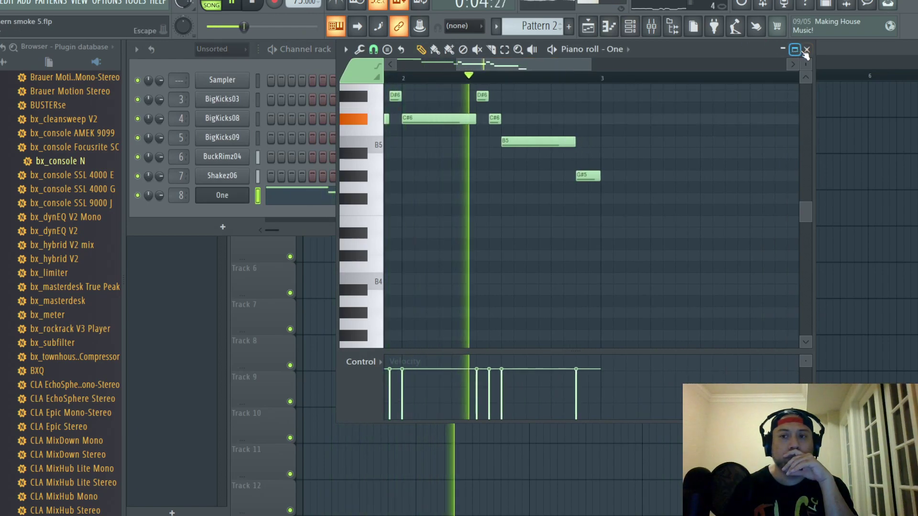
pyautogui.click(805, 50)
# - Transpose all notes of One's melody up one octave and close the piano roll
pyautogui.click(439, 197)
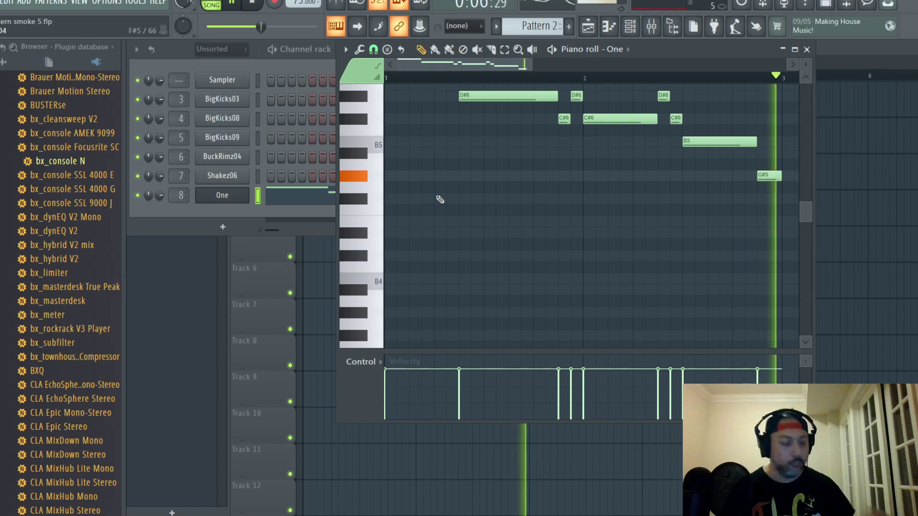
pyautogui.hotkey('ctrl', 'a')
pyautogui.hotkey('ctrl', 'Up')
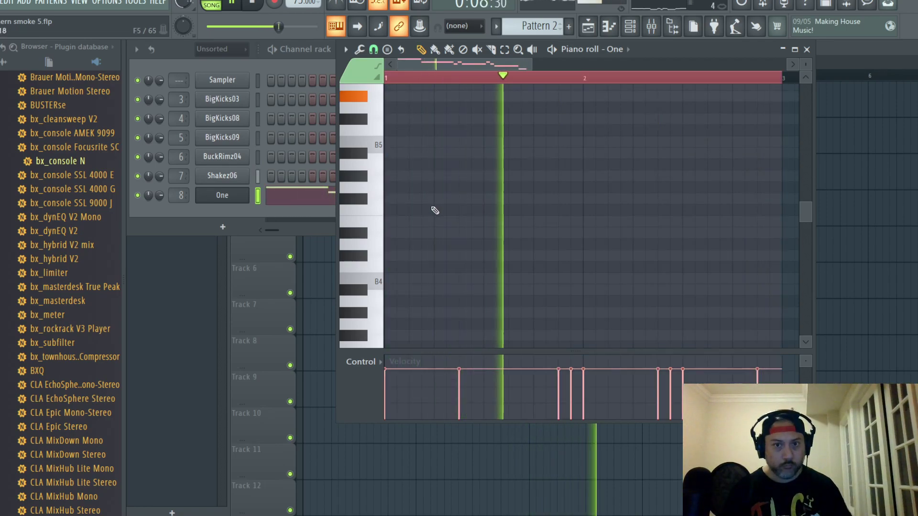
pyautogui.scroll(5, 429, 207)
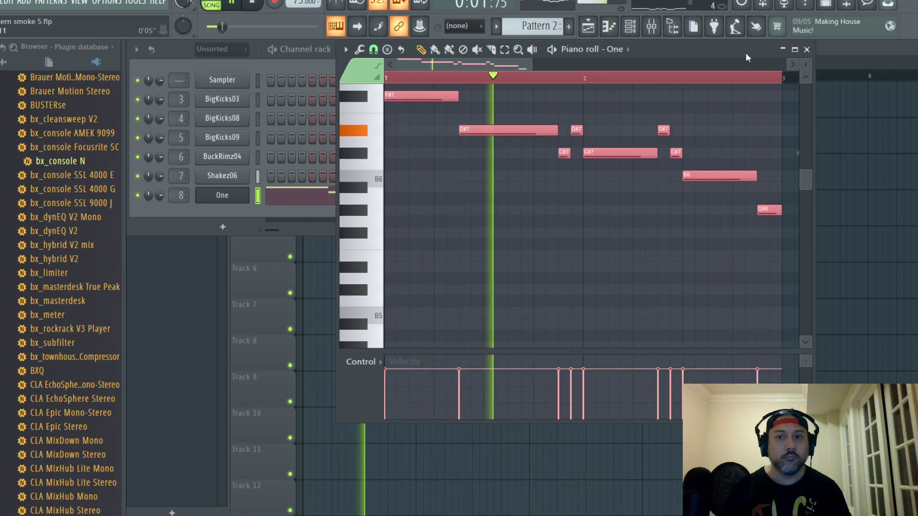
pyautogui.click(806, 49)
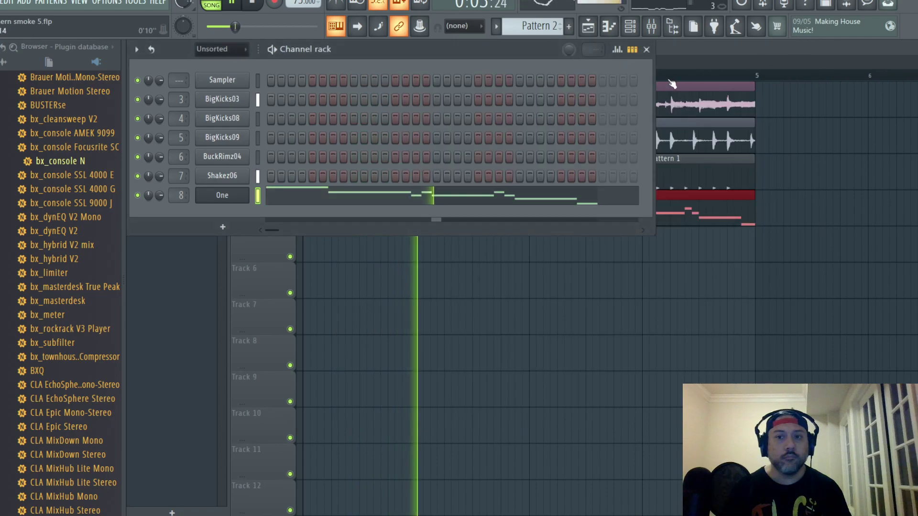
# - Audition presets in the One synth from Daft Funk onward and choose Hands-Free
pyautogui.click(222, 195)
pyautogui.click(373, 128)
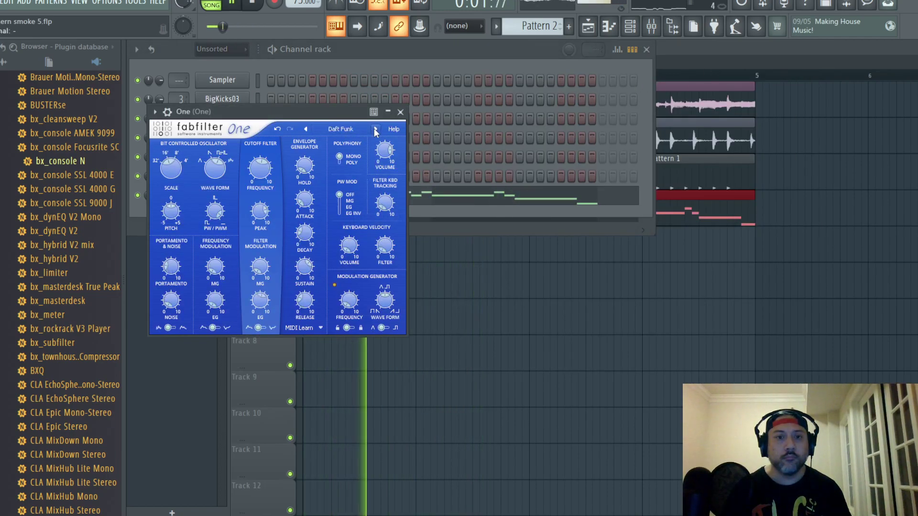
pyautogui.click(374, 128)
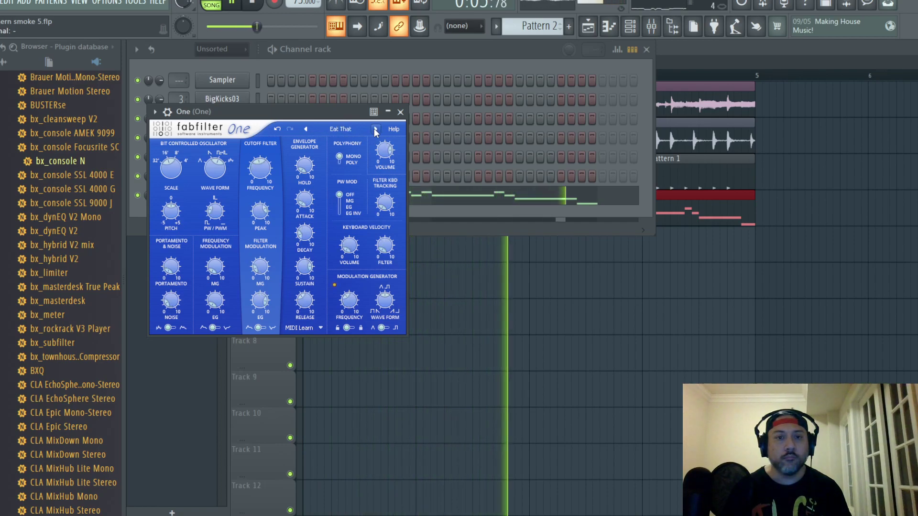
pyautogui.click(375, 129)
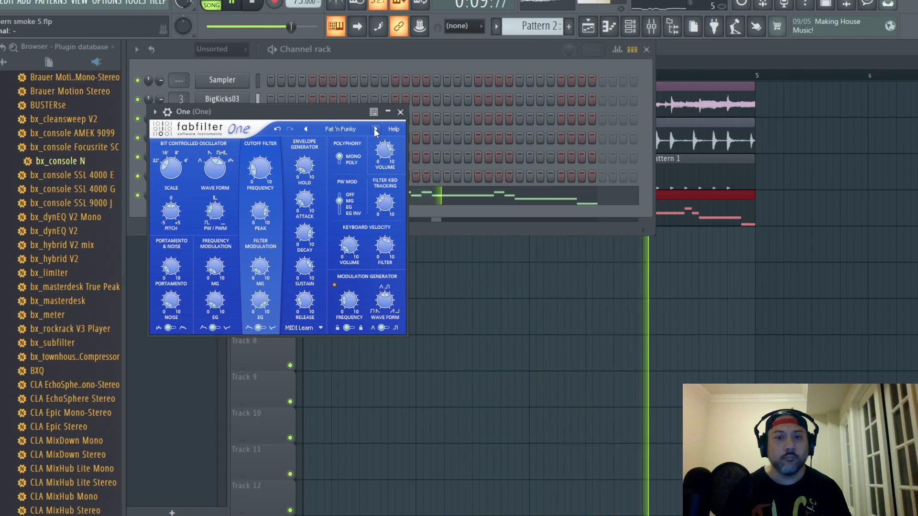
pyautogui.click(375, 129)
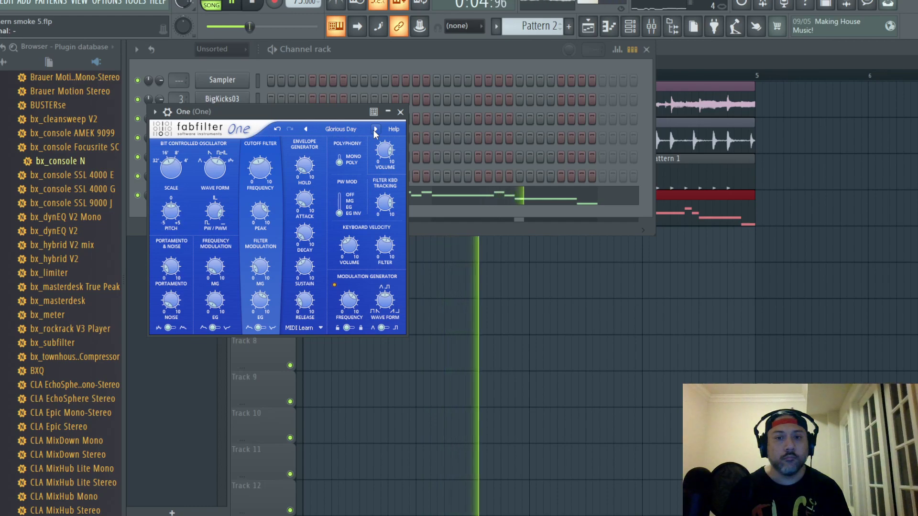
pyautogui.click(375, 129)
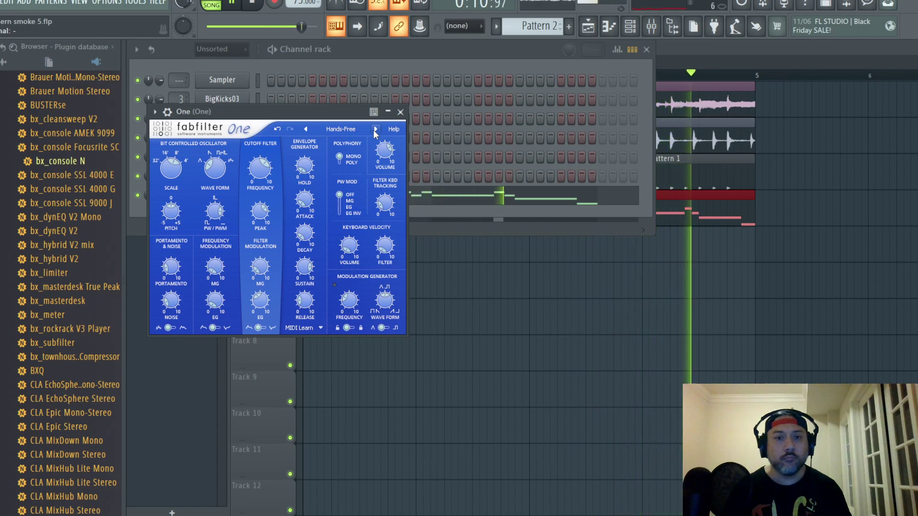
pyautogui.click(400, 112)
# - Transpose all notes of One's melody back down one octave and close the piano roll
pyautogui.click(457, 200)
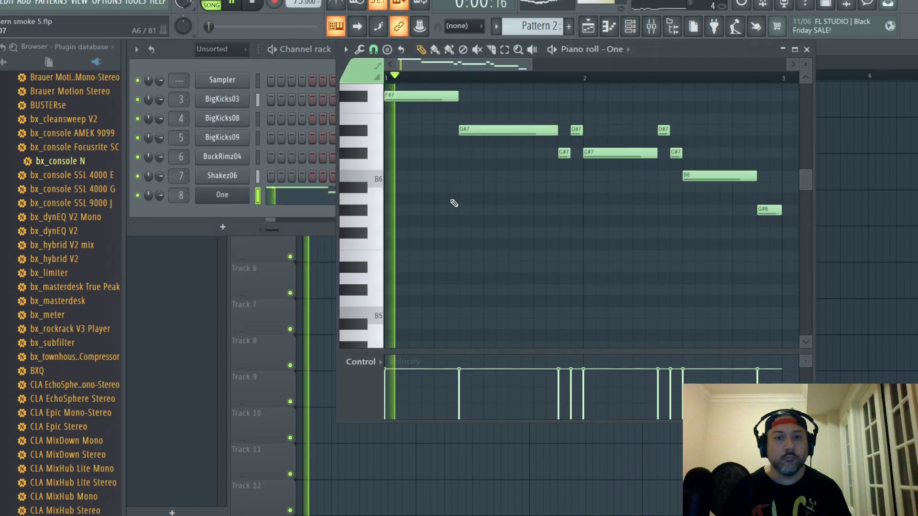
pyautogui.hotkey('ctrl', 'Down')
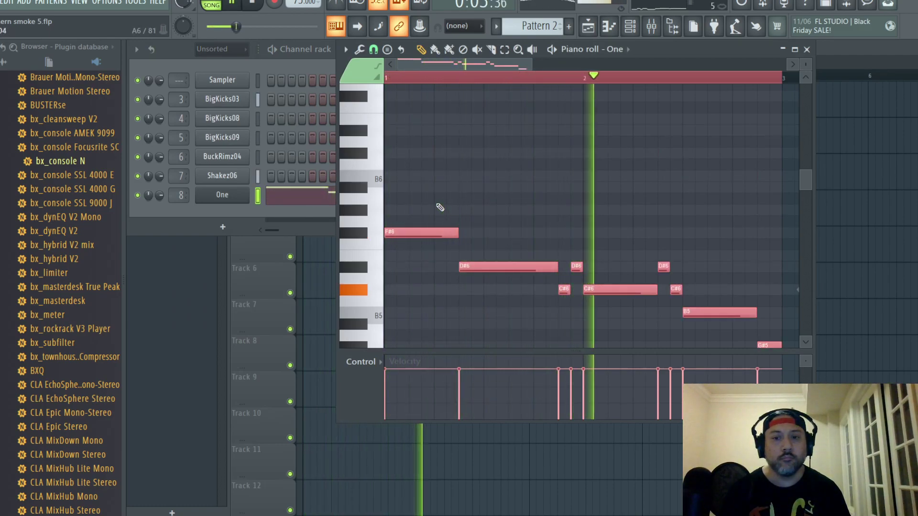
pyautogui.click(807, 50)
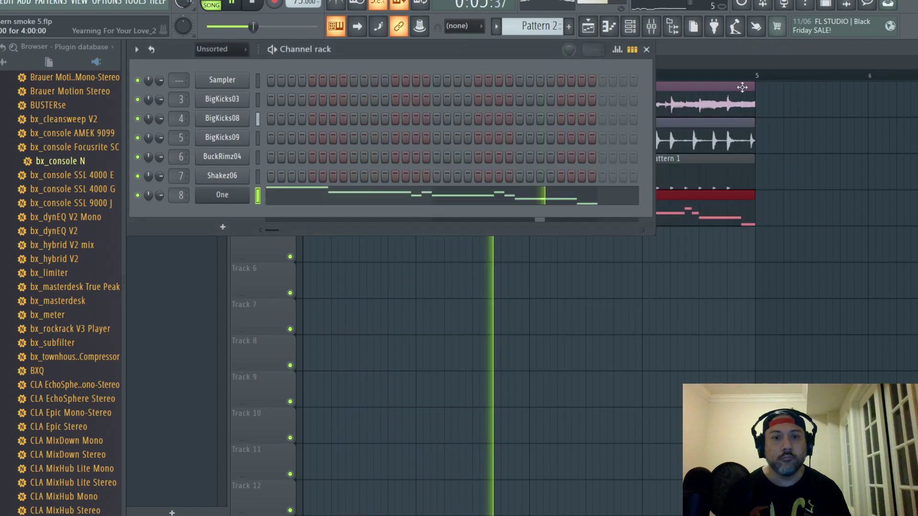
# - Lower One's mixer fader to -10.8 dB and, in its bx_console N, adjust the compressor threshold, enable PRE DYN and set high-mid gain to -0.3 dB
pyautogui.click(651, 27)
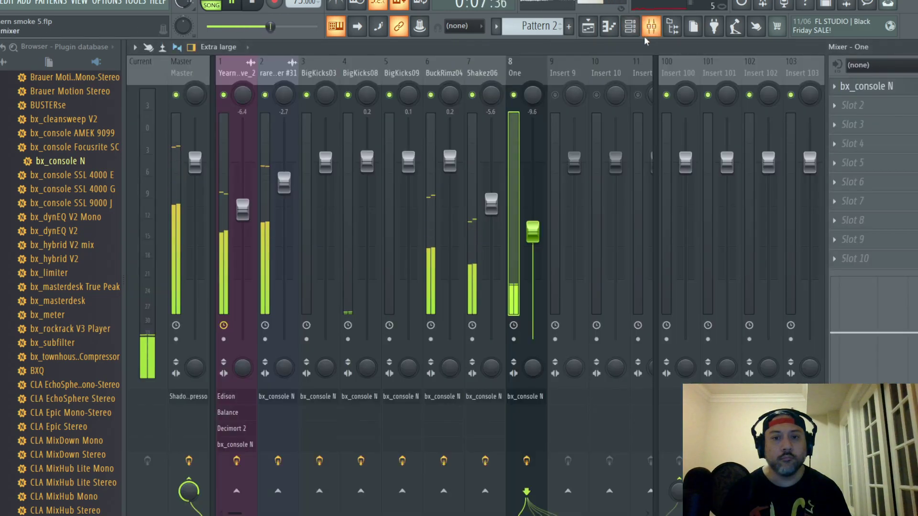
pyautogui.moveTo(532, 230)
pyautogui.mouseDown()
pyautogui.moveTo(532, 256)
pyautogui.moveTo(532, 239)
pyautogui.mouseUp()
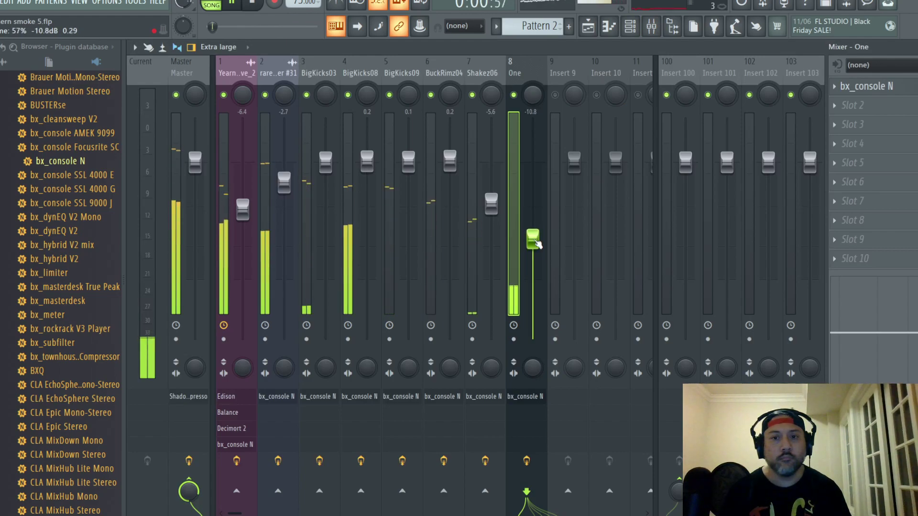
pyautogui.click(525, 396)
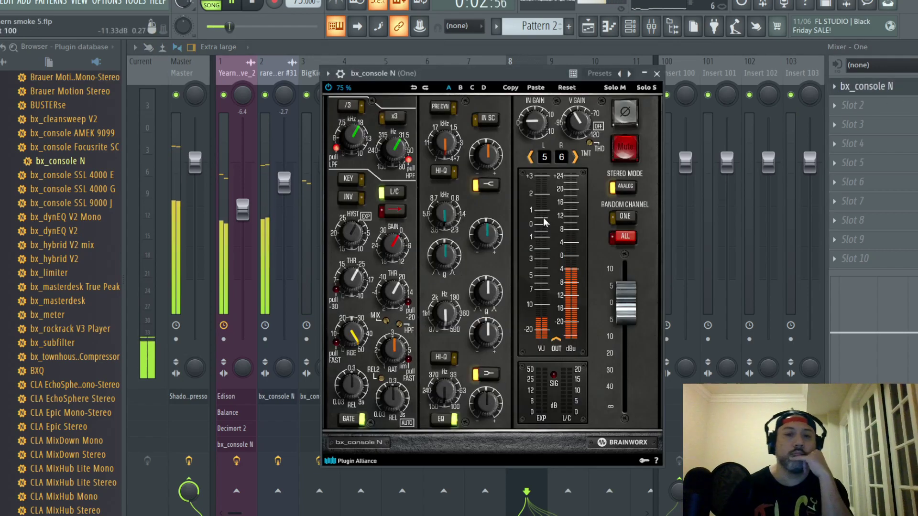
pyautogui.moveTo(395, 355)
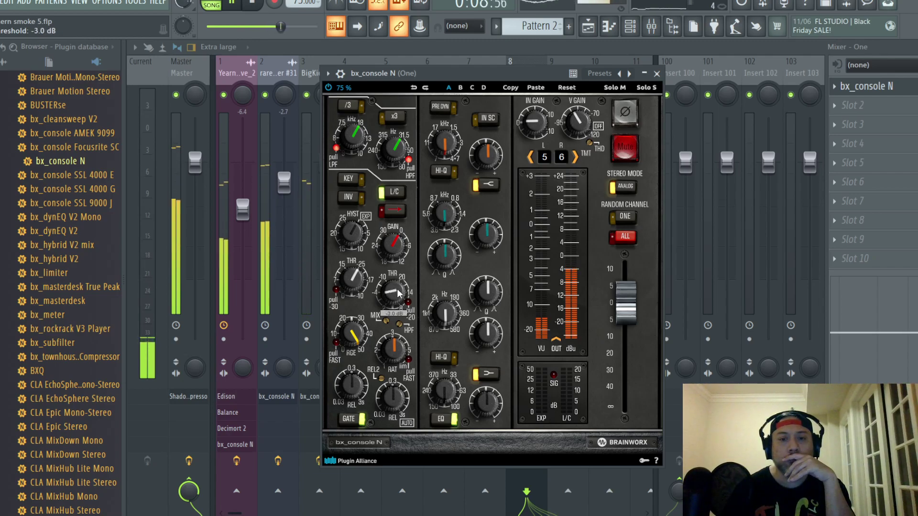
pyautogui.scroll(1, 398, 293)
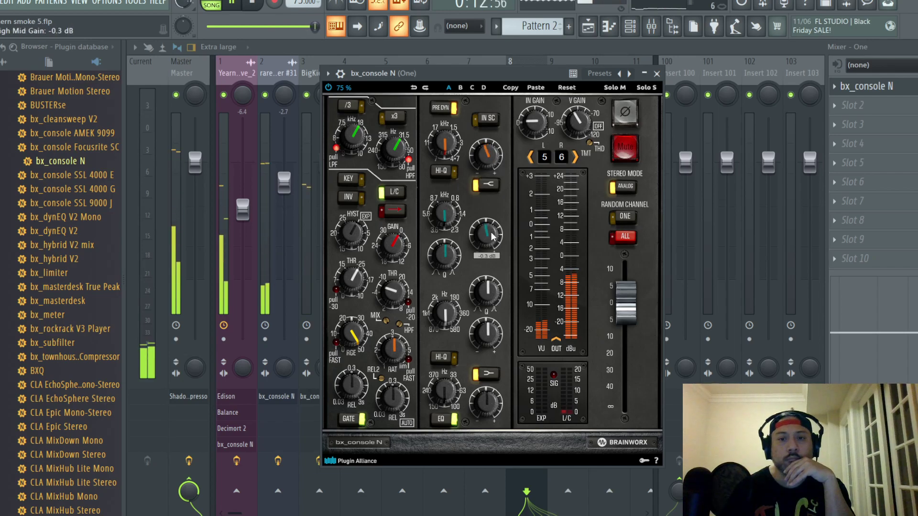
pyautogui.click(657, 73)
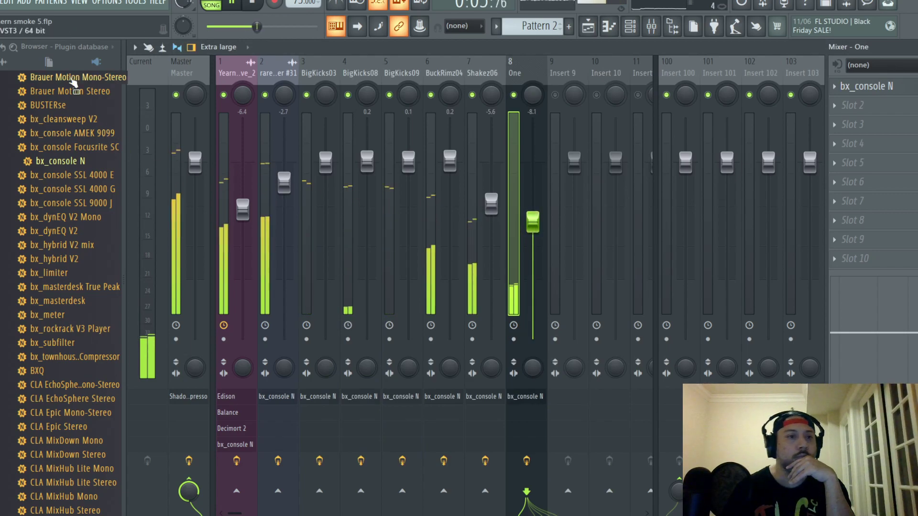
# - Set One's mixer fader to -8.2 dB and save the project
pyautogui.hotkey('alt', 'f')
pyautogui.press('Escape')
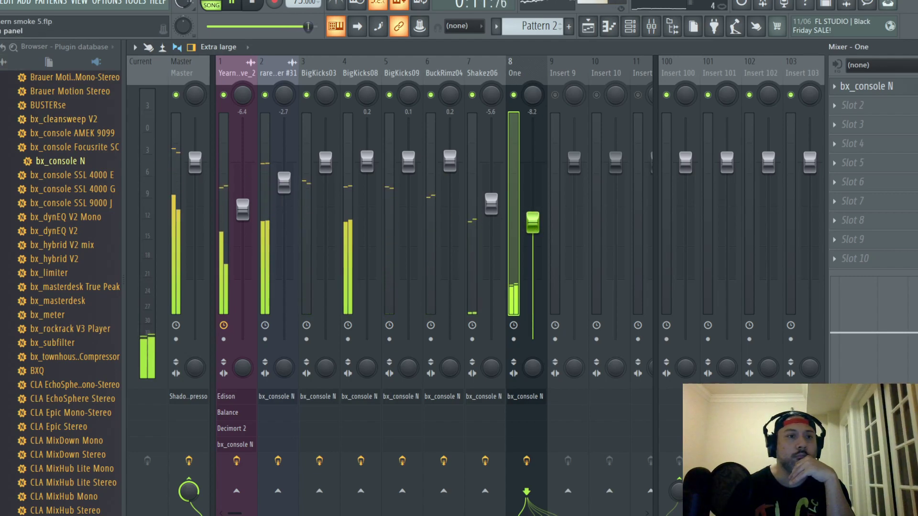
pyautogui.hotkey('alt', 'f')
pyautogui.press('Escape')
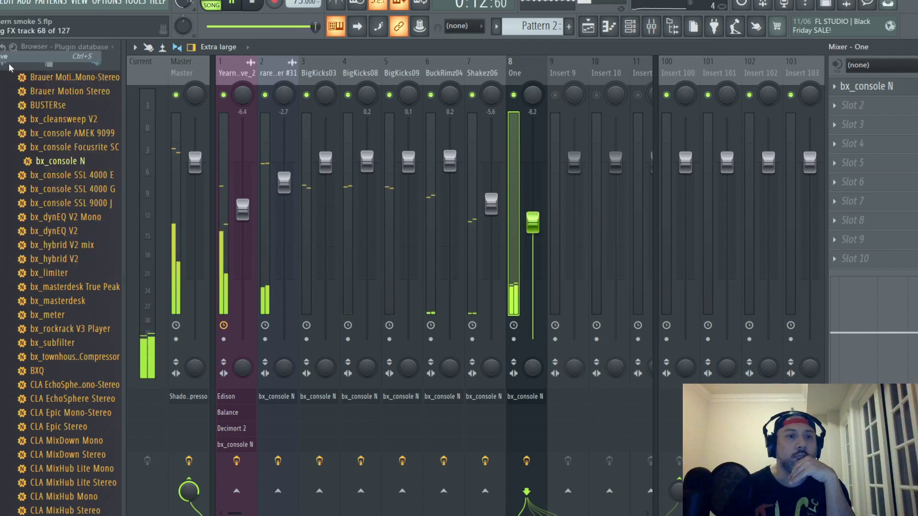
# - Switch the browser to show all content and collapse the SoundMob 3000 Drums folder
pyautogui.click(91, 47)
pyautogui.click(77, 64)
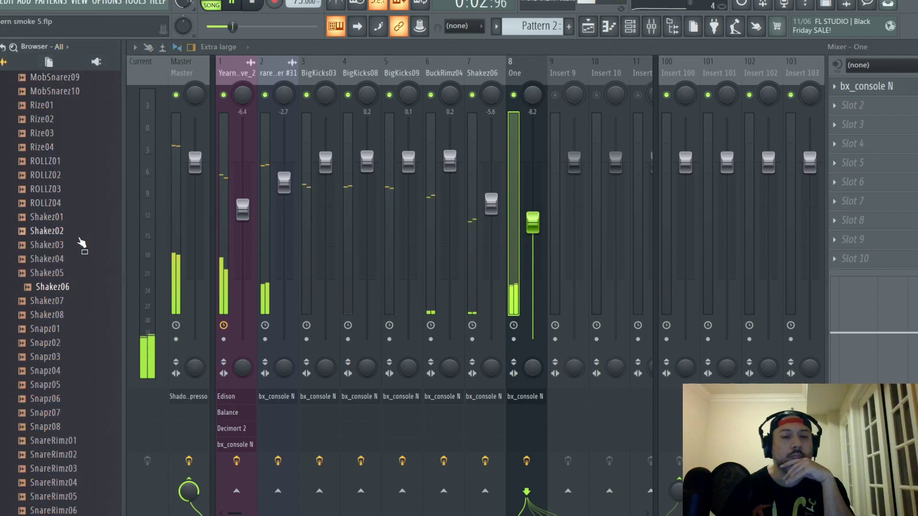
pyautogui.scroll(20, 79, 237)
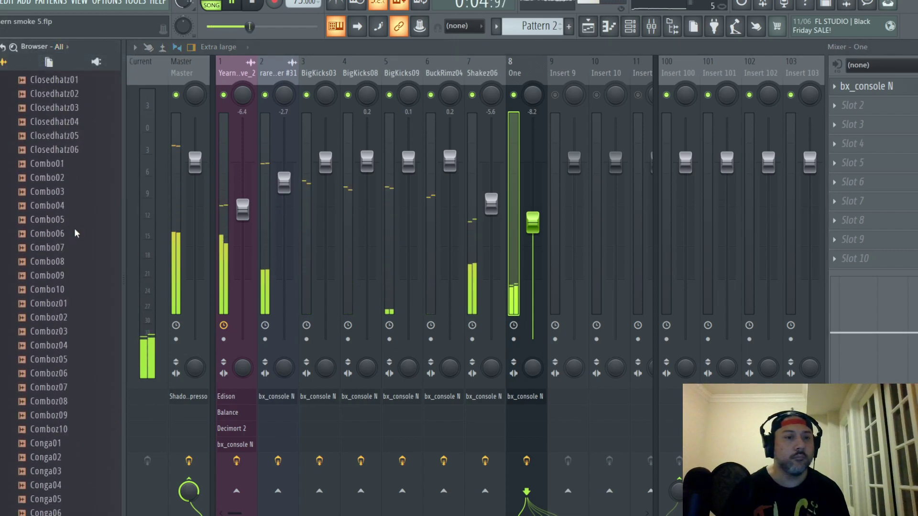
pyautogui.scroll(10, 74, 232)
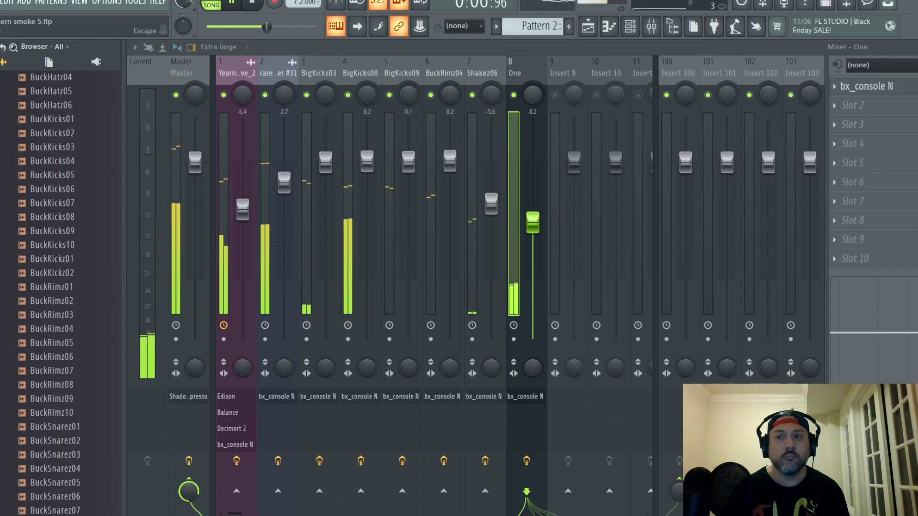
pyautogui.scroll(15, 76, 225)
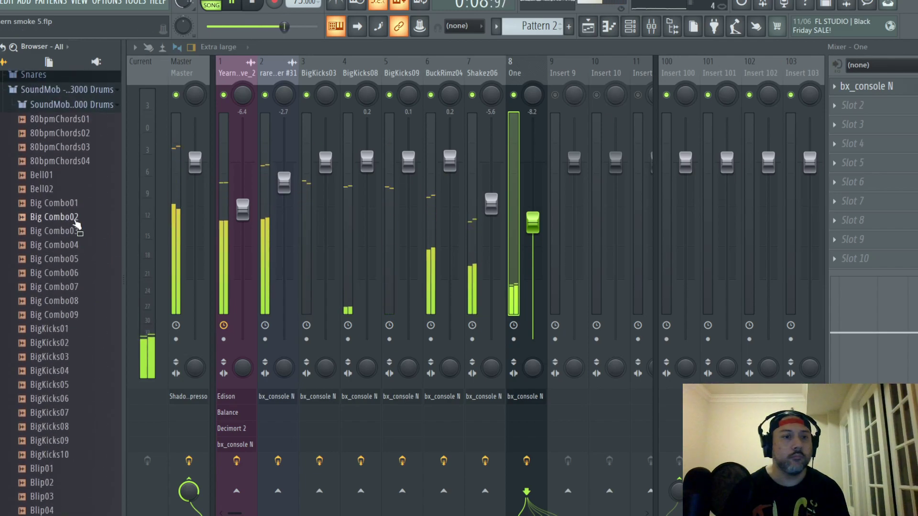
pyautogui.scroll(5, 75, 150)
pyautogui.click(72, 178)
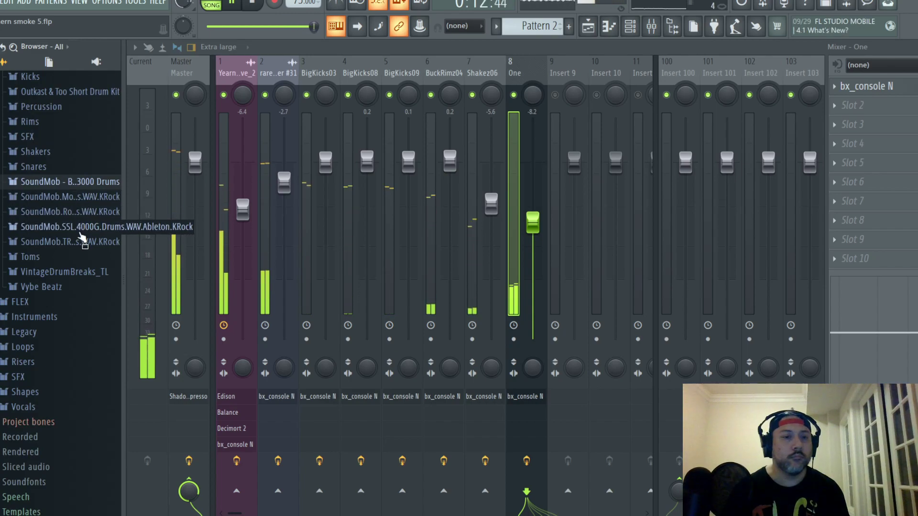
# - Look through the samples in the SoundMob 3000 Drums folder again, then close it
pyautogui.click(72, 197)
pyautogui.scroll(-10, 72, 301)
pyautogui.scroll(-20, 65, 292)
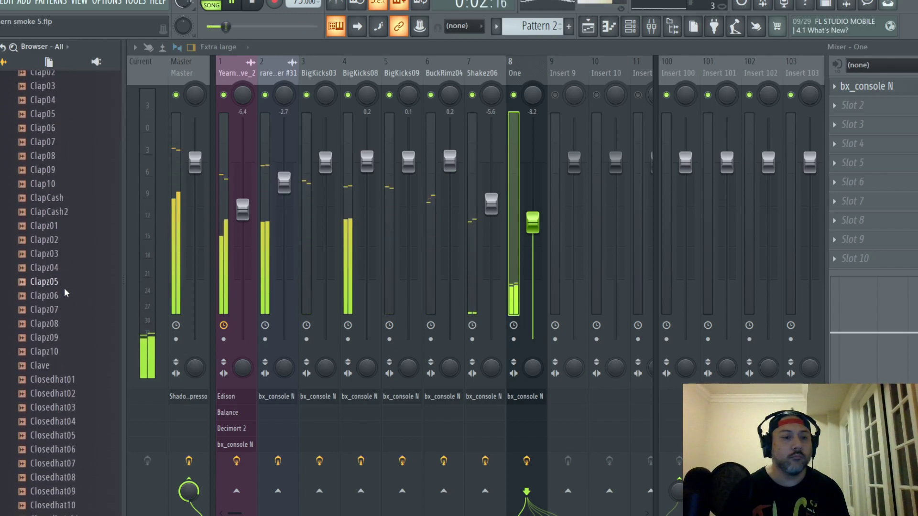
pyautogui.scroll(15, 63, 285)
pyautogui.scroll(15, 65, 286)
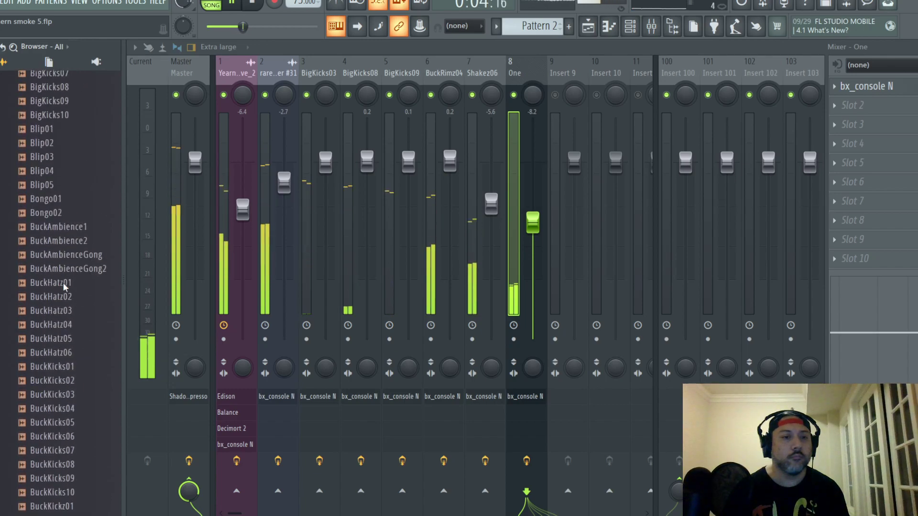
pyautogui.click(86, 366)
pyautogui.scroll(-2, 86, 371)
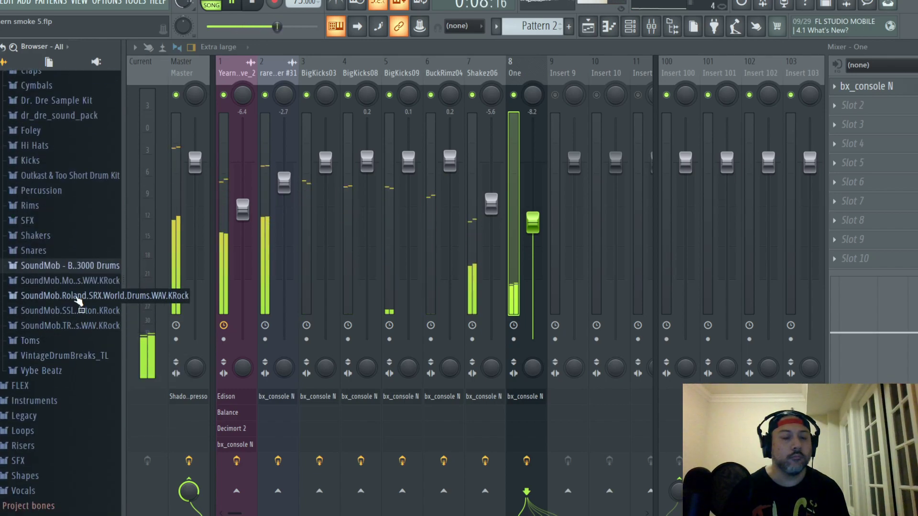
# - Preview the chime sample from the Motif XS Hip Hop Kit 1 folder in SoundMob Motif XS Drums and leave the mixer
pyautogui.click(67, 281)
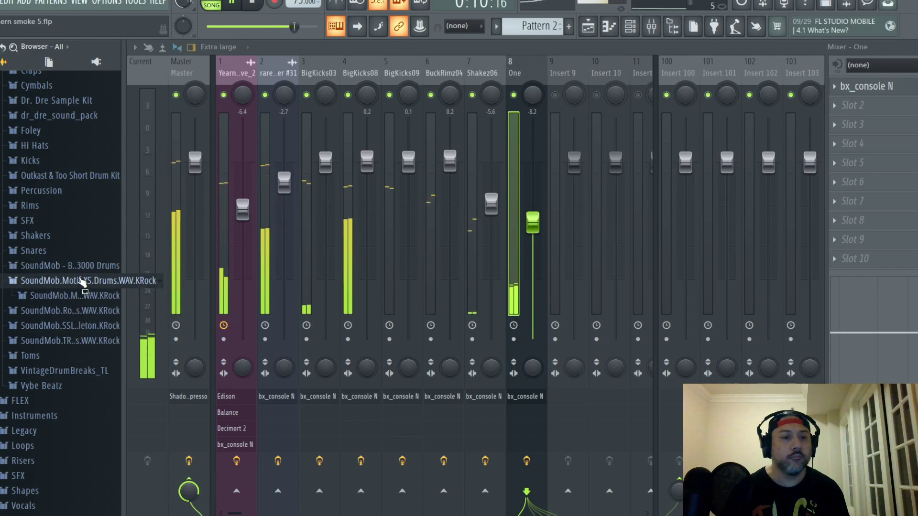
pyautogui.click(72, 295)
pyautogui.click(79, 341)
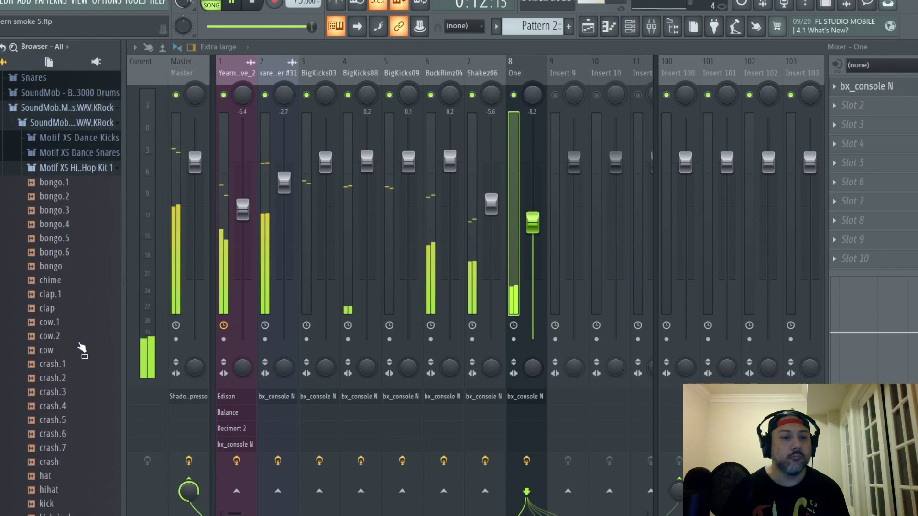
pyautogui.moveTo(58, 273); pyautogui.dragTo(57, 269)
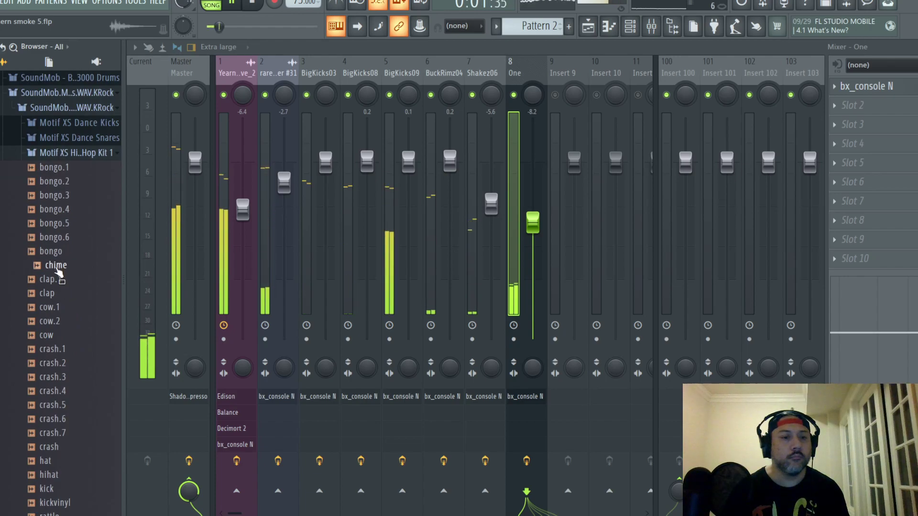
pyautogui.press('F9')
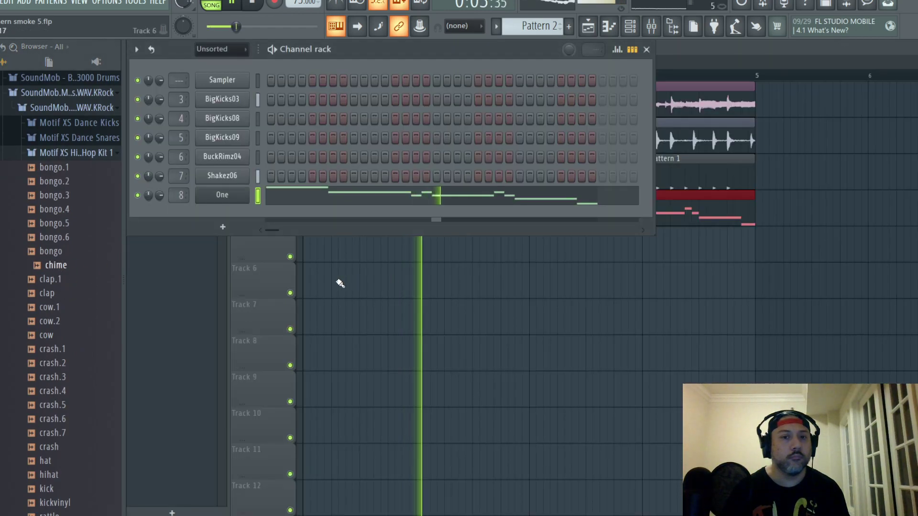
# - Place the chime sample at the start of Track 5, stop playback and select the chime track in the mixer
pyautogui.moveTo(76, 272); pyautogui.dragTo(307, 247)
pyautogui.press('space')
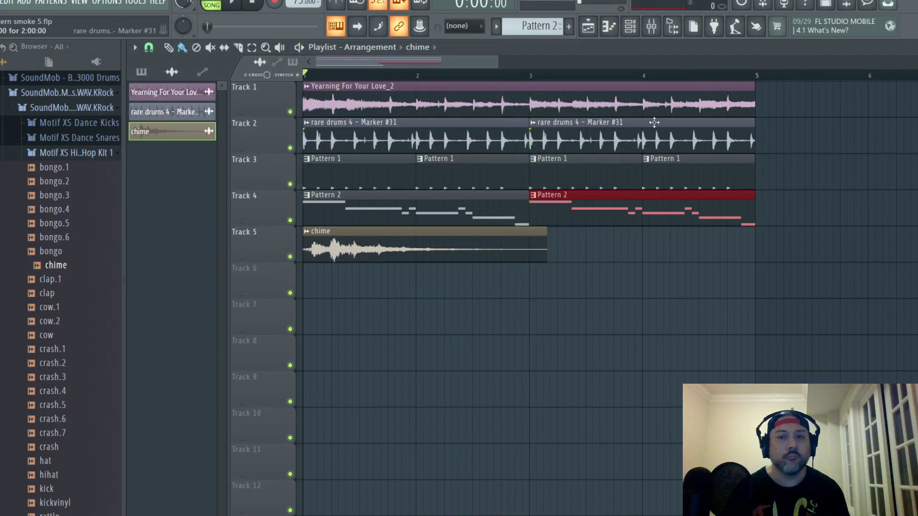
pyautogui.click(656, 30)
pyautogui.click(569, 77)
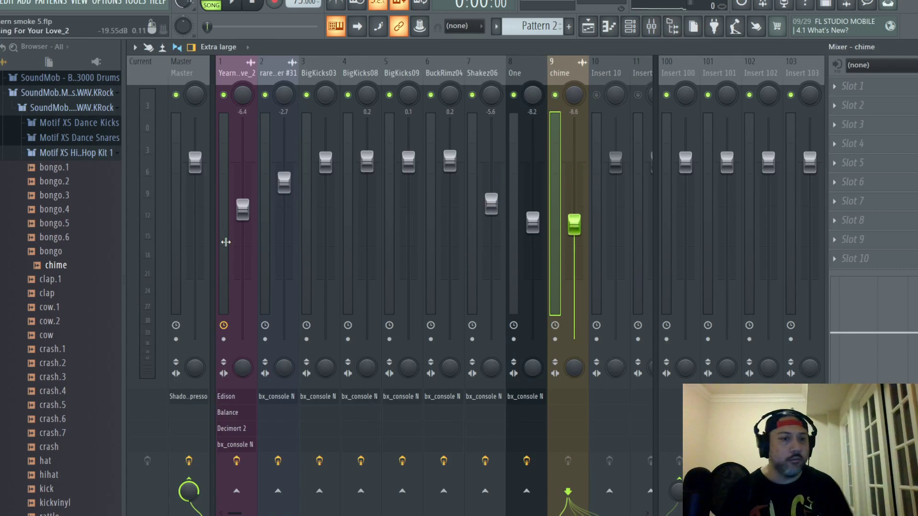
# - Load bx_console N from the plugin database onto the chime mixer track and lower its fader to -18.8 dB
pyautogui.click(77, 46)
pyautogui.click(77, 84)
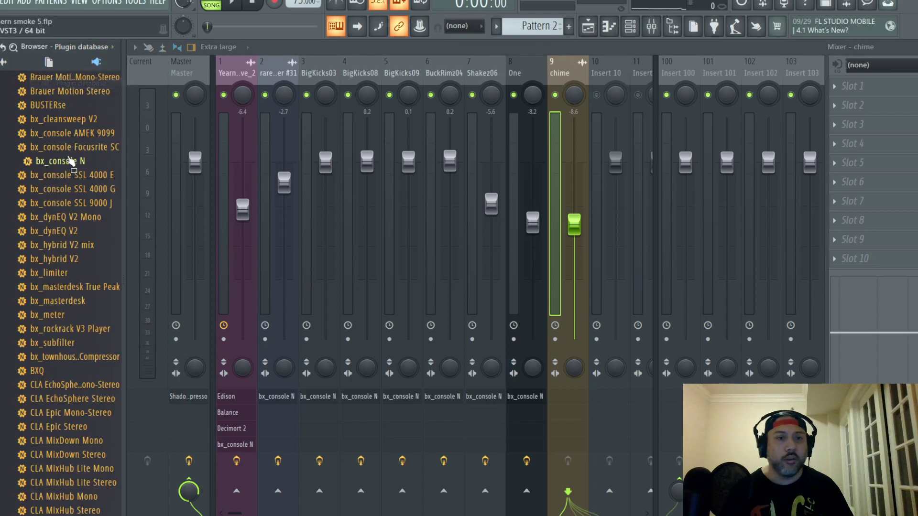
pyautogui.moveTo(772, 95); pyautogui.dragTo(860, 96)
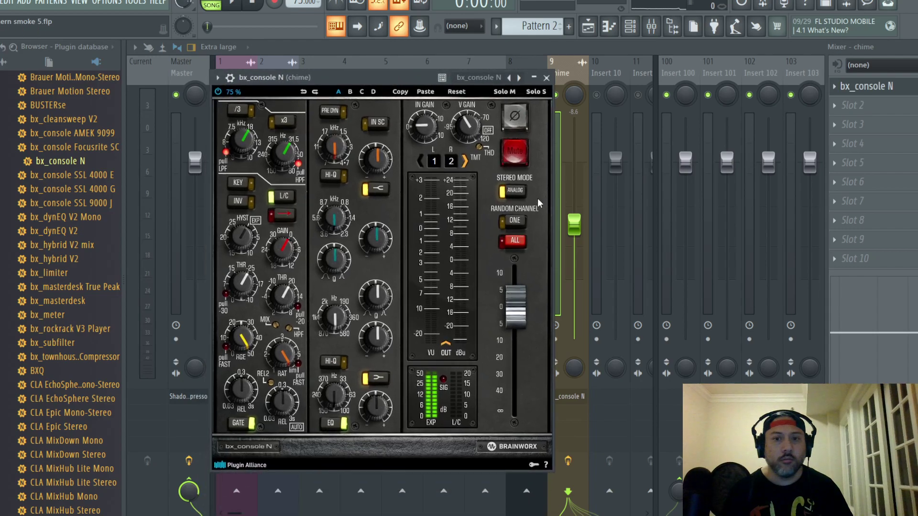
pyautogui.click(546, 77)
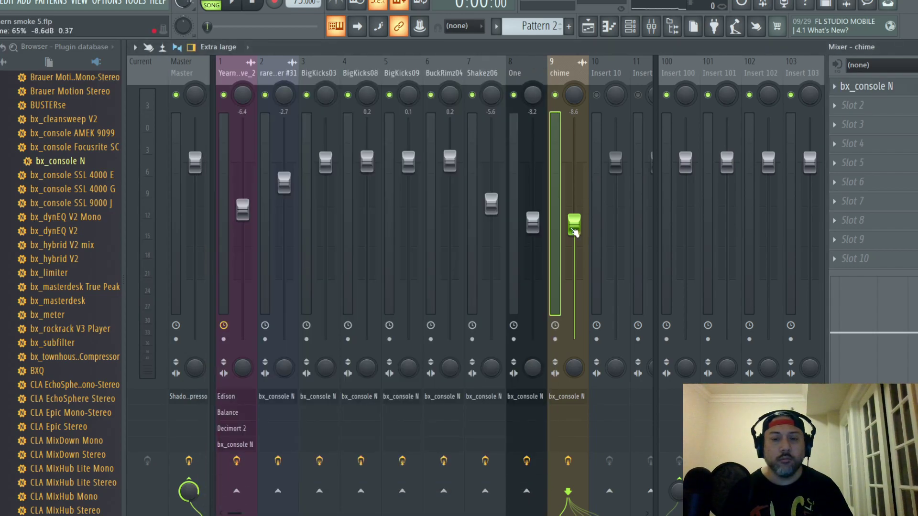
pyautogui.moveTo(574, 285); pyautogui.dragTo(574, 289)
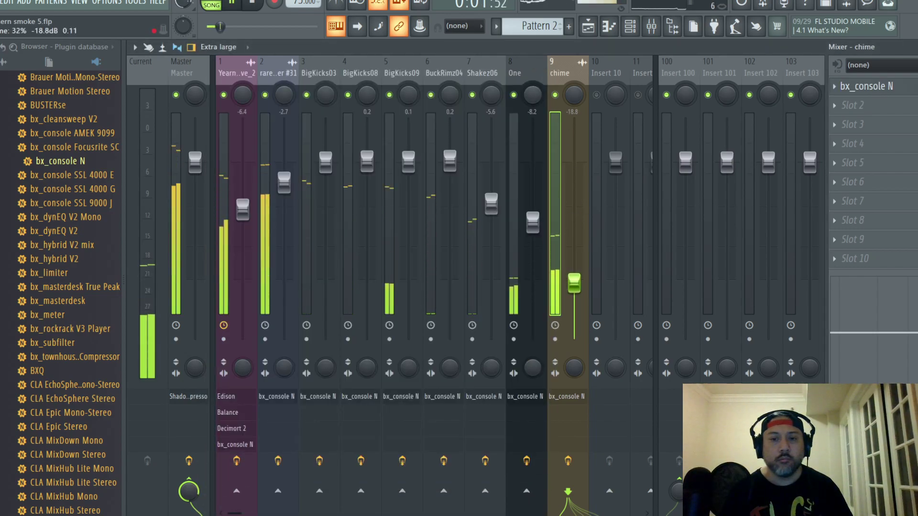
# - In chime's bx_console N, set the compressor threshold to +10.0 dB and high-mid gain to -0.3 dB, enable PRE DYN, and return to the playlist
pyautogui.click(865, 87)
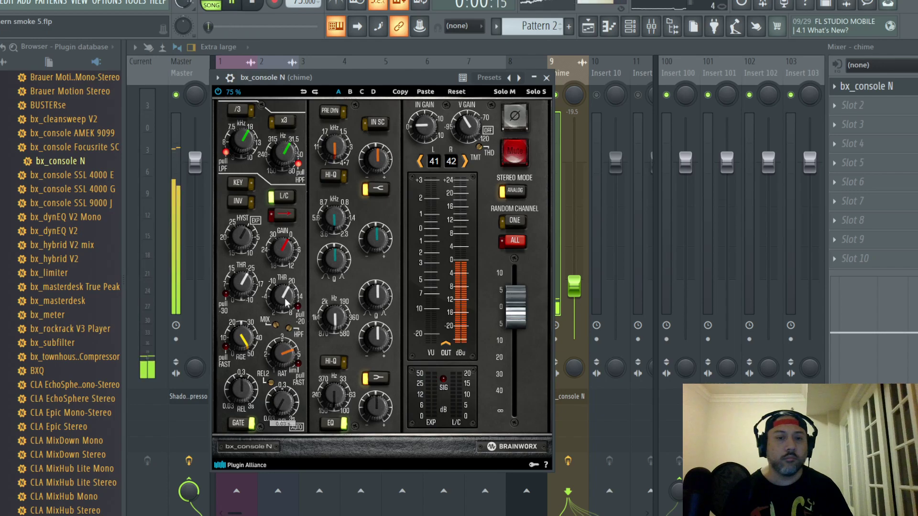
pyautogui.moveTo(286, 303)
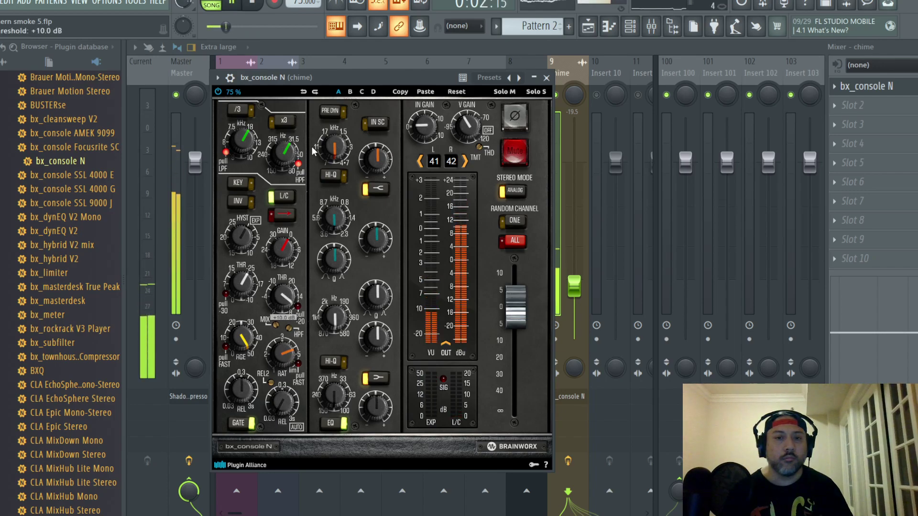
pyautogui.click(332, 112)
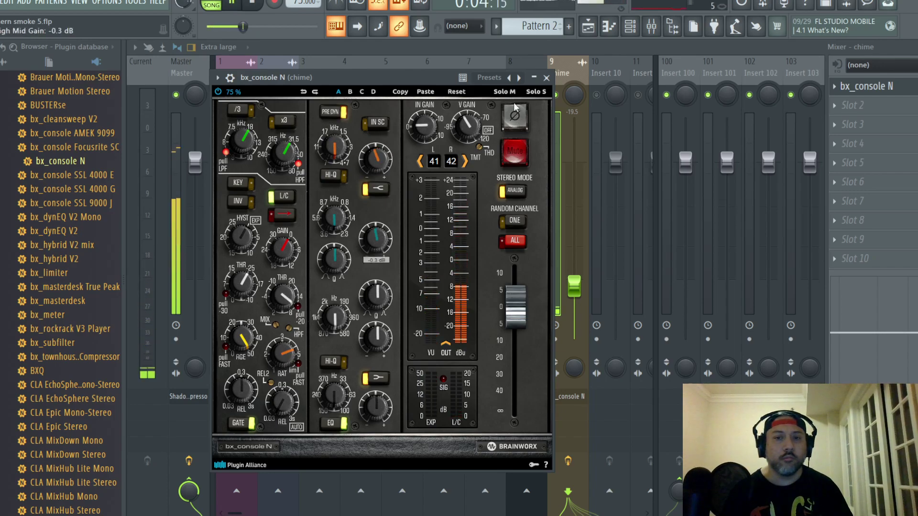
pyautogui.click(546, 78)
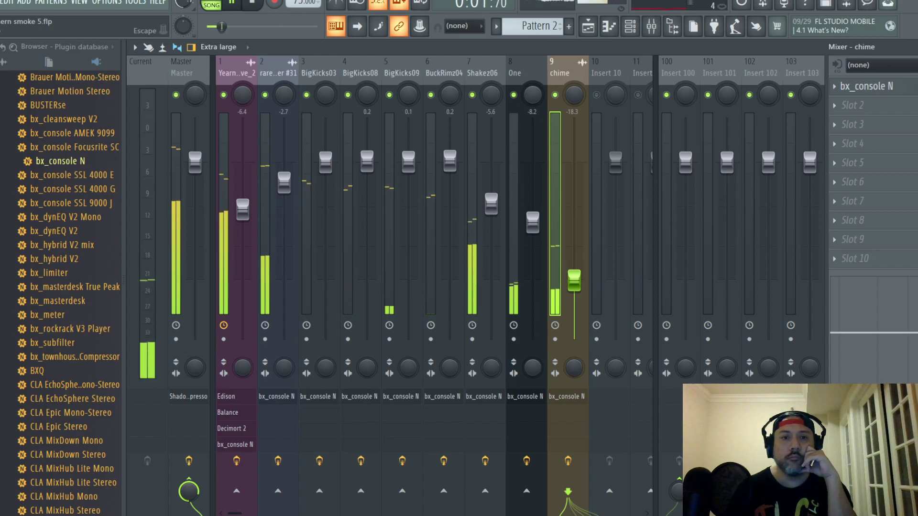
pyautogui.press('F5')
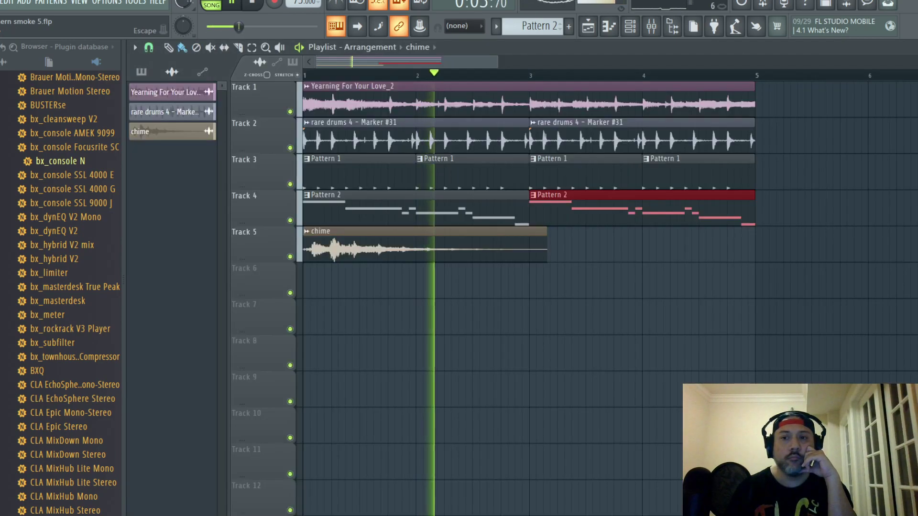
pyautogui.press('space')
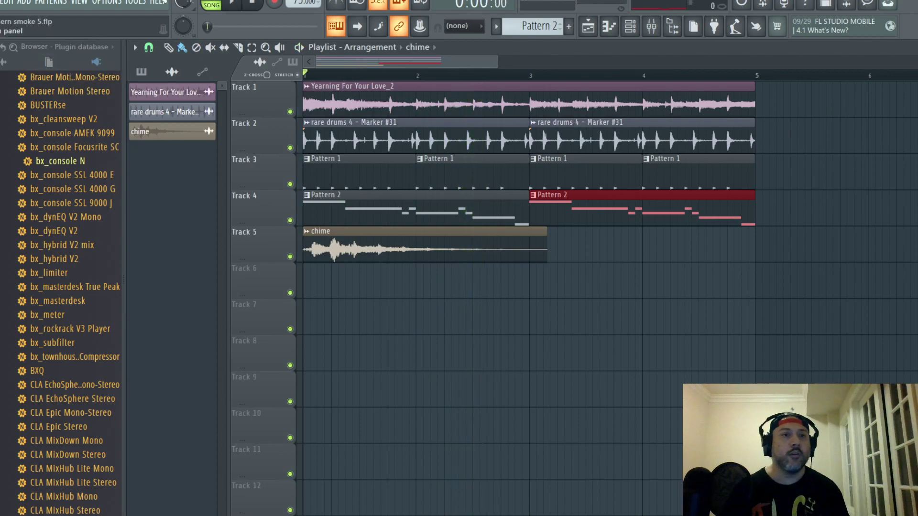
# - Switch to the empty Pattern 3 and add a Sytrus instrument channel
pyautogui.click(640, 26)
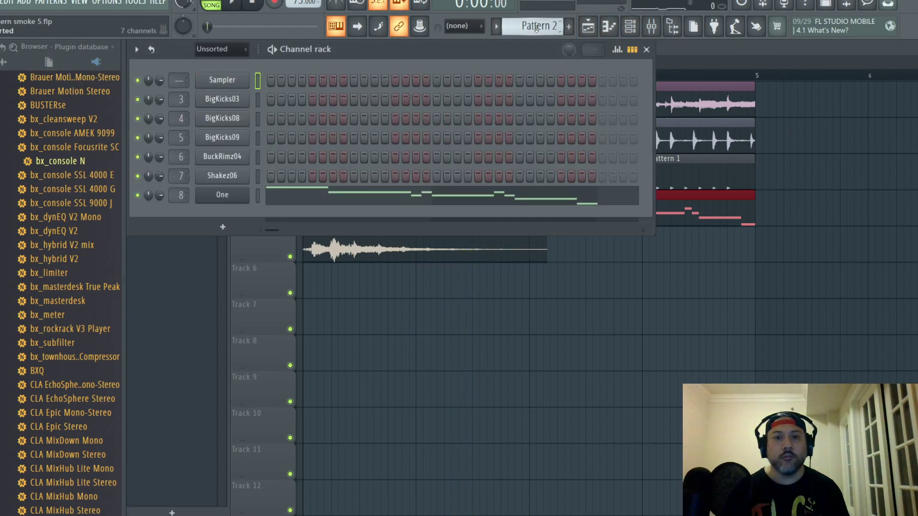
pyautogui.scroll(-1, 536, 27)
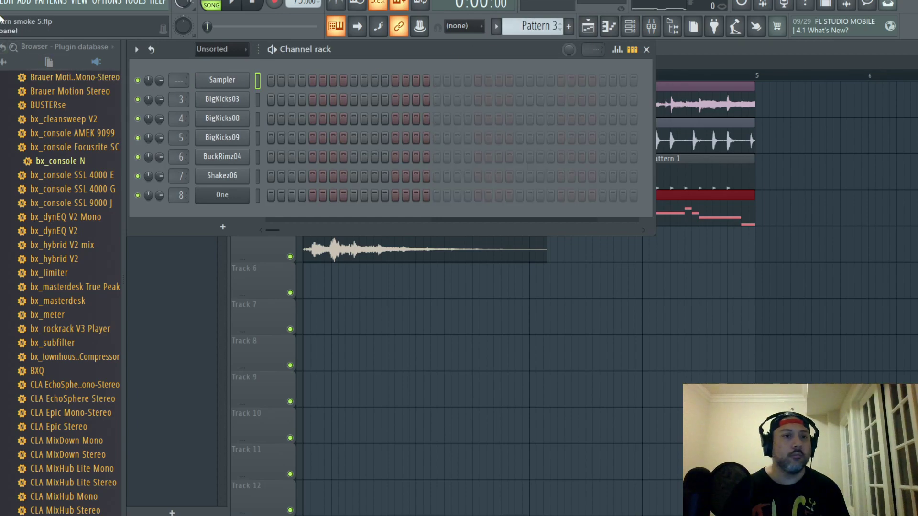
pyautogui.click(24, 3)
pyautogui.click(149, 109)
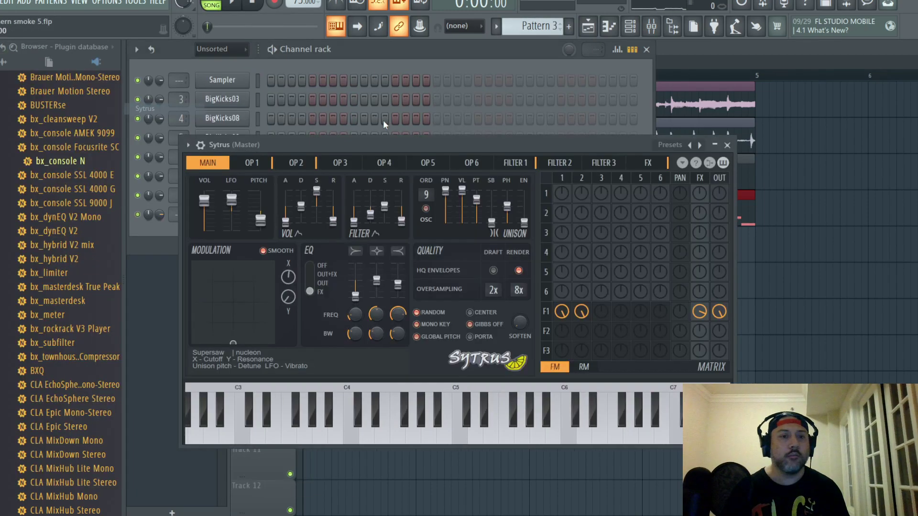
# - Load the Violin ensemble preset in Sytrus
pyautogui.click(670, 146)
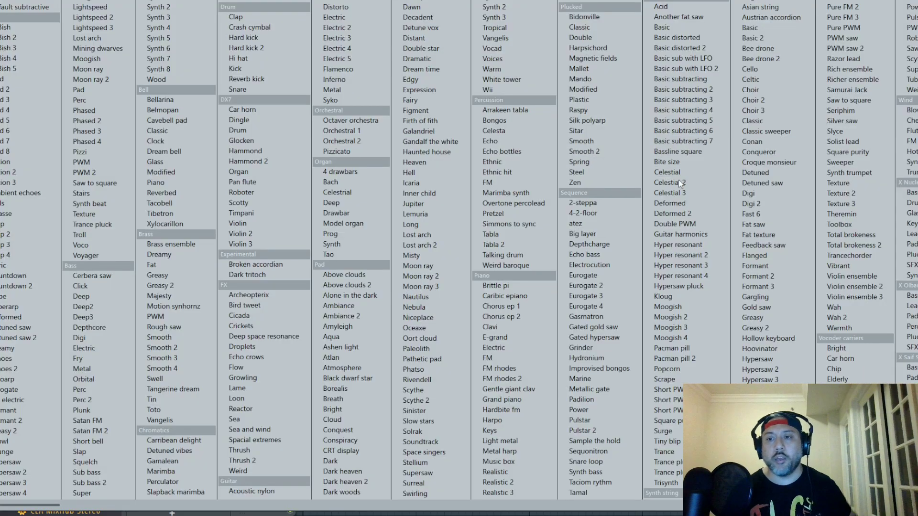
pyautogui.click(853, 276)
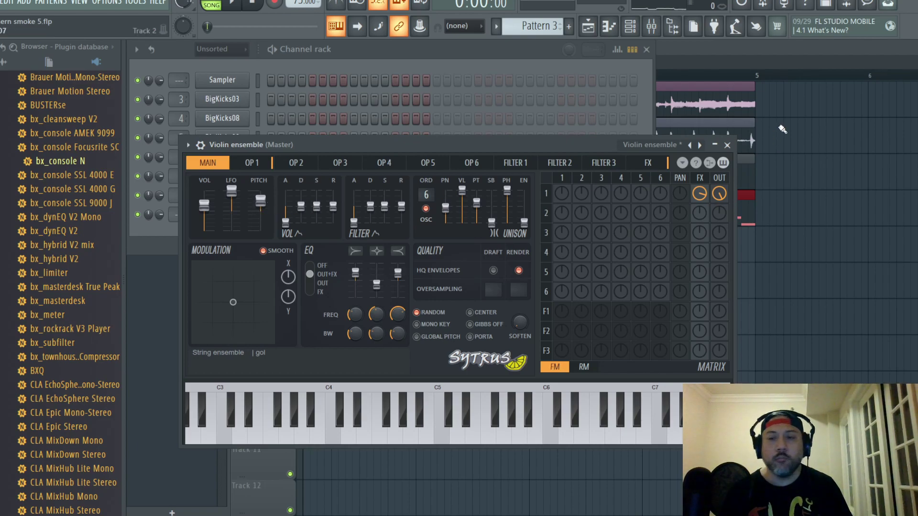
pyautogui.click(727, 145)
pyautogui.click(233, 215)
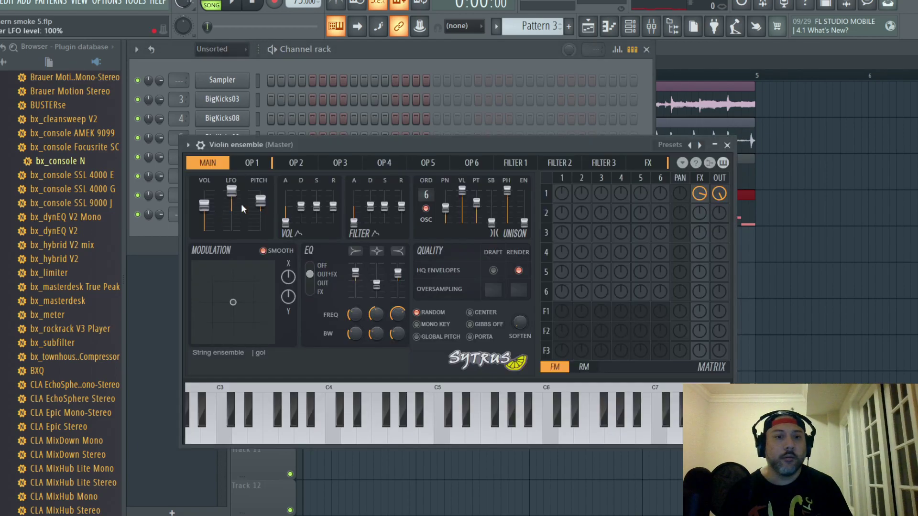
# - Route the Violin ensemble channel to mixer insert 10 and lower its fader to -9.3 dB
pyautogui.click(651, 27)
pyautogui.click(598, 71)
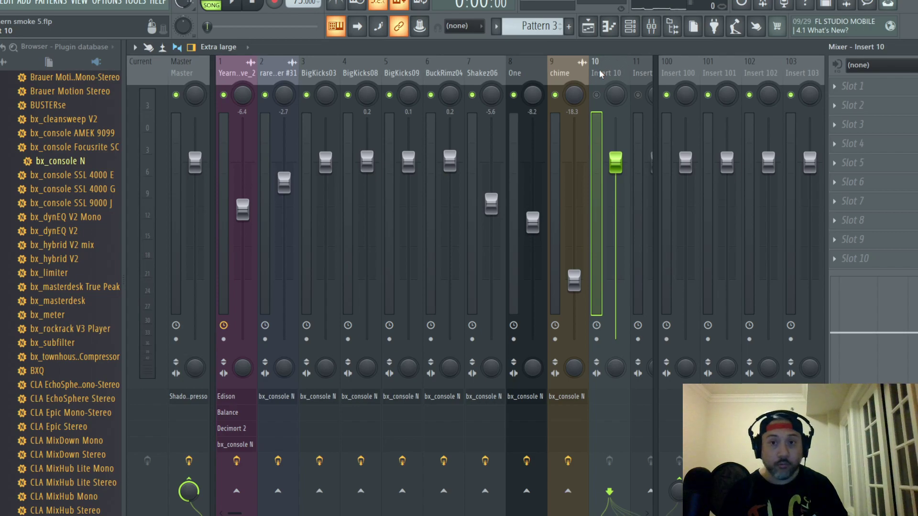
pyautogui.hotkey('ctrl', 'l')
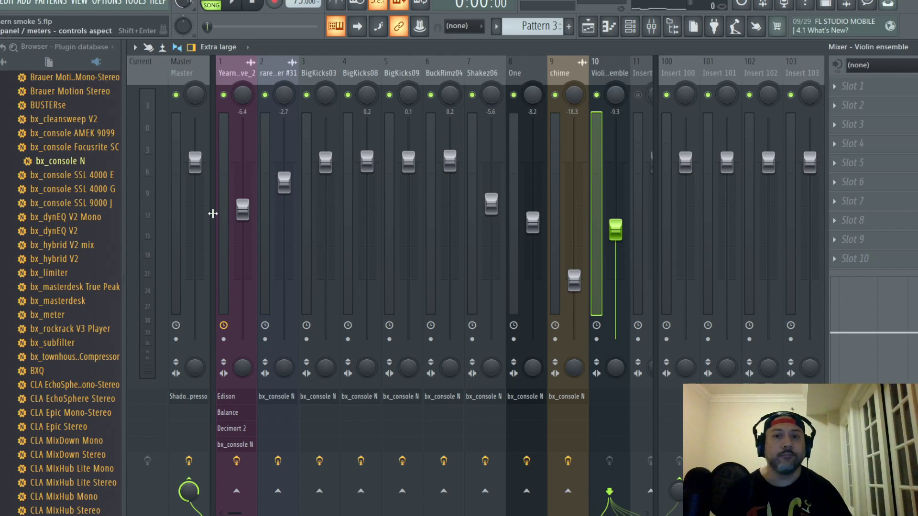
# - Load bx_console N onto the Violin ensemble mixer track, nudge its fader down slightly and start playback
pyautogui.moveTo(903, 84); pyautogui.dragTo(870, 87)
pyautogui.moveTo(412, 195); pyautogui.dragTo(441, 92)
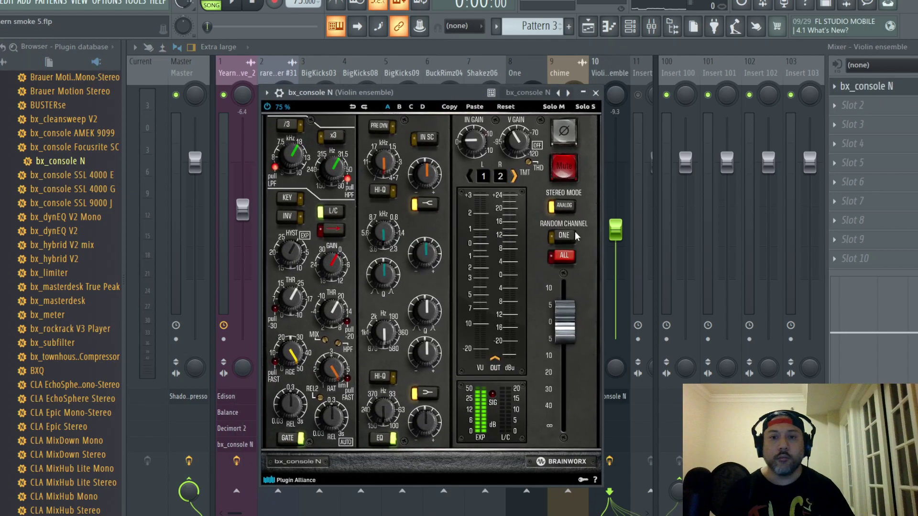
pyautogui.moveTo(615, 230)
pyautogui.mouseDown()
pyautogui.moveTo(615, 242)
pyautogui.moveTo(615, 233)
pyautogui.mouseUp()
pyautogui.press('space')
pyautogui.press('F9')
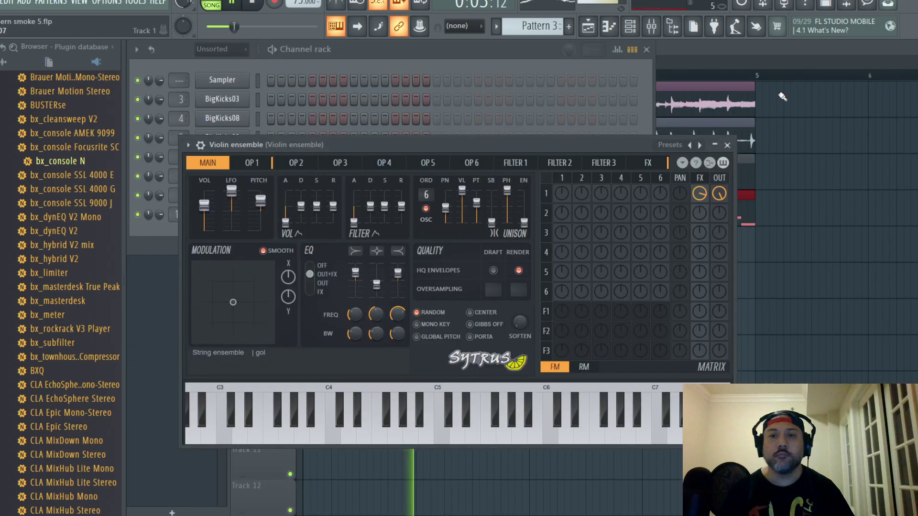
# - Try a B5 on the Violin ensemble over the beat and lower its mixer fader further
pyautogui.moveTo(592, 139); pyautogui.dragTo(592, 118)
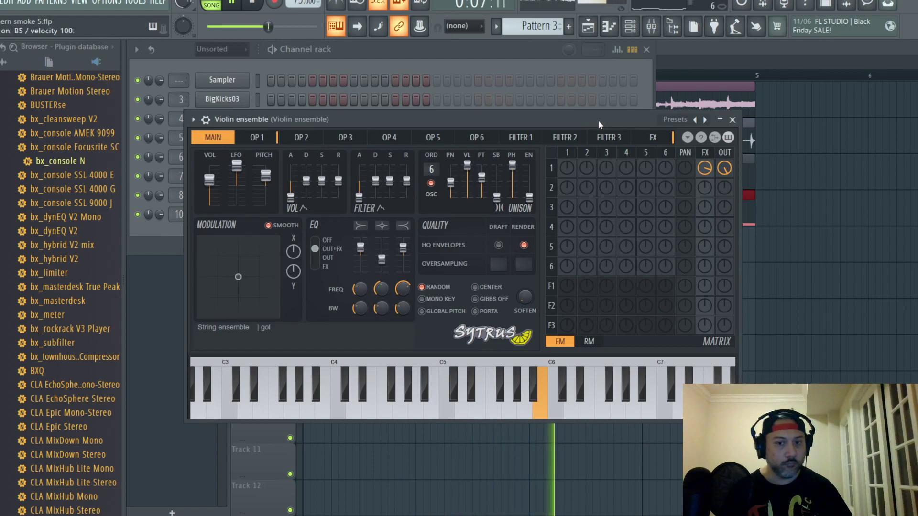
pyautogui.click(512, 60)
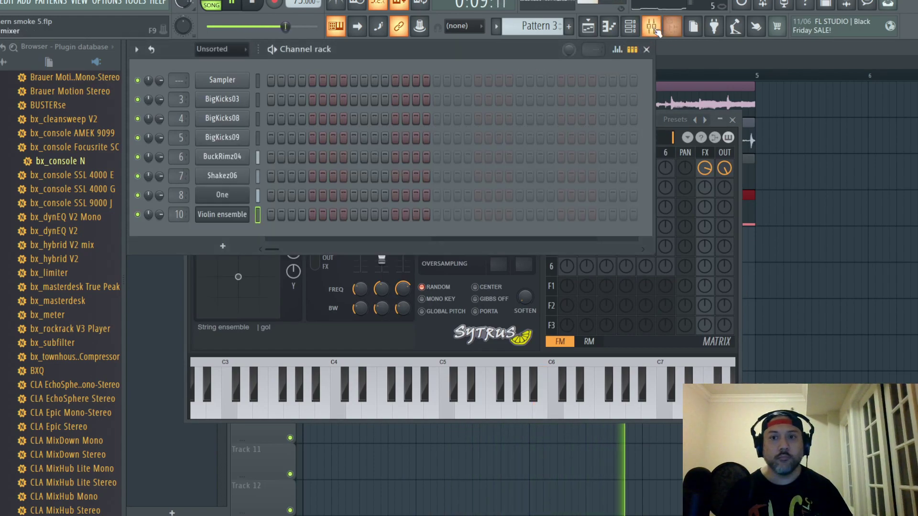
pyautogui.press('F9')
pyautogui.press('space')
pyautogui.moveTo(616, 250); pyautogui.dragTo(618, 266)
pyautogui.press('space')
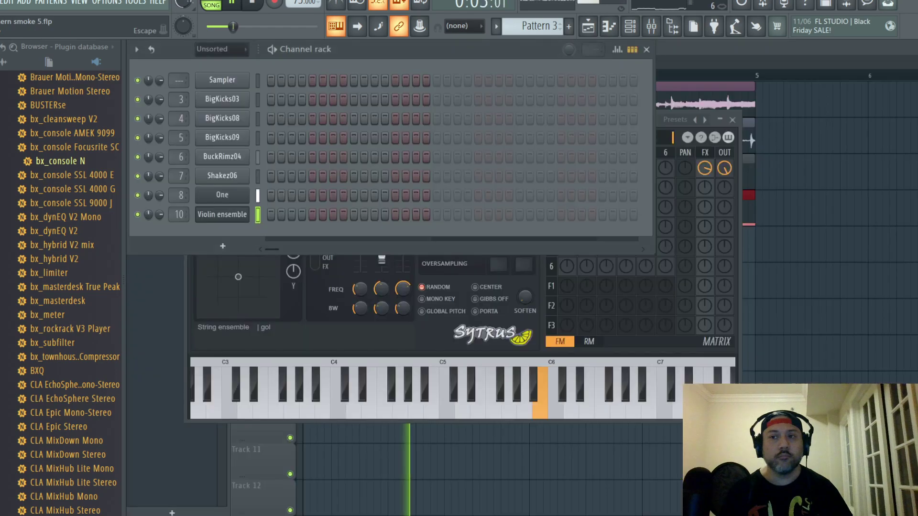
# - Audition the Violin ensemble against the beat at its new level, then stop playback
pyautogui.press('F9')
pyautogui.click(224, 214)
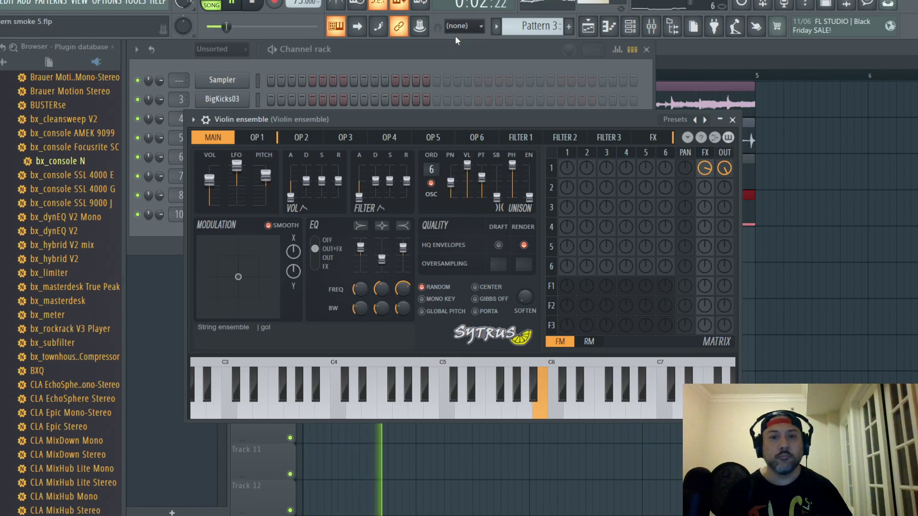
pyautogui.click(458, 53)
pyautogui.press('space')
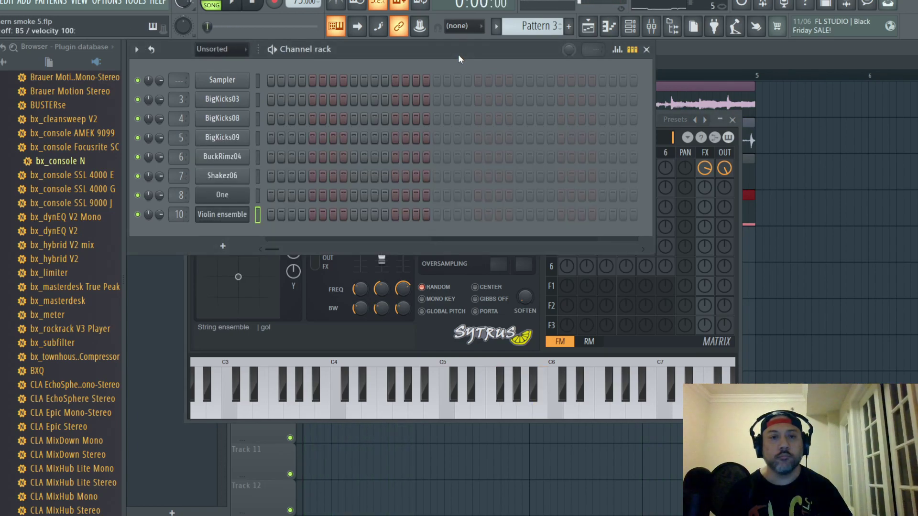
# - Arm recording, start a take and bring up the Violin ensemble instrument for playing
pyautogui.click(276, 4)
pyautogui.click(472, 324)
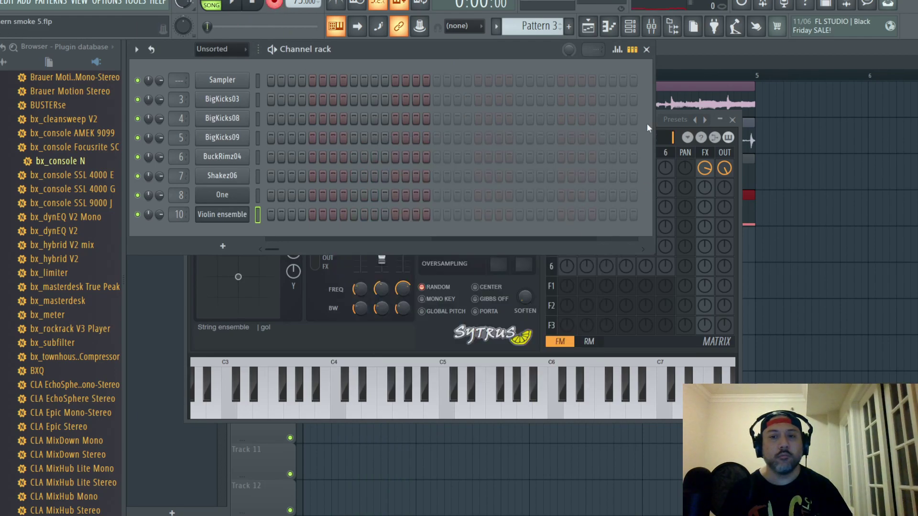
pyautogui.press('space')
pyautogui.click(249, 215)
pyautogui.click(219, 216)
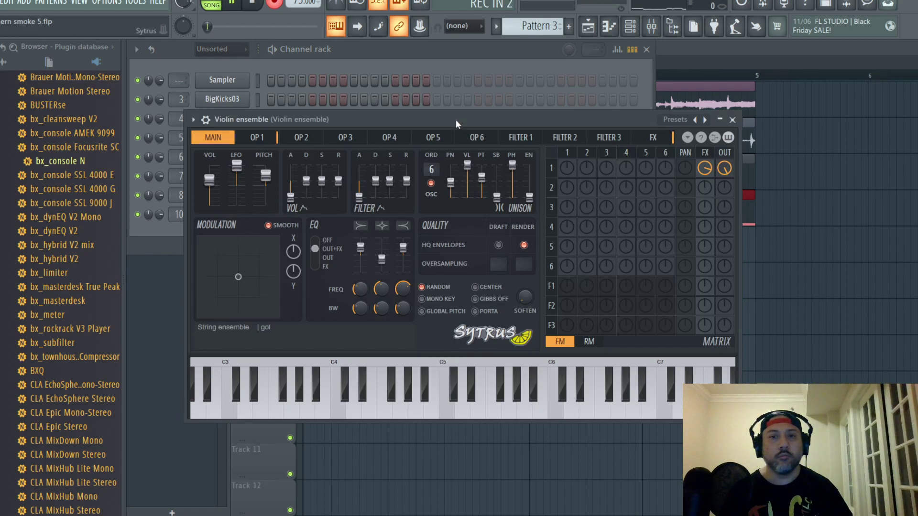
pyautogui.press('m')
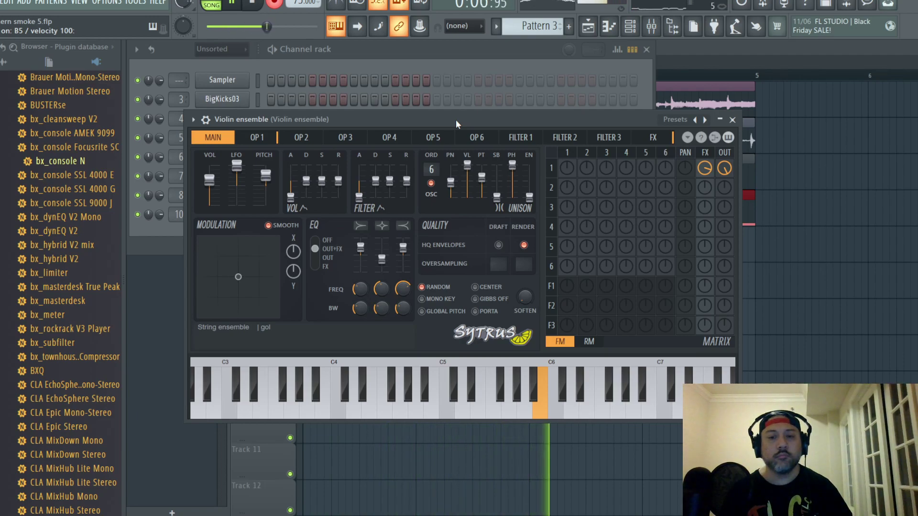
pyautogui.press('m')
pyautogui.press('space')
# - Record a sustained B5 on the Violin ensemble into Pattern 3 over the four-bar beat
pyautogui.press('space')
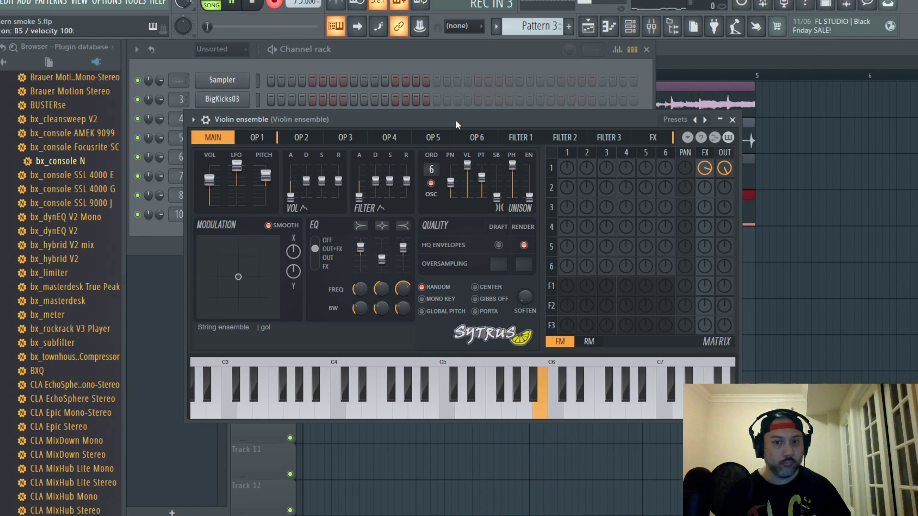
pyautogui.press('m')
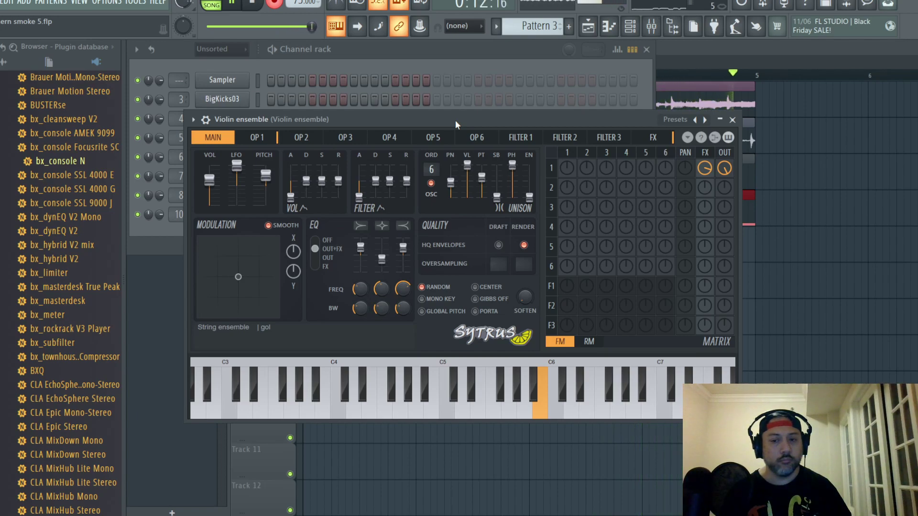
pyautogui.press('space')
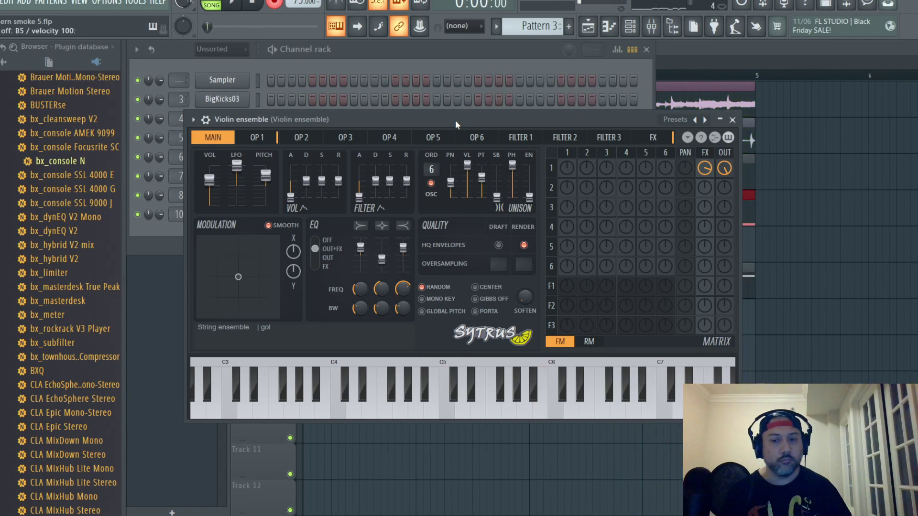
# - Quantize the recorded B5 note of the Violin ensemble, including its end time, and check where it ends in the piano roll
pyautogui.click(732, 120)
pyautogui.click(536, 216)
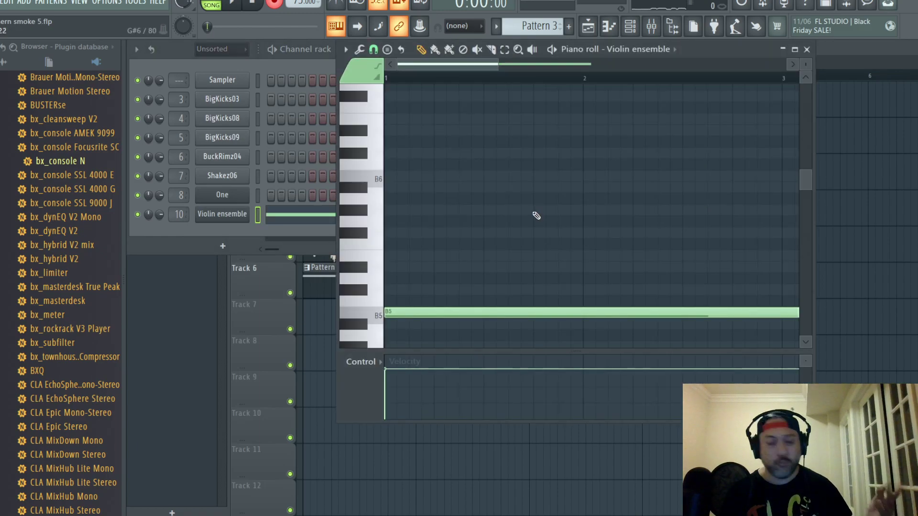
pyautogui.hotkey('alt', 'q')
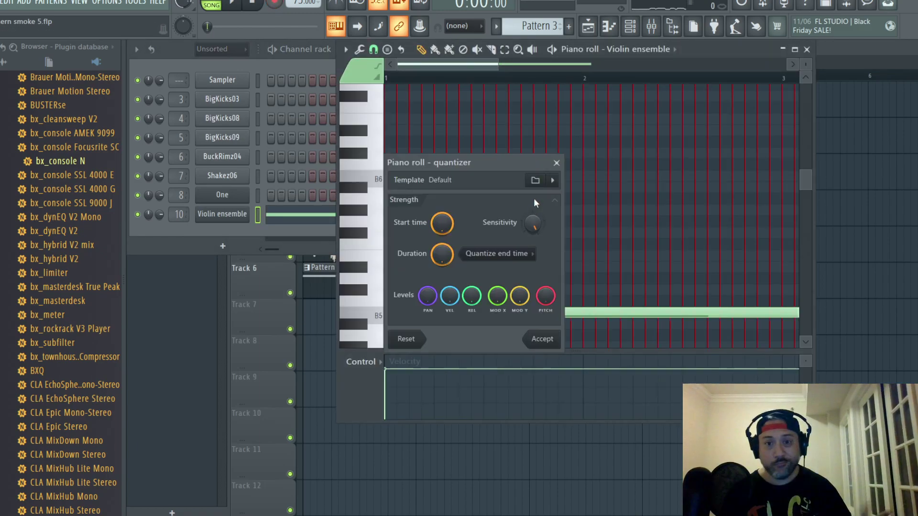
pyautogui.click(543, 332)
pyautogui.moveTo(489, 66); pyautogui.dragTo(598, 66)
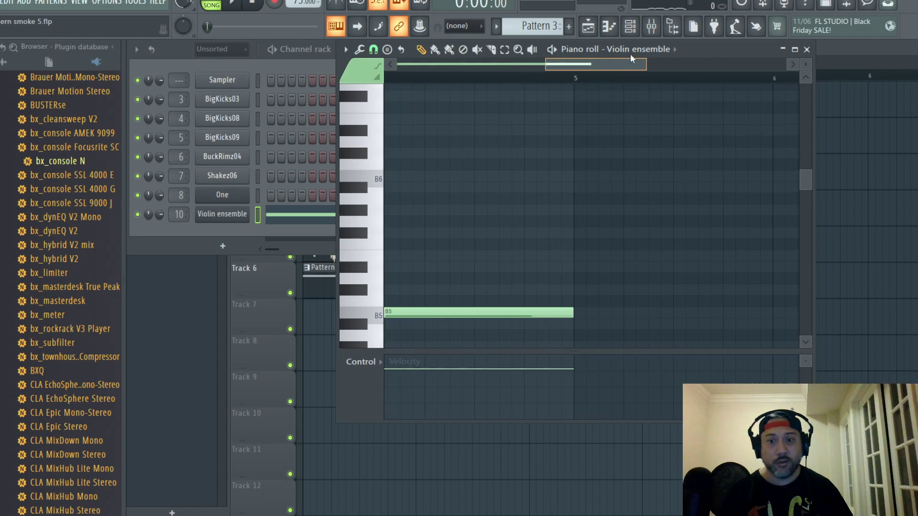
pyautogui.click(807, 50)
pyautogui.click(680, 47)
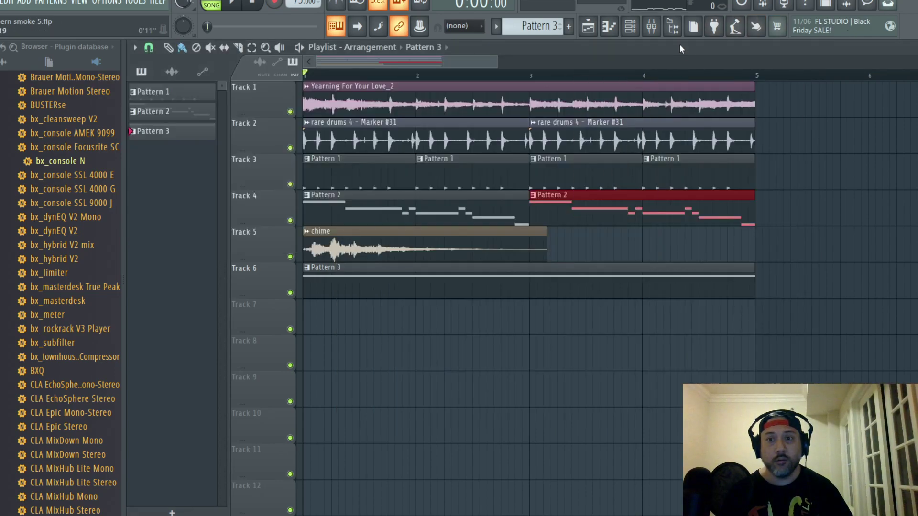
# - During playback, adjust the Violin ensemble's bx_console N: set compressor threshold to +2.0 dB, enable PRE DYN and cut low gain to about -0.7 dB
pyautogui.click(652, 34)
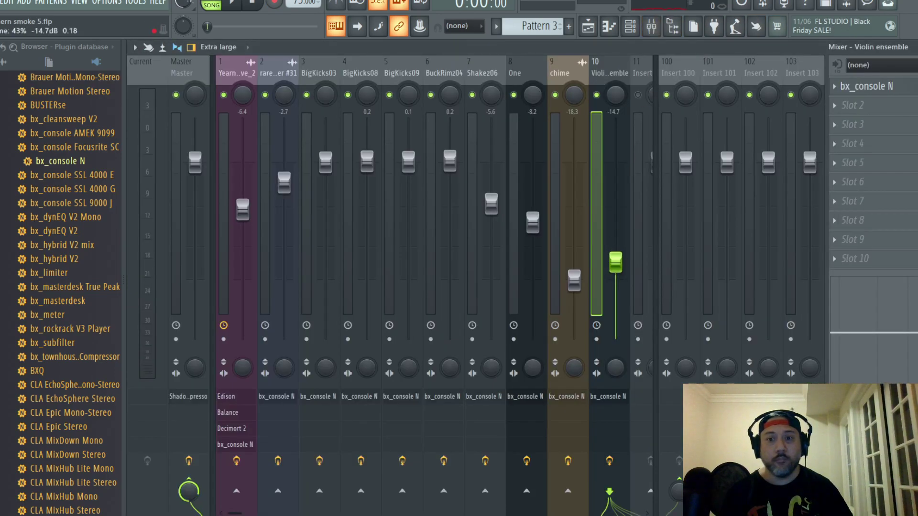
pyautogui.press('space')
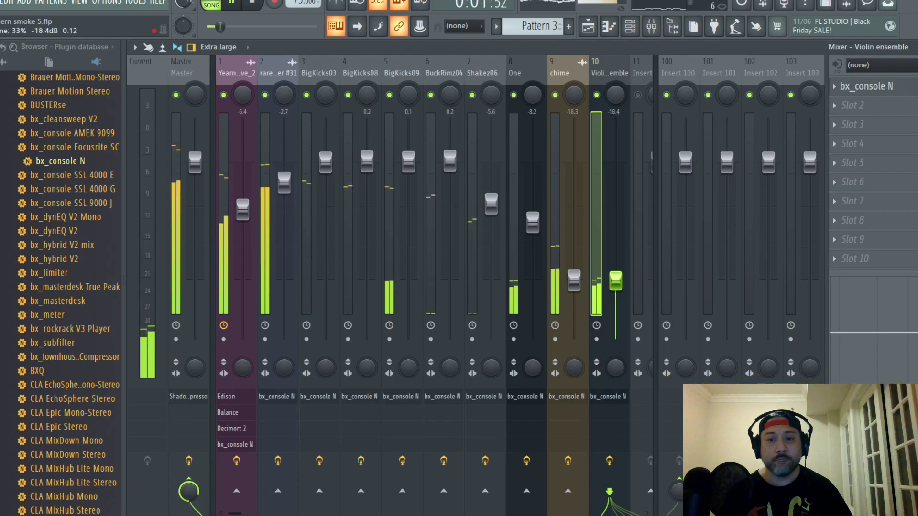
pyautogui.click(900, 88)
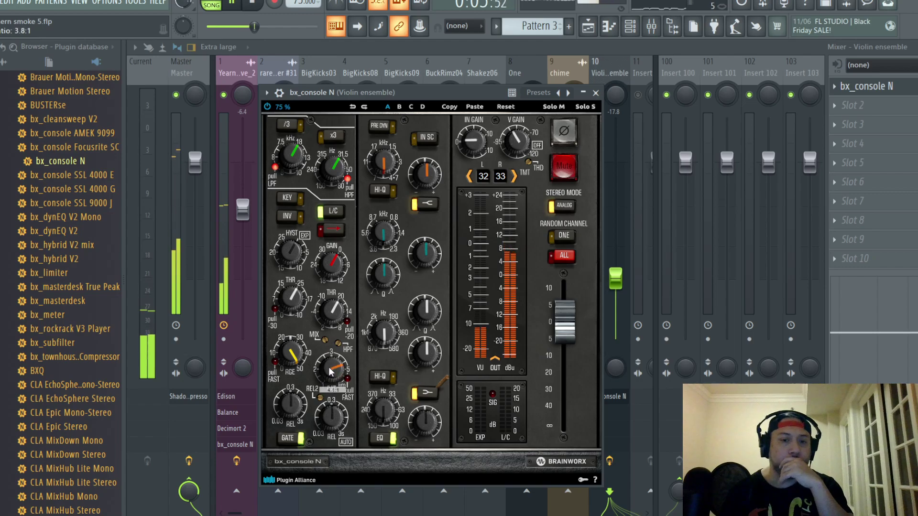
pyautogui.moveTo(342, 317); pyautogui.dragTo(341, 313)
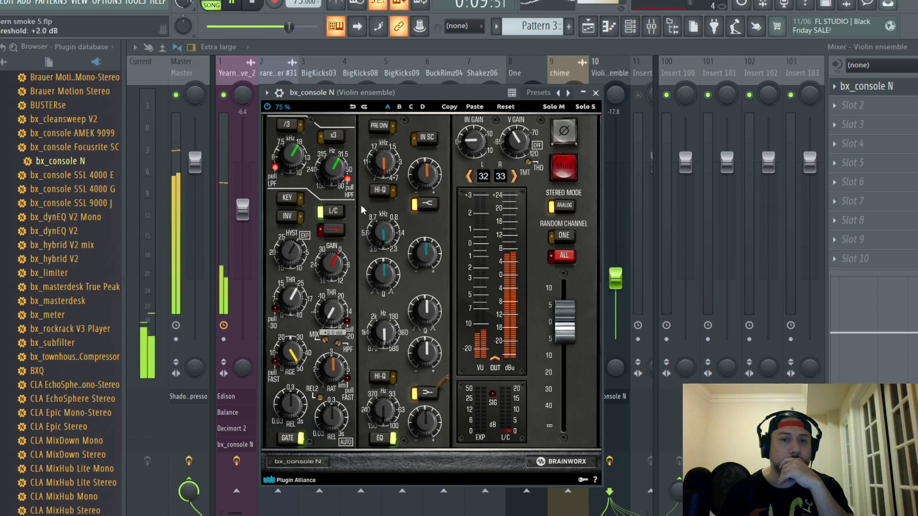
pyautogui.click(381, 126)
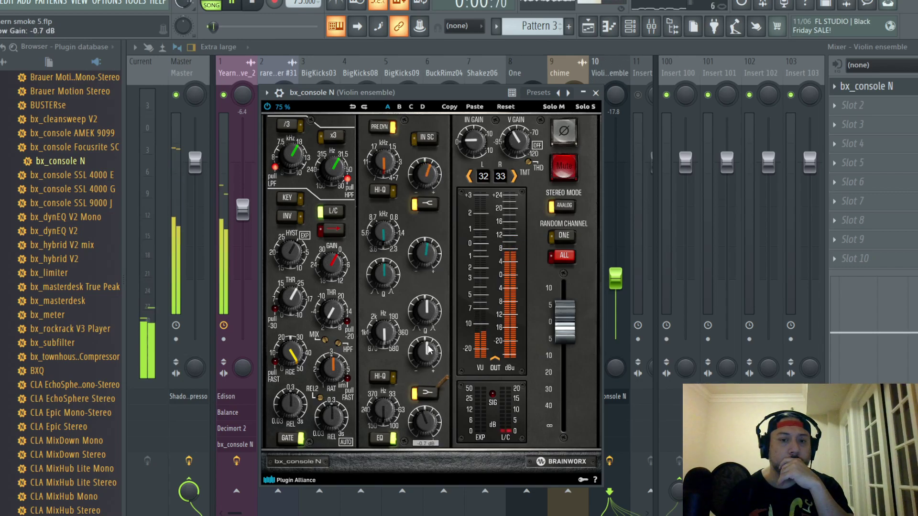
# - Close the channel strip plugin and raise the Violin ensemble's mixer fader to about -16.7 dB
pyautogui.click(595, 93)
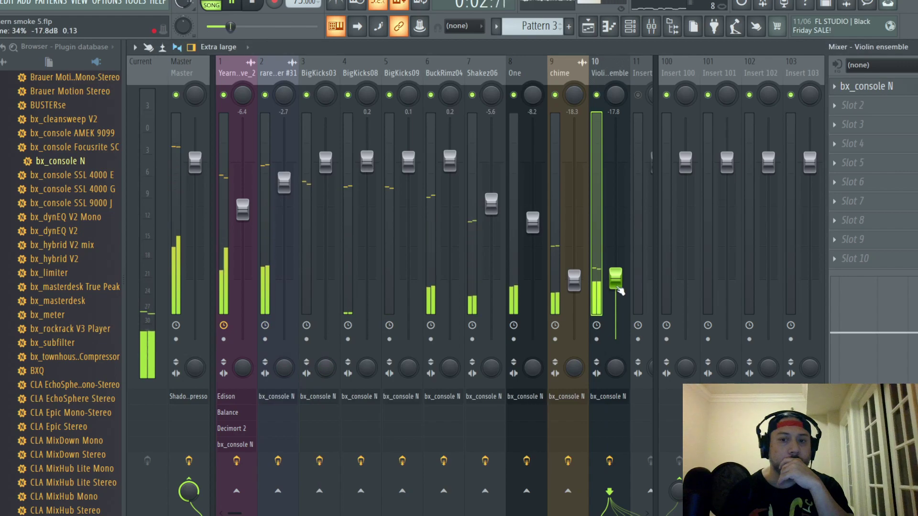
pyautogui.moveTo(615, 286); pyautogui.dragTo(616, 273)
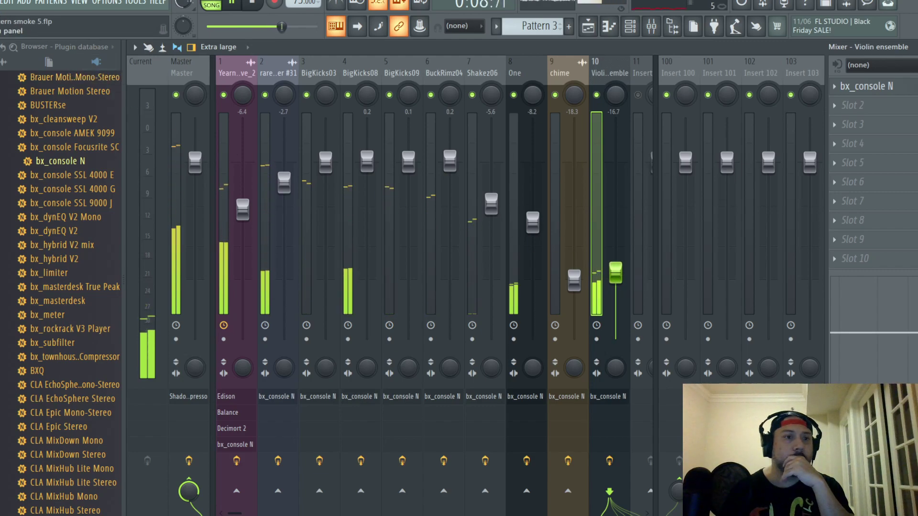
pyautogui.click(181, 67)
# - Stop playback and move all clips of the four-bar beat in the playlist to start at bar 5
pyautogui.press('F5')
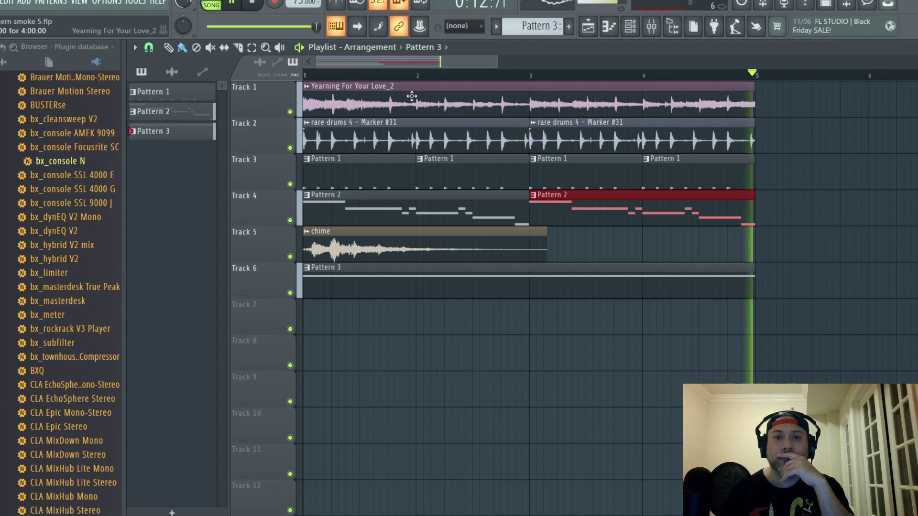
pyautogui.scroll(-2, 506, 60)
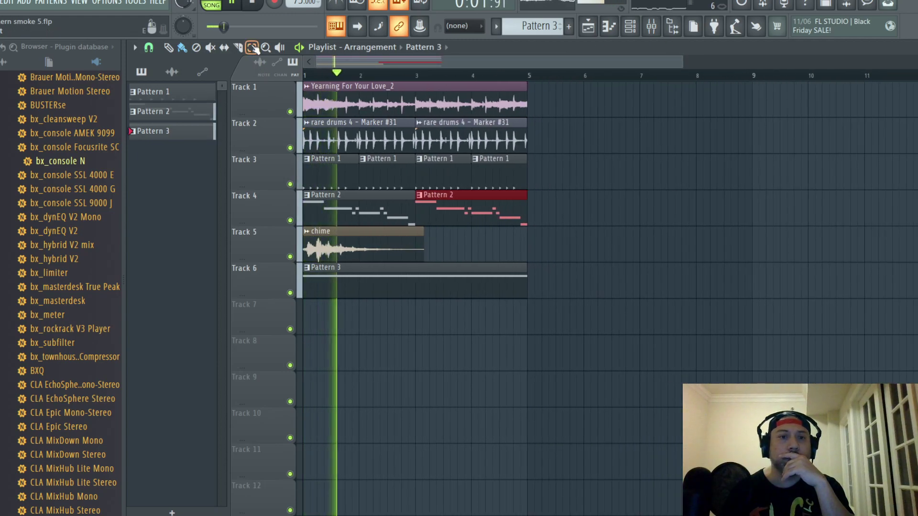
pyautogui.hotkey('ctrl', 'a')
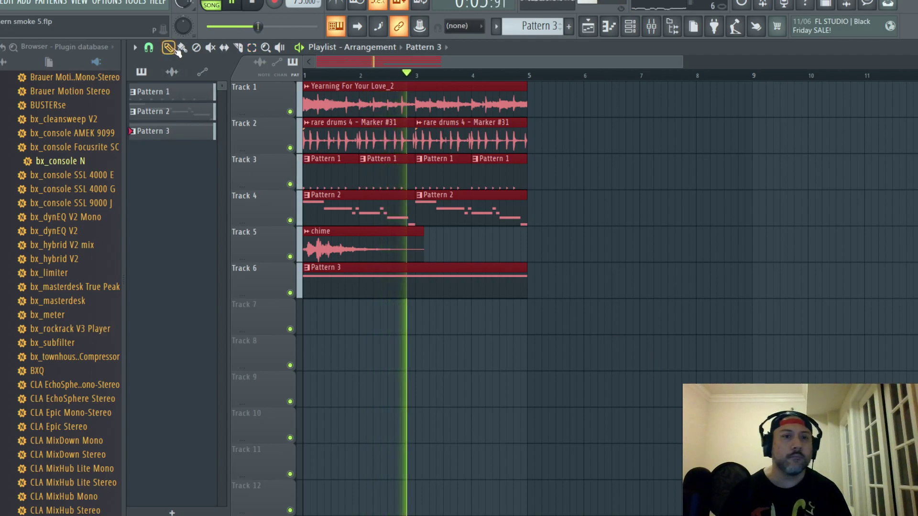
pyautogui.press('space')
pyautogui.moveTo(356, 108); pyautogui.dragTo(580, 107)
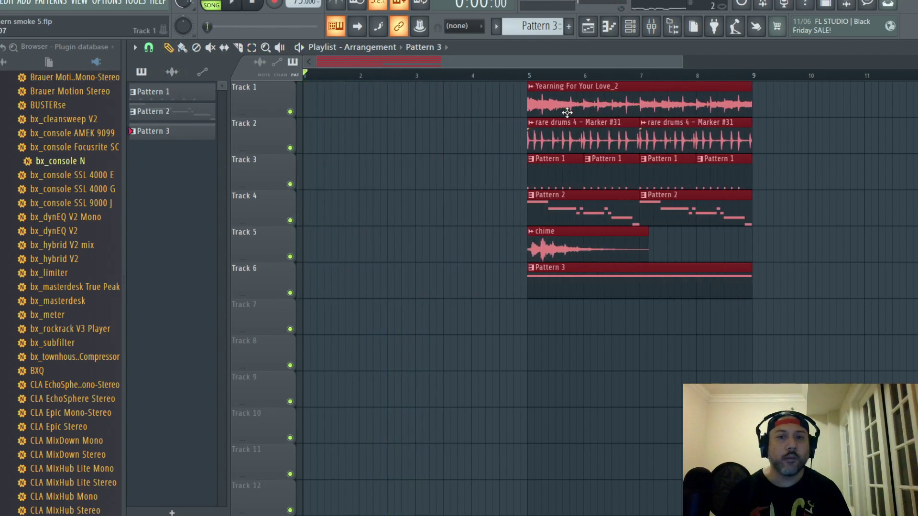
# - Place a Yearning For Your Love_2 clip at bar 1 of Track 1 as the intro and start playback
pyautogui.click(308, 101)
pyautogui.rightClick(402, 86)
pyautogui.click(531, 96)
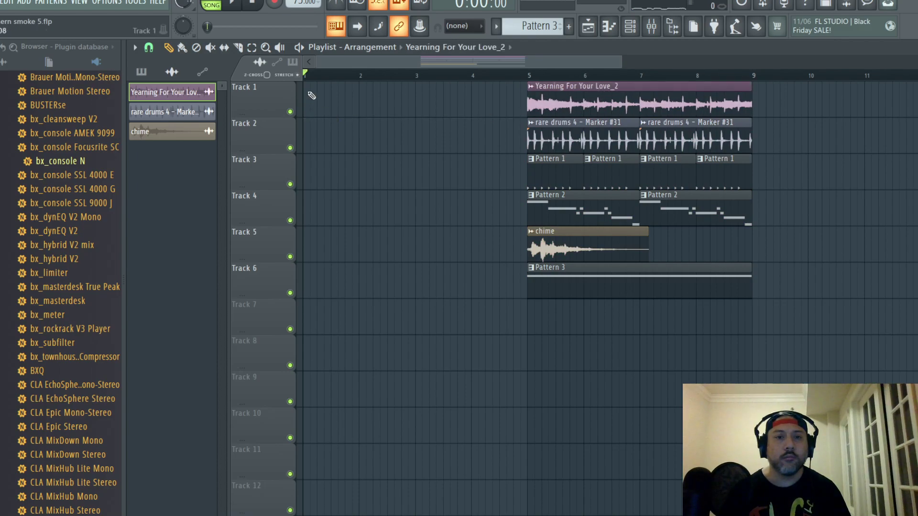
pyautogui.click(311, 96)
pyautogui.press('space')
# - Duplicate the four-bar beat to bar 9 and delete the chime clip from the copy
pyautogui.moveTo(452, 62); pyautogui.dragTo(656, 64)
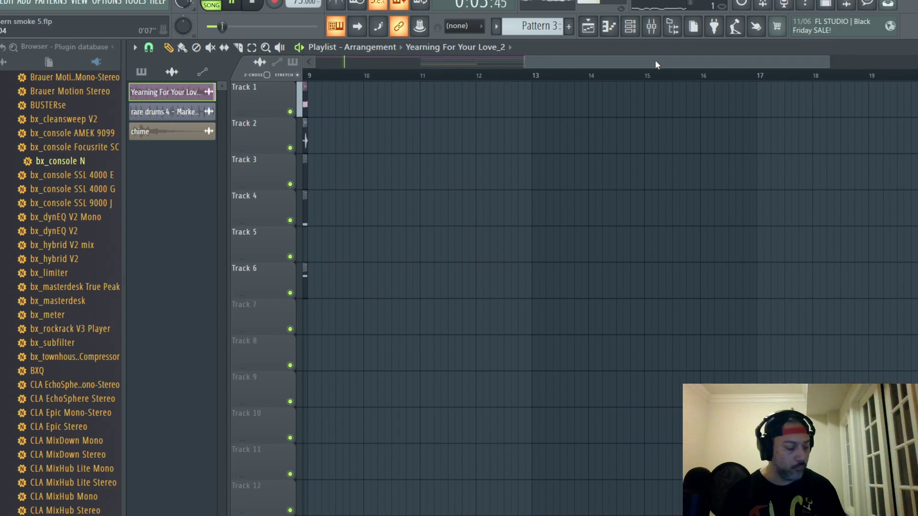
pyautogui.moveTo(584, 66); pyautogui.dragTo(491, 69)
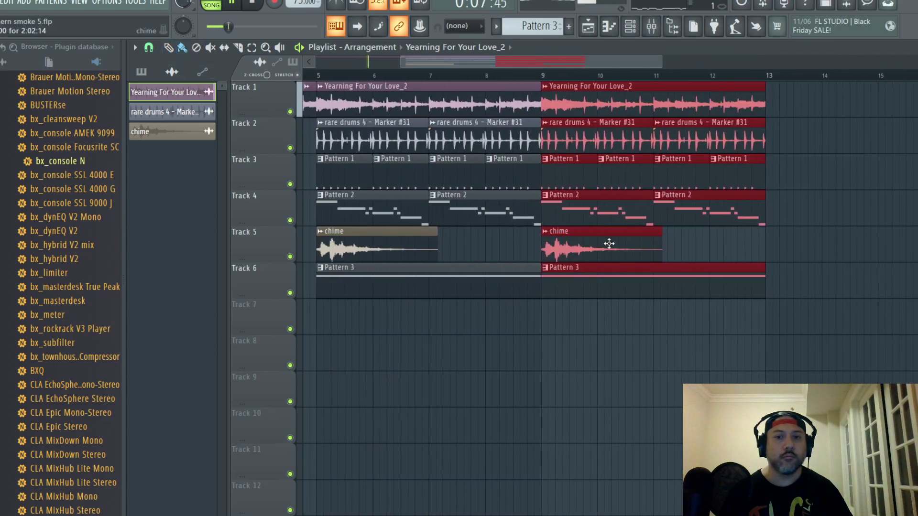
pyautogui.rightClick(608, 244)
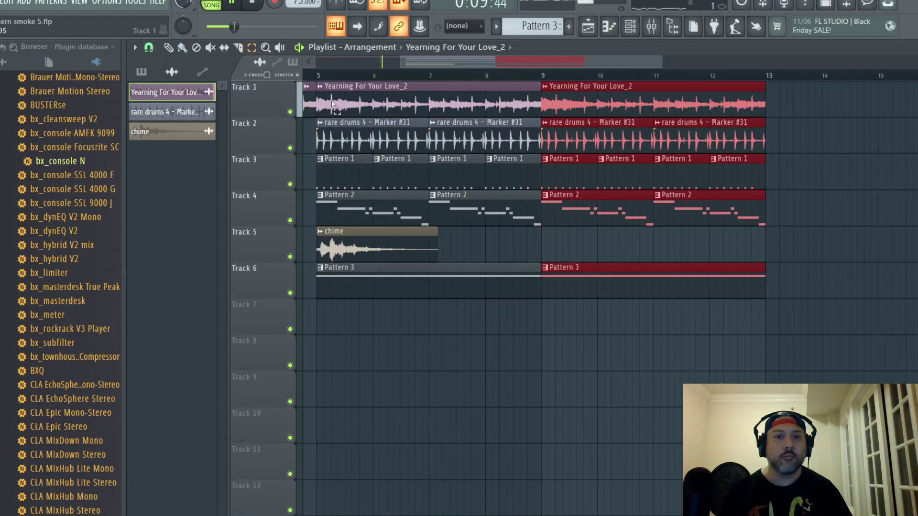
# - Select all clips from bar 5 to bar 13 and duplicate the eight-bar section to bar 13
pyautogui.moveTo(324, 98); pyautogui.dragTo(812, 366)
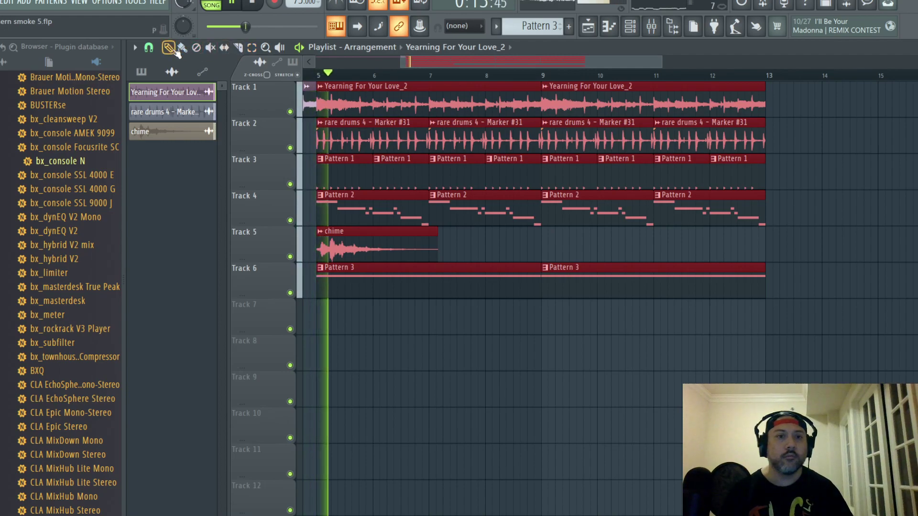
pyautogui.moveTo(422, 64); pyautogui.dragTo(286, 72)
pyautogui.hotkey('ctrl', 'b')
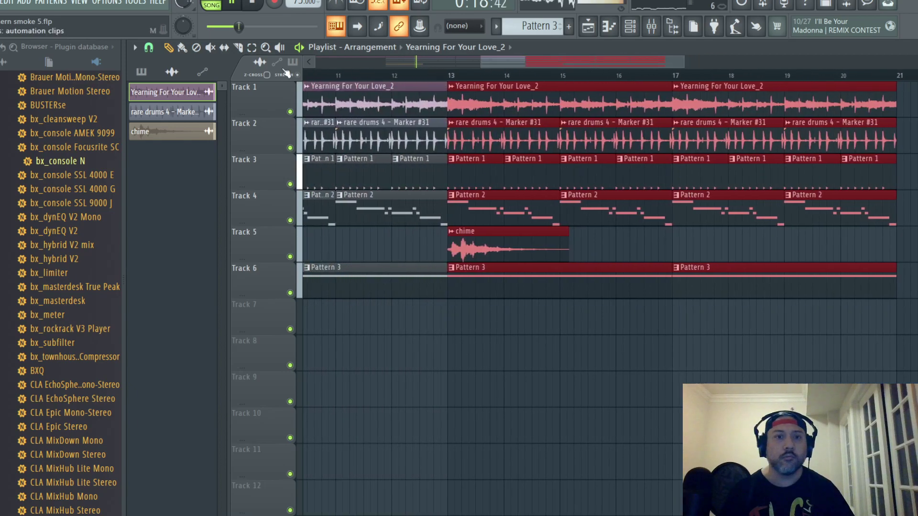
# - Delete the Pattern 3 and Pattern 2 clips from bars 13 to 21, keeping the sample, drums, Pattern 1 and chime
pyautogui.rightClick(593, 285)
pyautogui.rightClick(772, 283)
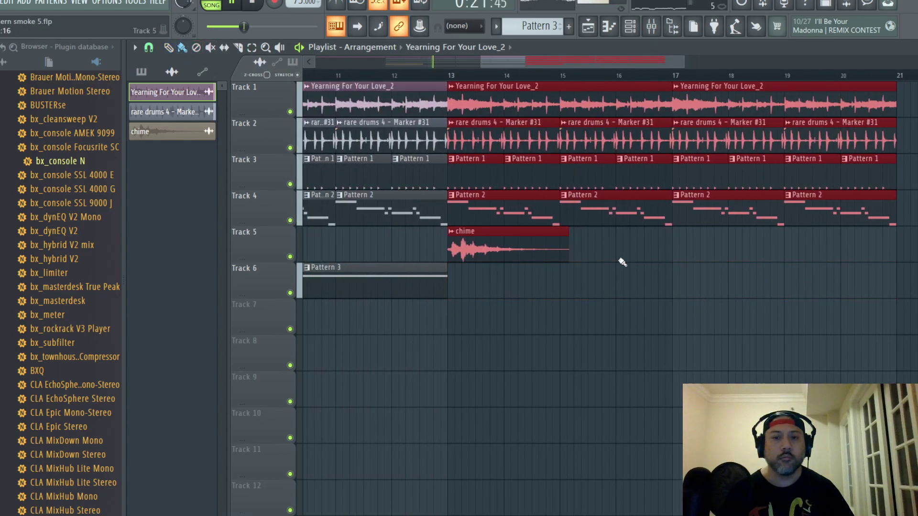
pyautogui.rightClick(528, 216)
pyautogui.rightClick(602, 211)
pyautogui.rightClick(708, 210)
pyautogui.rightClick(813, 211)
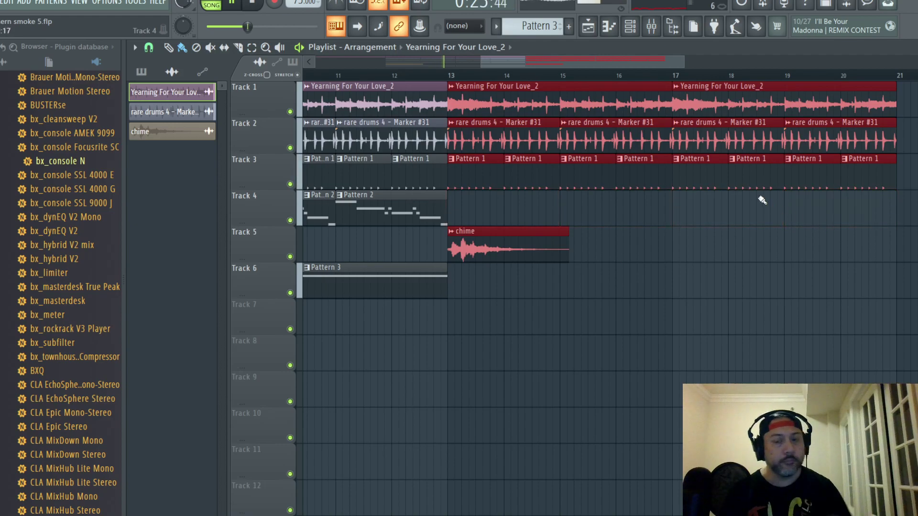
# - Duplicate the eight-bar section to bar 21 and delete the Pattern 2, chime and Pattern 3 clips from the copy
pyautogui.moveTo(599, 58); pyautogui.dragTo(782, 65)
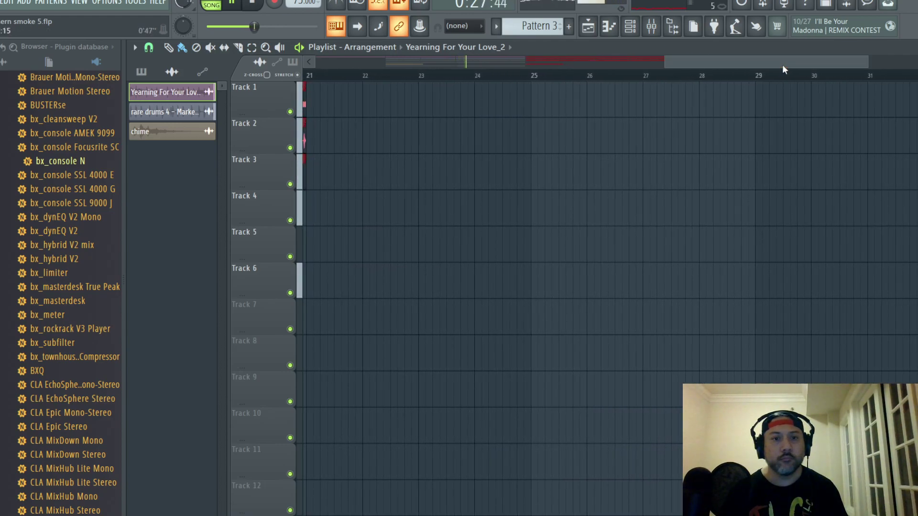
pyautogui.hotkey('ctrl', 'b')
pyautogui.moveTo(713, 59); pyautogui.dragTo(676, 59)
pyautogui.rightClick(703, 205)
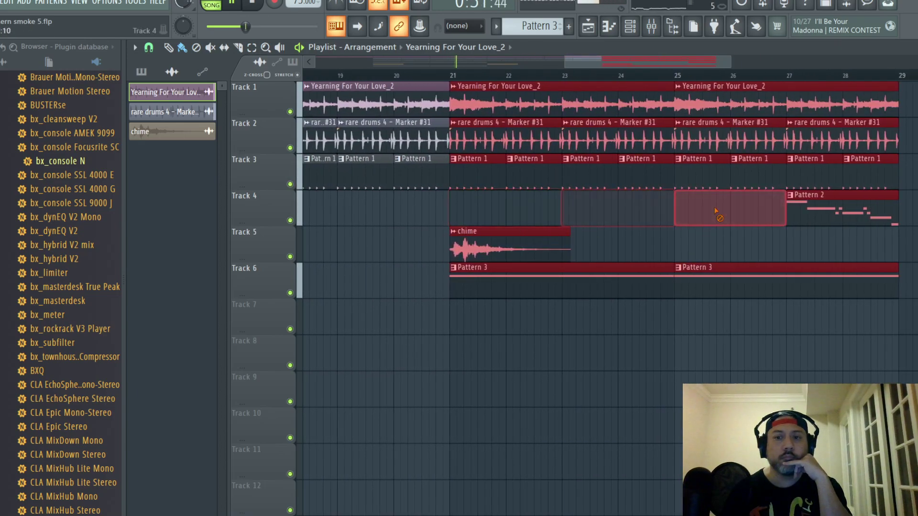
pyautogui.rightClick(549, 244)
pyautogui.rightClick(636, 286)
# - Select the 24-bar arrangement from bar 5 to bar 29 and duplicate it twice, filling bars 29 to 77
pyautogui.moveTo(648, 65); pyautogui.dragTo(456, 73)
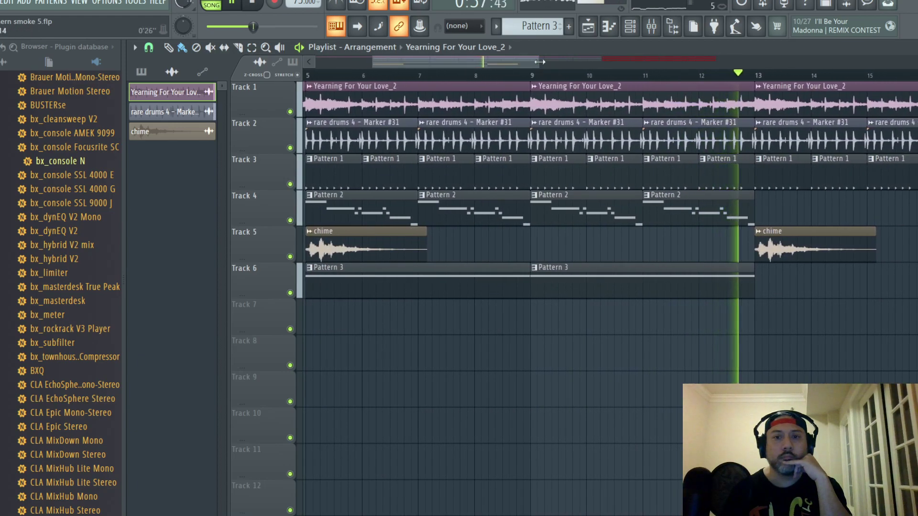
pyautogui.moveTo(537, 62); pyautogui.dragTo(871, 60)
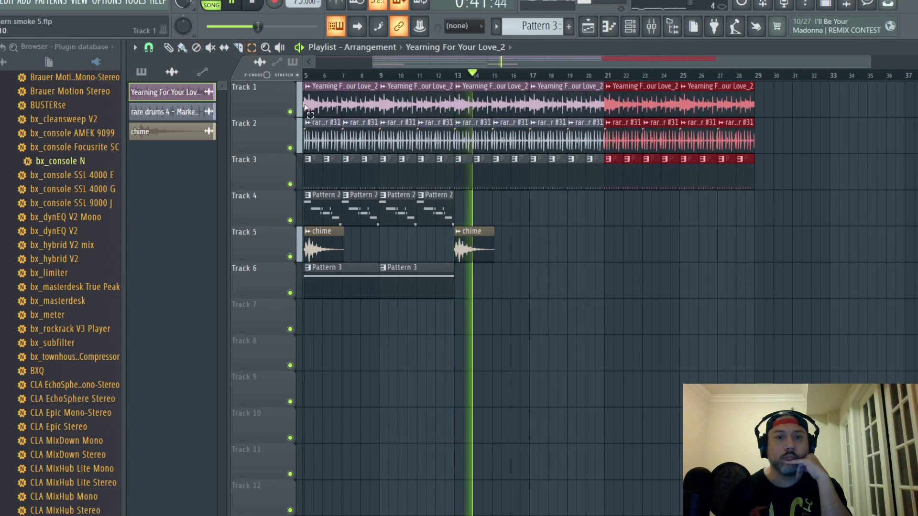
pyautogui.moveTo(306, 101); pyautogui.dragTo(802, 324)
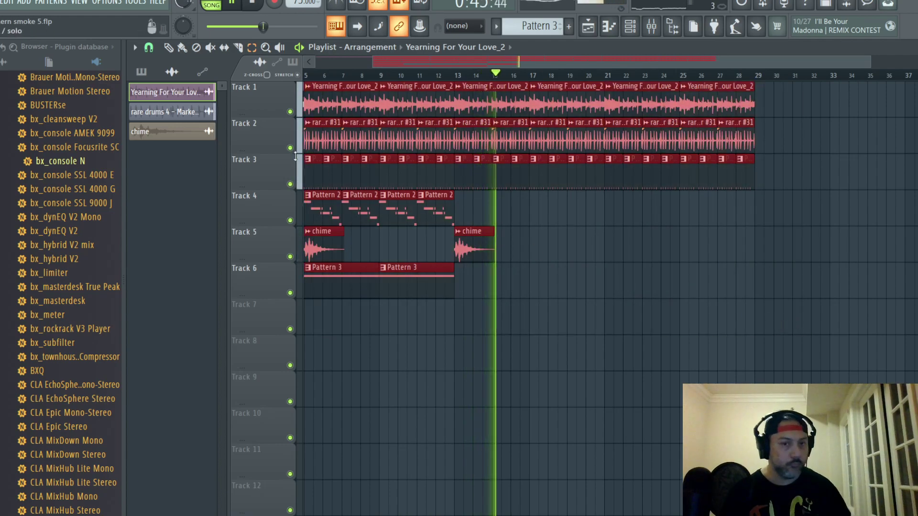
pyautogui.moveTo(478, 61); pyautogui.dragTo(741, 69)
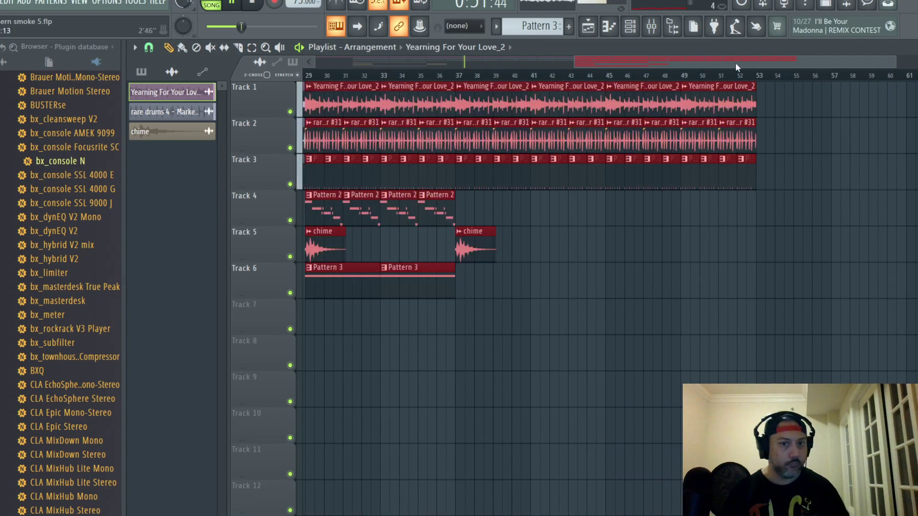
pyautogui.moveTo(681, 58); pyautogui.dragTo(766, 104)
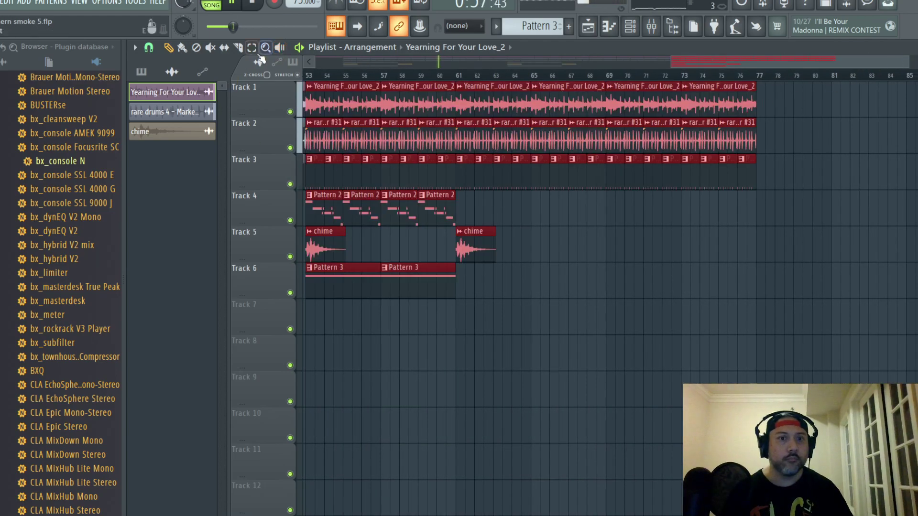
# - Delete the clips from bar 61 onward and duplicate the 24-bar section in their place, starting at bar 61
pyautogui.moveTo(459, 98); pyautogui.dragTo(840, 369)
pyautogui.press('Delete')
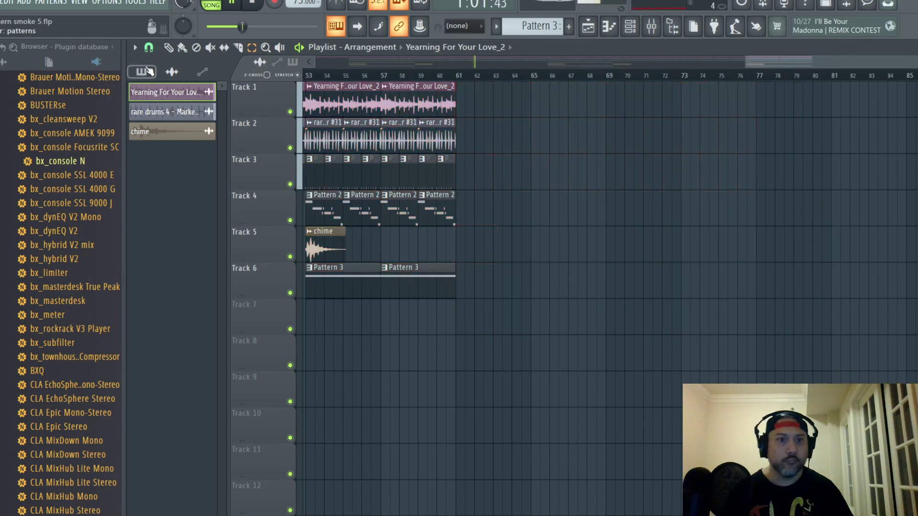
pyautogui.moveTo(772, 63); pyautogui.dragTo(838, 70)
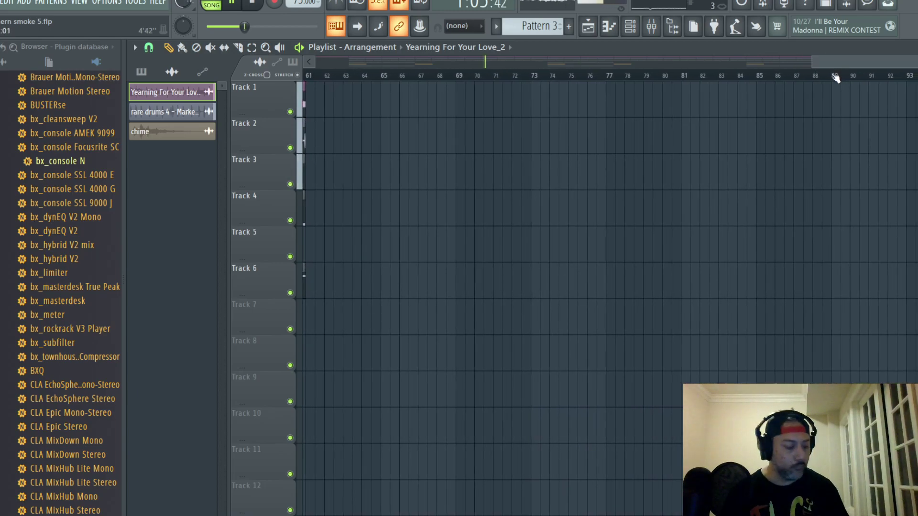
pyautogui.hotkey('ctrl', 'b')
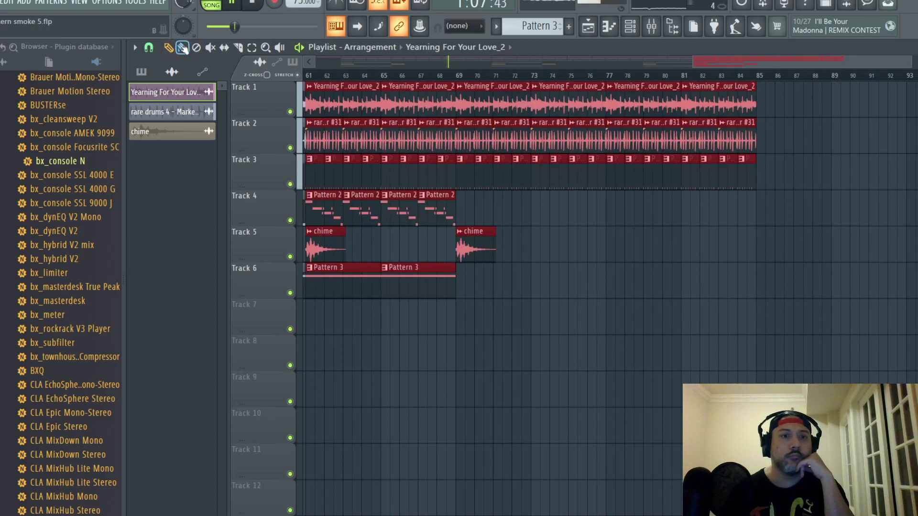
# - Review the repeated sections of the arrangement during playback, going back to the intro at bar 1
pyautogui.scroll(5, 361, 76)
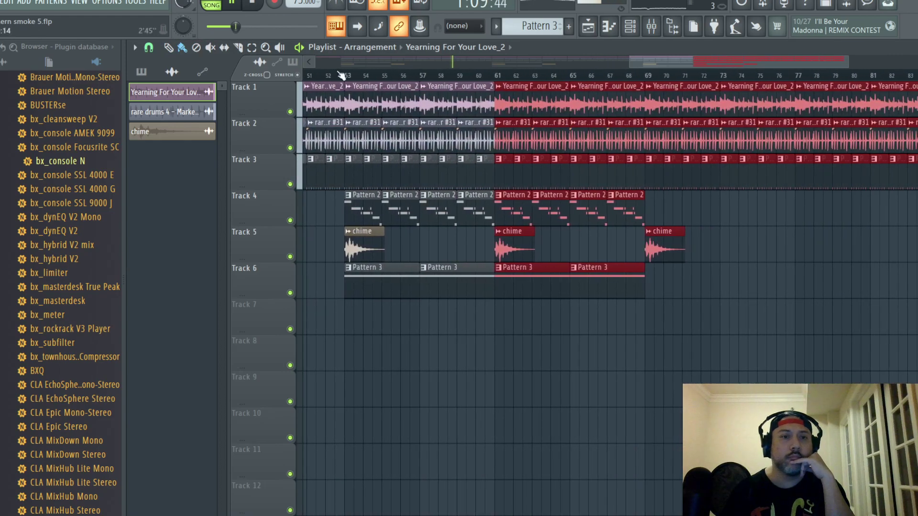
pyautogui.click(150, 47)
pyautogui.click(167, 95)
pyautogui.scroll(-3, 583, 192)
pyautogui.moveTo(522, 176)
pyautogui.mouseDown()
pyautogui.moveTo(734, 170)
pyautogui.moveTo(817, 148)
pyautogui.moveTo(770, 133)
pyautogui.moveTo(541, 138)
pyautogui.moveTo(537, 115)
pyautogui.moveTo(797, 110)
pyautogui.mouseUp()
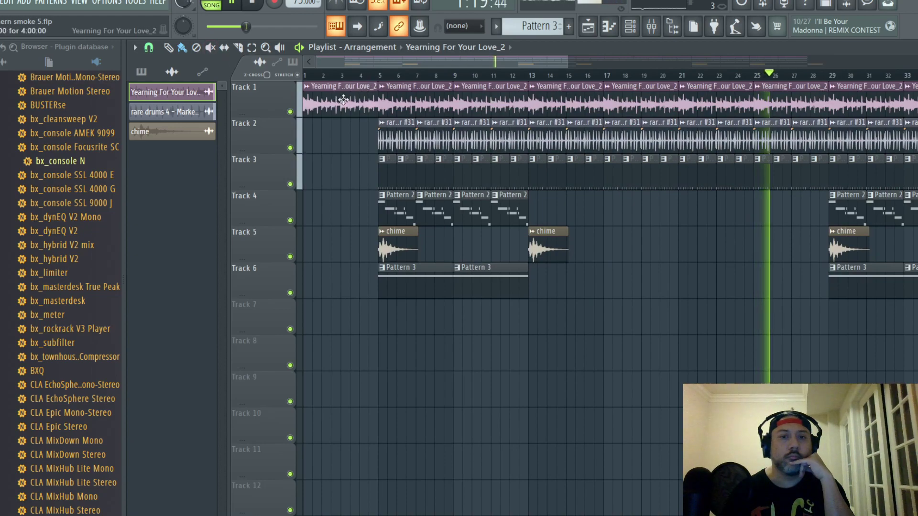
# - Check the end of the song arrangement in the playlist and return to the intro at bar 1
pyautogui.click(791, 55)
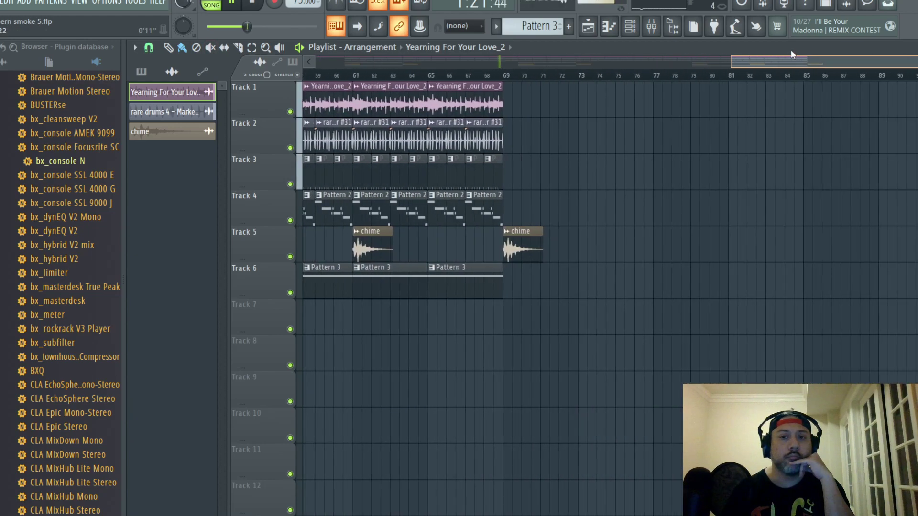
pyautogui.click(510, 104)
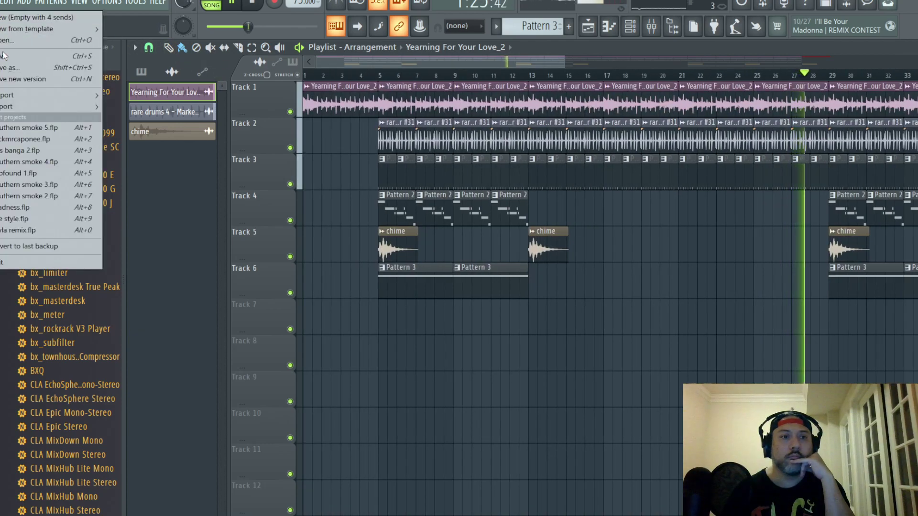
# - Lower the Master track's volume to about -0.8 dB and set Optical Threshold 1 to 5 in its Shadow Hills Mastering Compressor
pyautogui.click(651, 28)
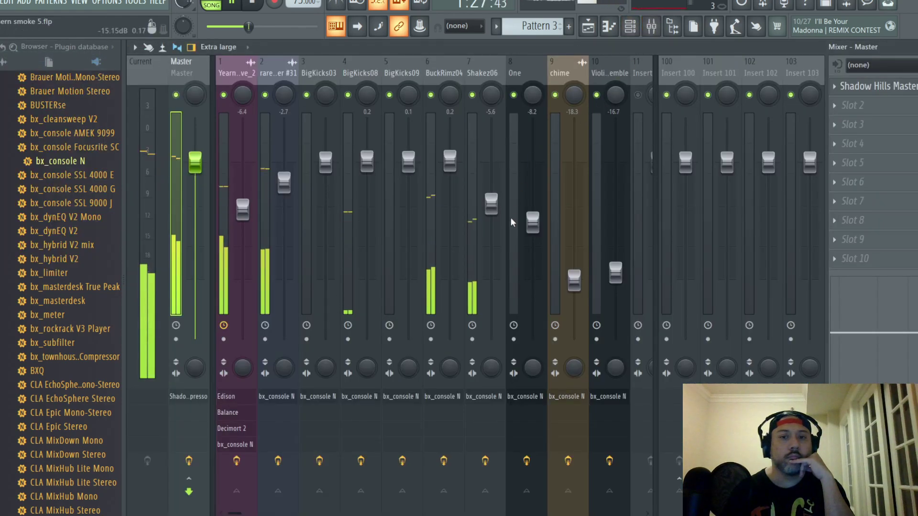
pyautogui.moveTo(195, 166); pyautogui.dragTo(194, 167)
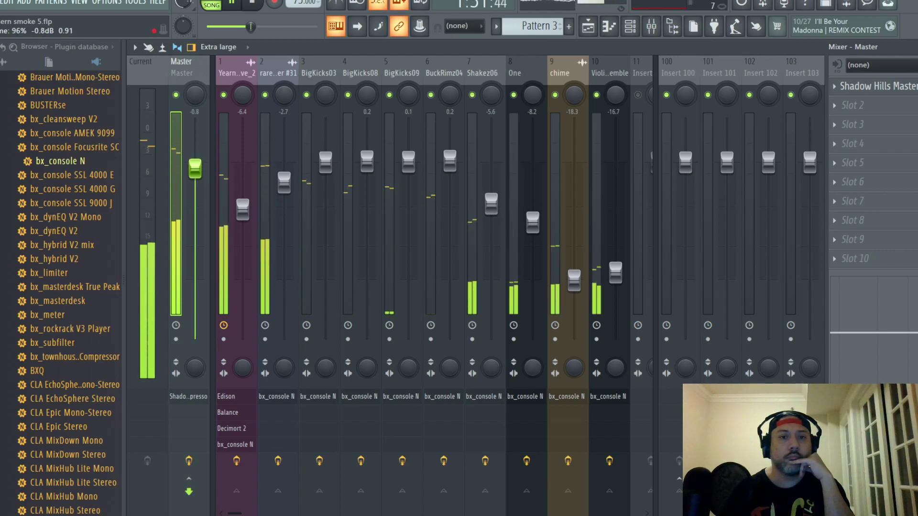
pyautogui.click(878, 86)
pyautogui.moveTo(438, 129); pyautogui.dragTo(439, 105)
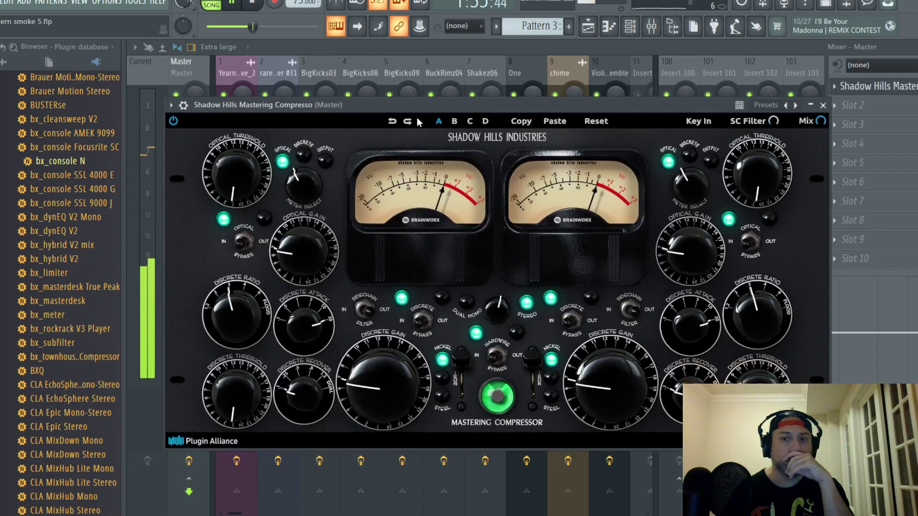
pyautogui.scroll(5, 233, 179)
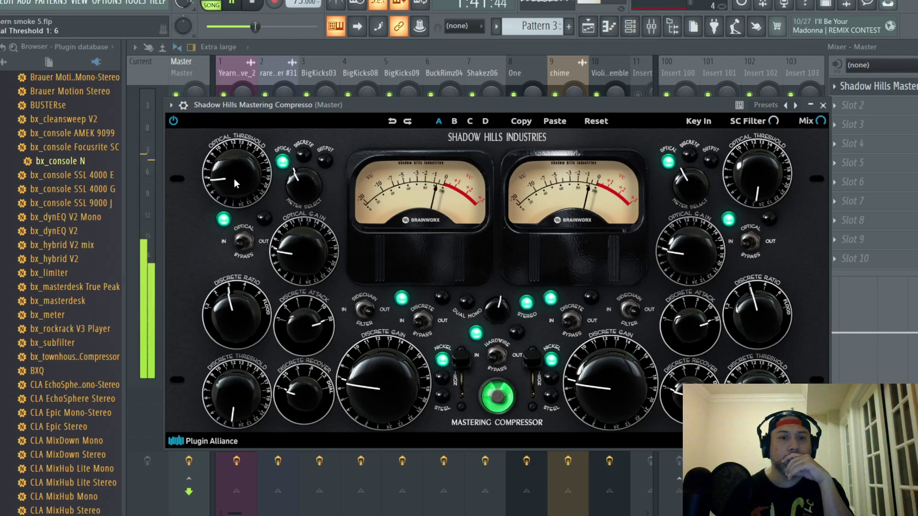
pyautogui.scroll(-1, 233, 179)
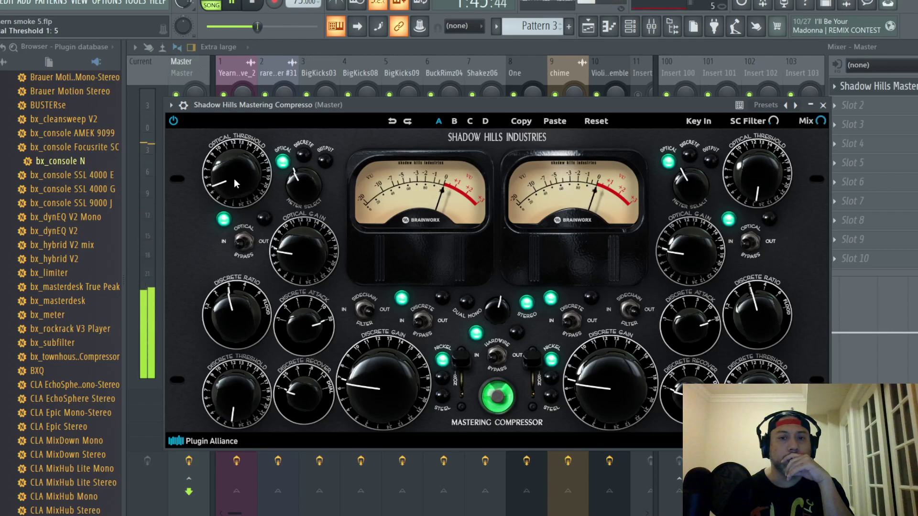
pyautogui.click(823, 105)
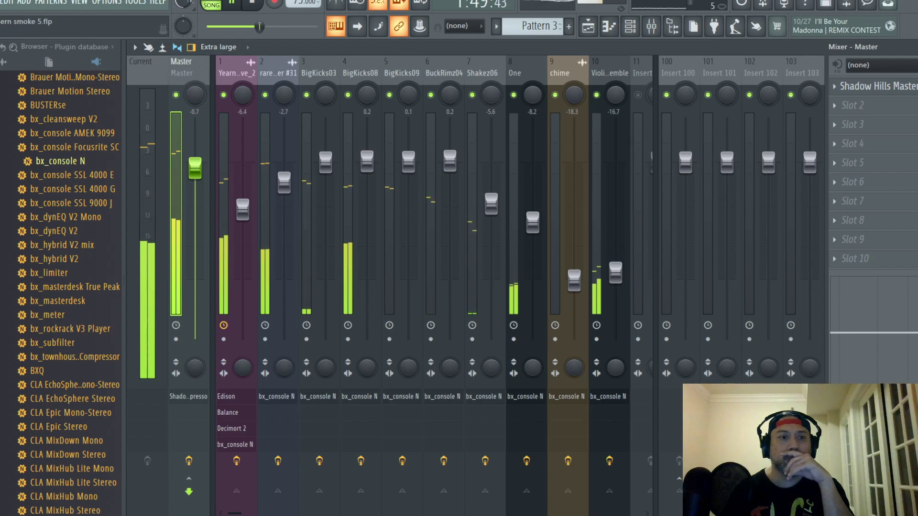
# - Lower the Master track's volume to about -3.1 dB and save the project
pyautogui.click(2, 1)
pyautogui.click(195, 180)
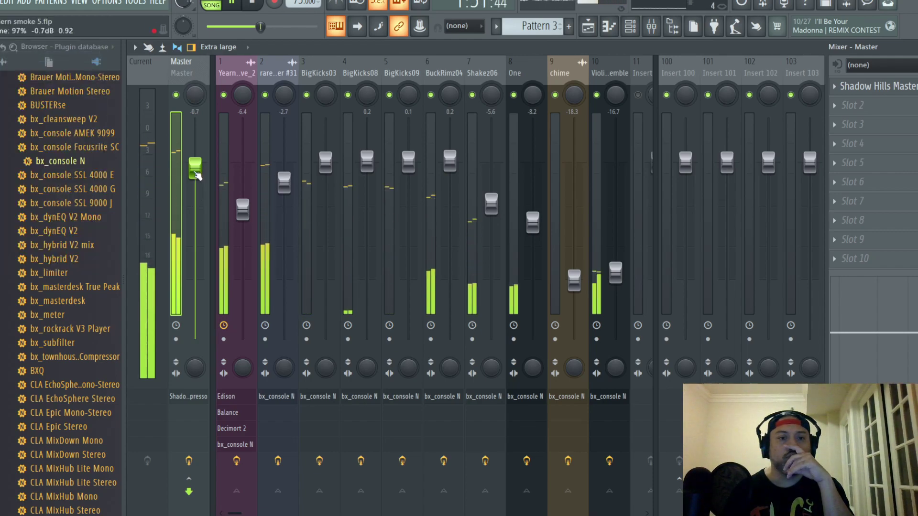
pyautogui.moveTo(195, 168); pyautogui.dragTo(194, 186)
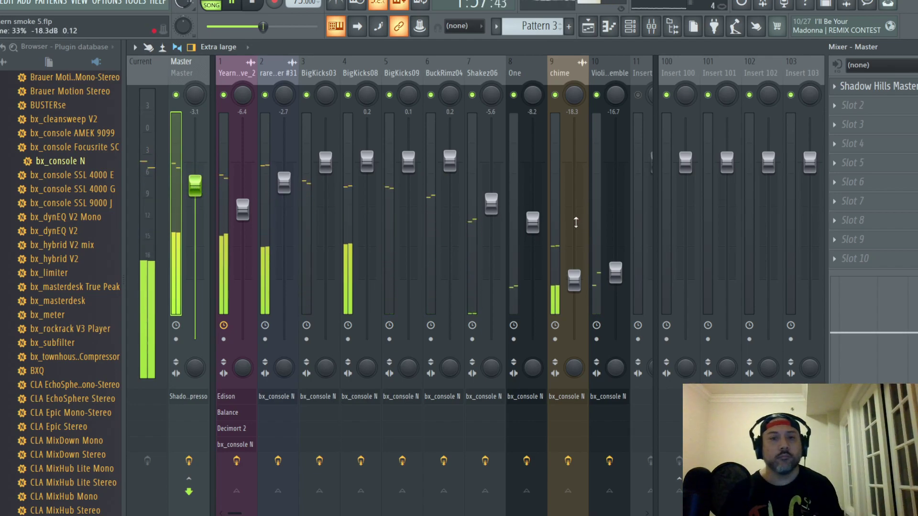
pyautogui.click(1, 3)
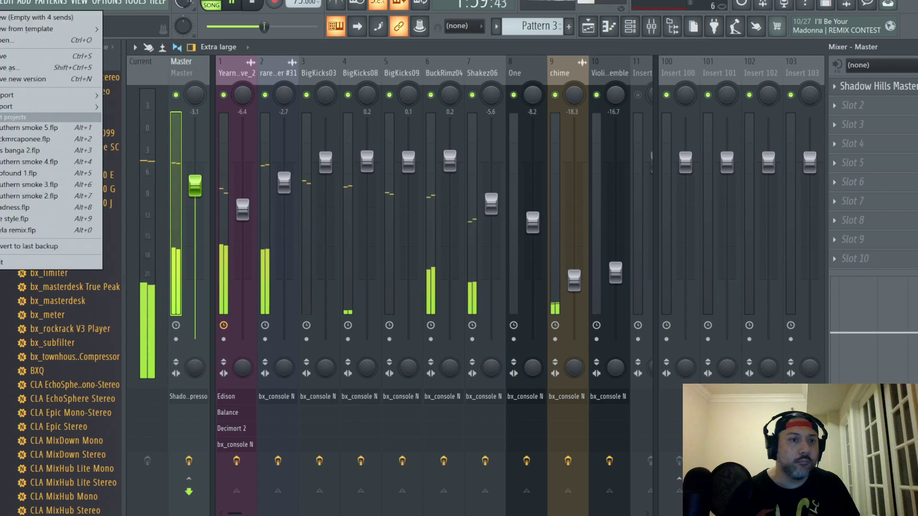
pyautogui.click(13, 58)
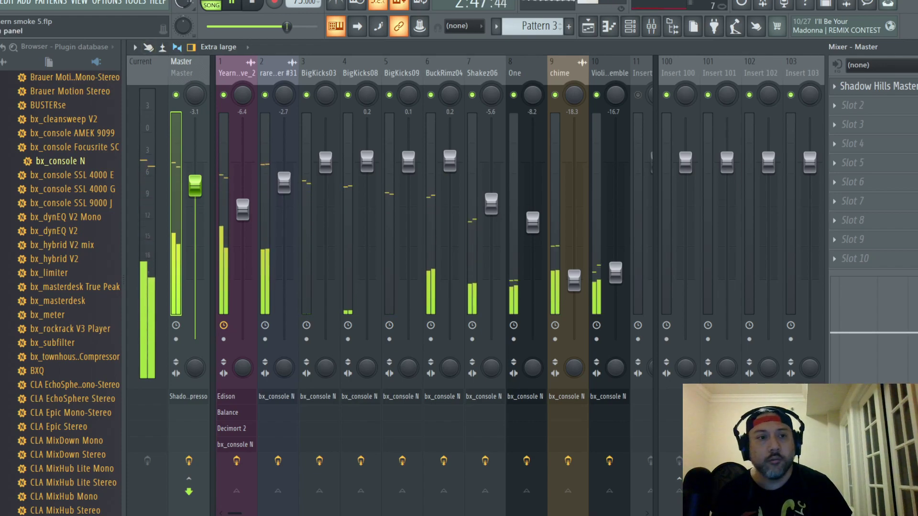
# - Save the project again during playback and stop the song
pyautogui.click(9, 2)
pyautogui.click(194, 75)
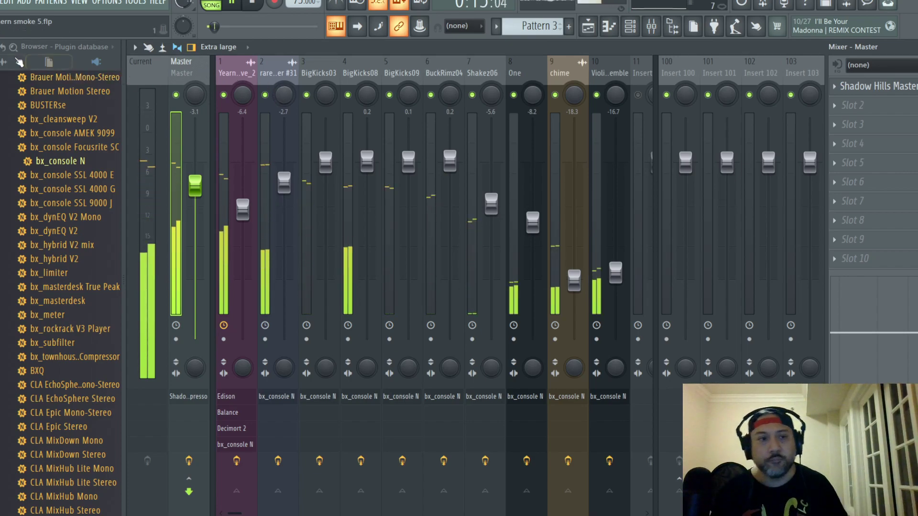
pyautogui.click(28, 65)
pyautogui.click(180, 70)
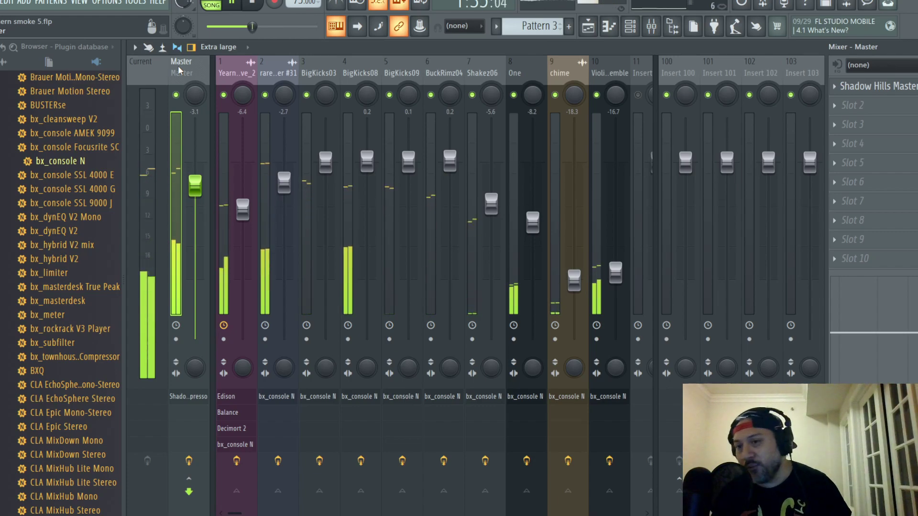
pyautogui.click(1, 2)
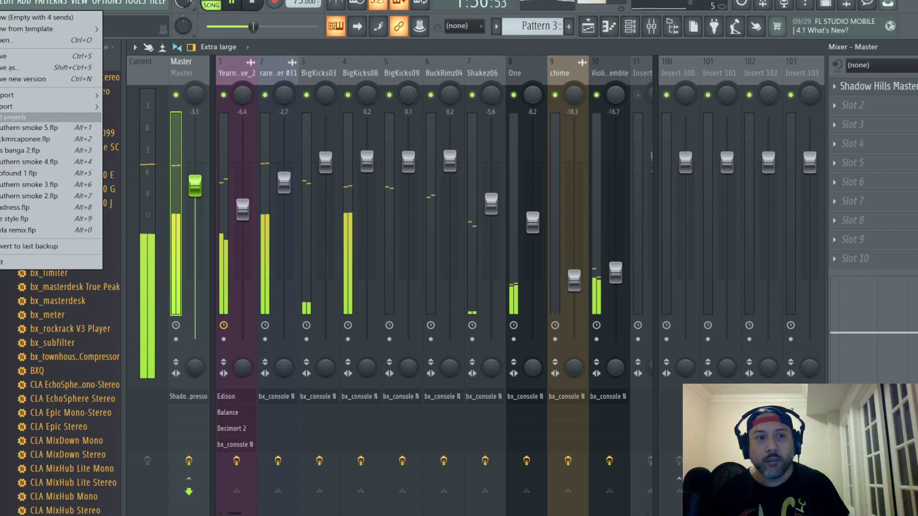
pyautogui.click(21, 57)
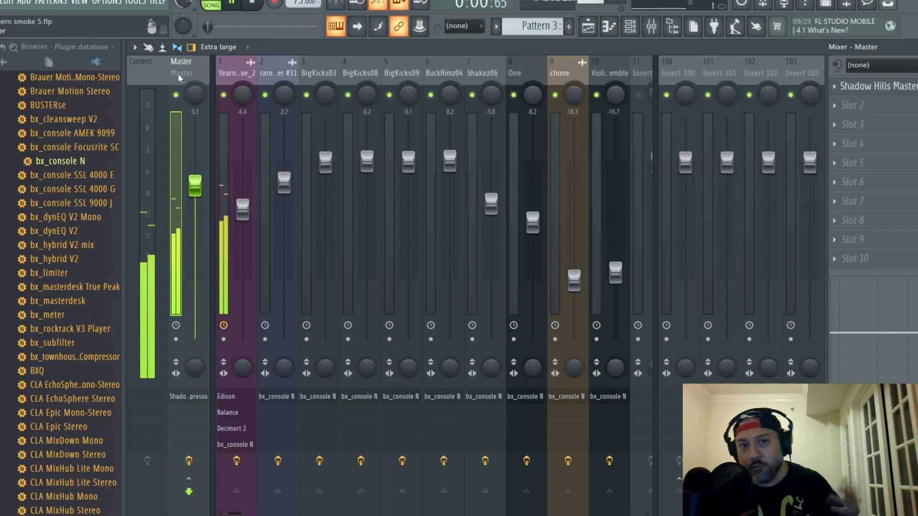
pyautogui.click(253, 6)
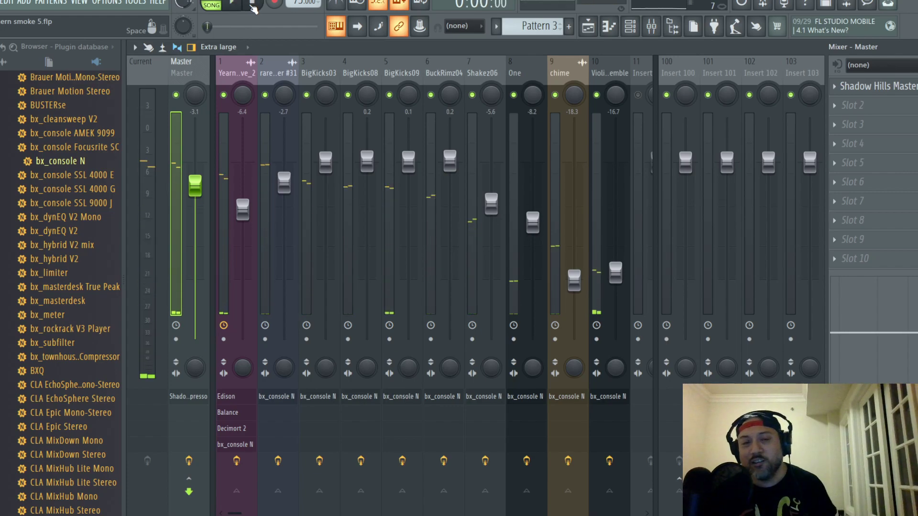
pyautogui.click(54, 5)
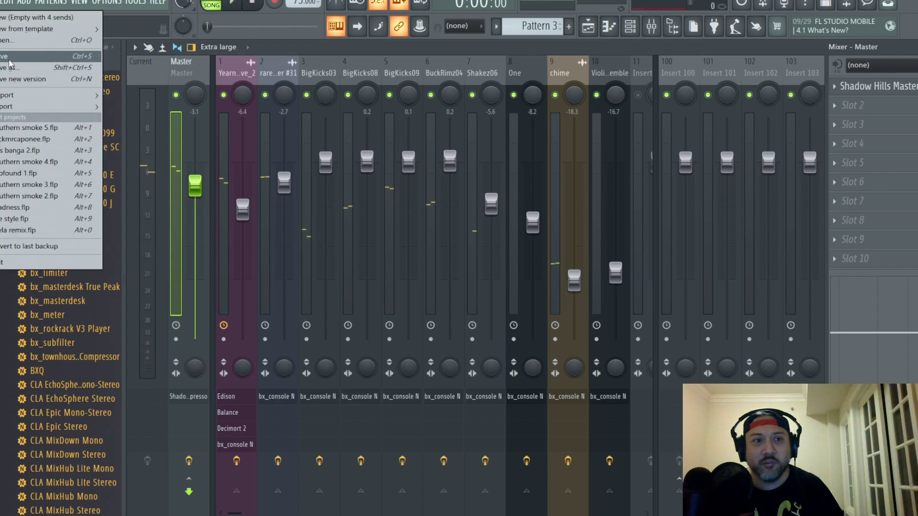
pyautogui.click(168, 69)
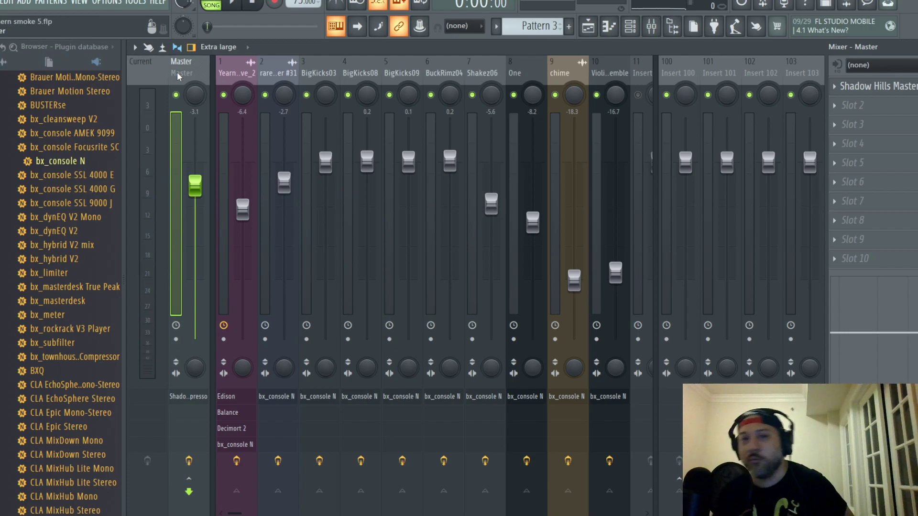
pyautogui.click(2, 2)
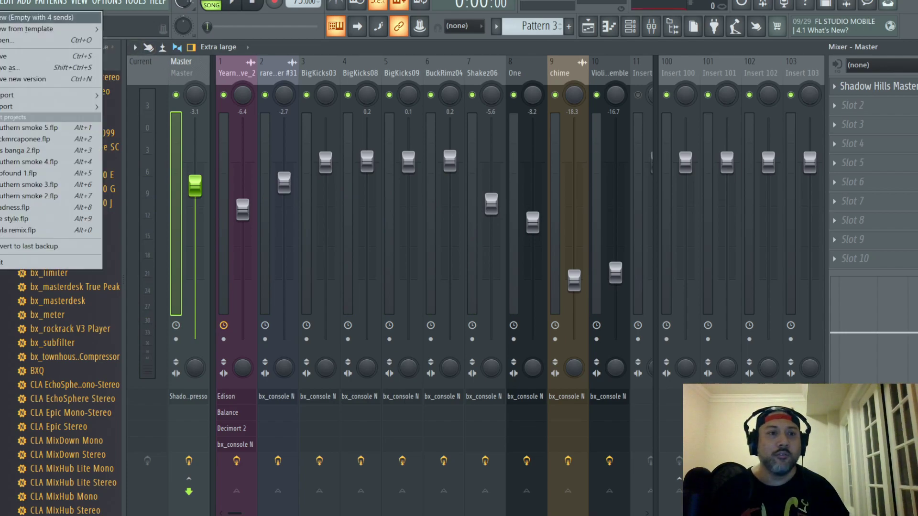
pyautogui.click(10, 58)
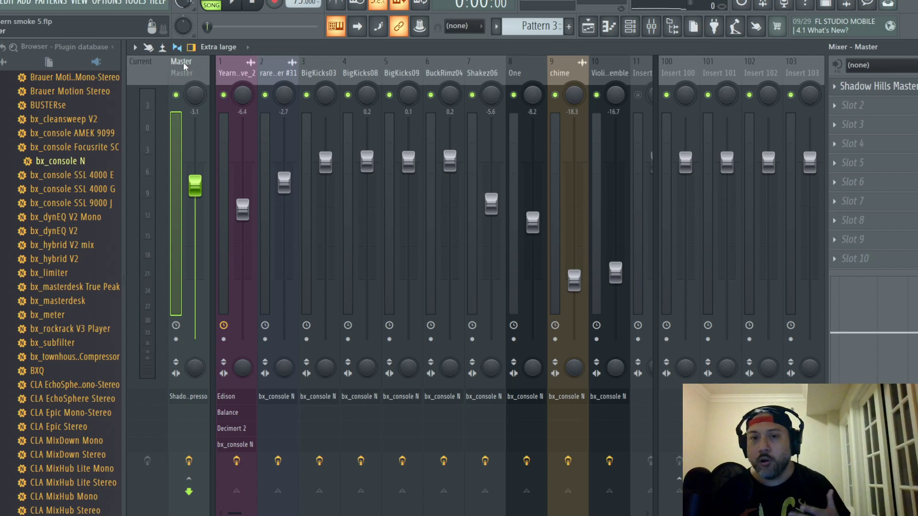
pyautogui.hotkey('alt', 'f')
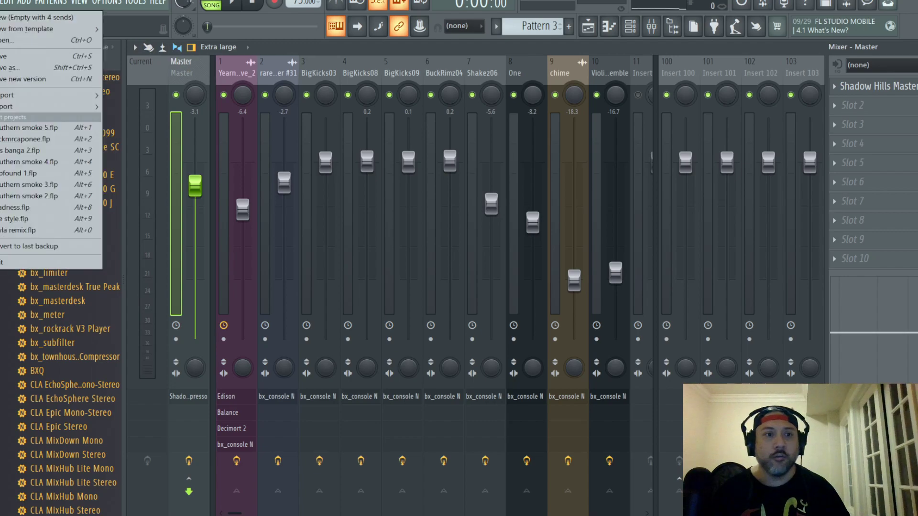
pyautogui.click(196, 72)
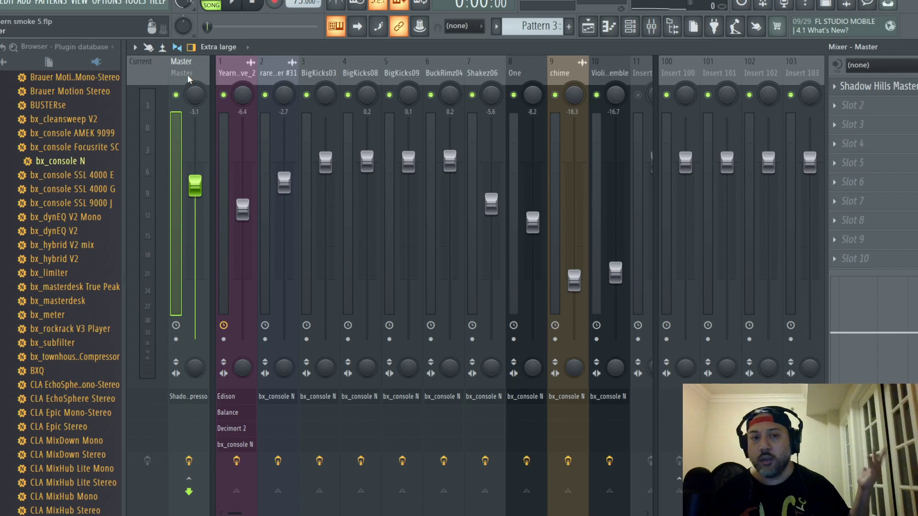
pyautogui.click(2, 3)
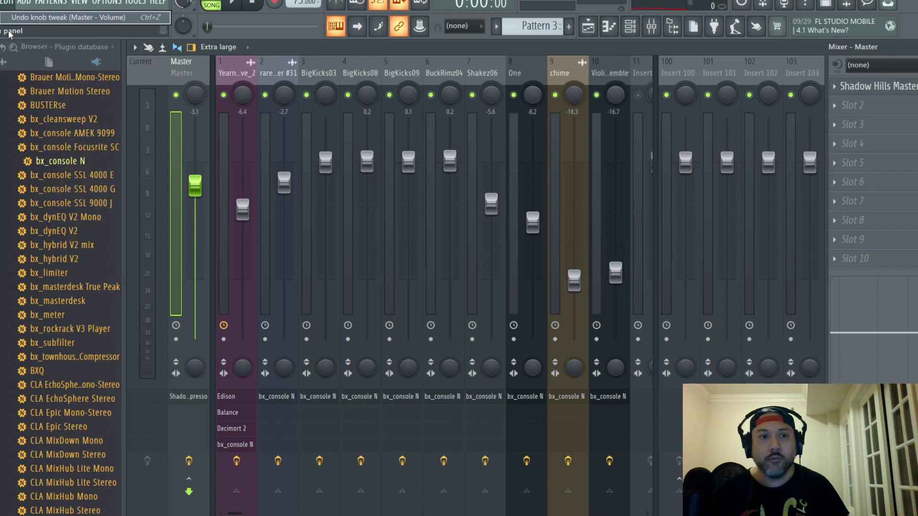
pyautogui.click(25, 56)
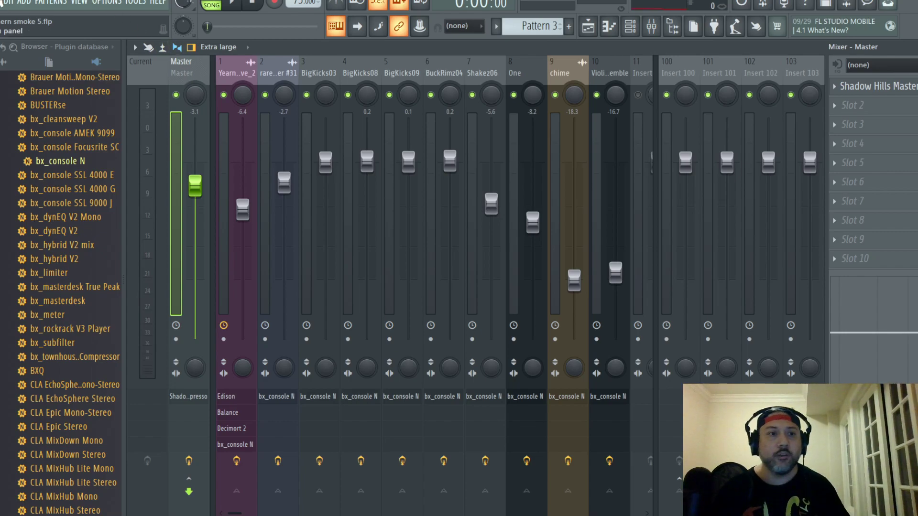
pyautogui.click(3, 5)
pyautogui.click(3, 56)
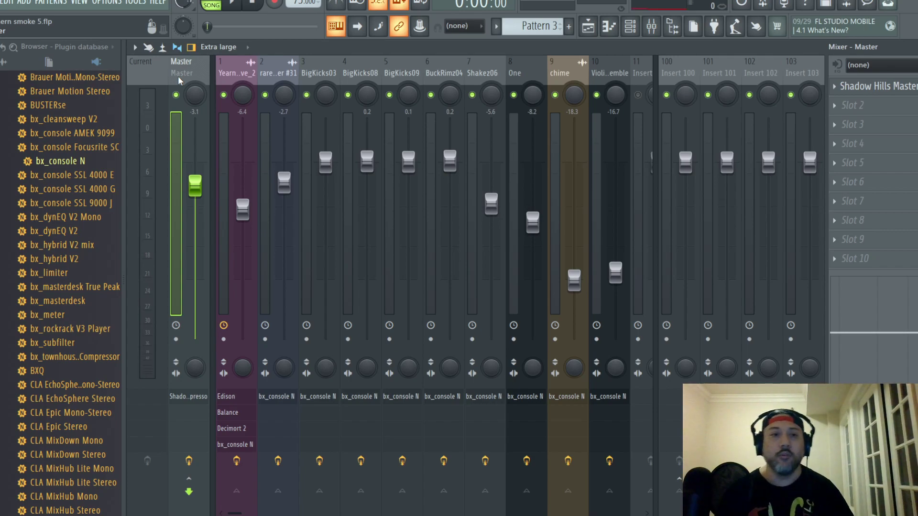
pyautogui.click(2, 3)
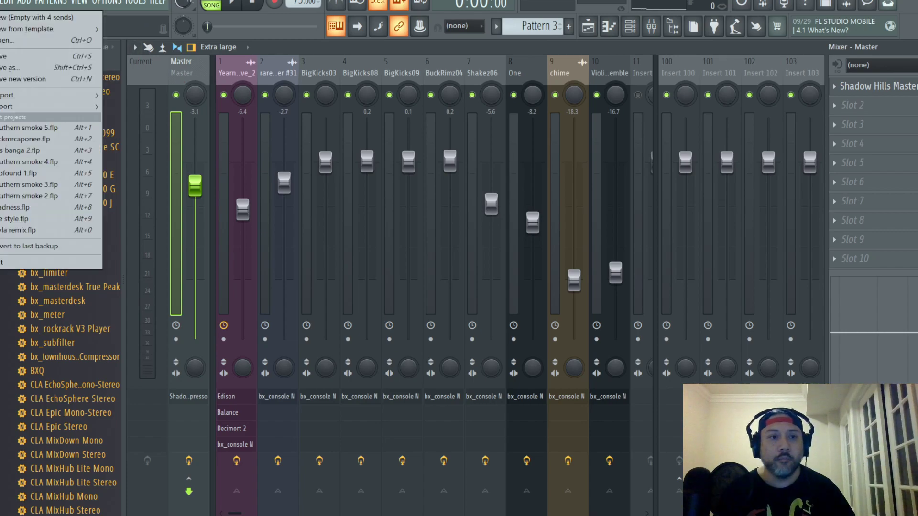
pyautogui.click(3, 56)
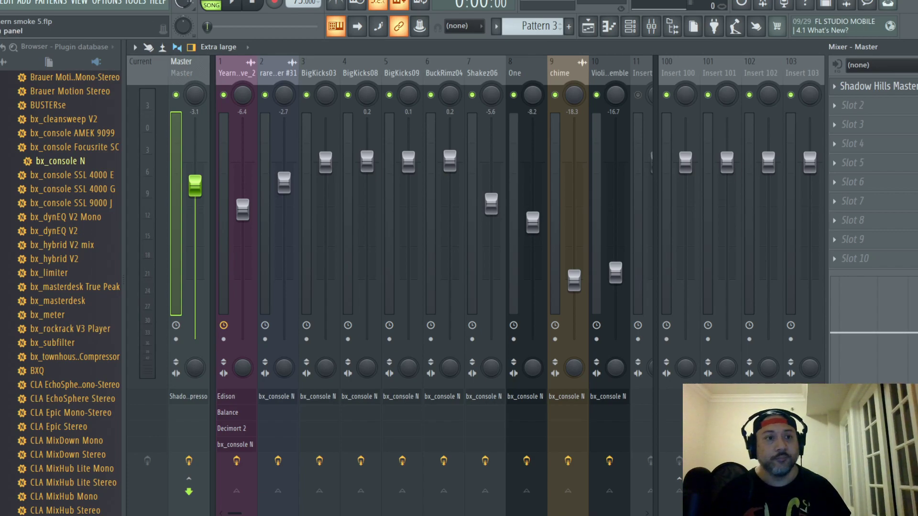
pyautogui.hotkey('alt', 'f')
pyautogui.press('Escape')
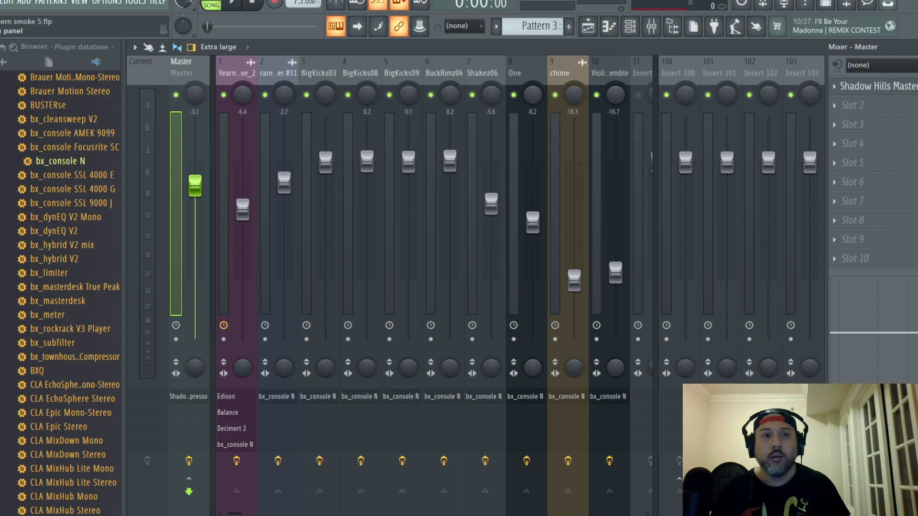
pyautogui.click(2, 2)
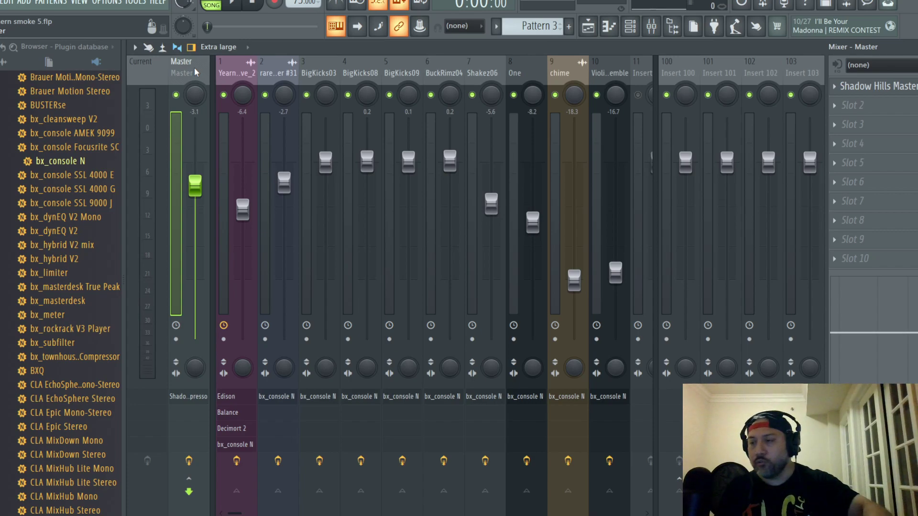
pyautogui.click(2, 3)
pyautogui.click(200, 58)
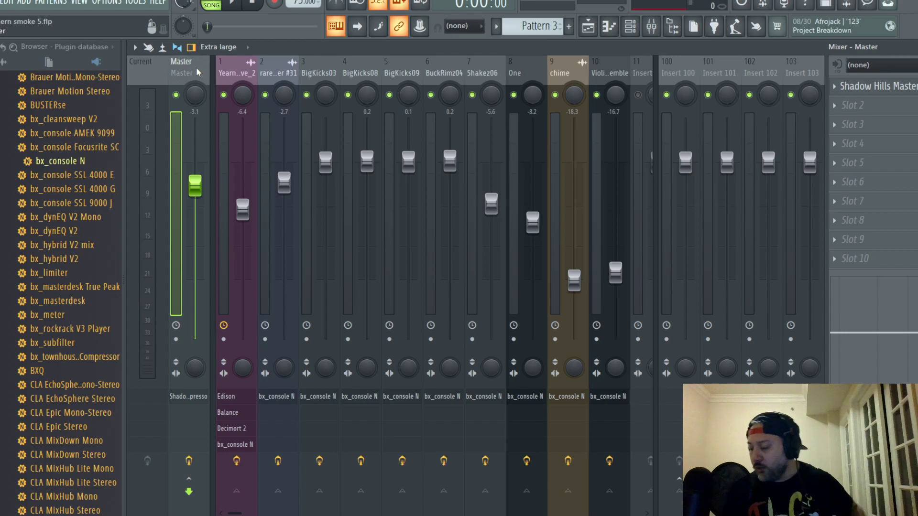
pyautogui.click(1, 2)
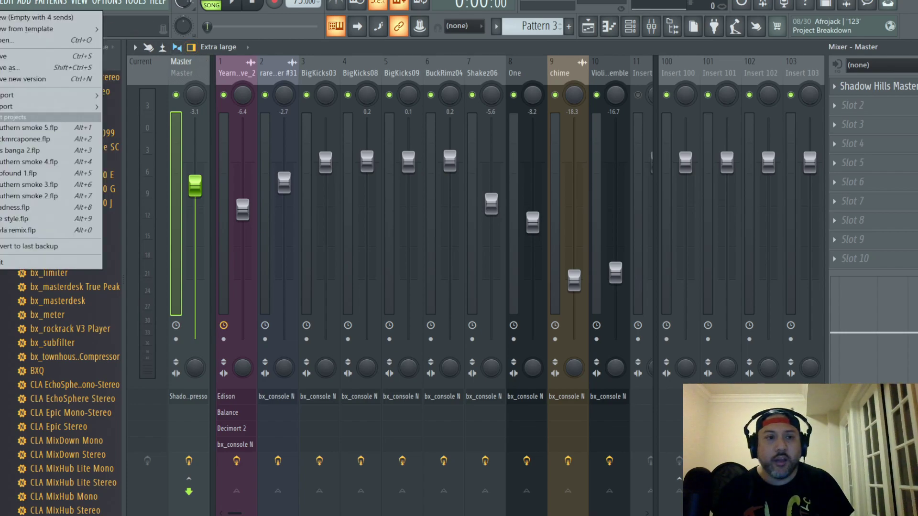
pyautogui.click(166, 63)
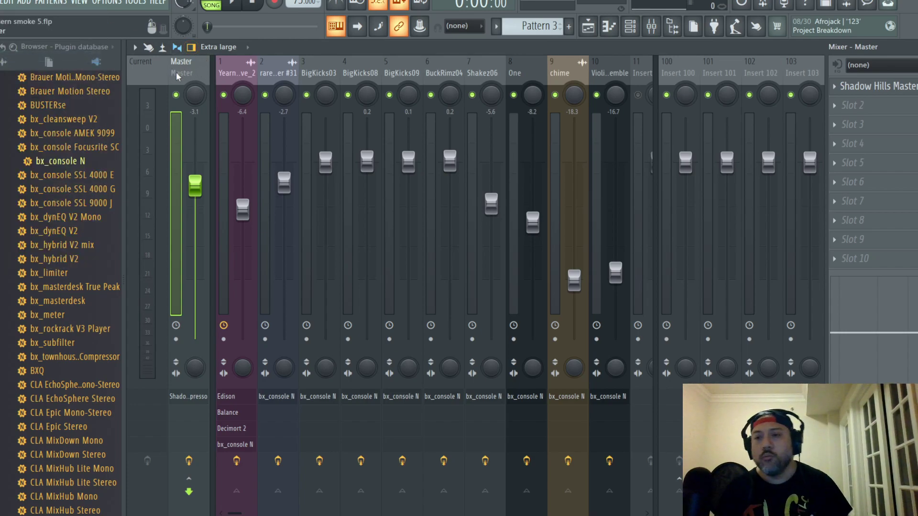
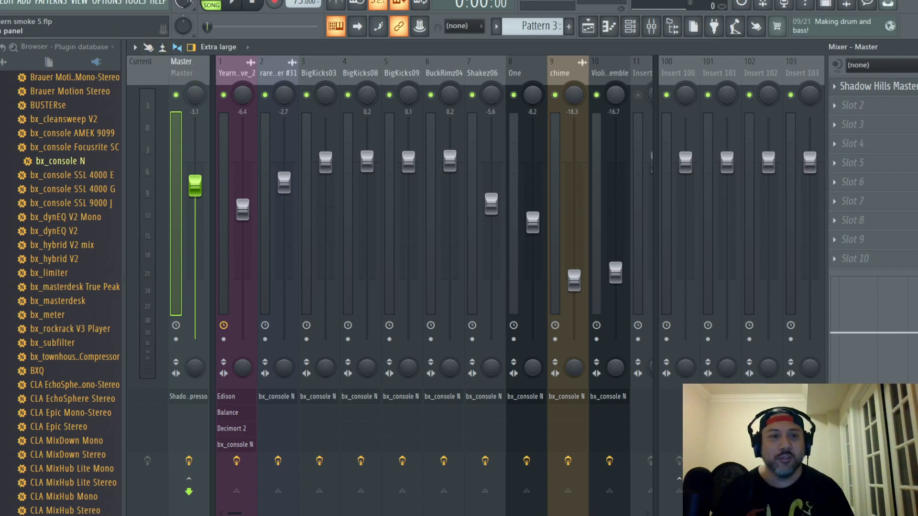
pyautogui.click(3, 4)
pyautogui.press('Escape')
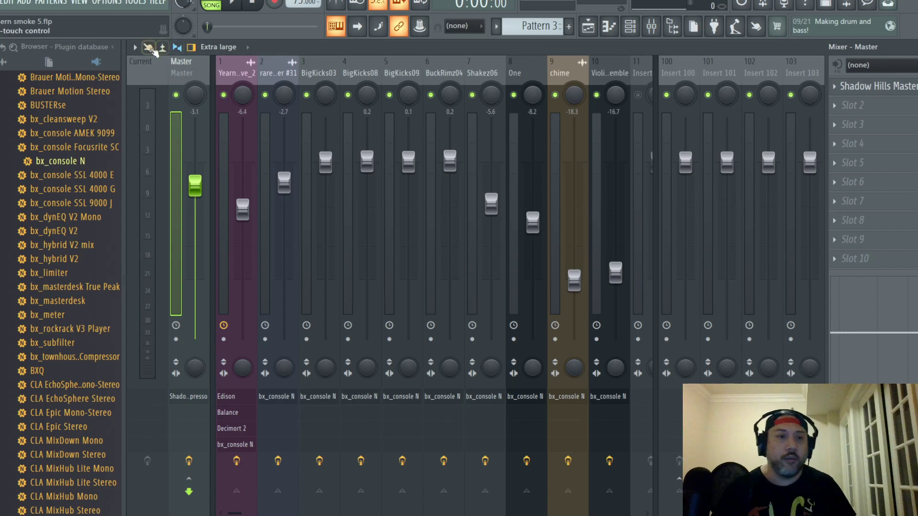
pyautogui.click(7, 2)
pyautogui.click(184, 72)
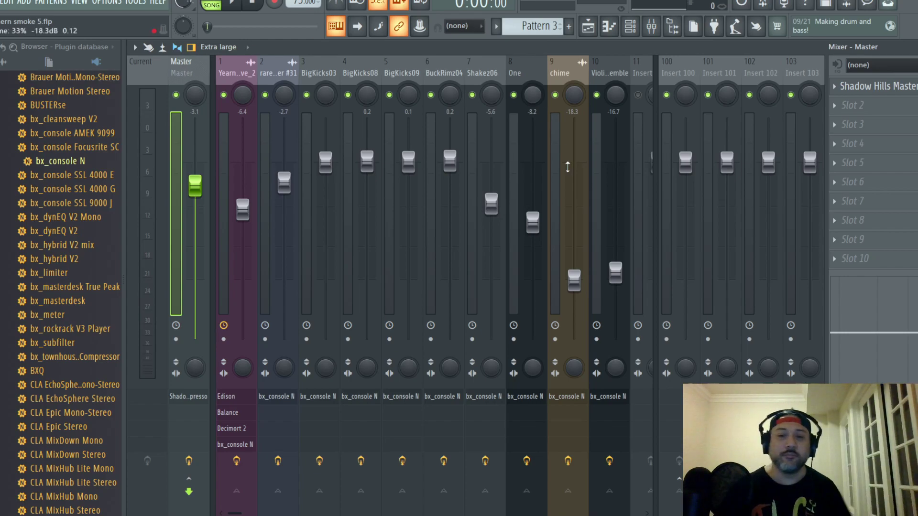
pyautogui.hotkey('alt', 'Tab')
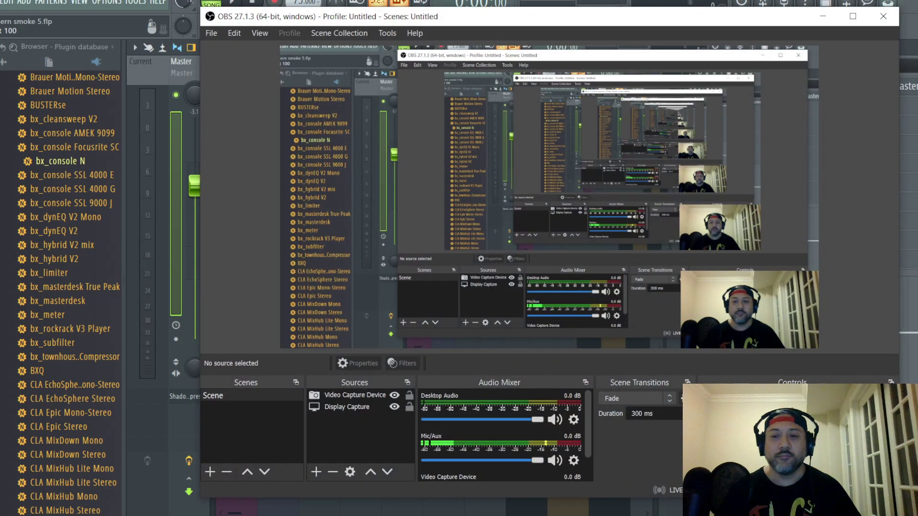